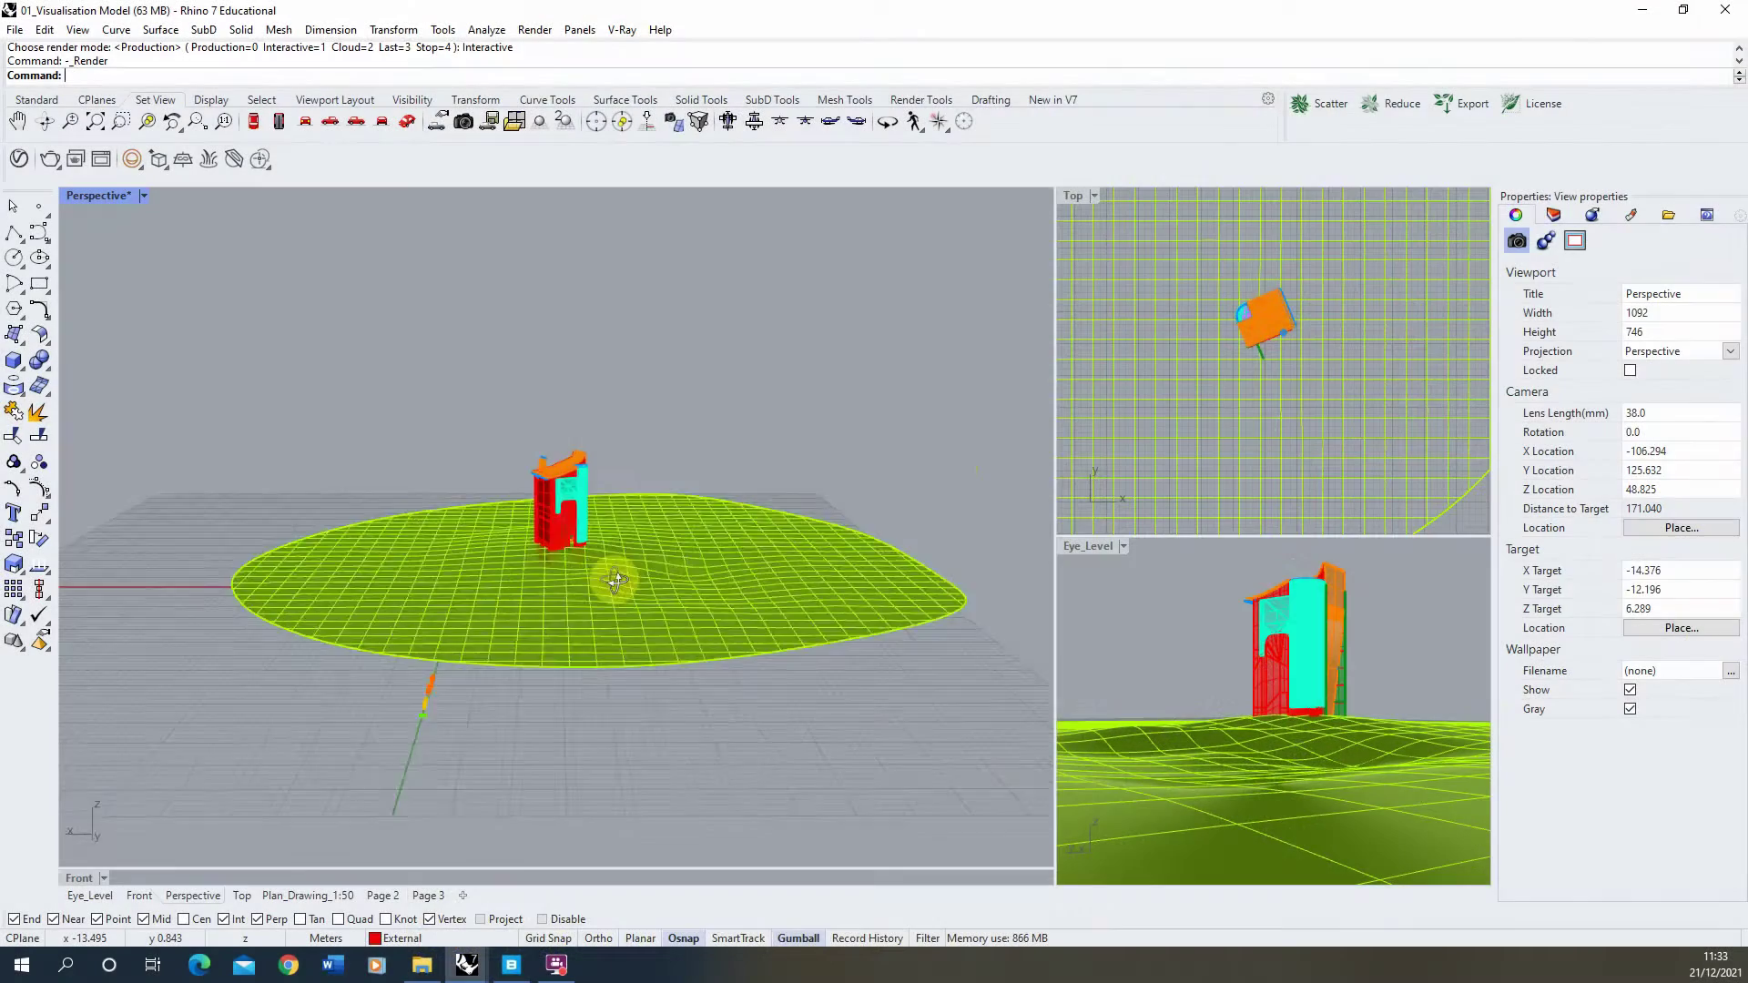
# Show the rendered building and terrain in the V-Ray Frame Buffer.
pyautogui.moveTo(635, 573); pyautogui.dragTo(741, 597, button='right')
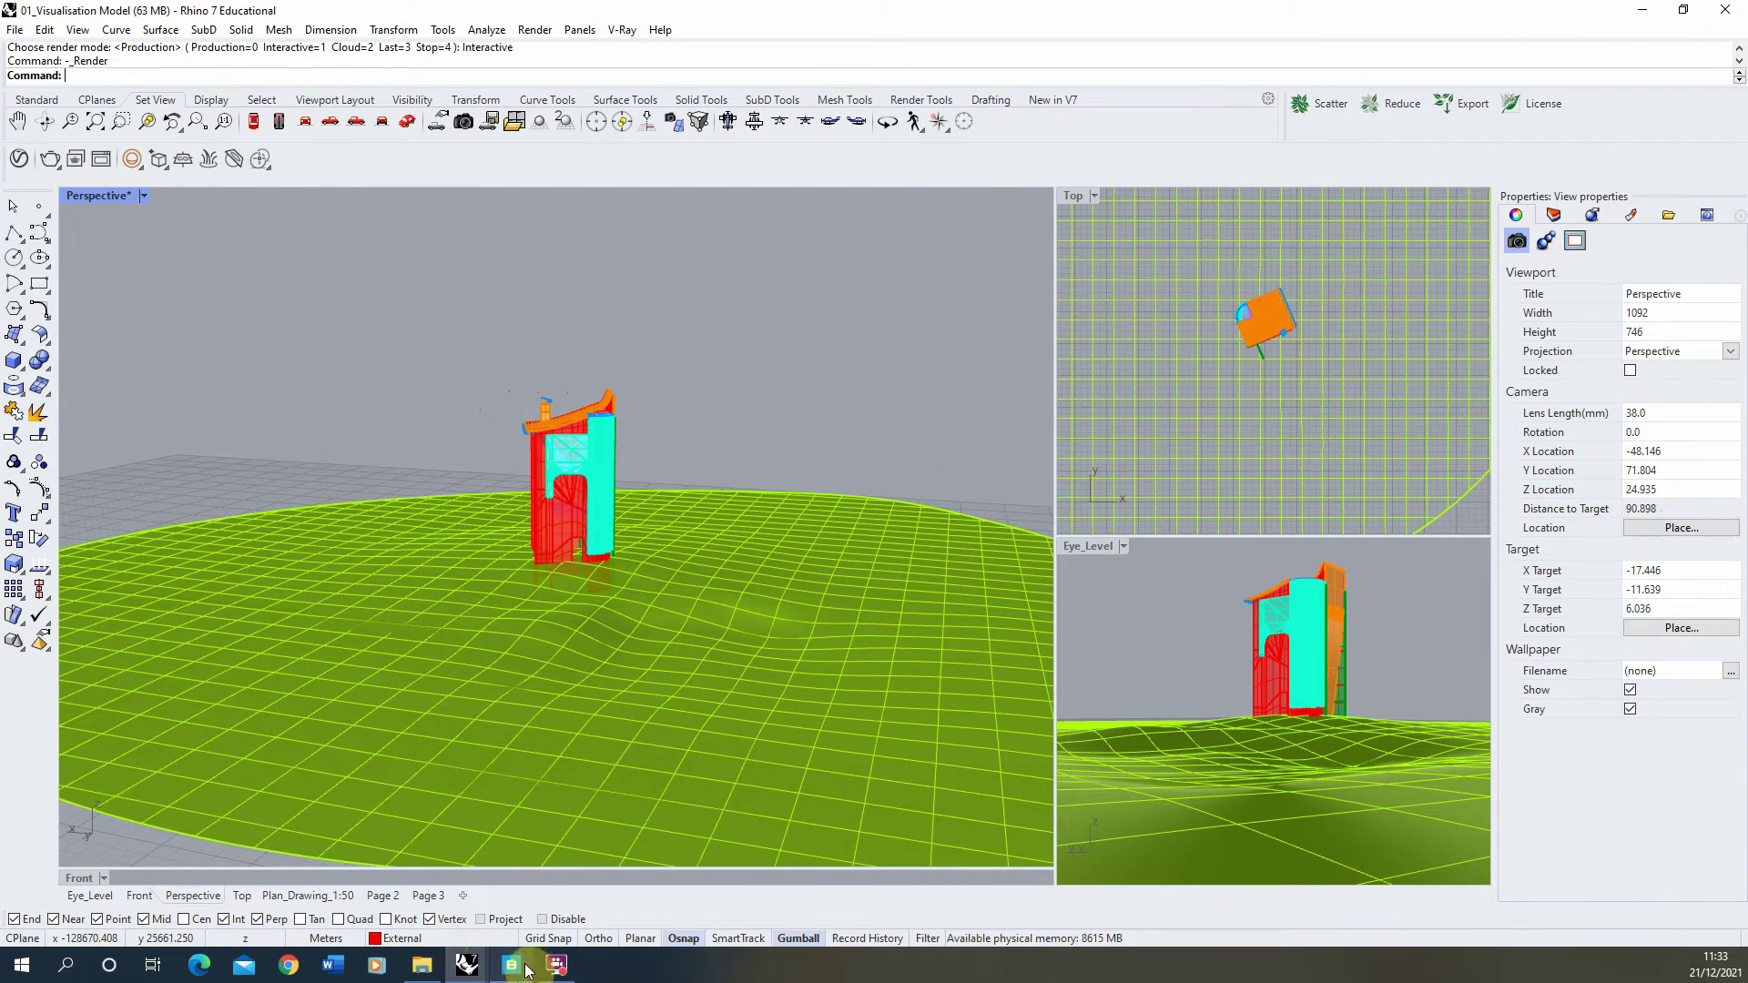
pyautogui.click(102, 161)
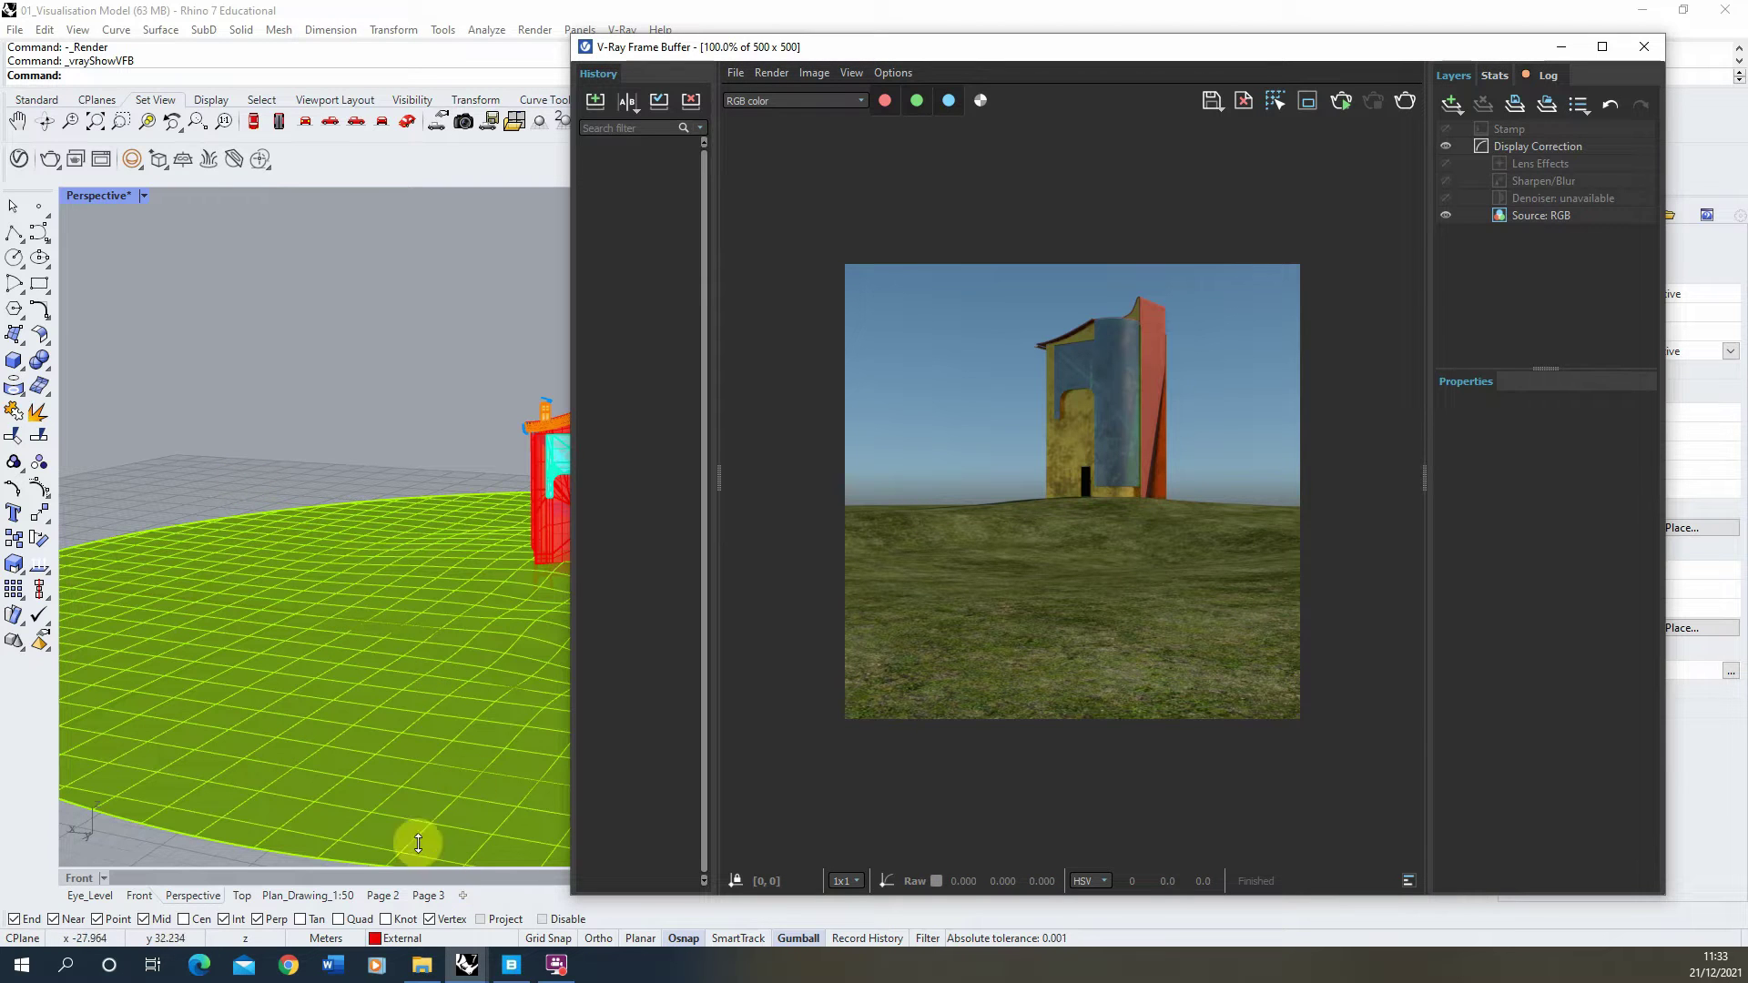
# Switch to File Explorer and view the Plants_3d_qmBr2_3dplant_Preview image in the Grass asset folder.
pyautogui.click(422, 965)
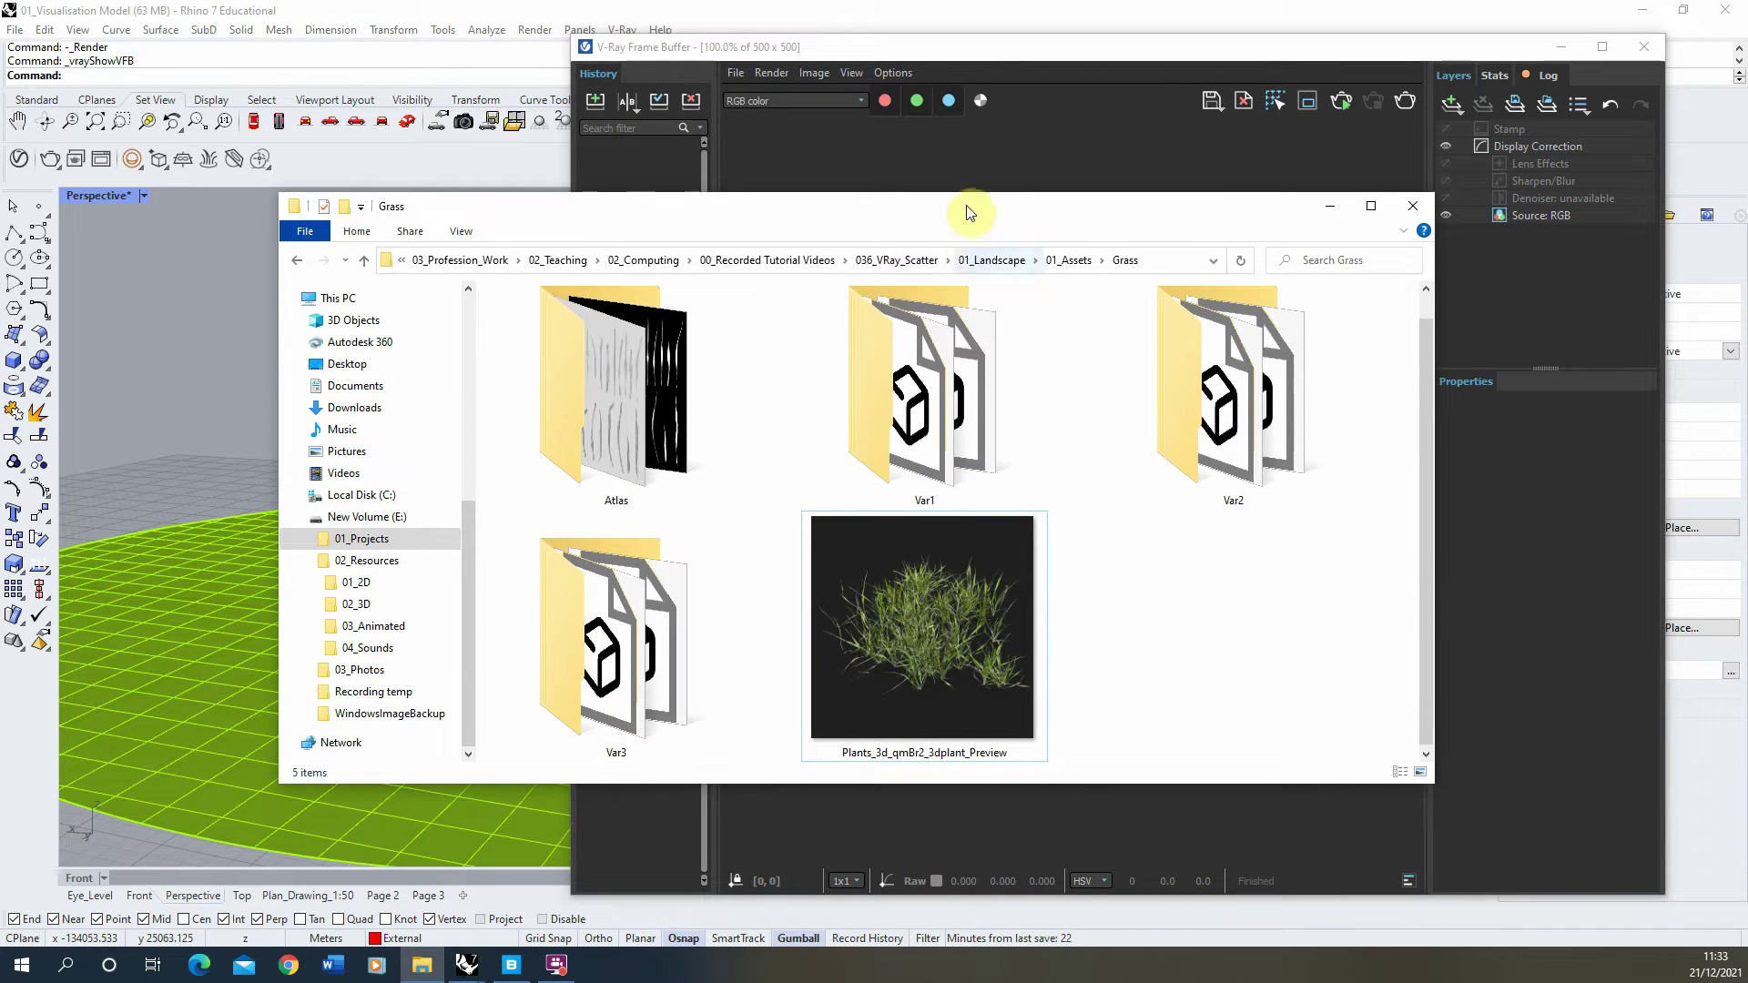
pyautogui.moveTo(968, 207); pyautogui.dragTo(920, 165)
pyautogui.moveTo(1010, 740); pyautogui.dragTo(1011, 767)
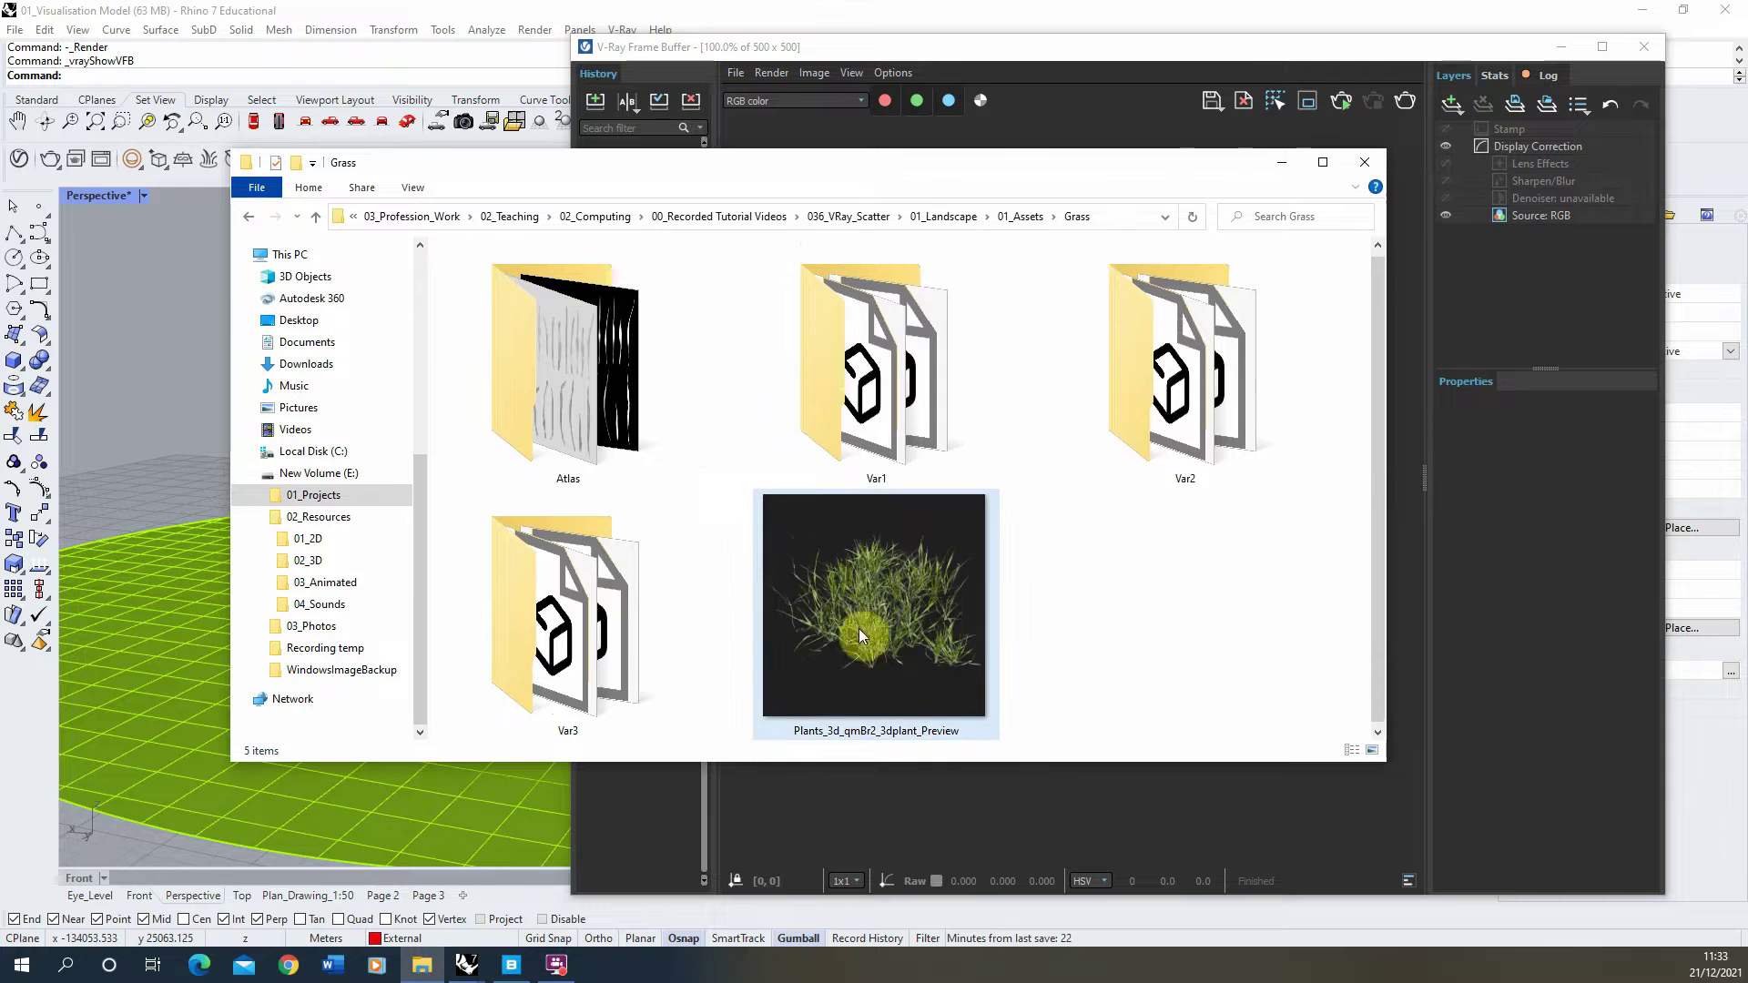
pyautogui.doubleClick(890, 593)
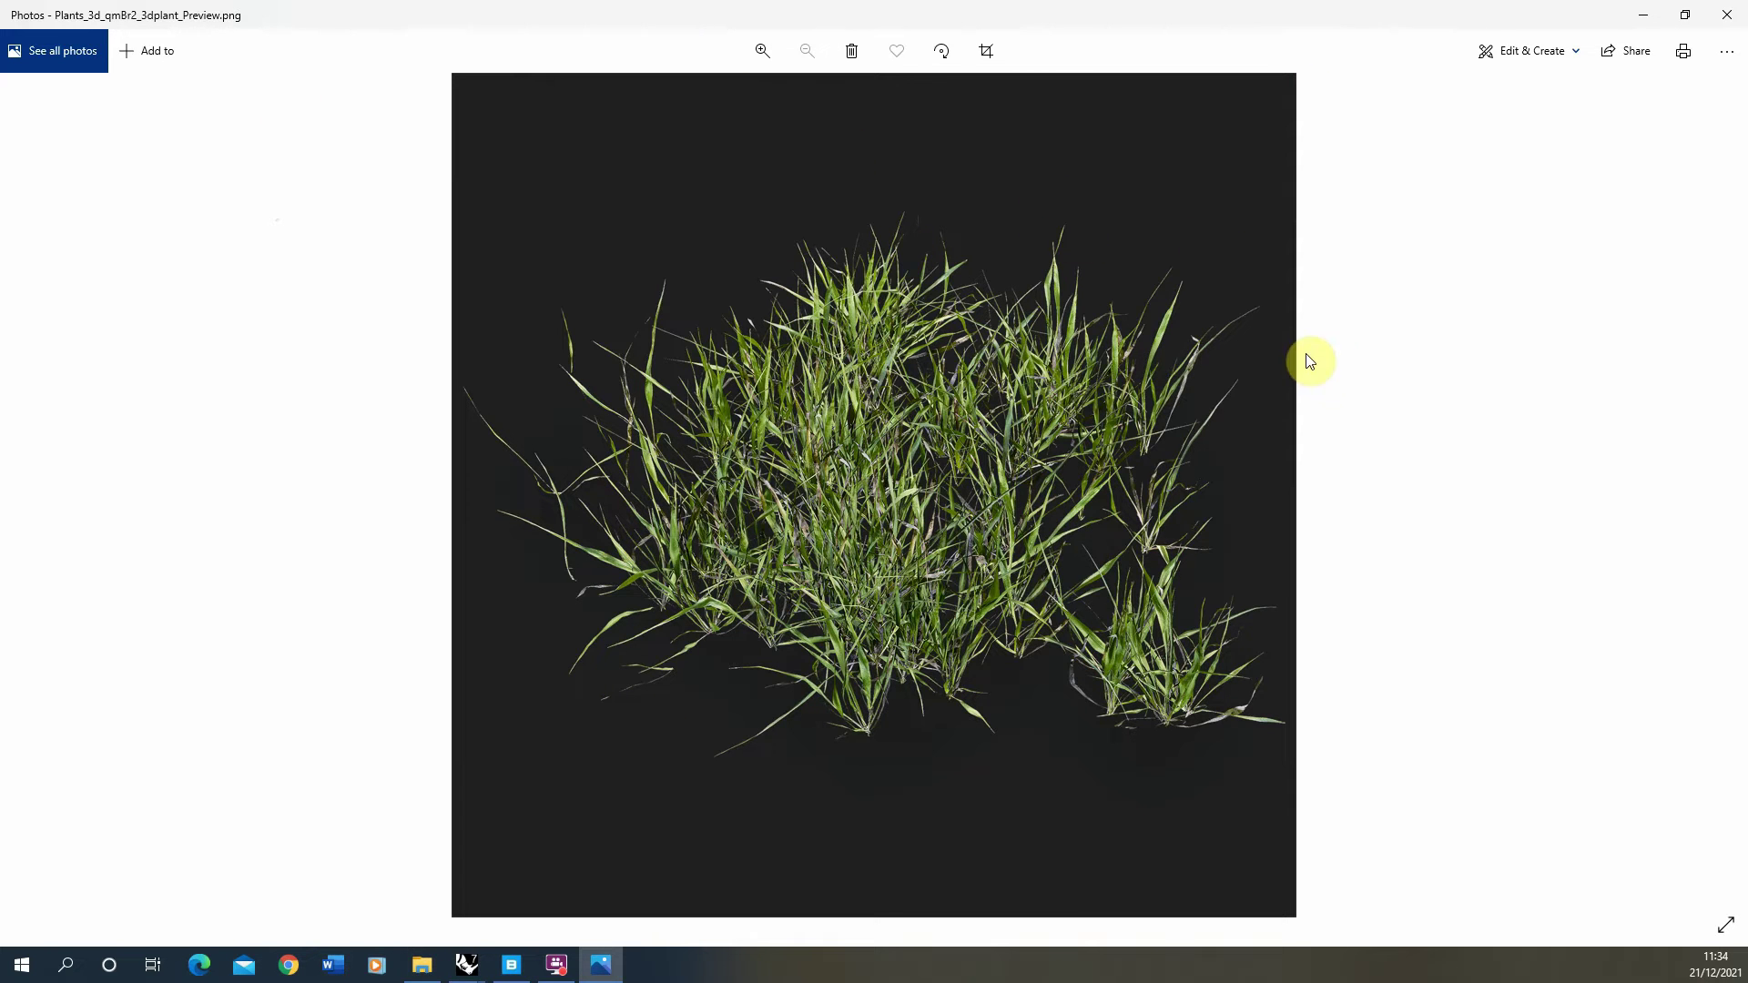
pyautogui.click(1726, 15)
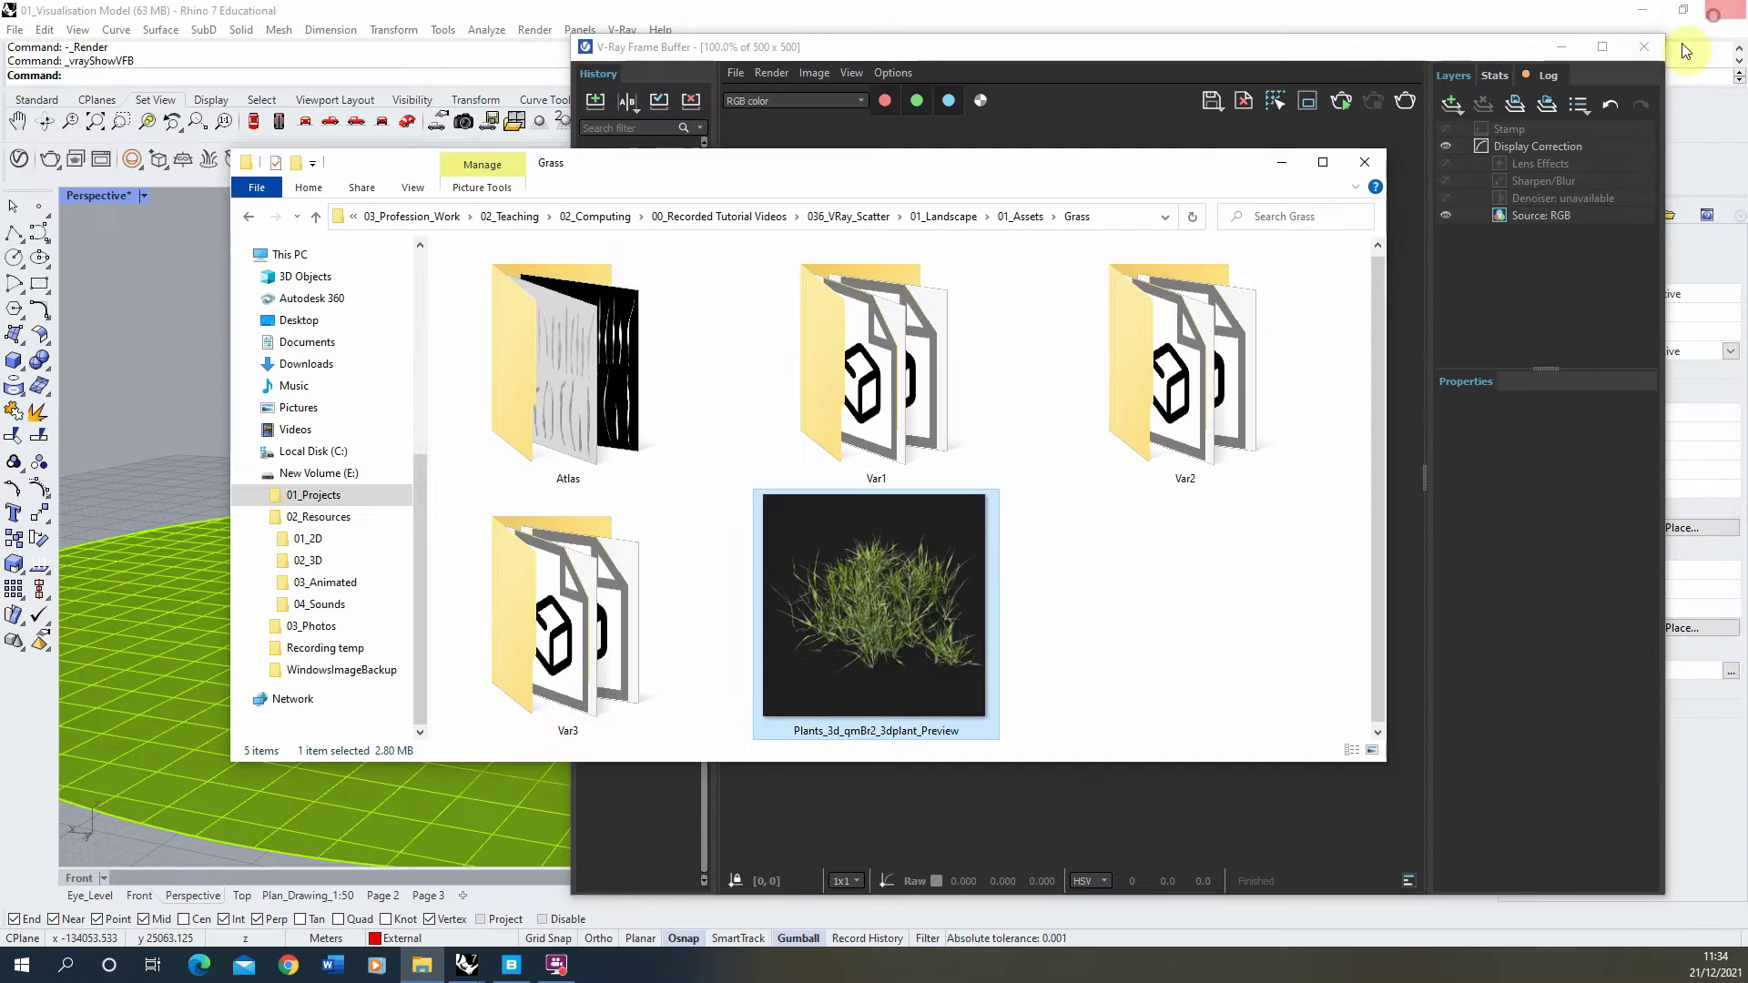
pyautogui.click(1066, 635)
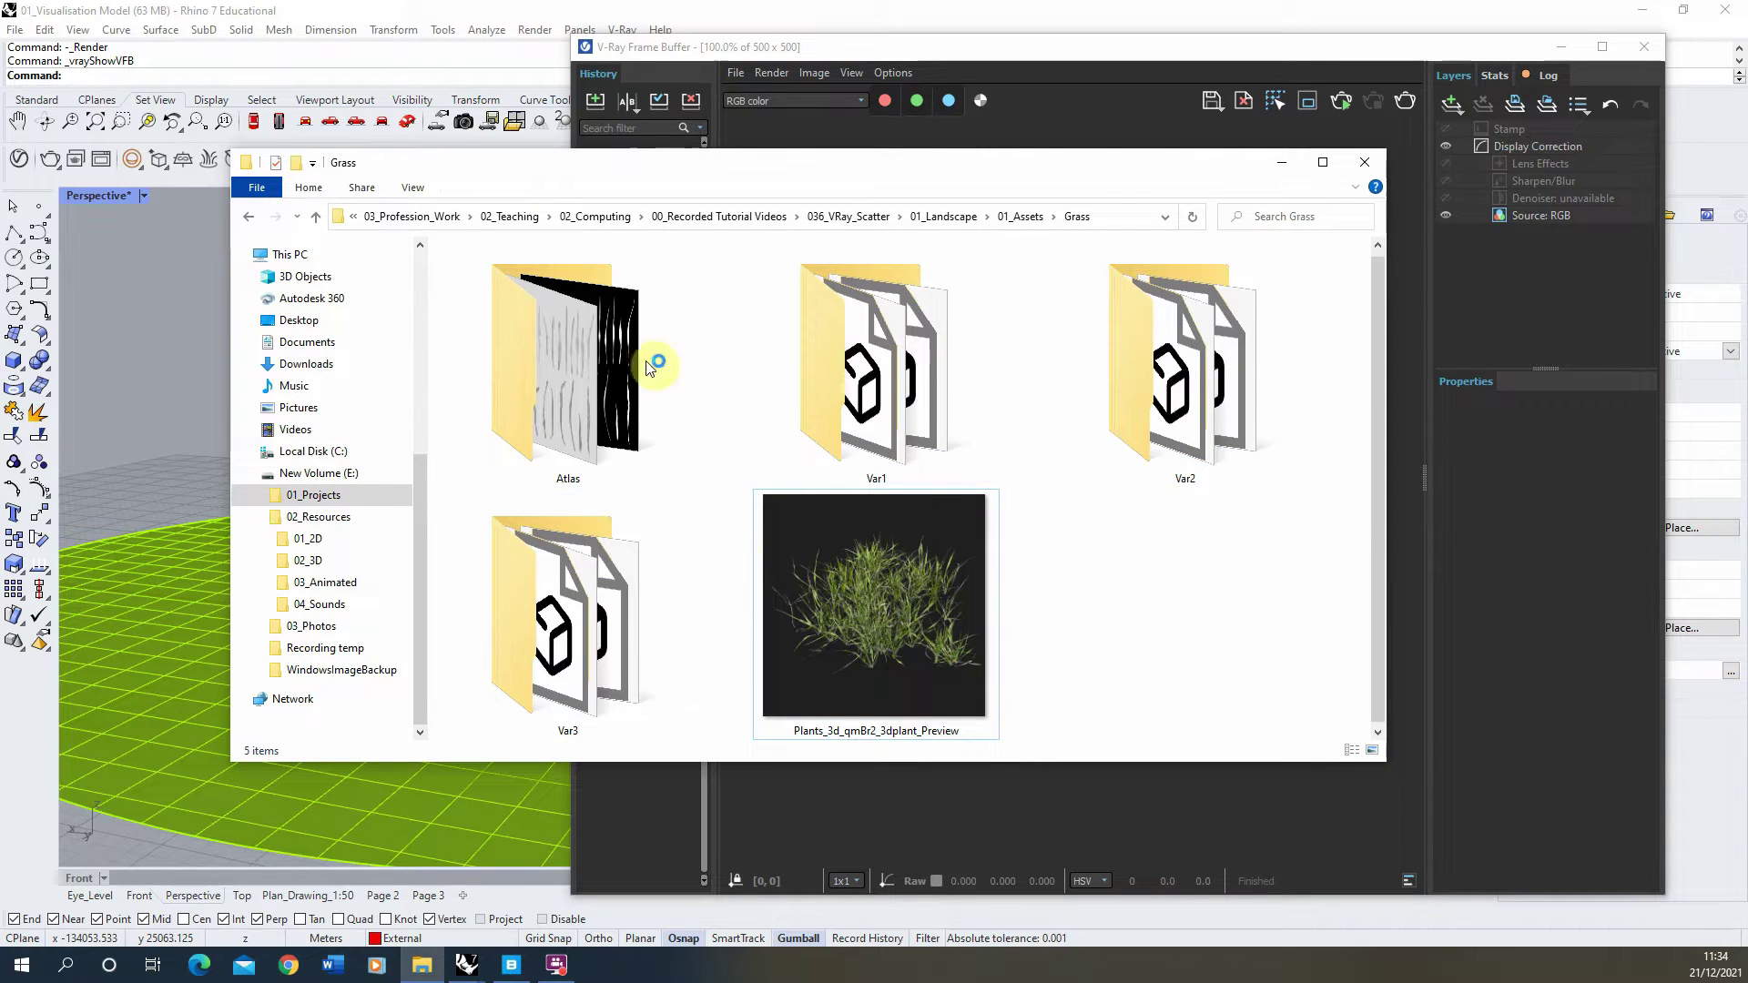
# Look through the texture maps in the Grass asset's Atlas folder, then return to the Rhino model.
pyautogui.doubleClick(642, 424)
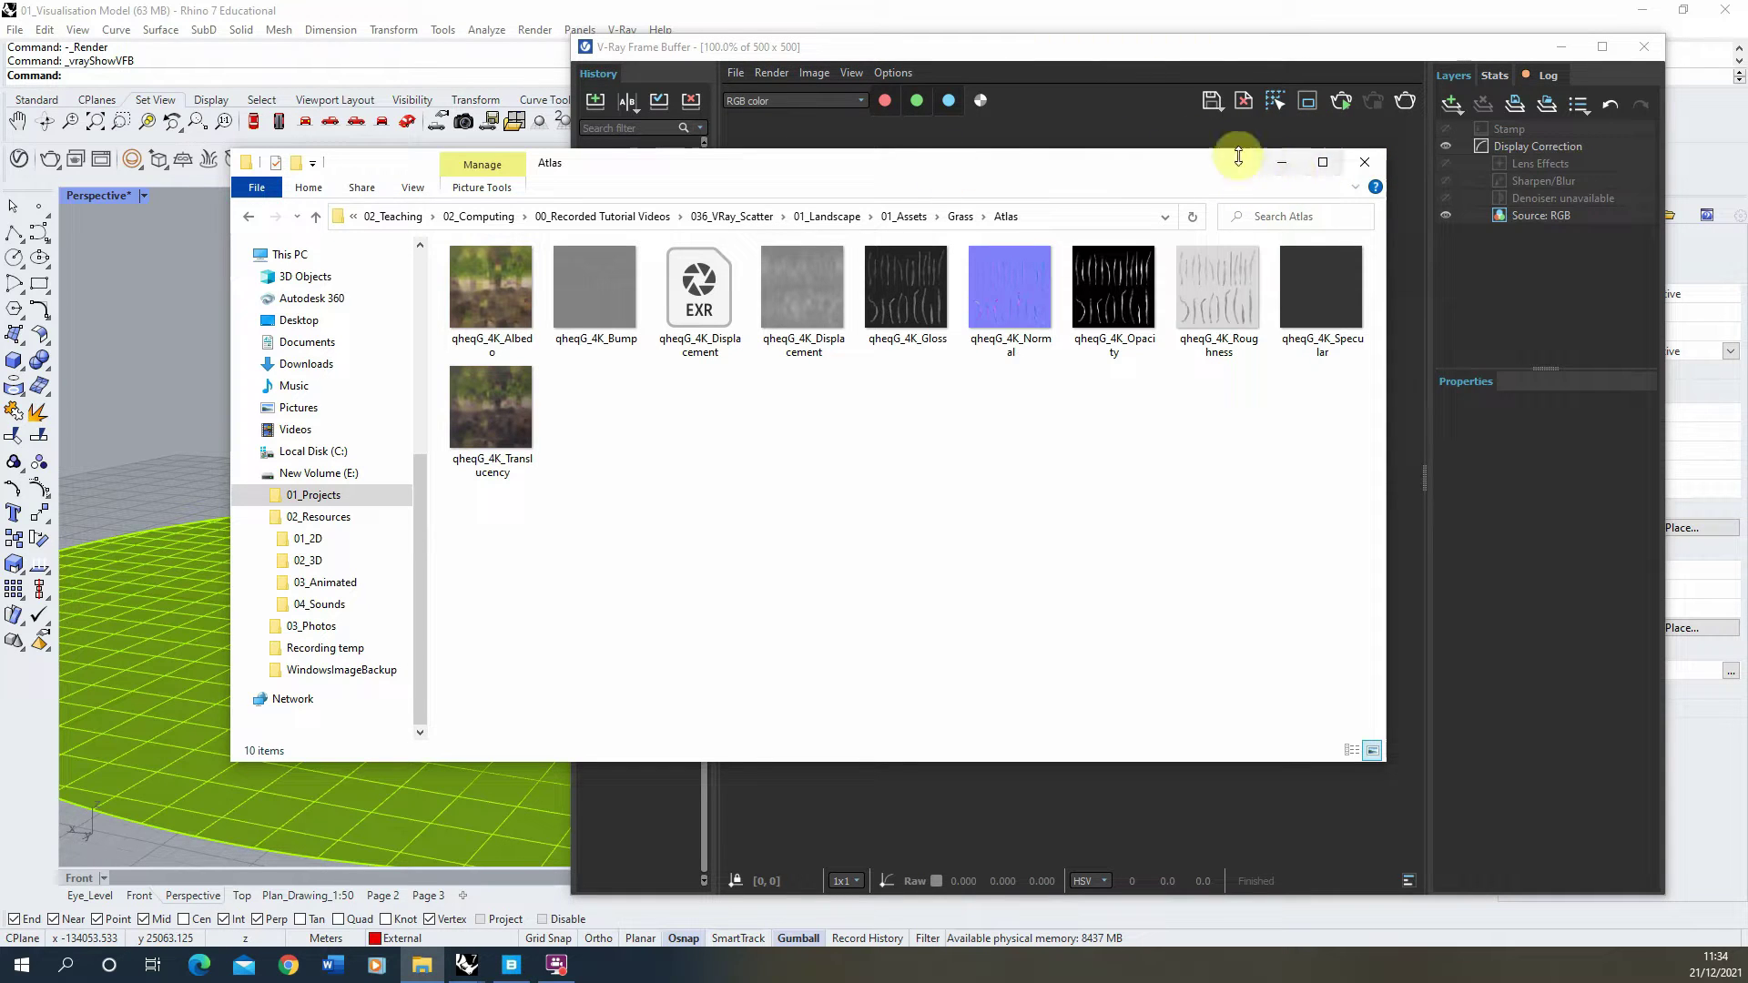
pyautogui.click(1281, 166)
pyautogui.click(1561, 46)
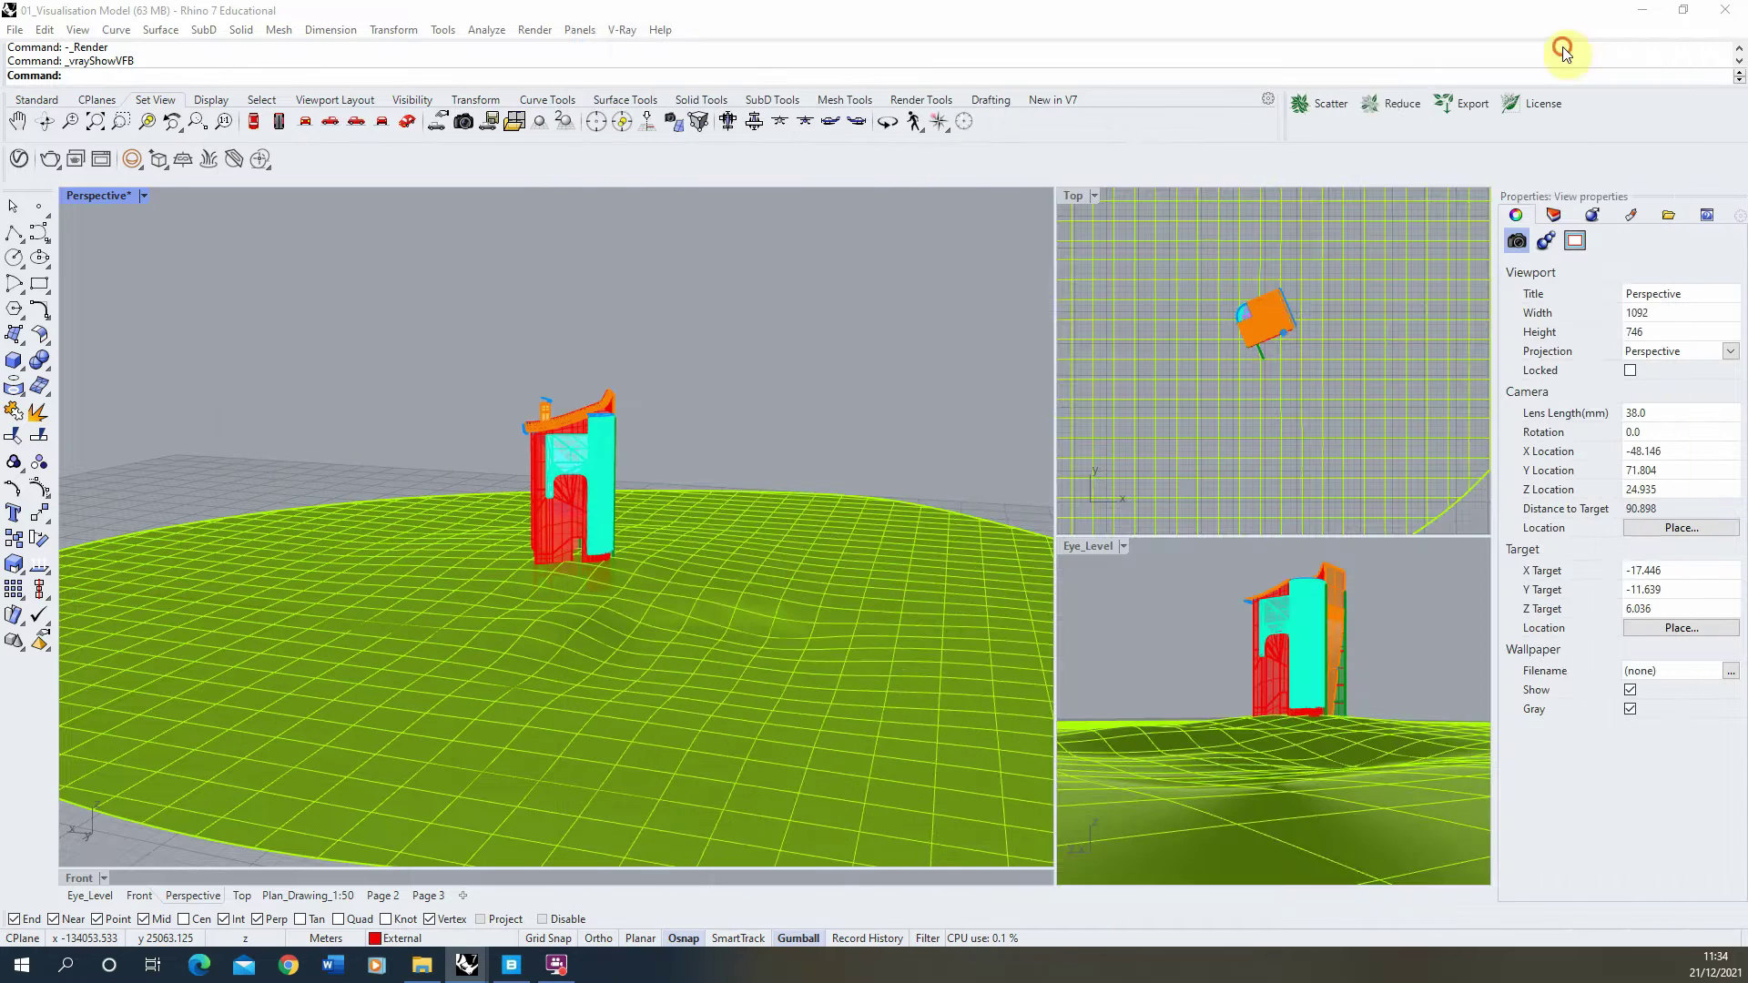
# Import the Var1_LOD2 FBX grass model from the Grass\Var1 folder with the default FBX import options.
pyautogui.click(14, 28)
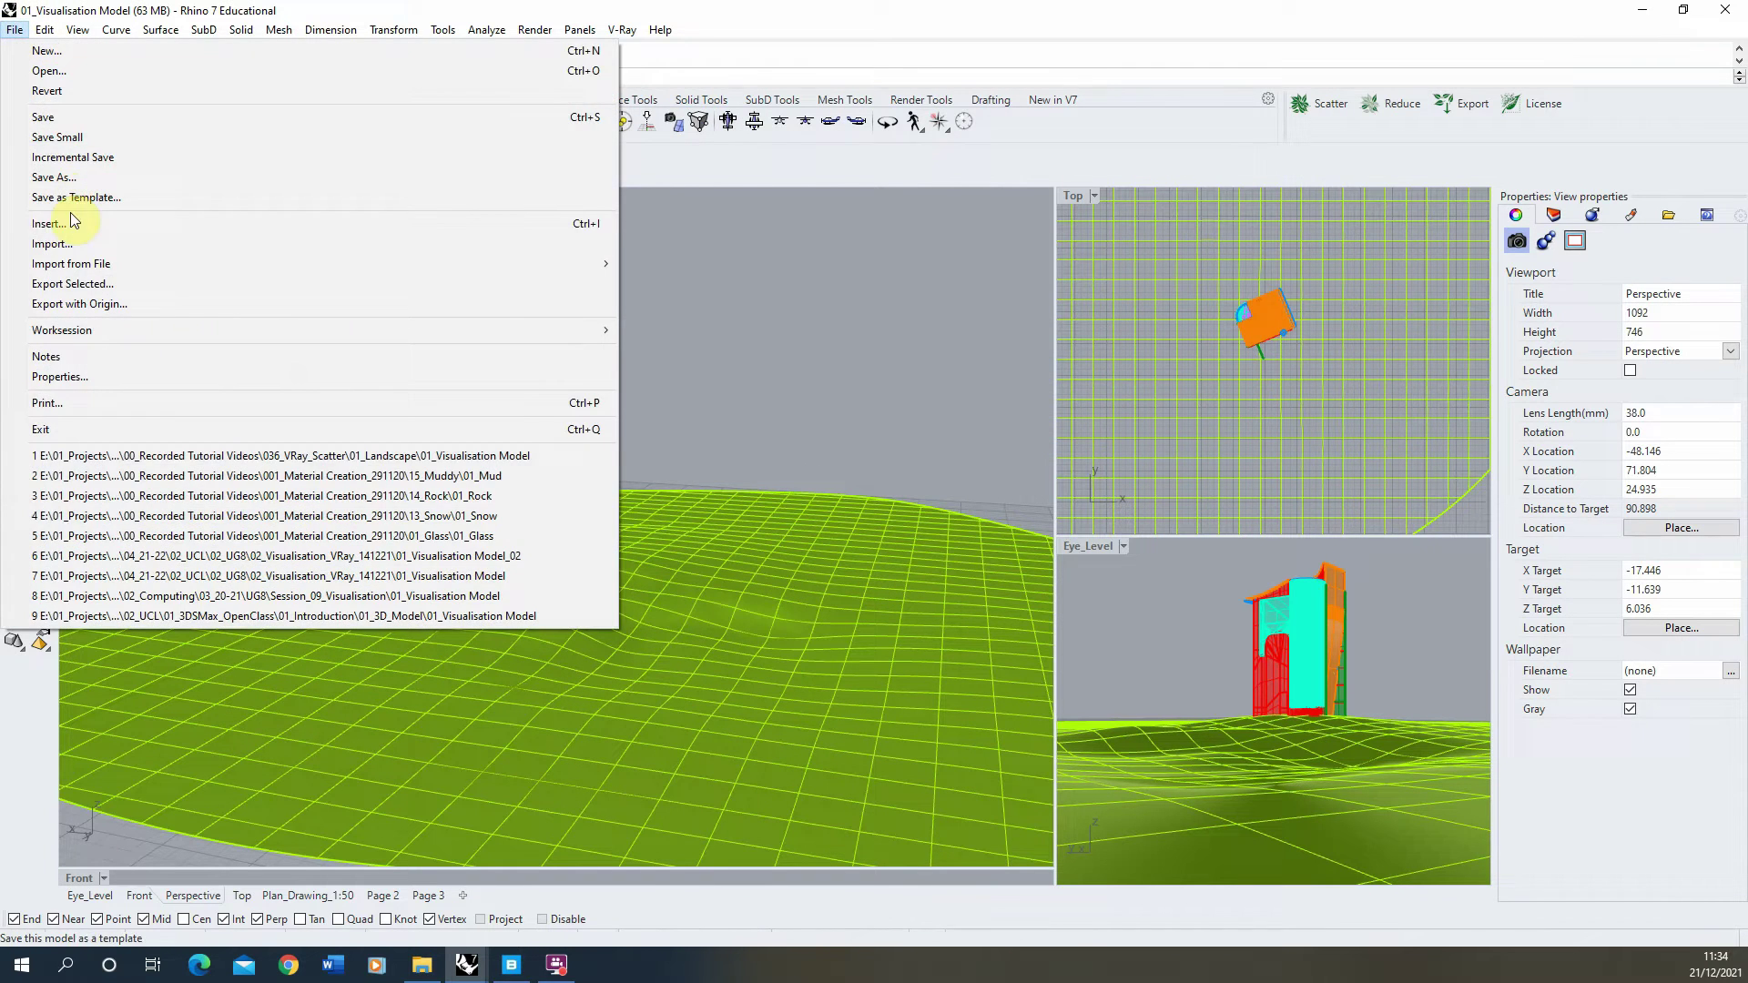
pyautogui.click(70, 243)
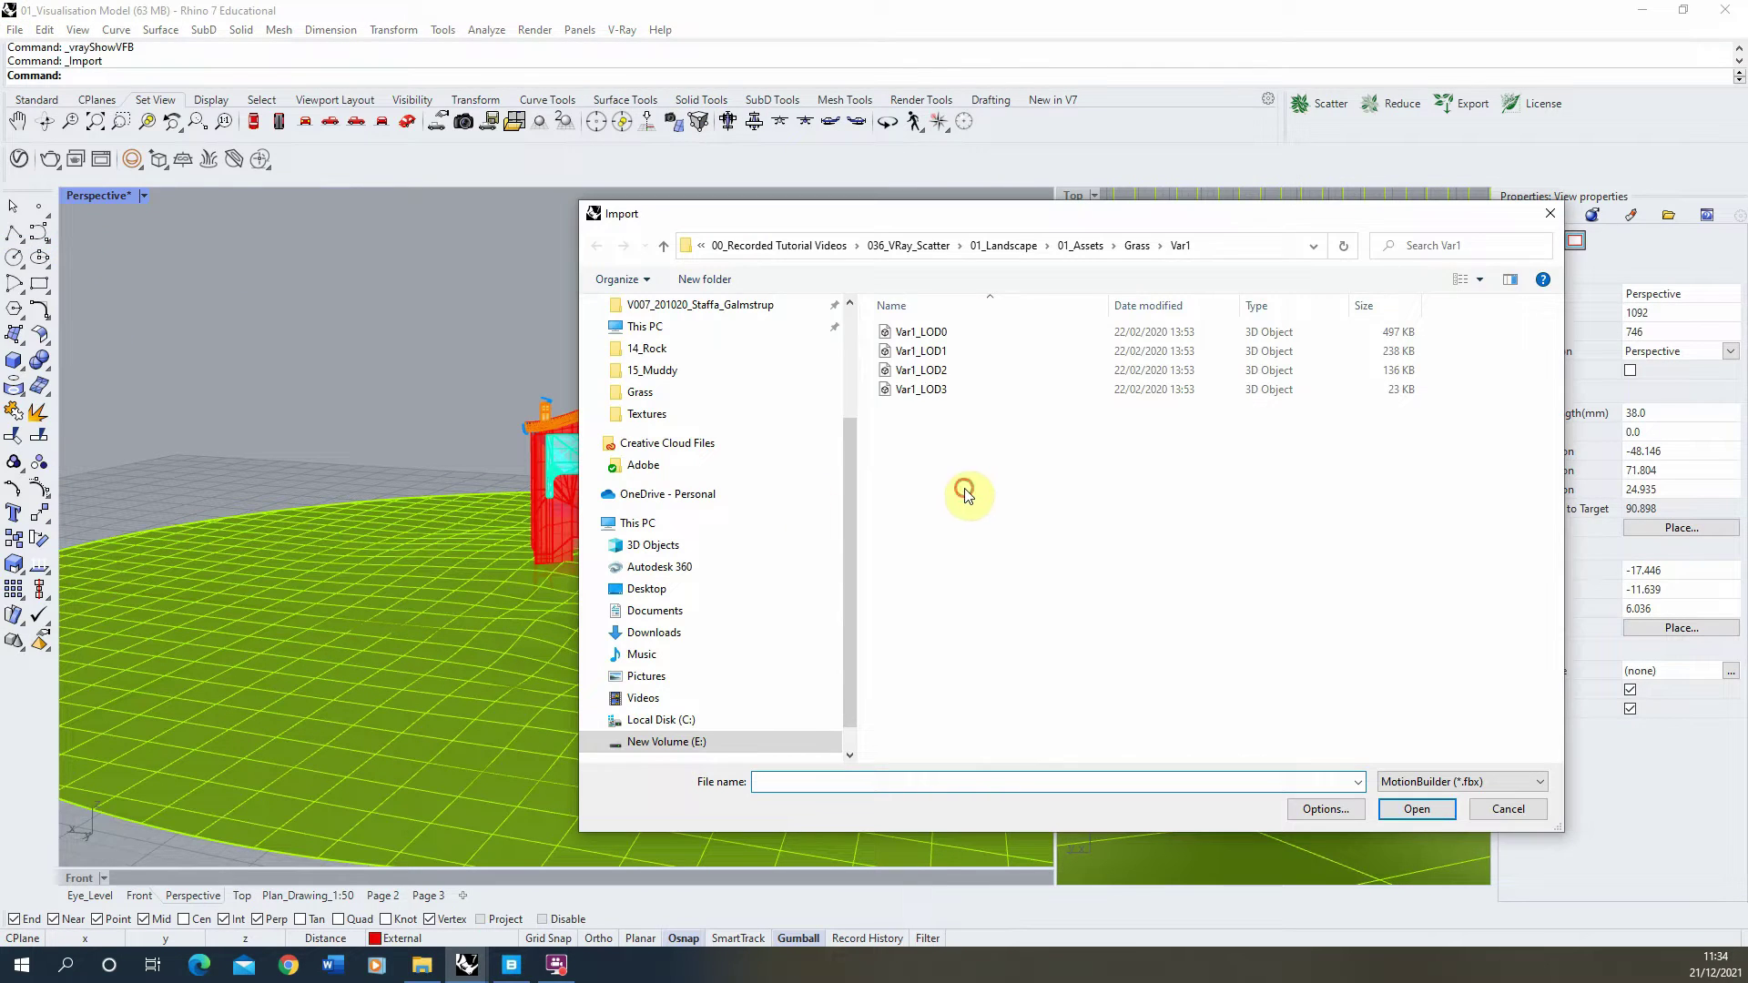
pyautogui.click(969, 370)
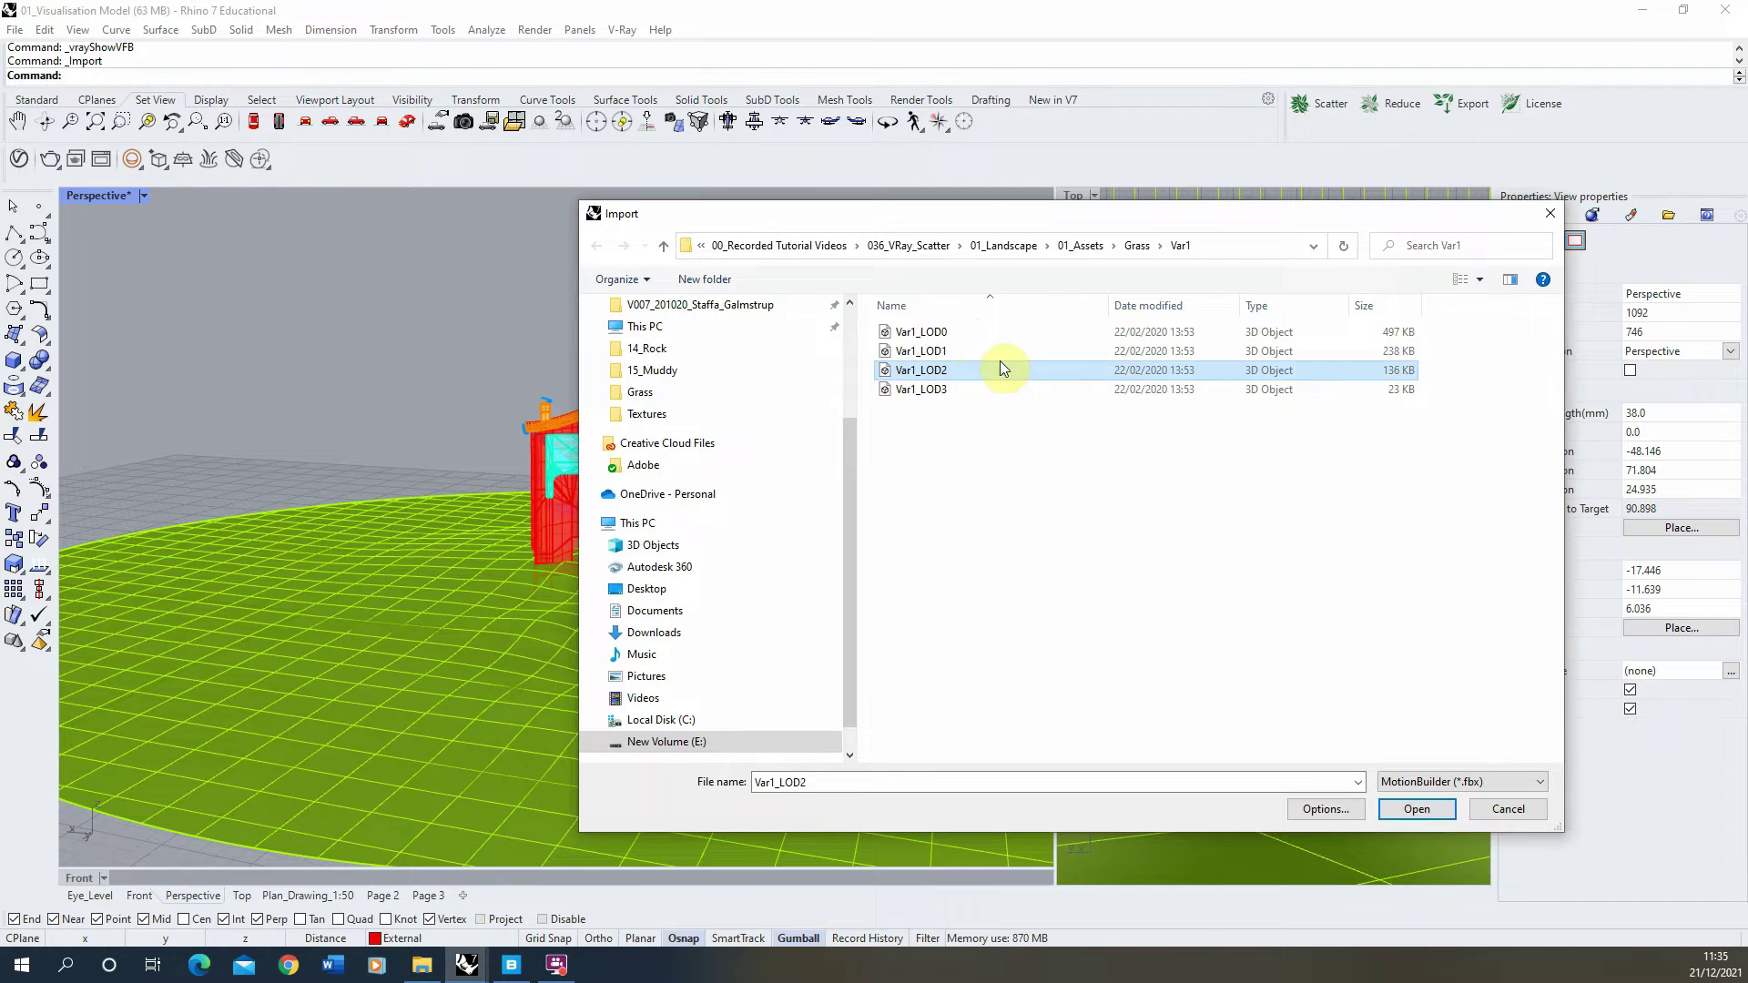
pyautogui.click(1434, 806)
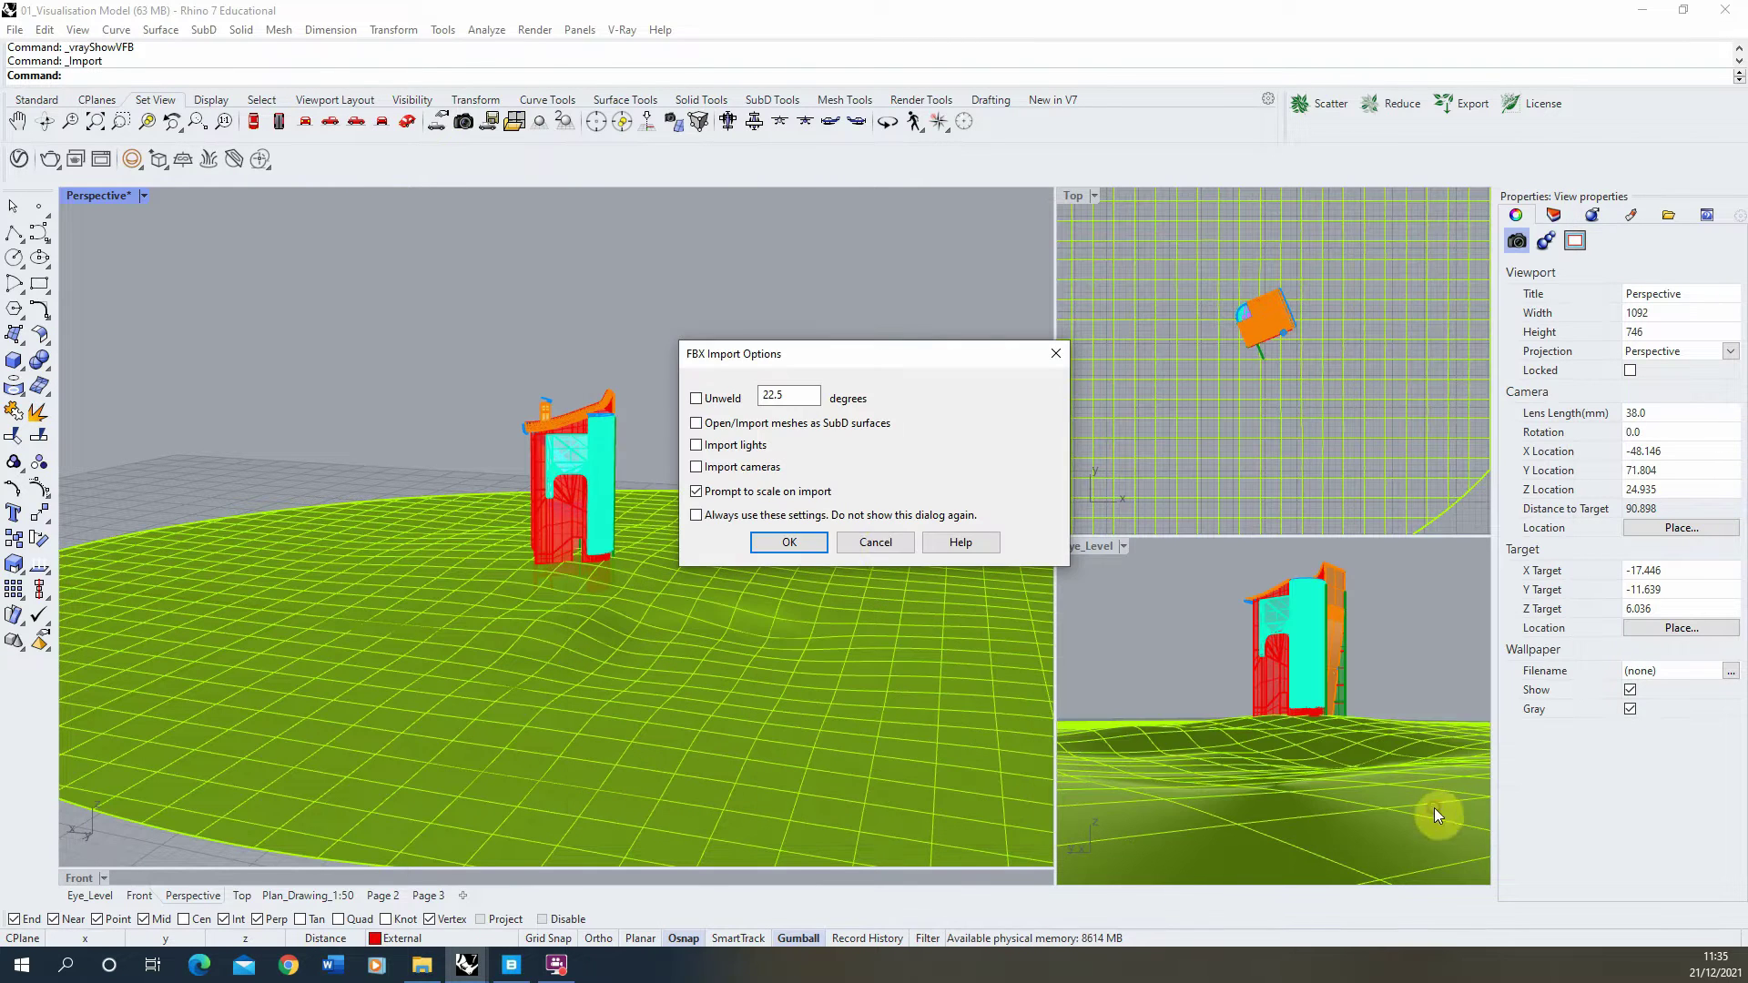
pyautogui.click(791, 542)
pyautogui.click(802, 524)
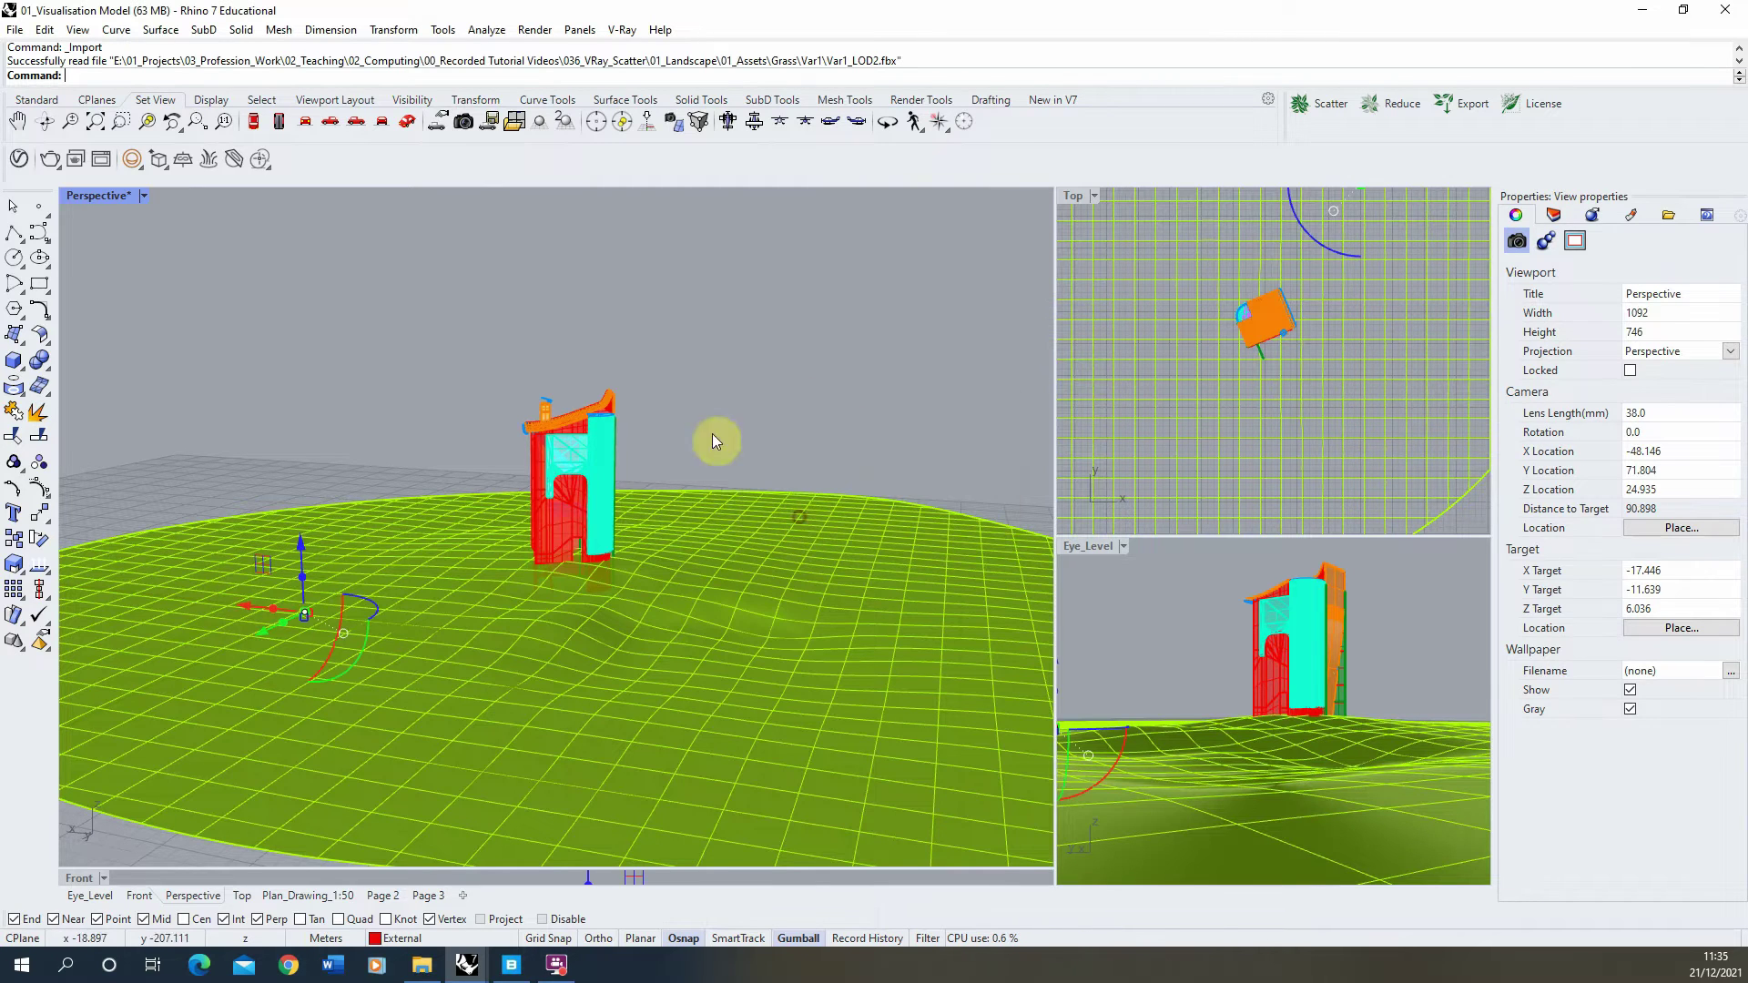
# Locate the imported grass mesh in the perspective view and inspect it up close.
pyautogui.scroll(-5, 270, 630)
pyautogui.scroll(3, 532, 563)
pyautogui.moveTo(517, 543); pyautogui.dragTo(210, 708)
pyautogui.moveTo(210, 708); pyautogui.dragTo(365, 669, button='right')
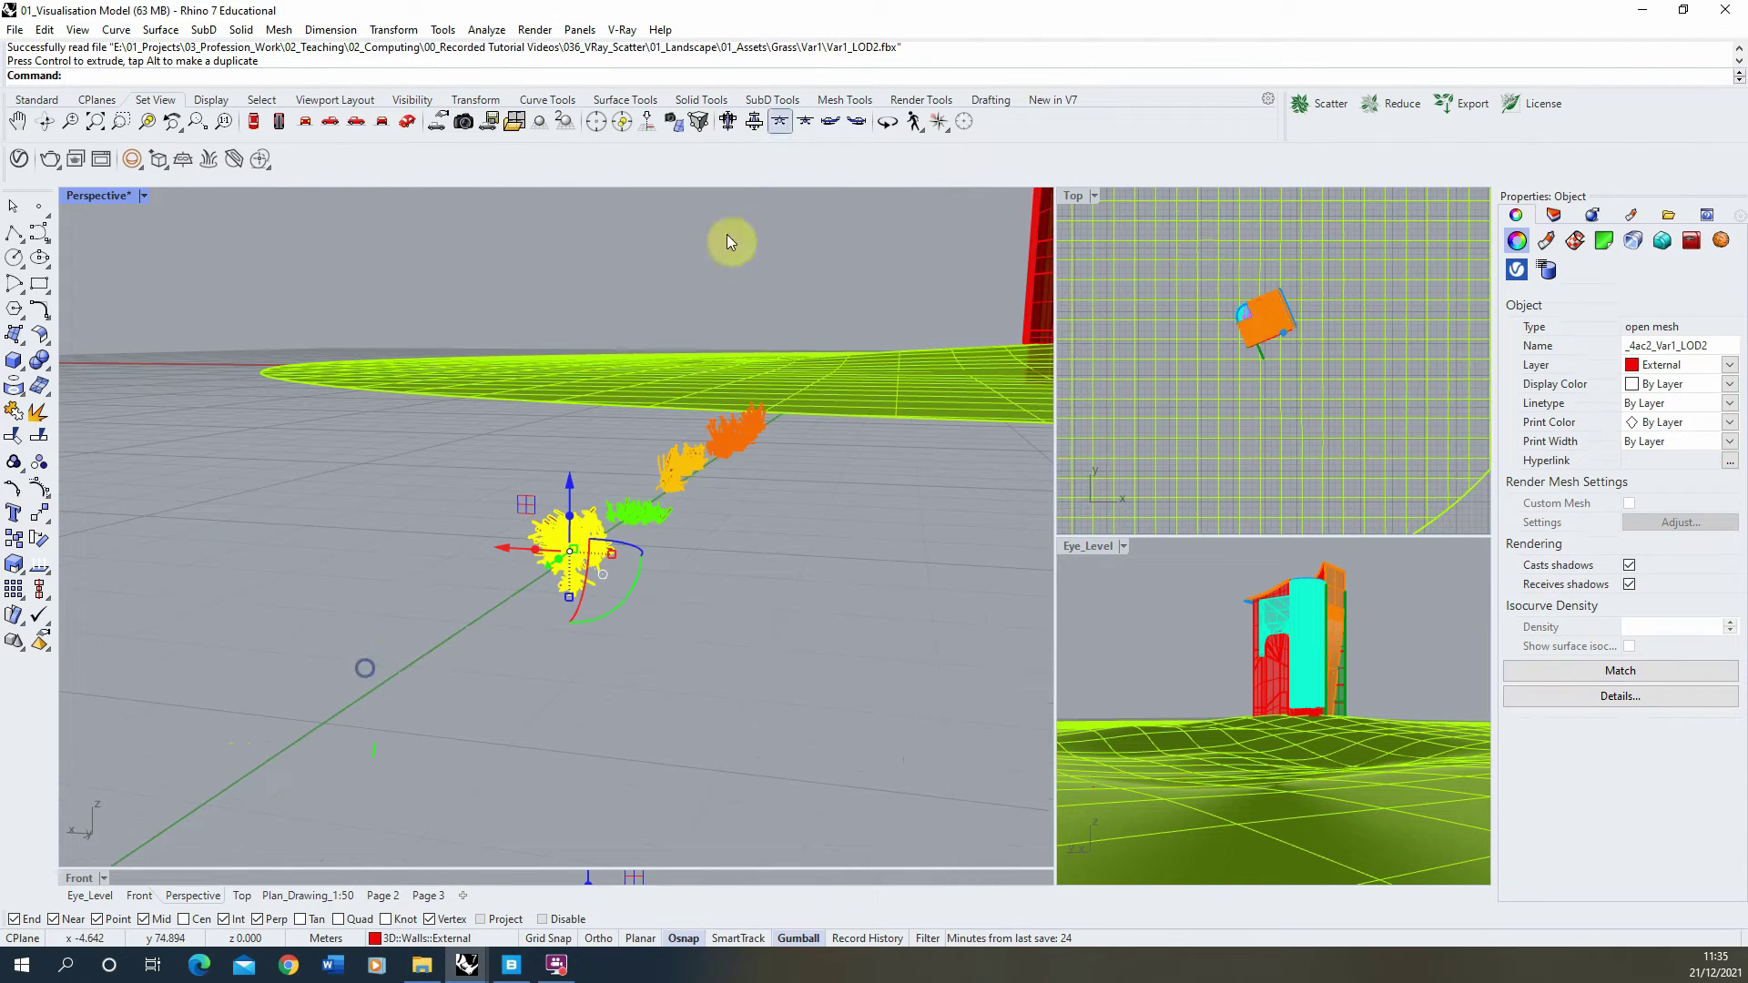
pyautogui.click(146, 121)
pyautogui.moveTo(566, 574); pyautogui.dragTo(358, 614)
pyautogui.click(697, 621)
# Assign the imported grass mesh to the Grass layer under Assets.
pyautogui.click(592, 557)
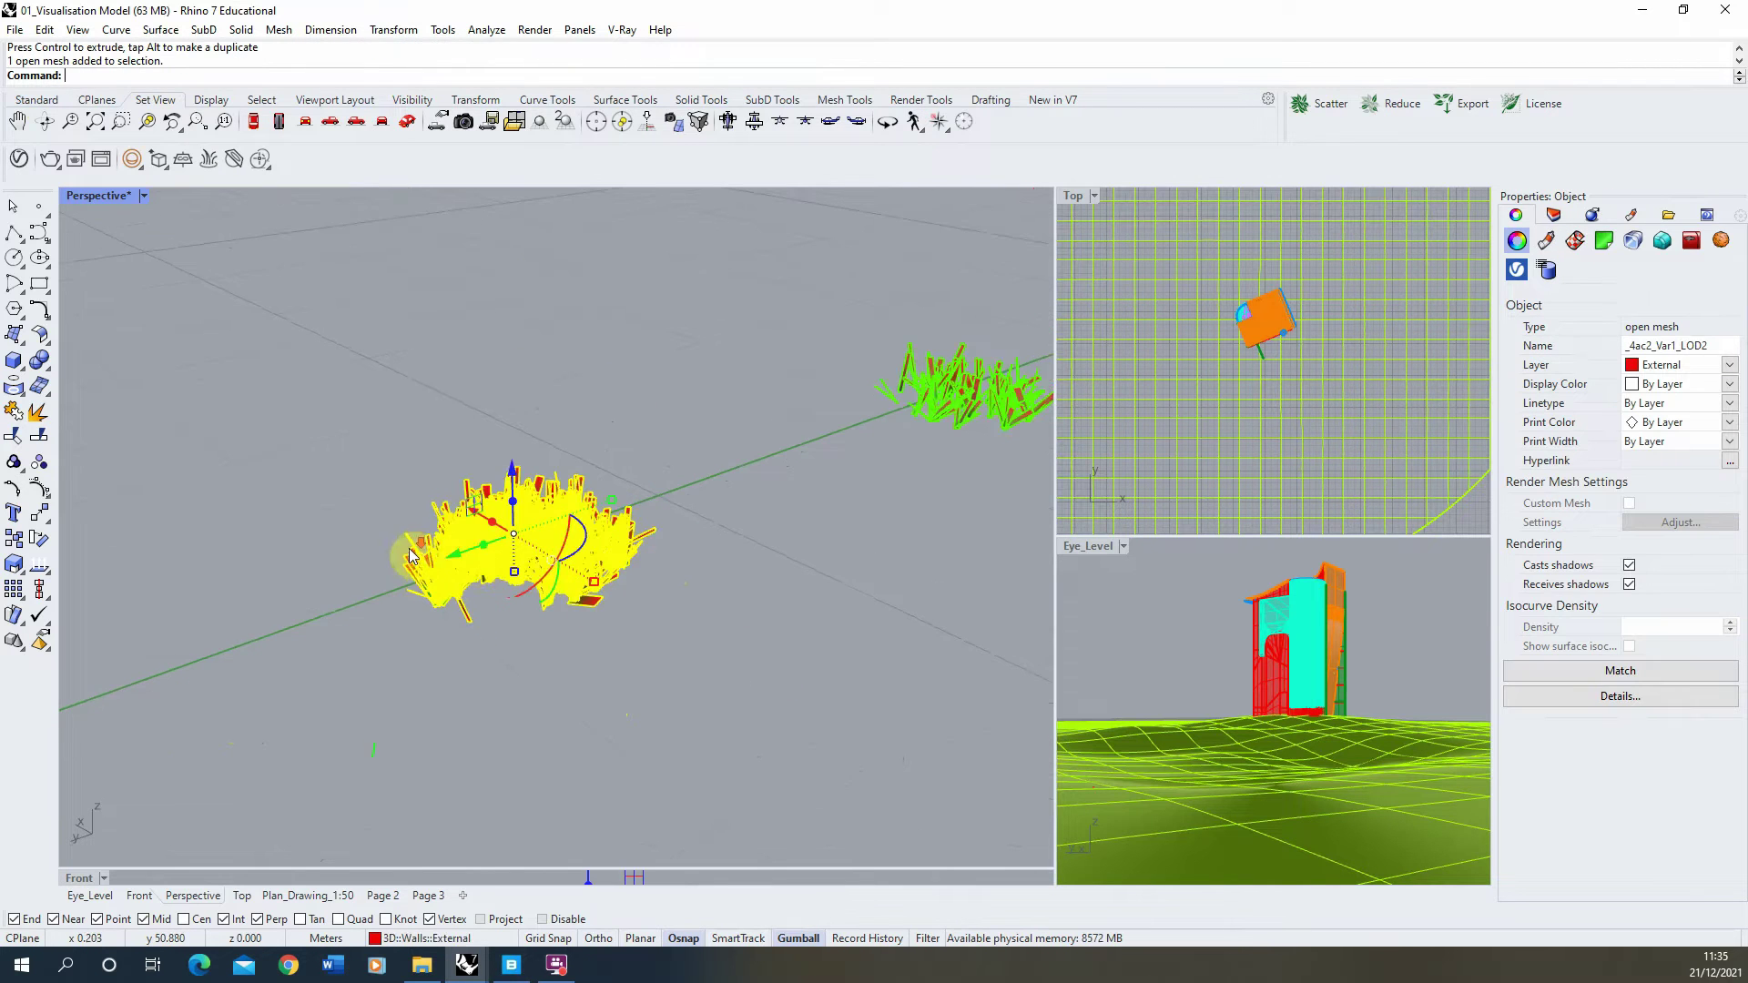
pyautogui.scroll(-3, 306, 603)
pyautogui.scroll(-4, 368, 571)
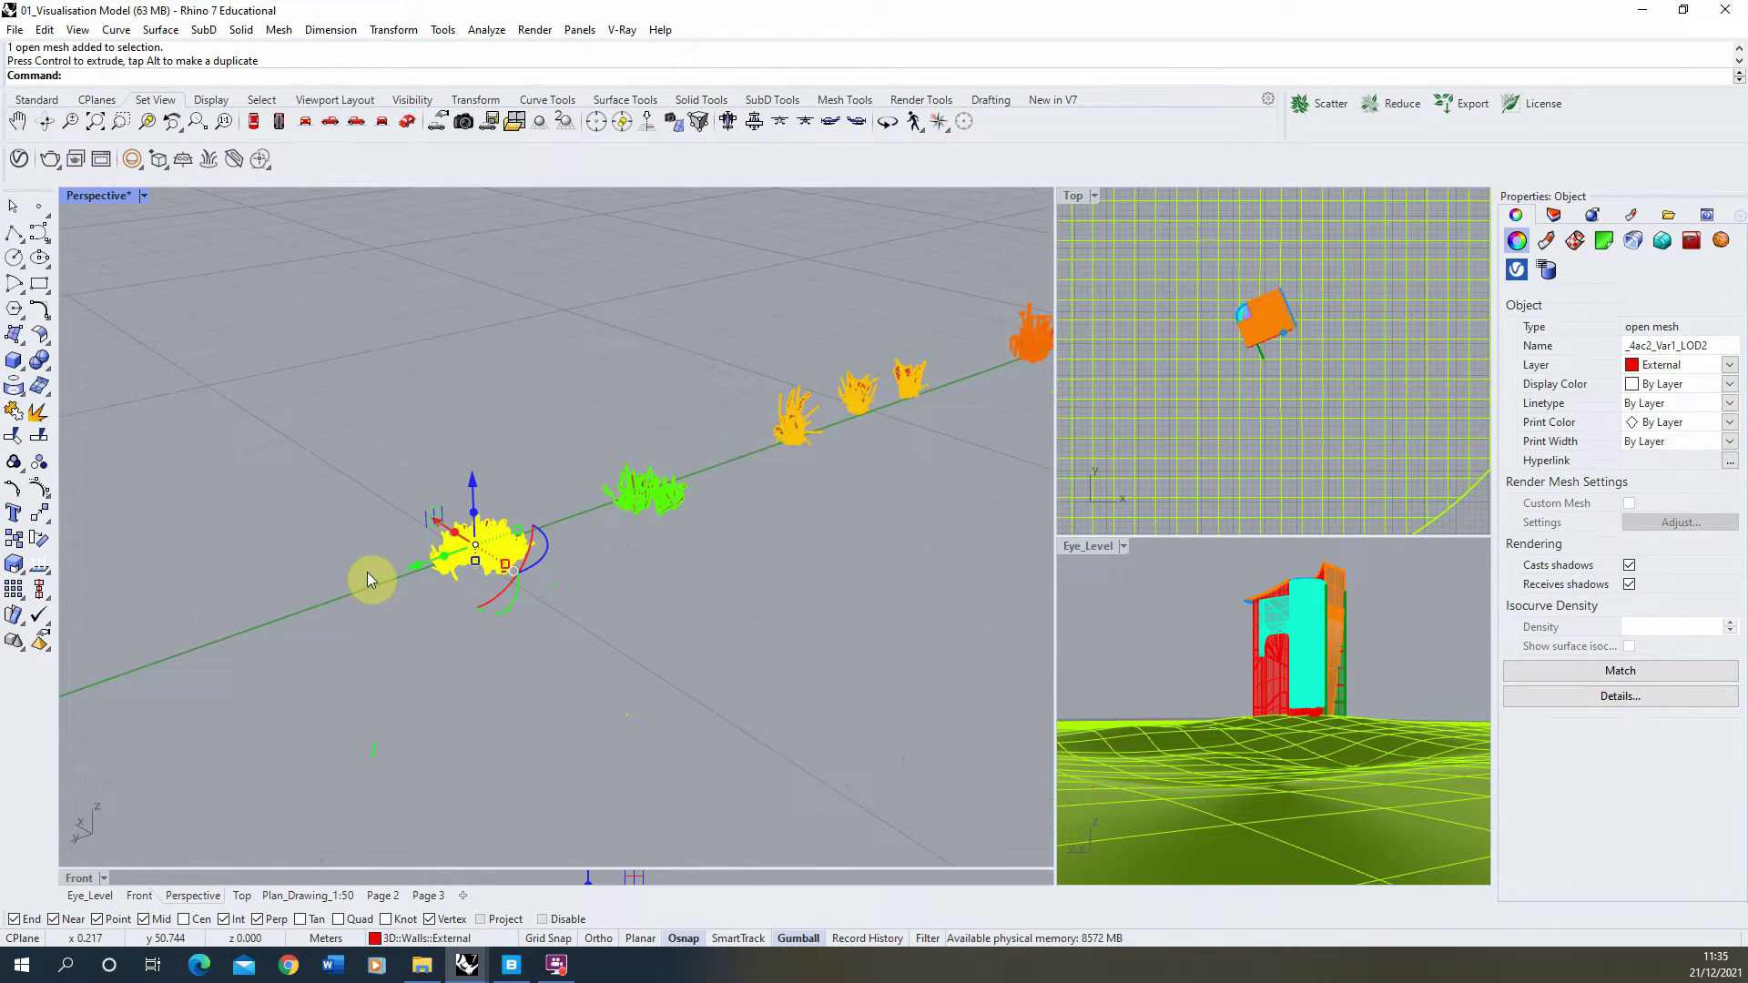
pyautogui.scroll(-2, 686, 479)
pyautogui.scroll(2, 714, 477)
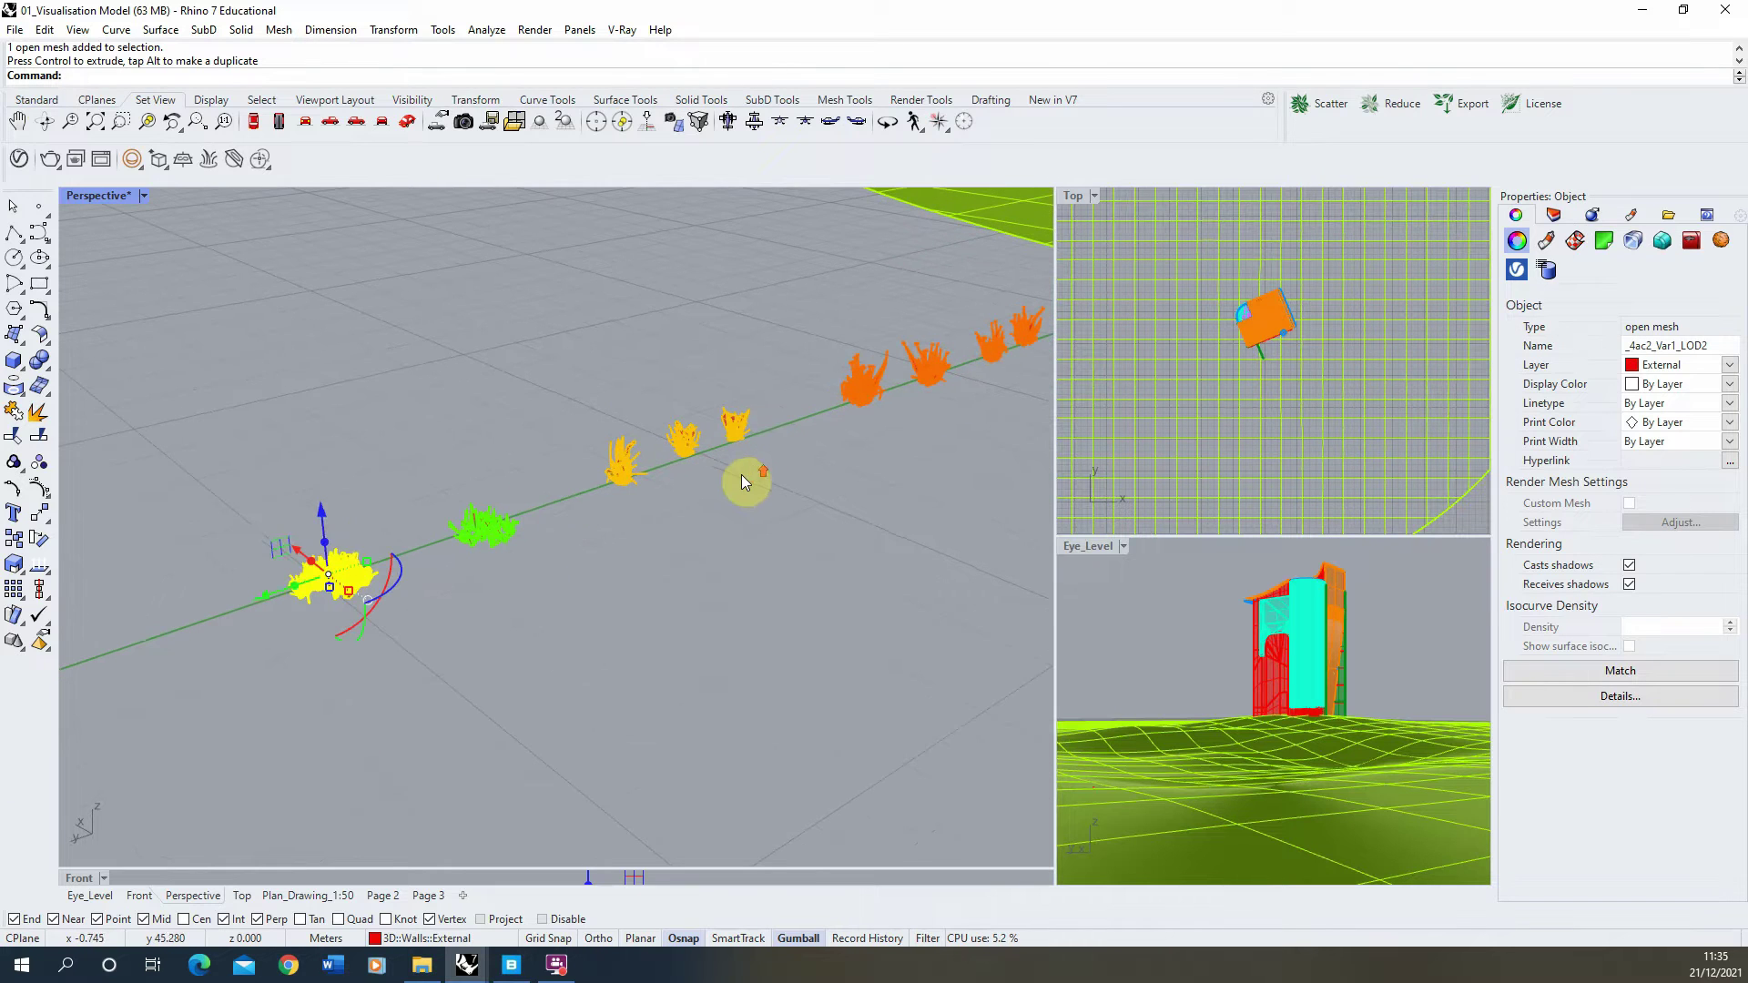
pyautogui.click(1728, 365)
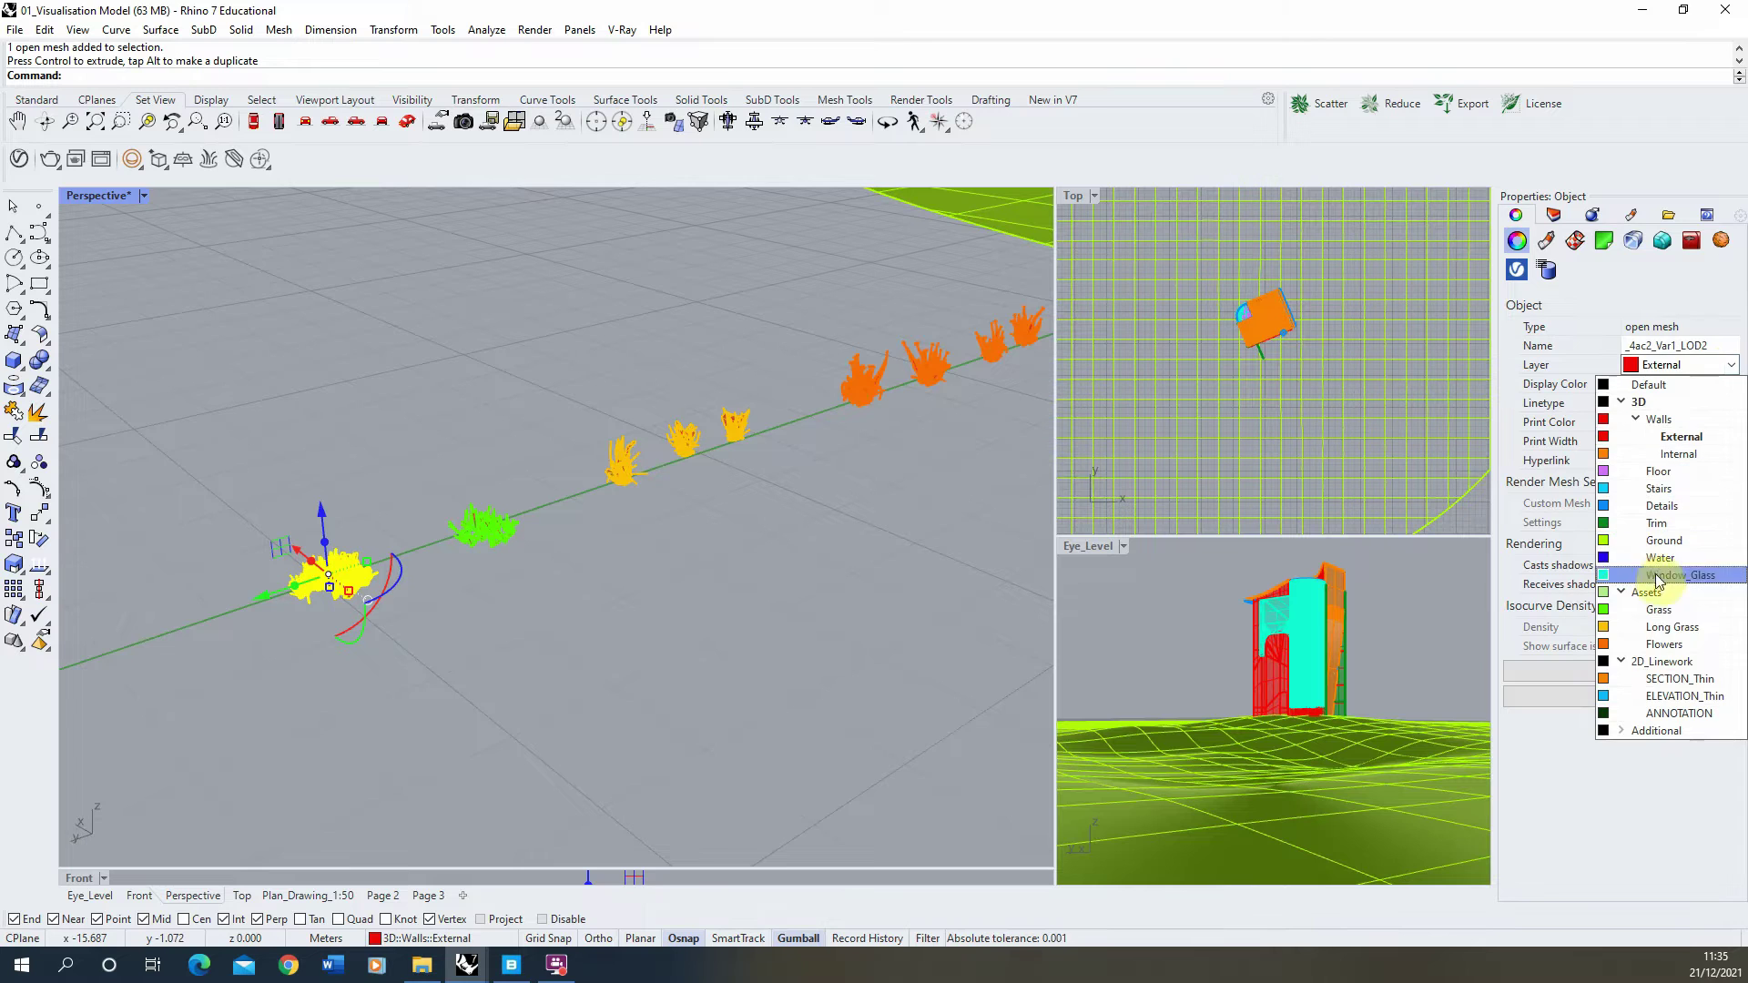
pyautogui.click(1658, 609)
pyautogui.click(477, 608)
pyautogui.click(314, 556)
pyautogui.click(607, 639)
pyautogui.scroll(2, 349, 596)
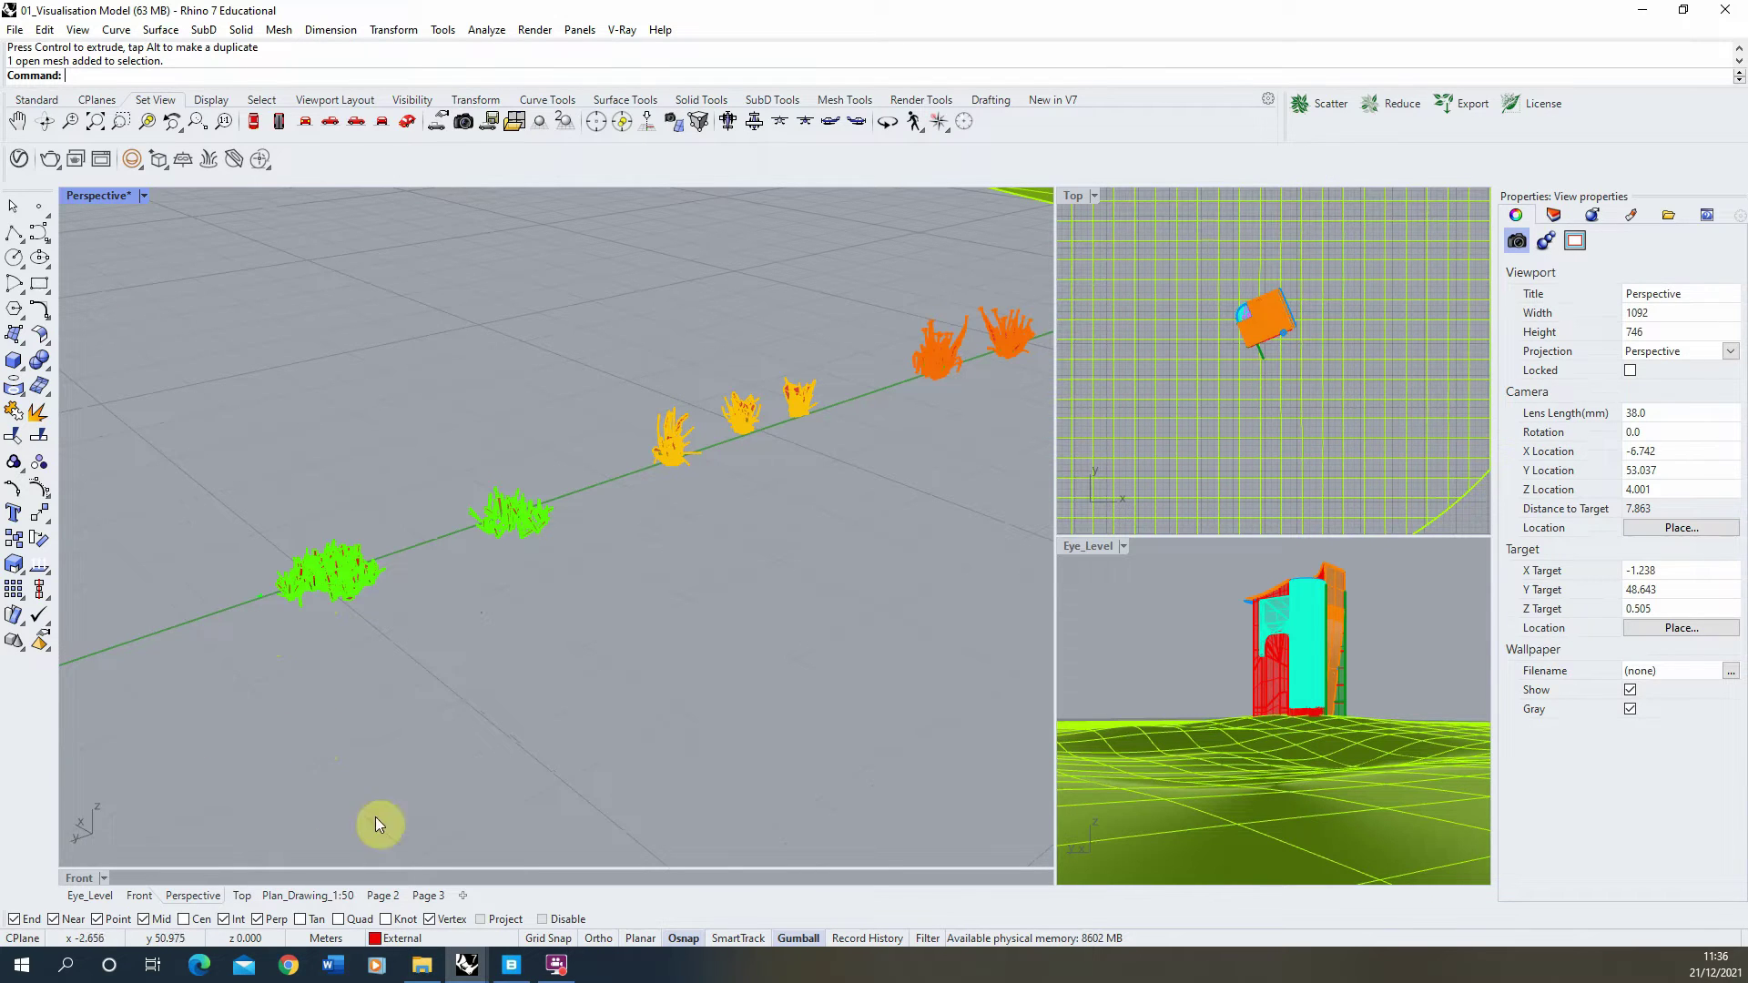
# Create a new Generic V-Ray material and name it 01_Grass.
pyautogui.click(18, 159)
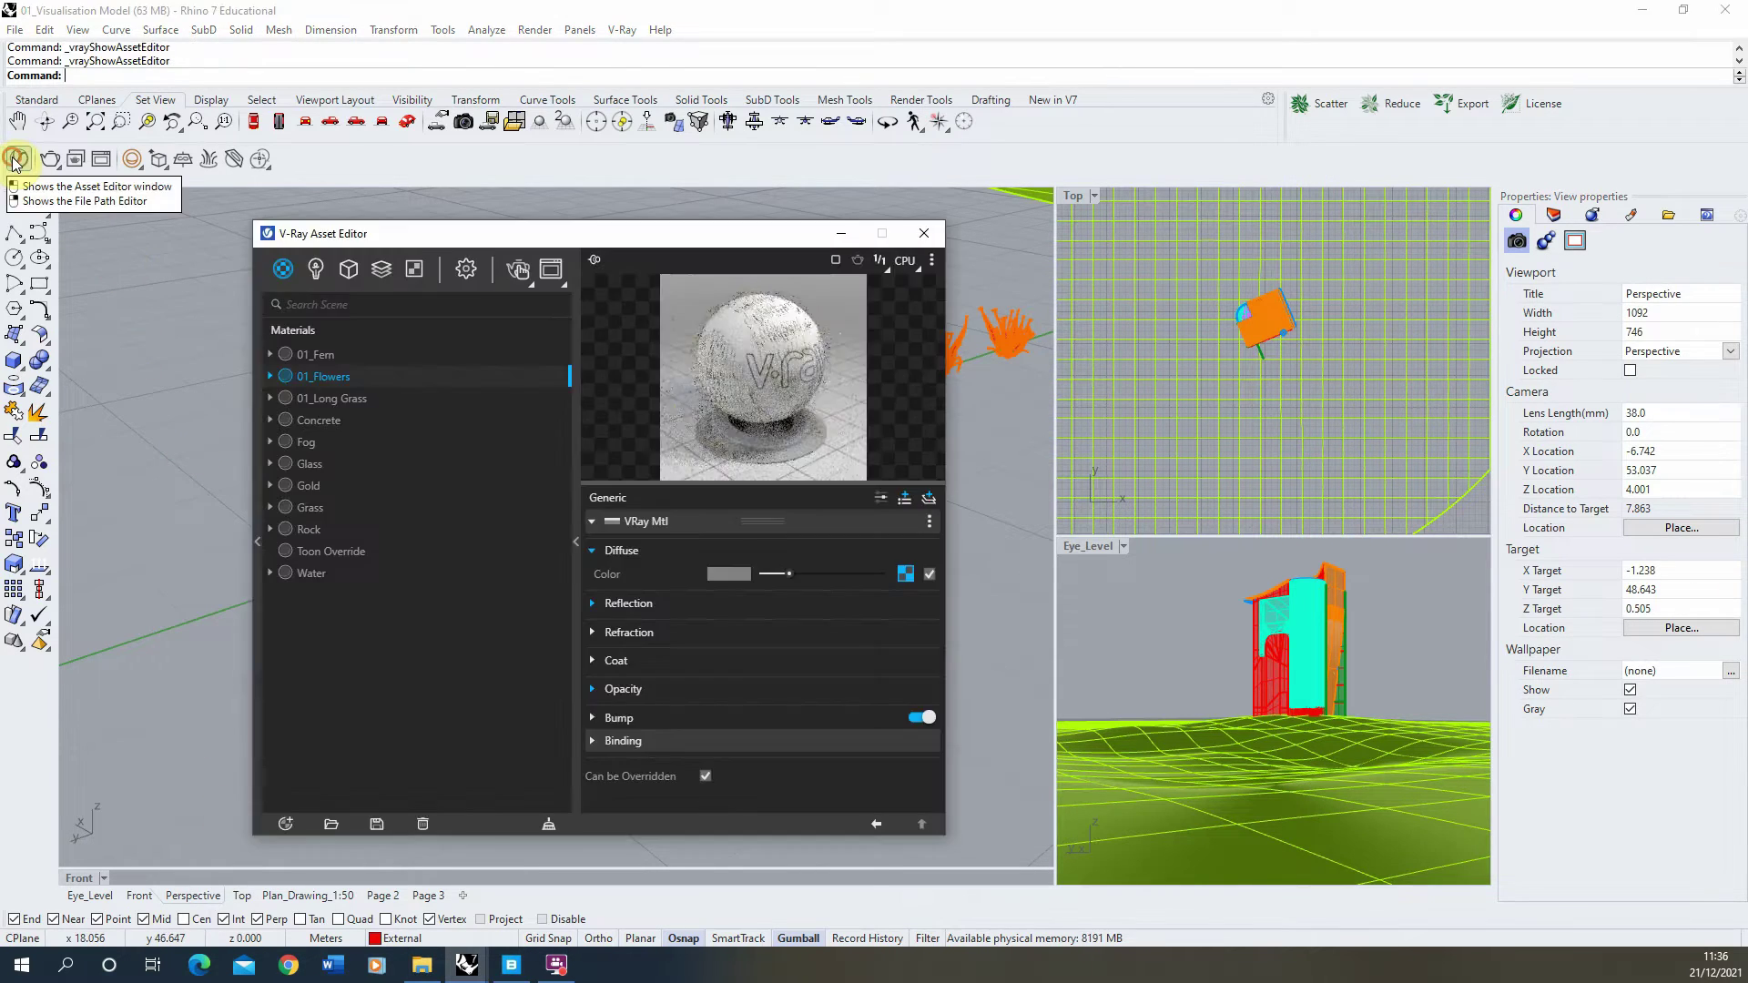
pyautogui.click(288, 825)
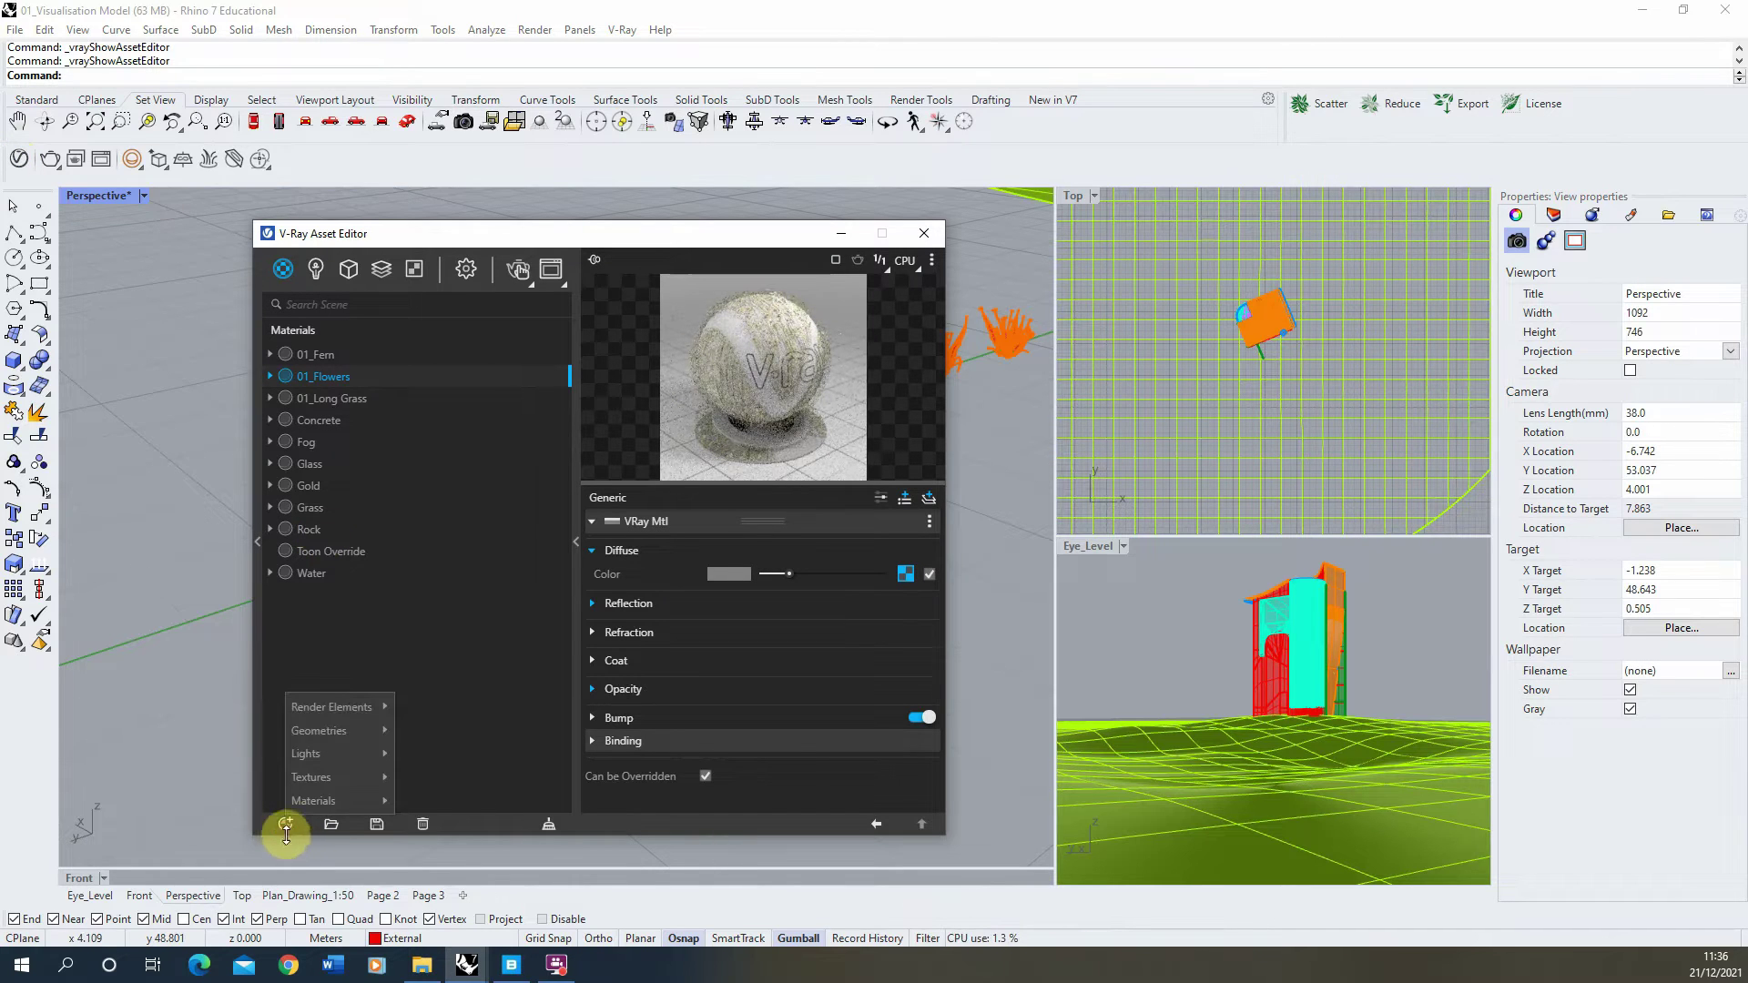
pyautogui.moveTo(314, 802)
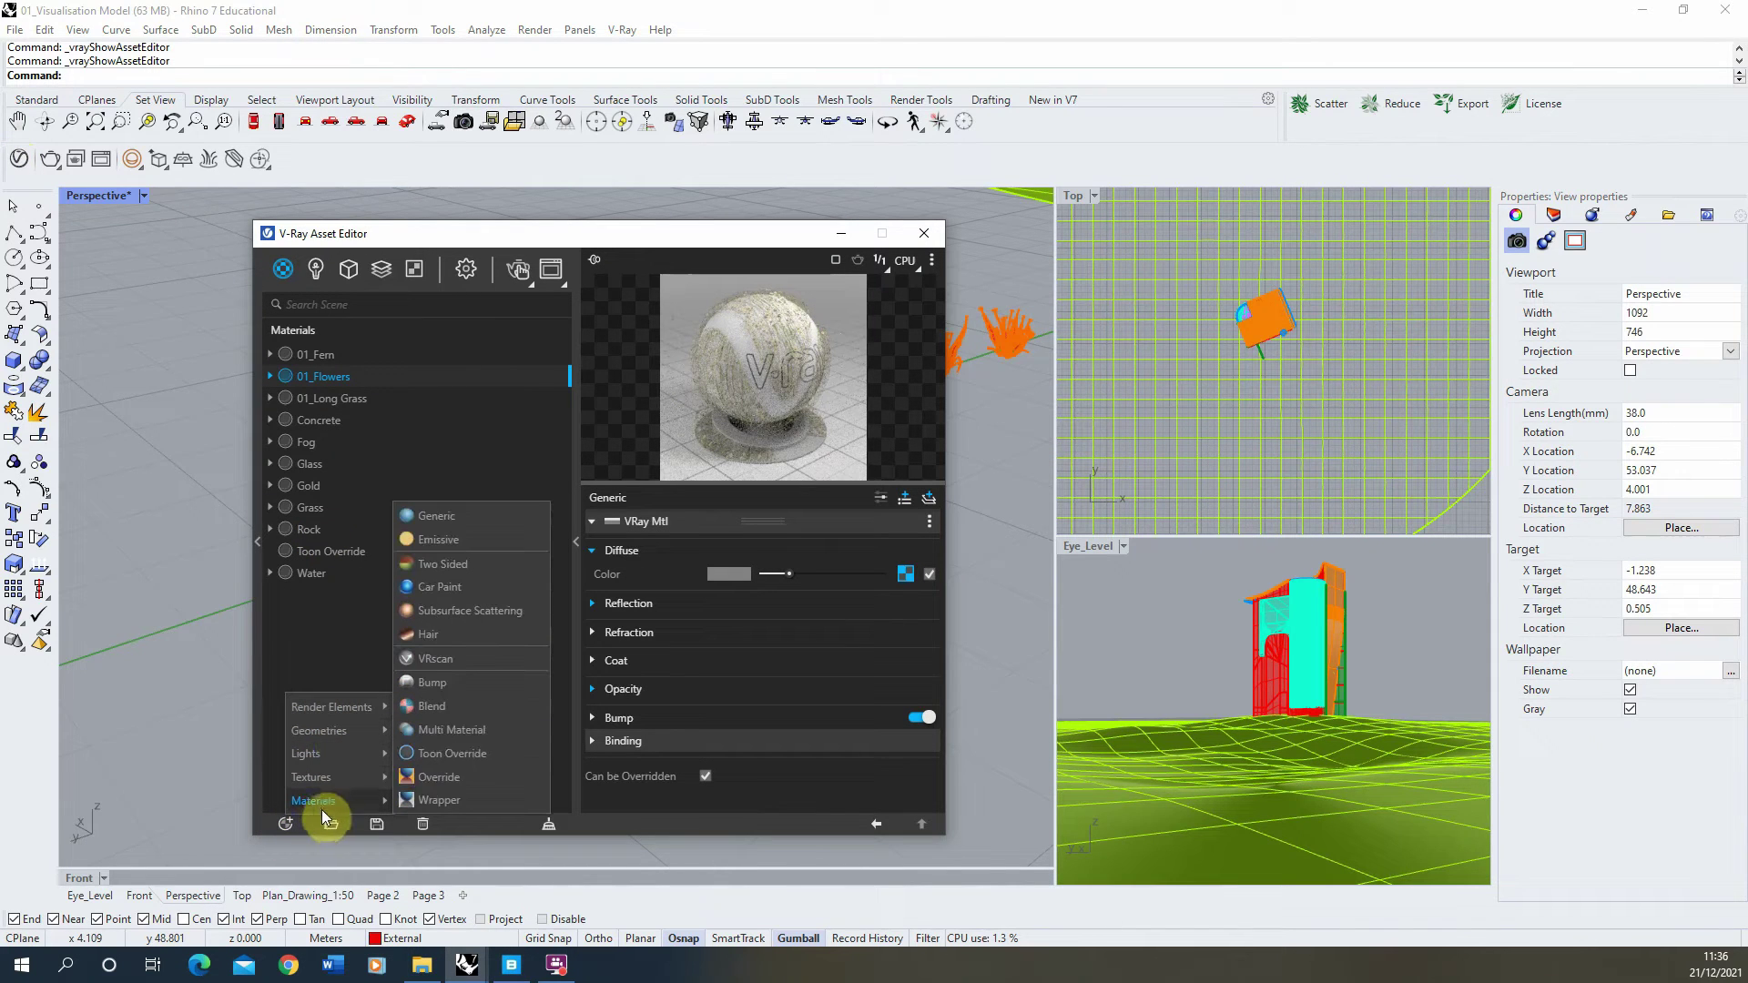
pyautogui.click(448, 513)
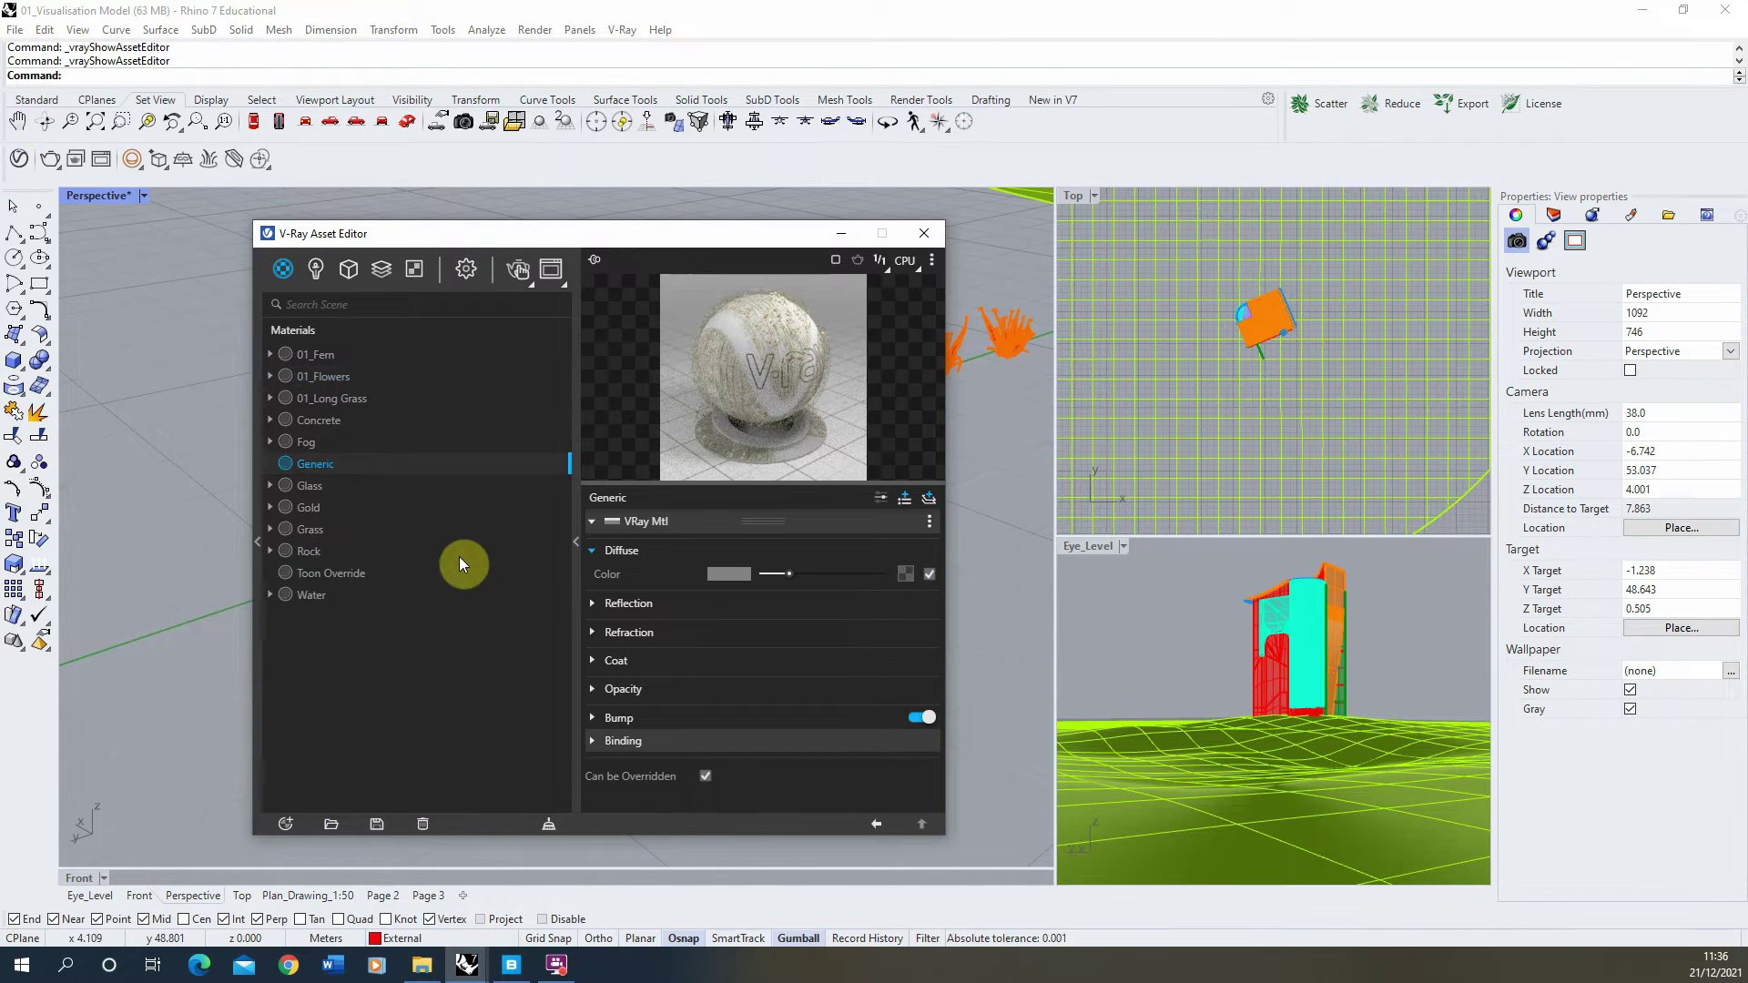
pyautogui.doubleClick(324, 468)
pyautogui.write('01')
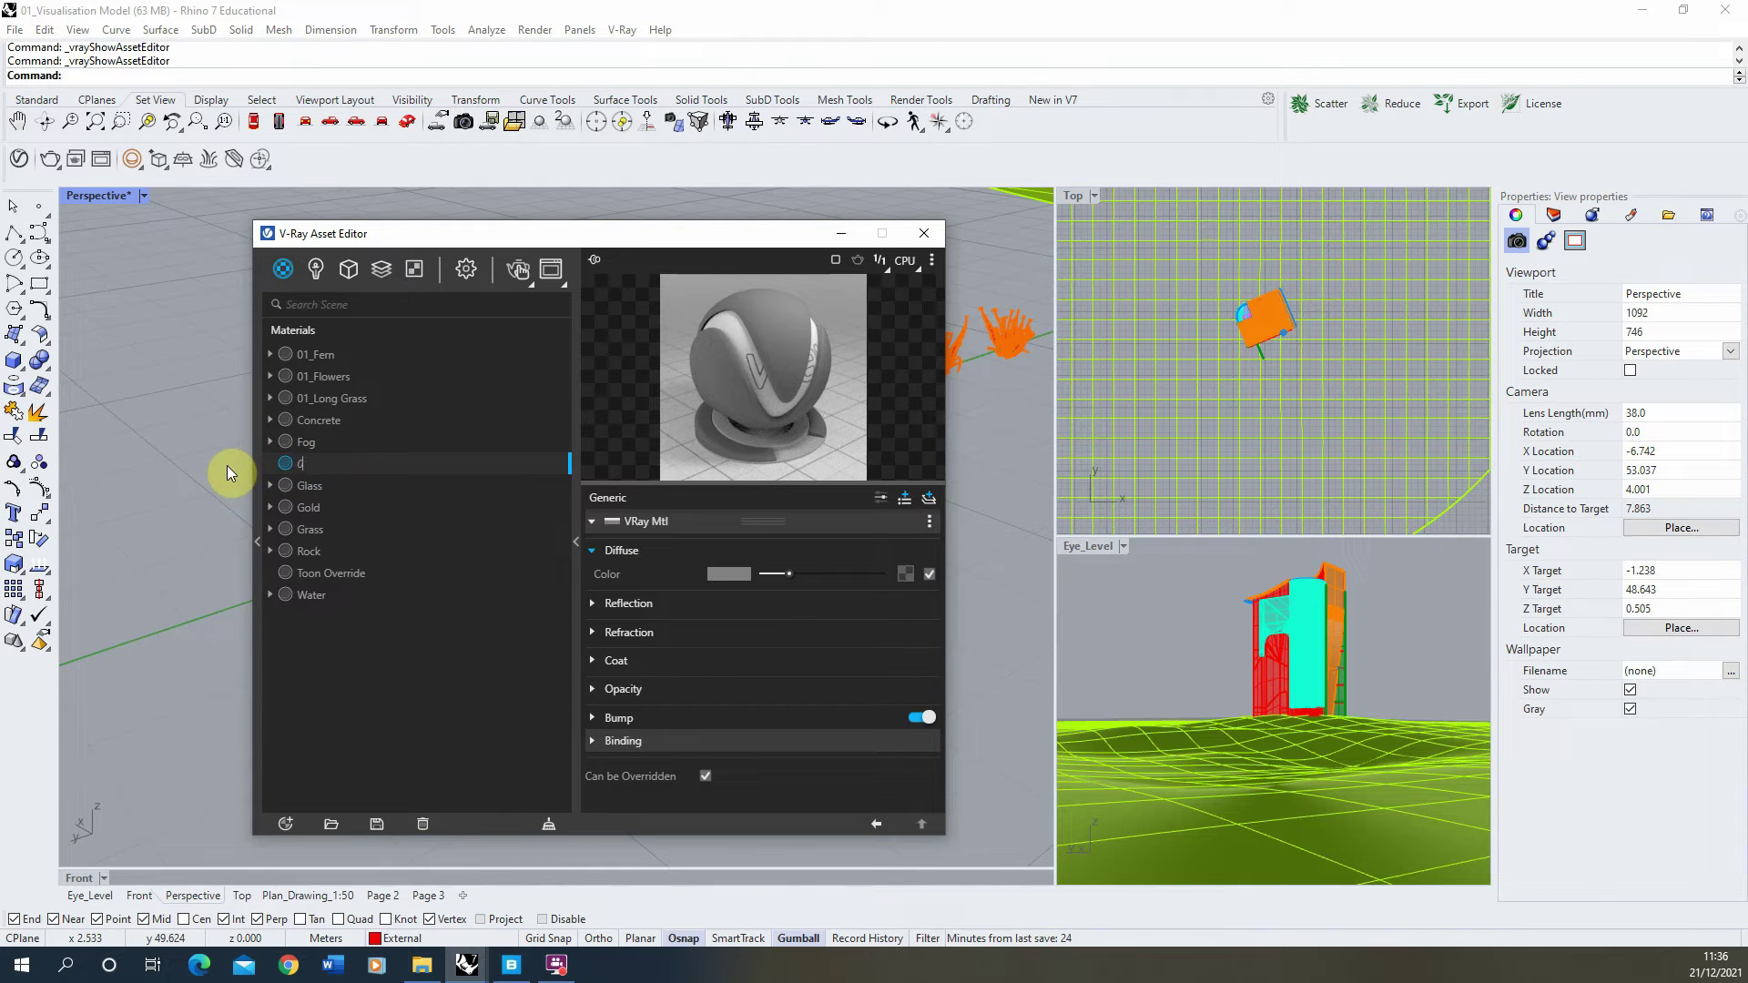
pyautogui.write('_')
pyautogui.write('Wood')
pyautogui.press('Escape')
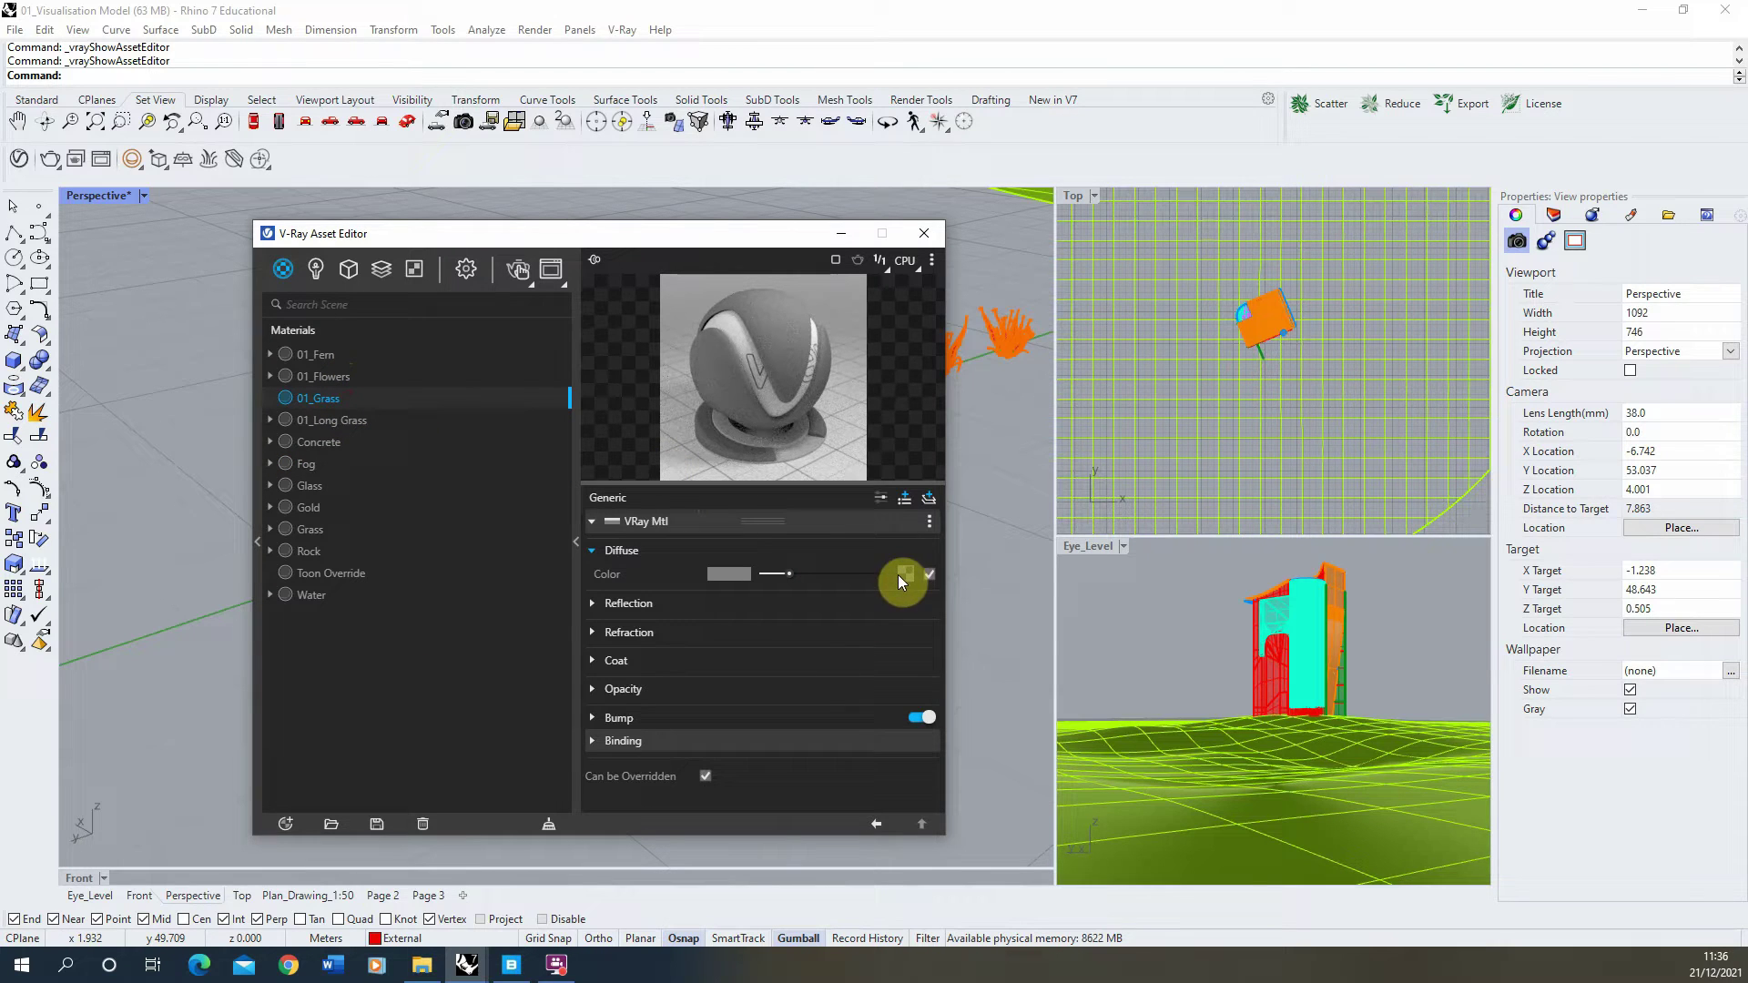
# Add a bitmap texture to the diffuse color of the 01_Grass material.
pyautogui.click(421, 965)
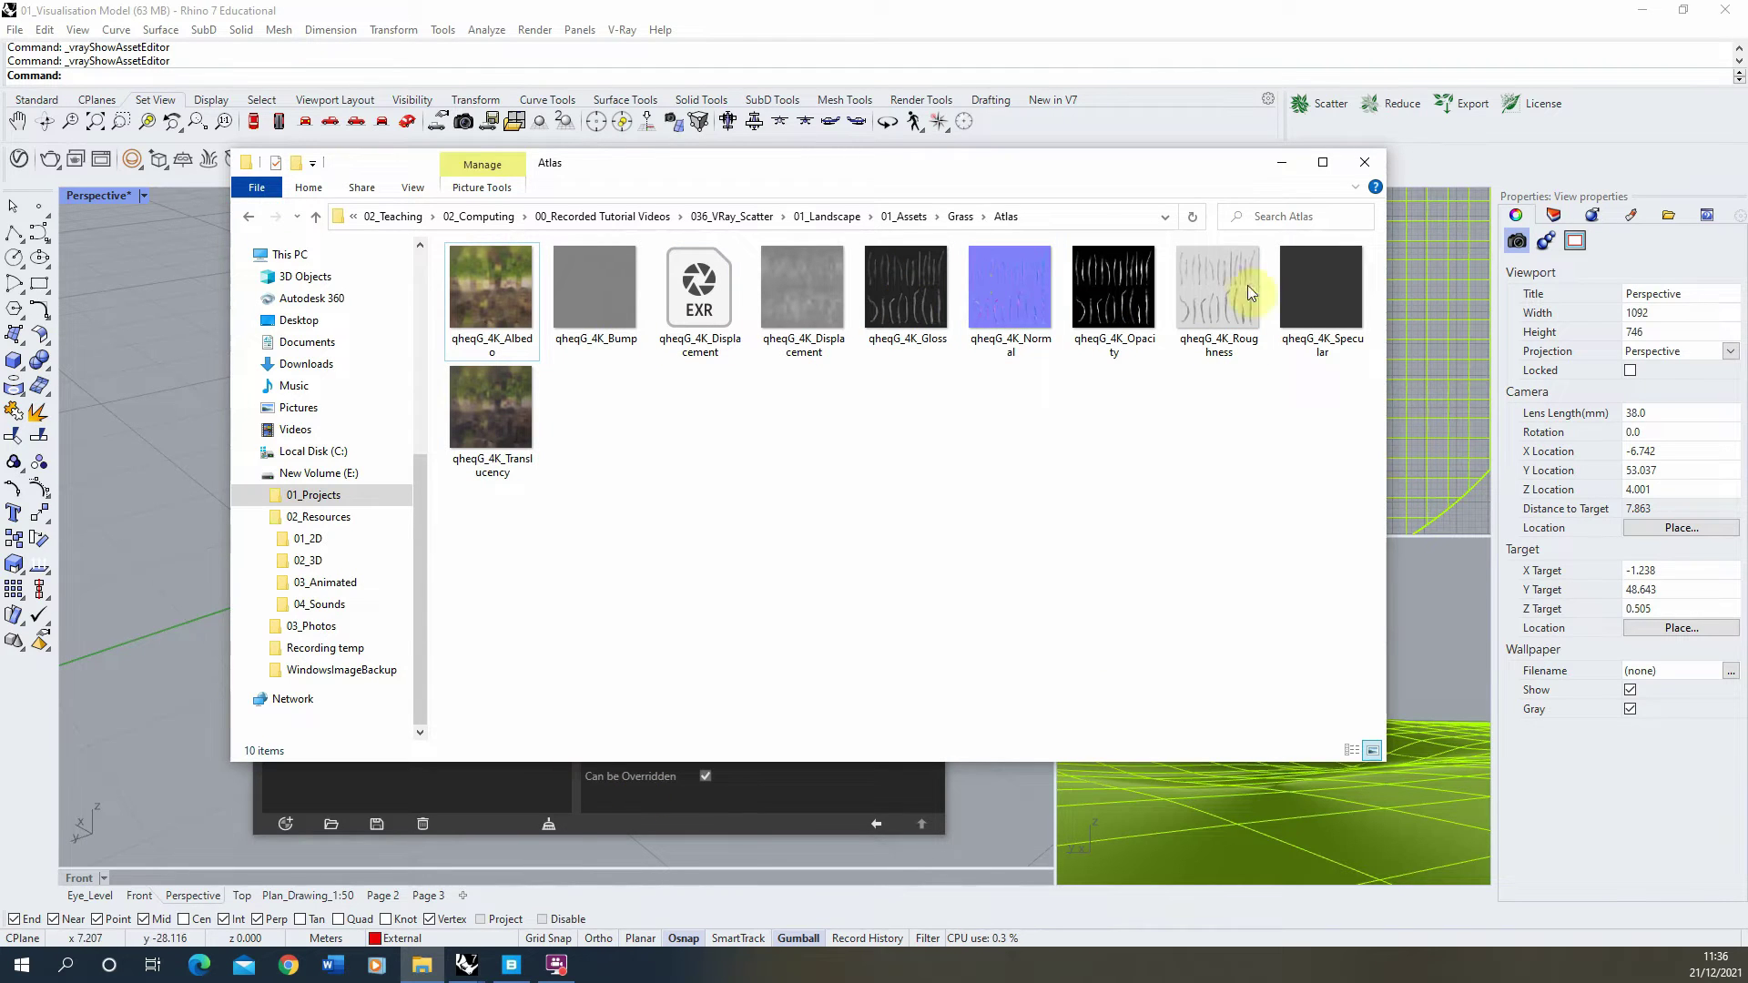
pyautogui.click(1281, 163)
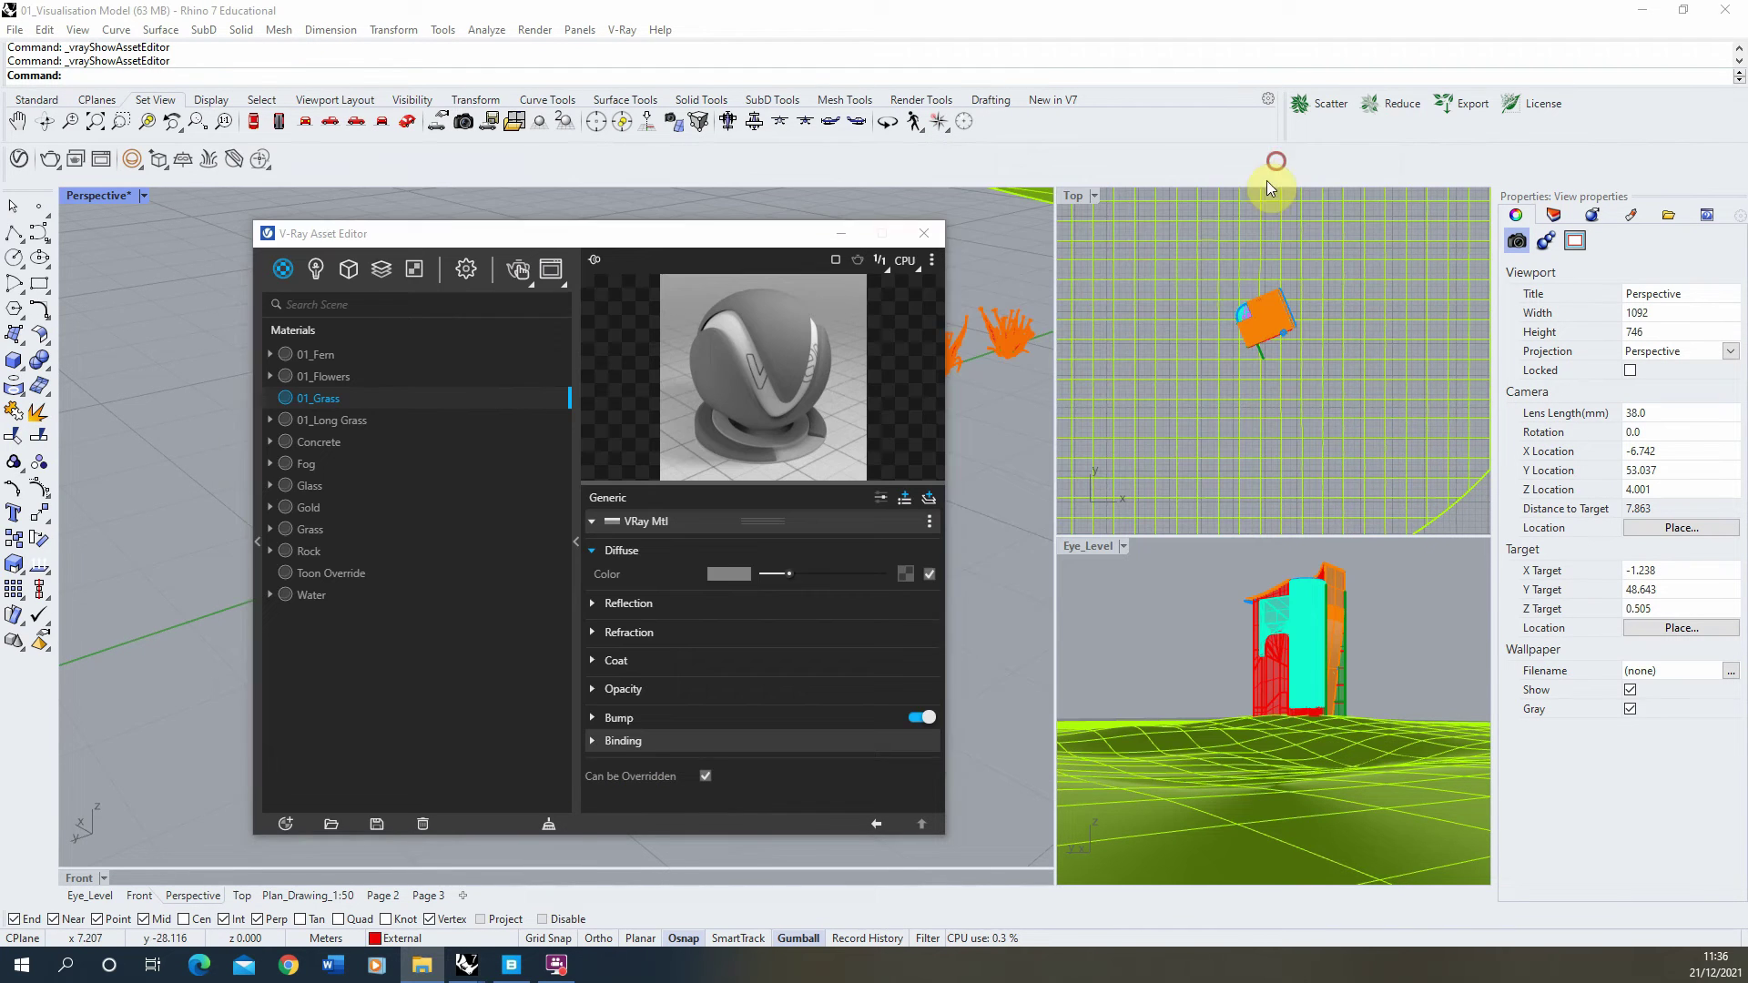
pyautogui.click(907, 579)
pyautogui.click(847, 285)
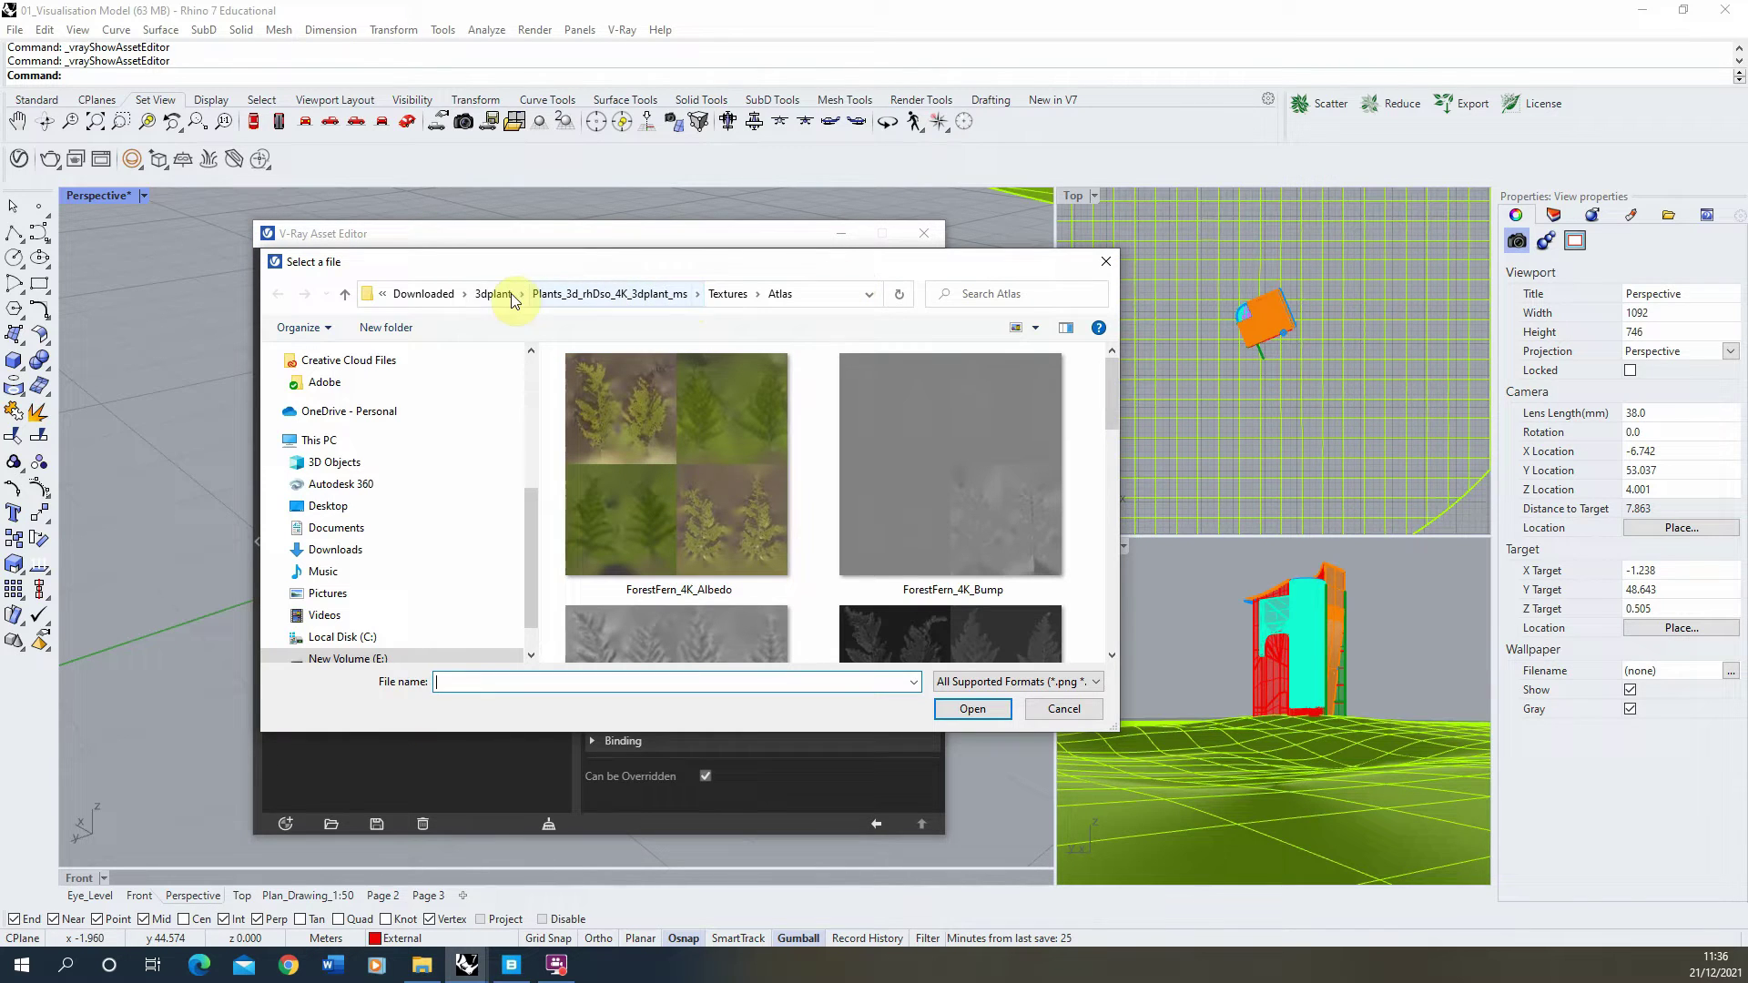
# Load the qheqG_4K_Albedo image from the 01_Assets\Grass\Atlas folder as the diffuse bitmap.
pyautogui.click(421, 964)
pyautogui.click(1051, 217)
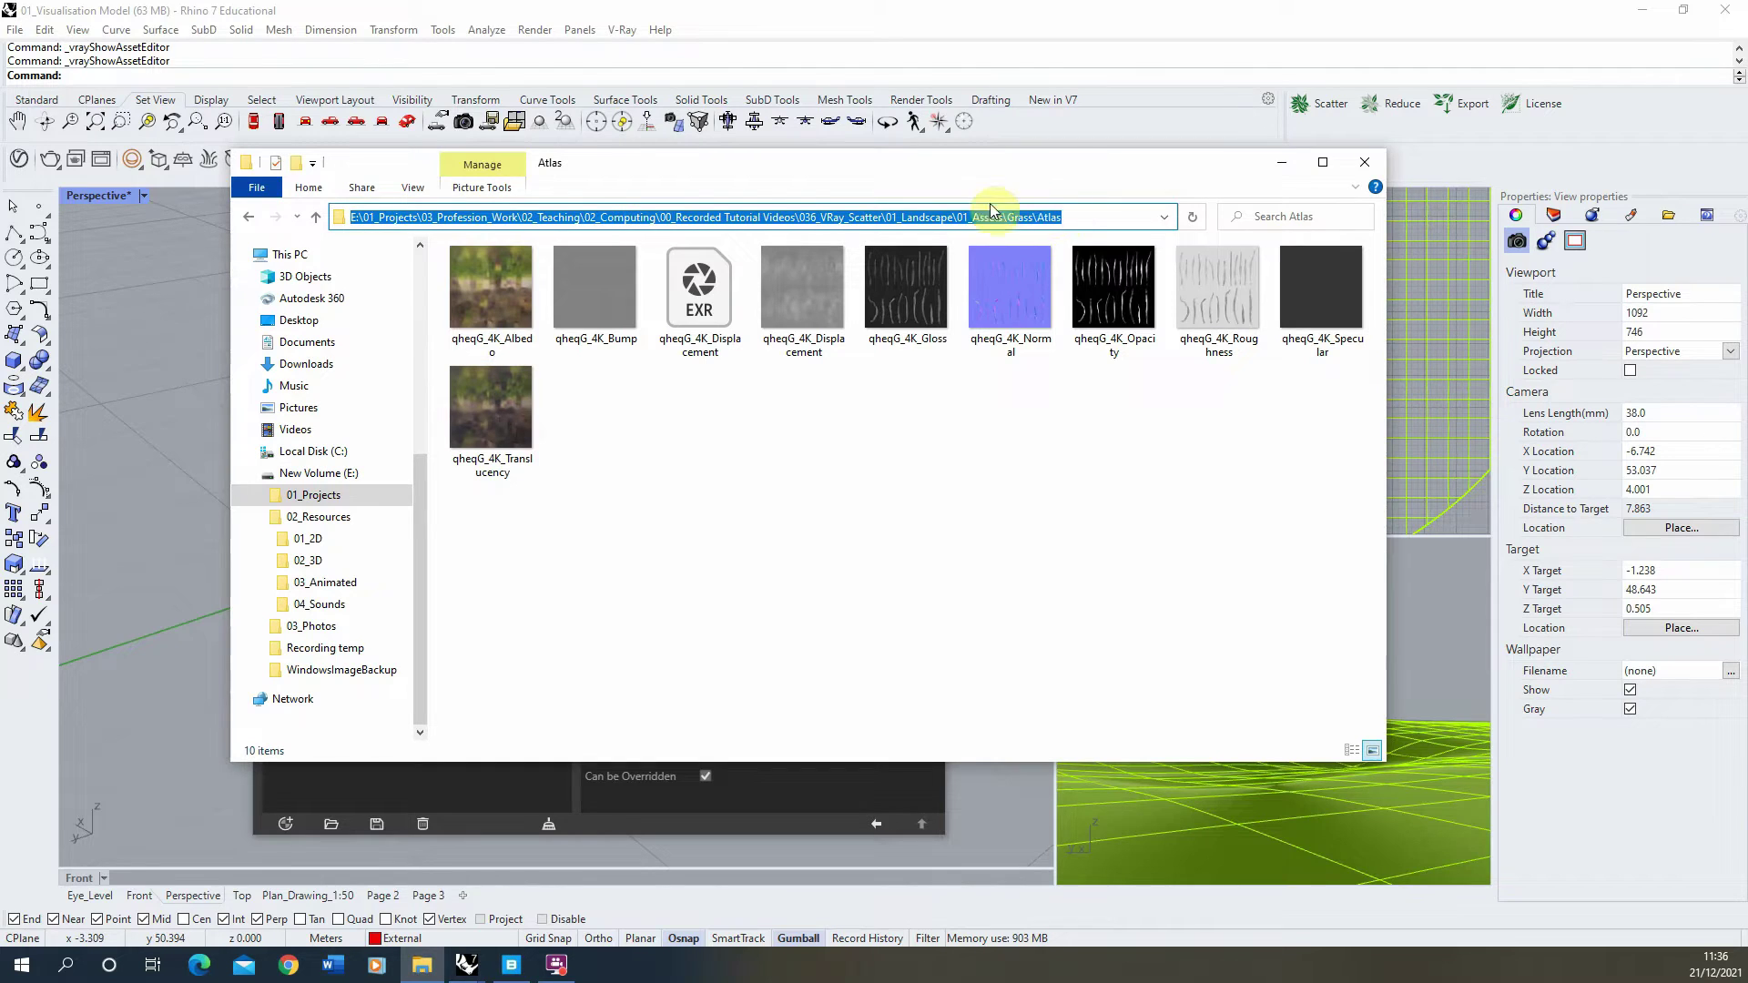
pyautogui.hotkey('ctrl', 'c')
pyautogui.click(1281, 162)
pyautogui.click(857, 681)
pyautogui.hotkey('ctrl', 'v')
pyautogui.click(971, 709)
pyautogui.click(622, 415)
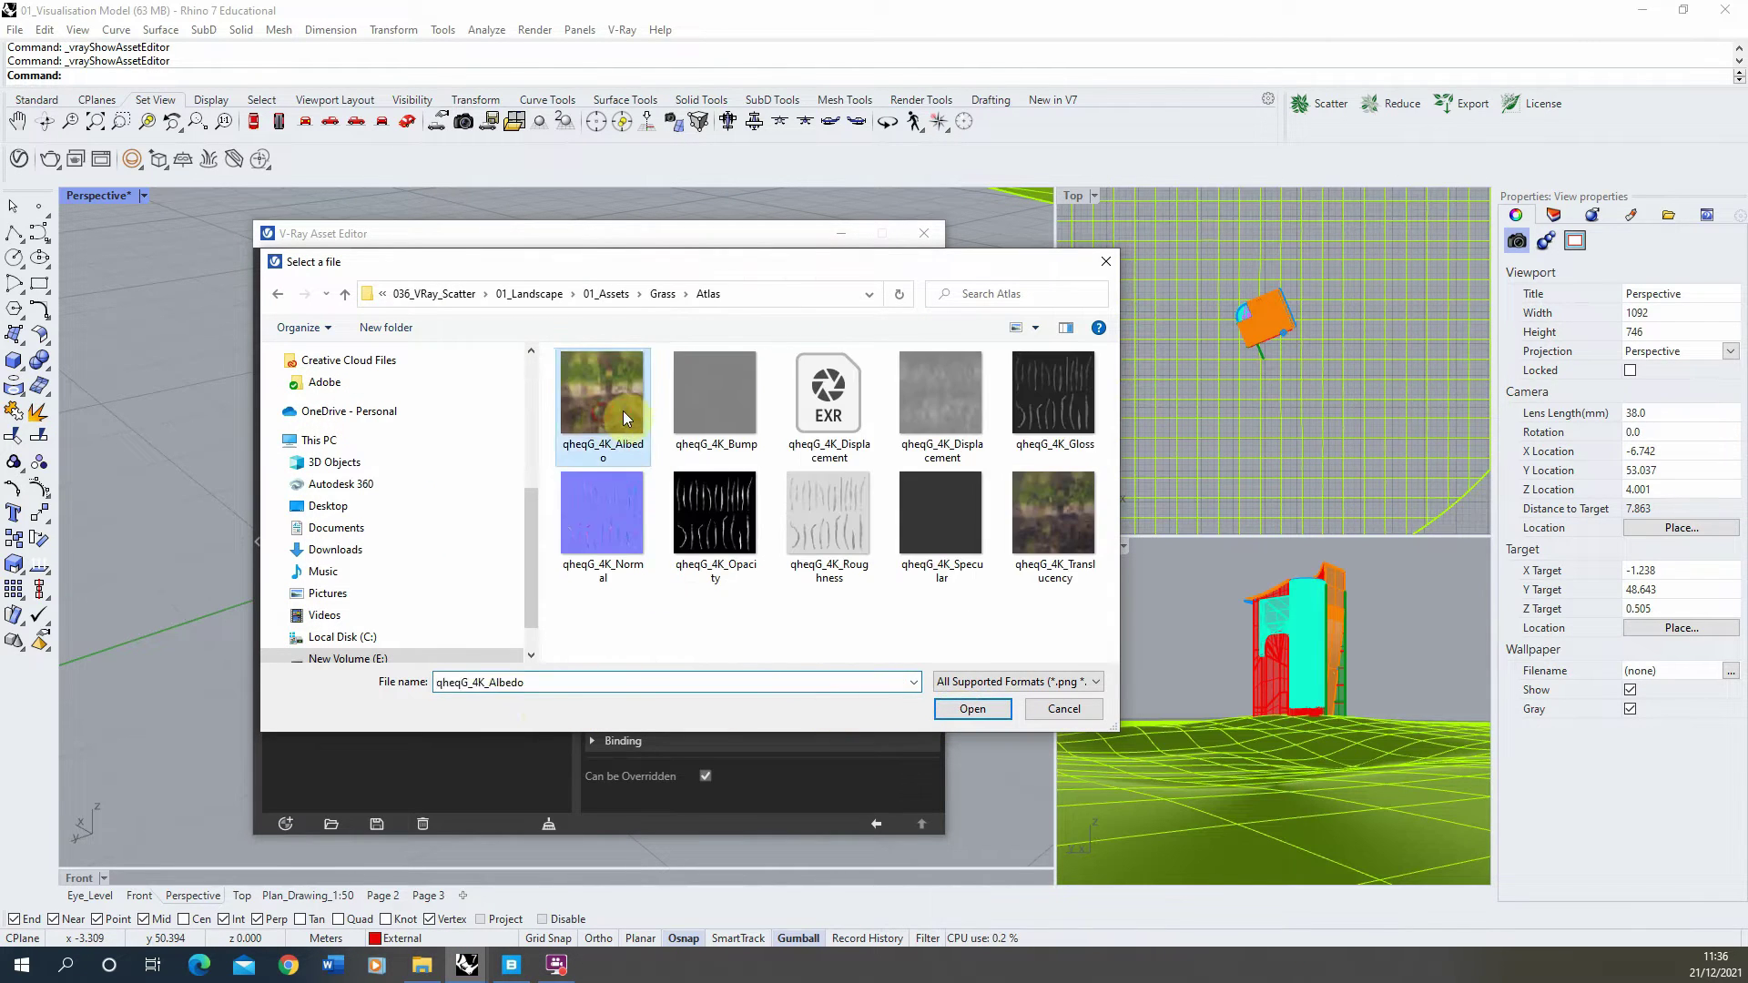
pyautogui.click(992, 708)
pyautogui.click(877, 824)
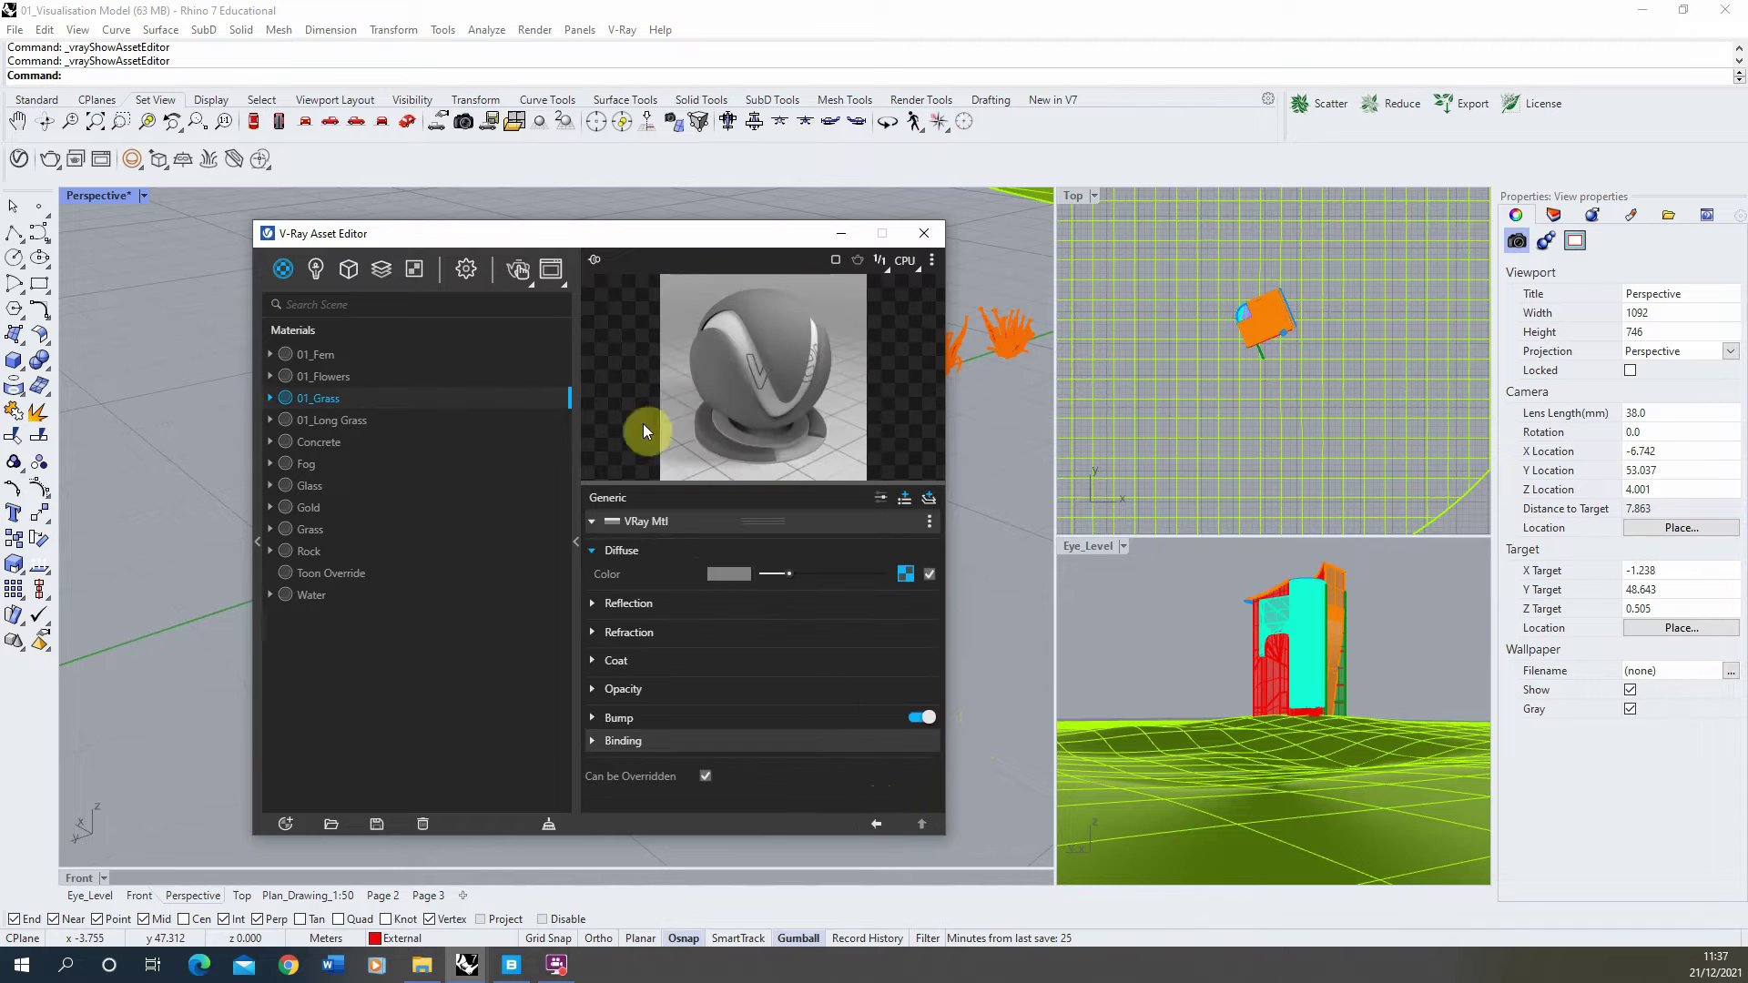
# Load the qheqG_4K_Opacity image as a bitmap texture for the opacity of the 01_Grass material.
pyautogui.click(623, 689)
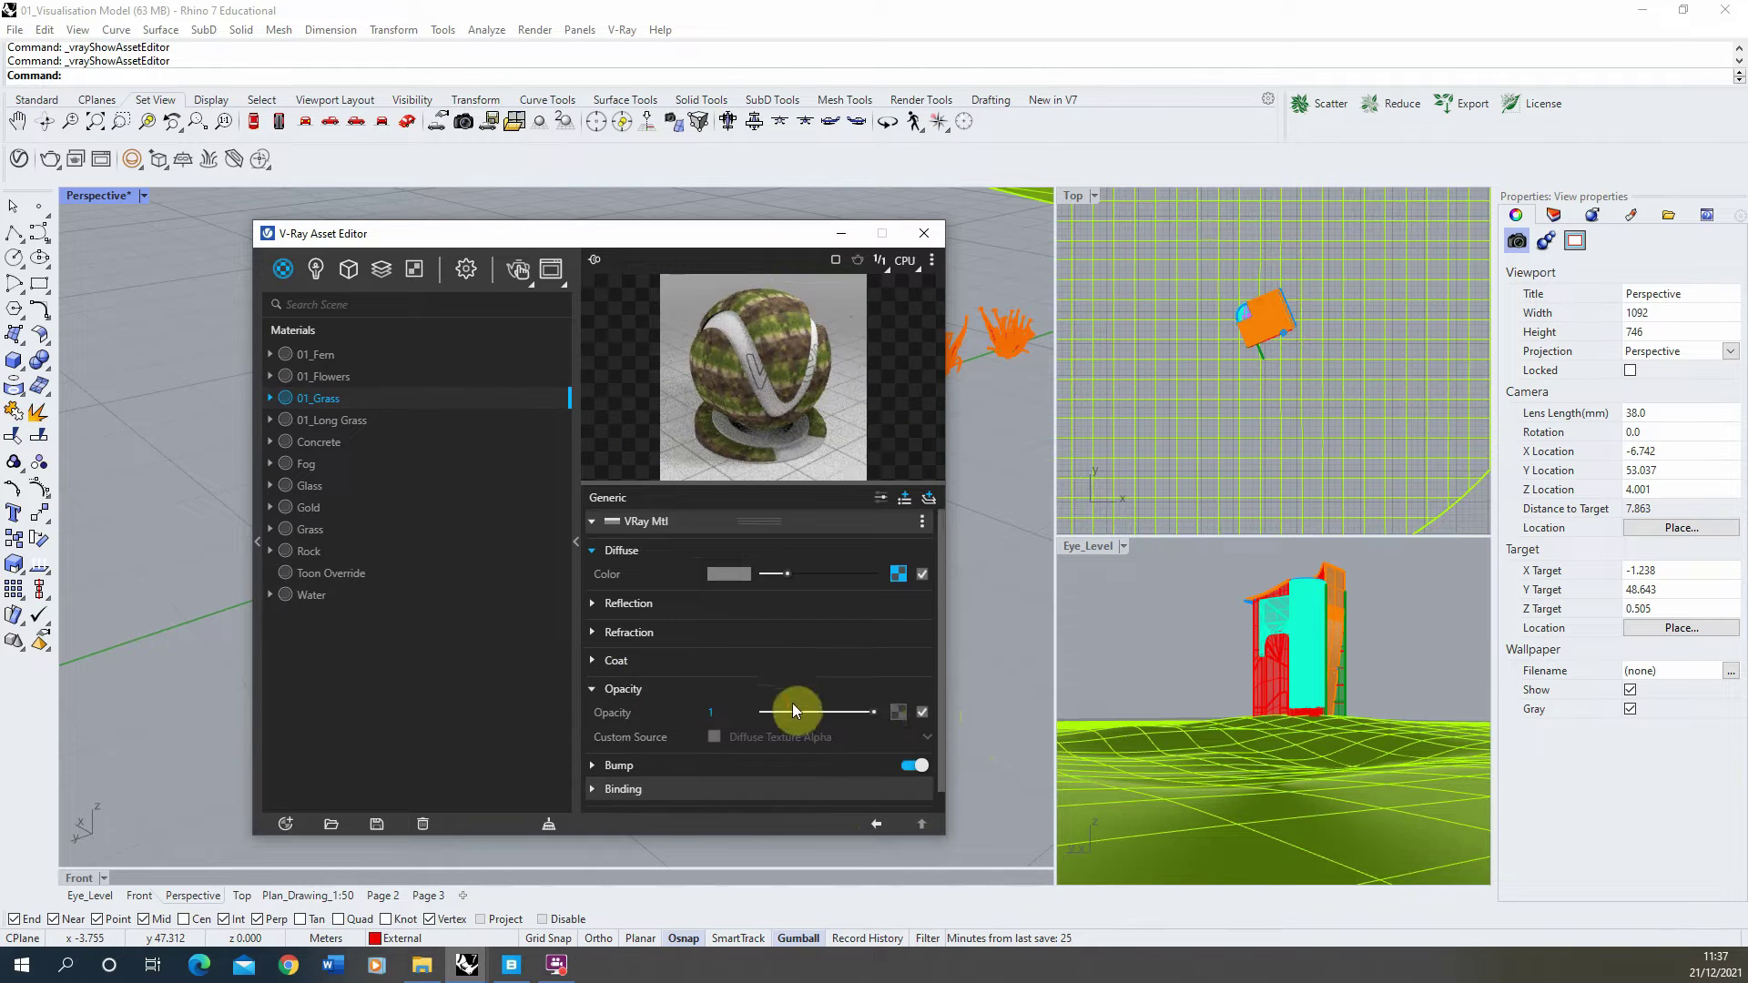
pyautogui.click(897, 712)
pyautogui.click(863, 279)
pyautogui.click(711, 512)
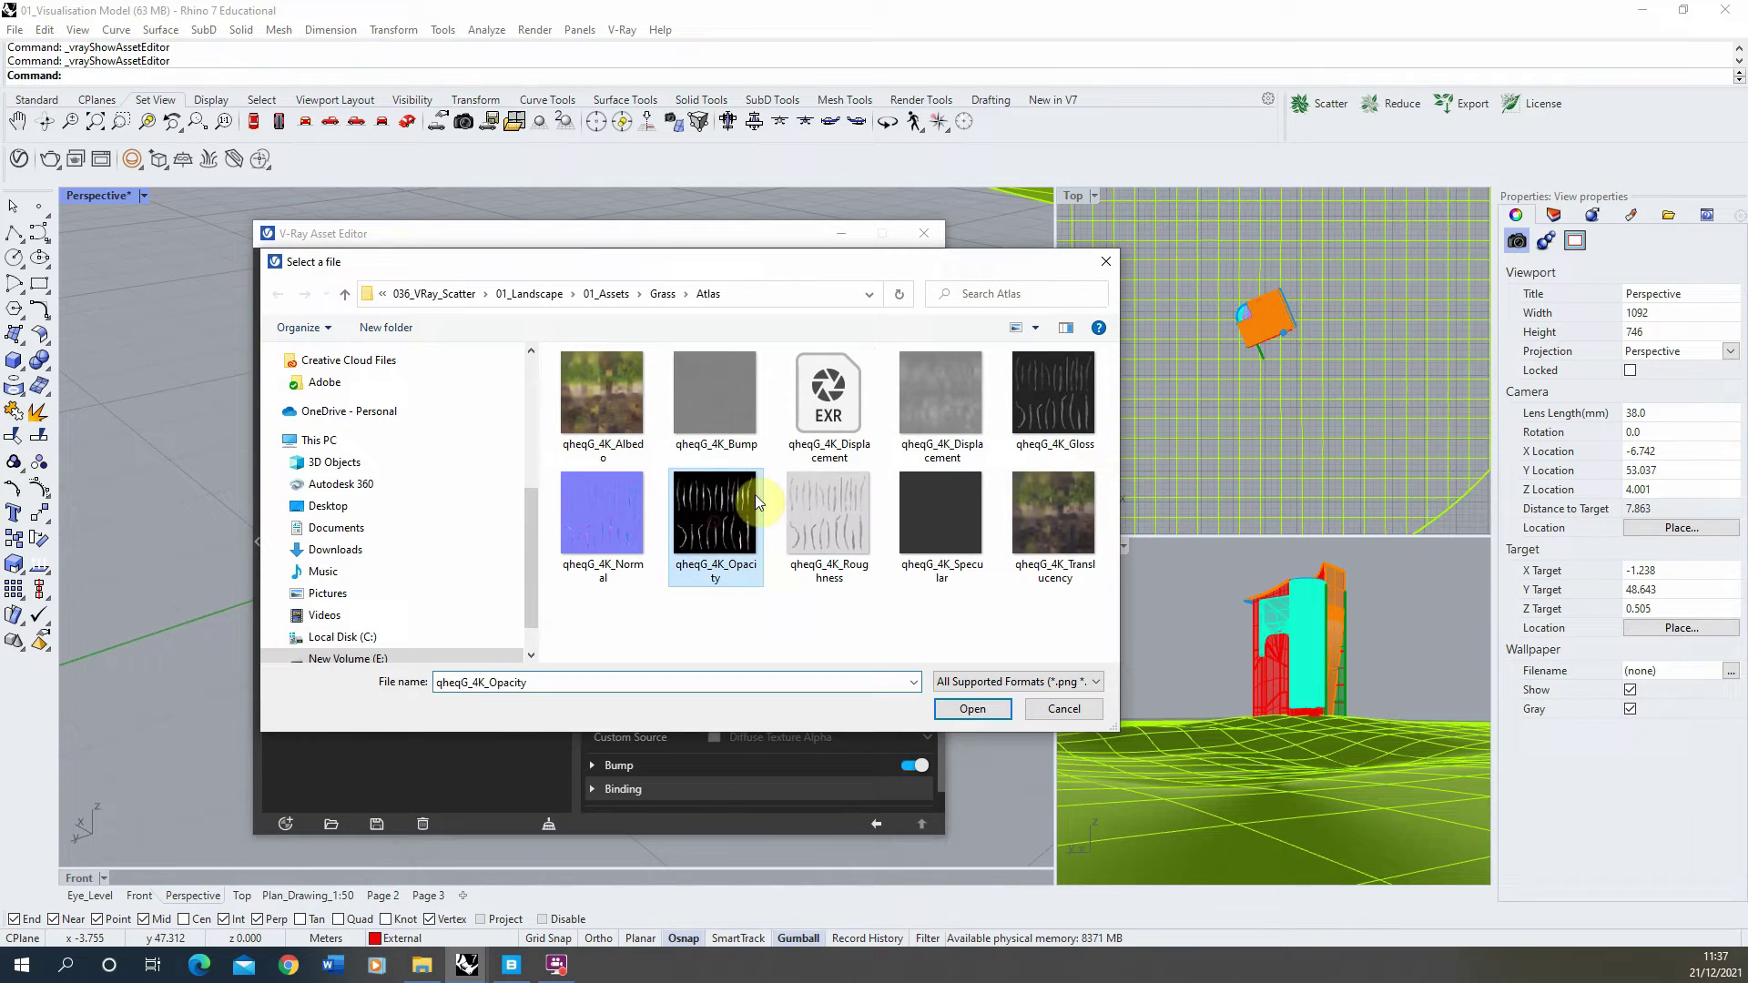
pyautogui.rightClick(774, 604)
pyautogui.moveTo(815, 615)
pyautogui.click(1100, 615)
pyautogui.scroll(-5, 764, 526)
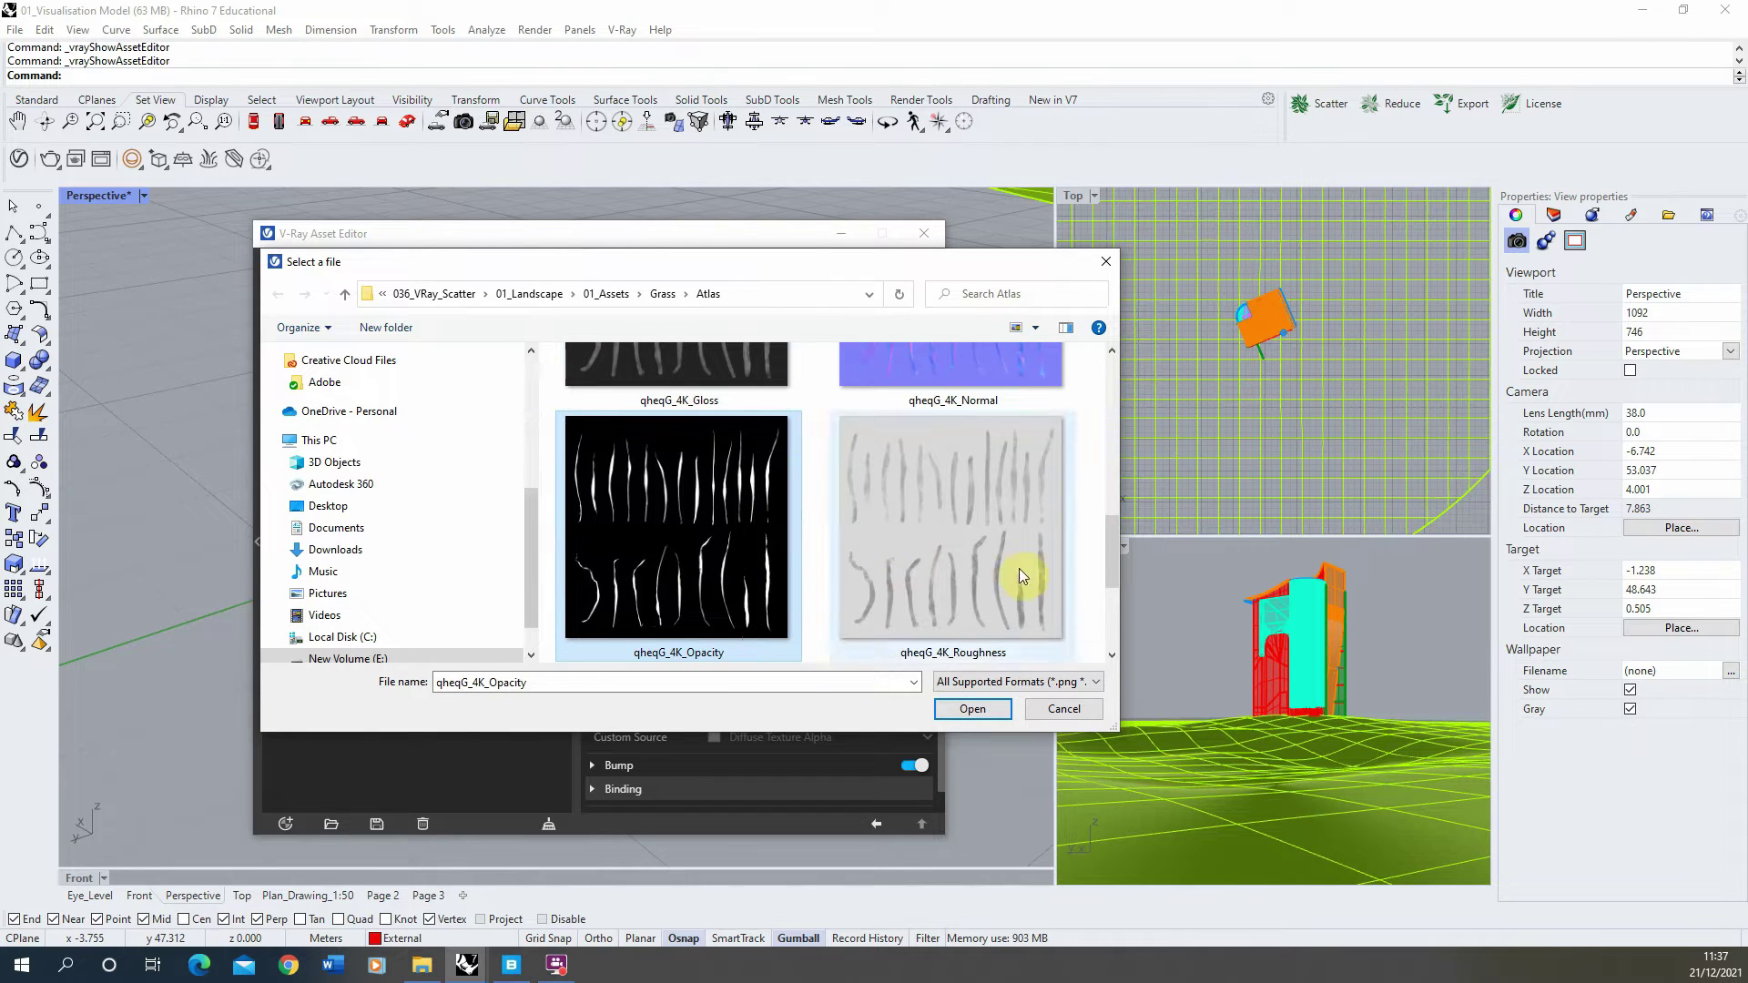
pyautogui.click(978, 709)
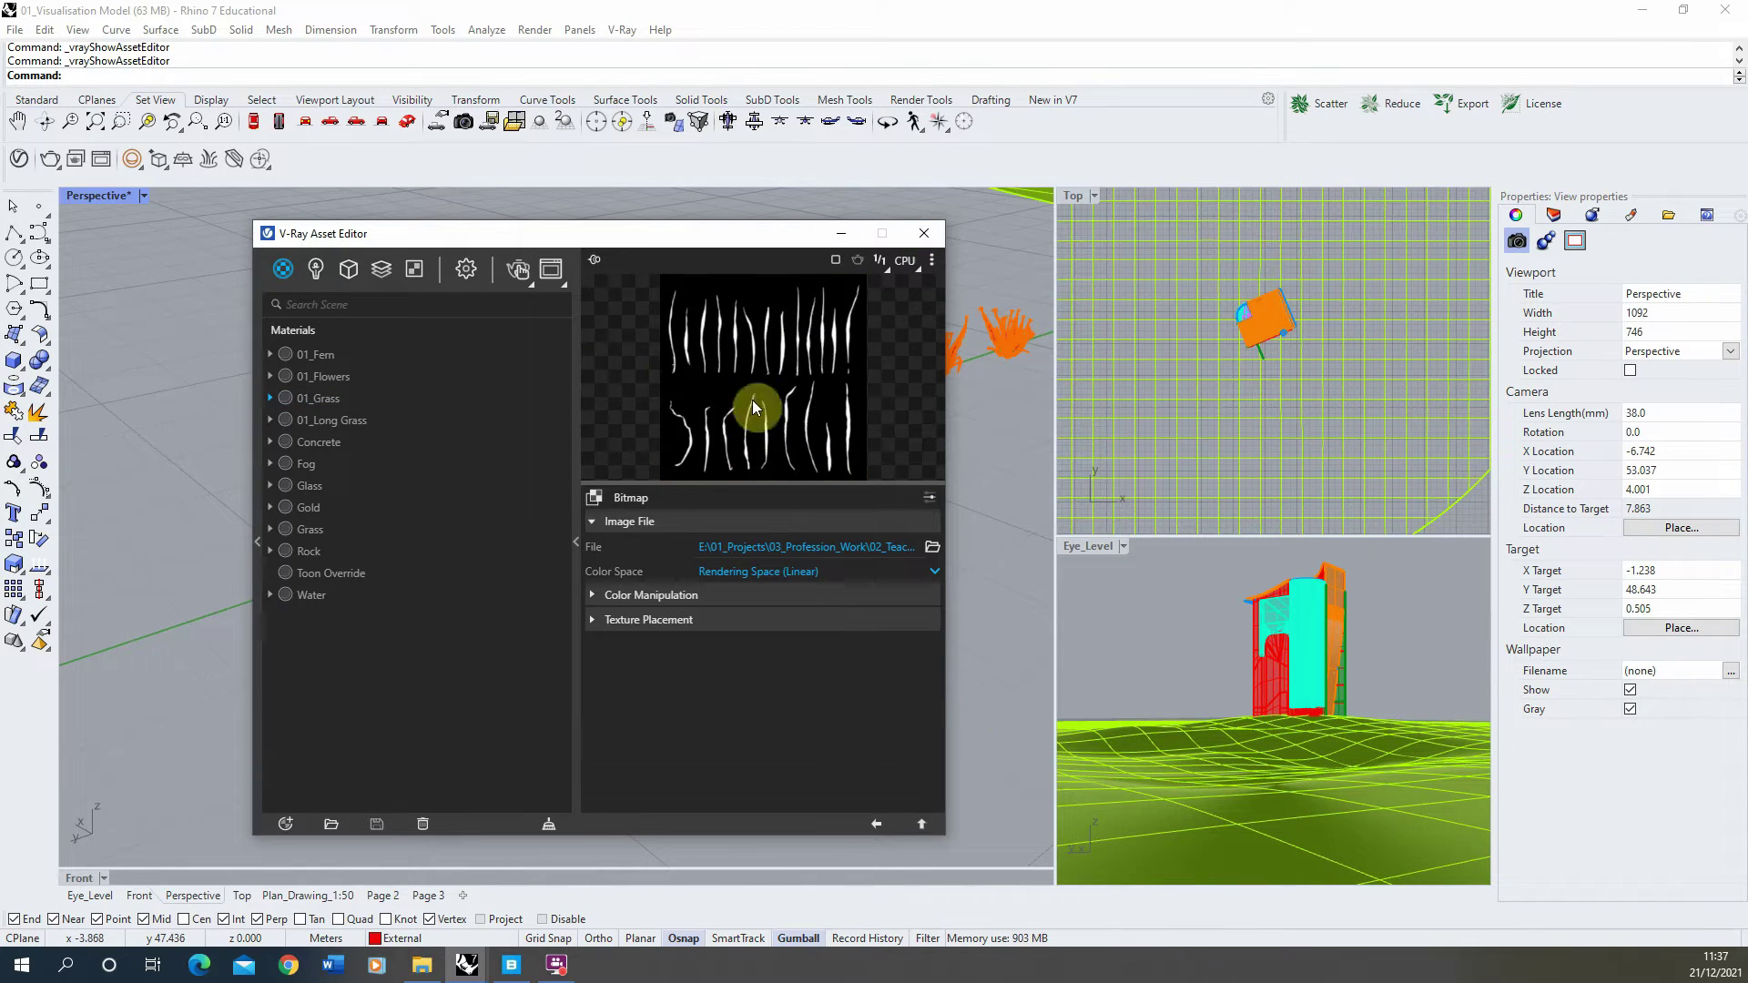
pyautogui.click(877, 823)
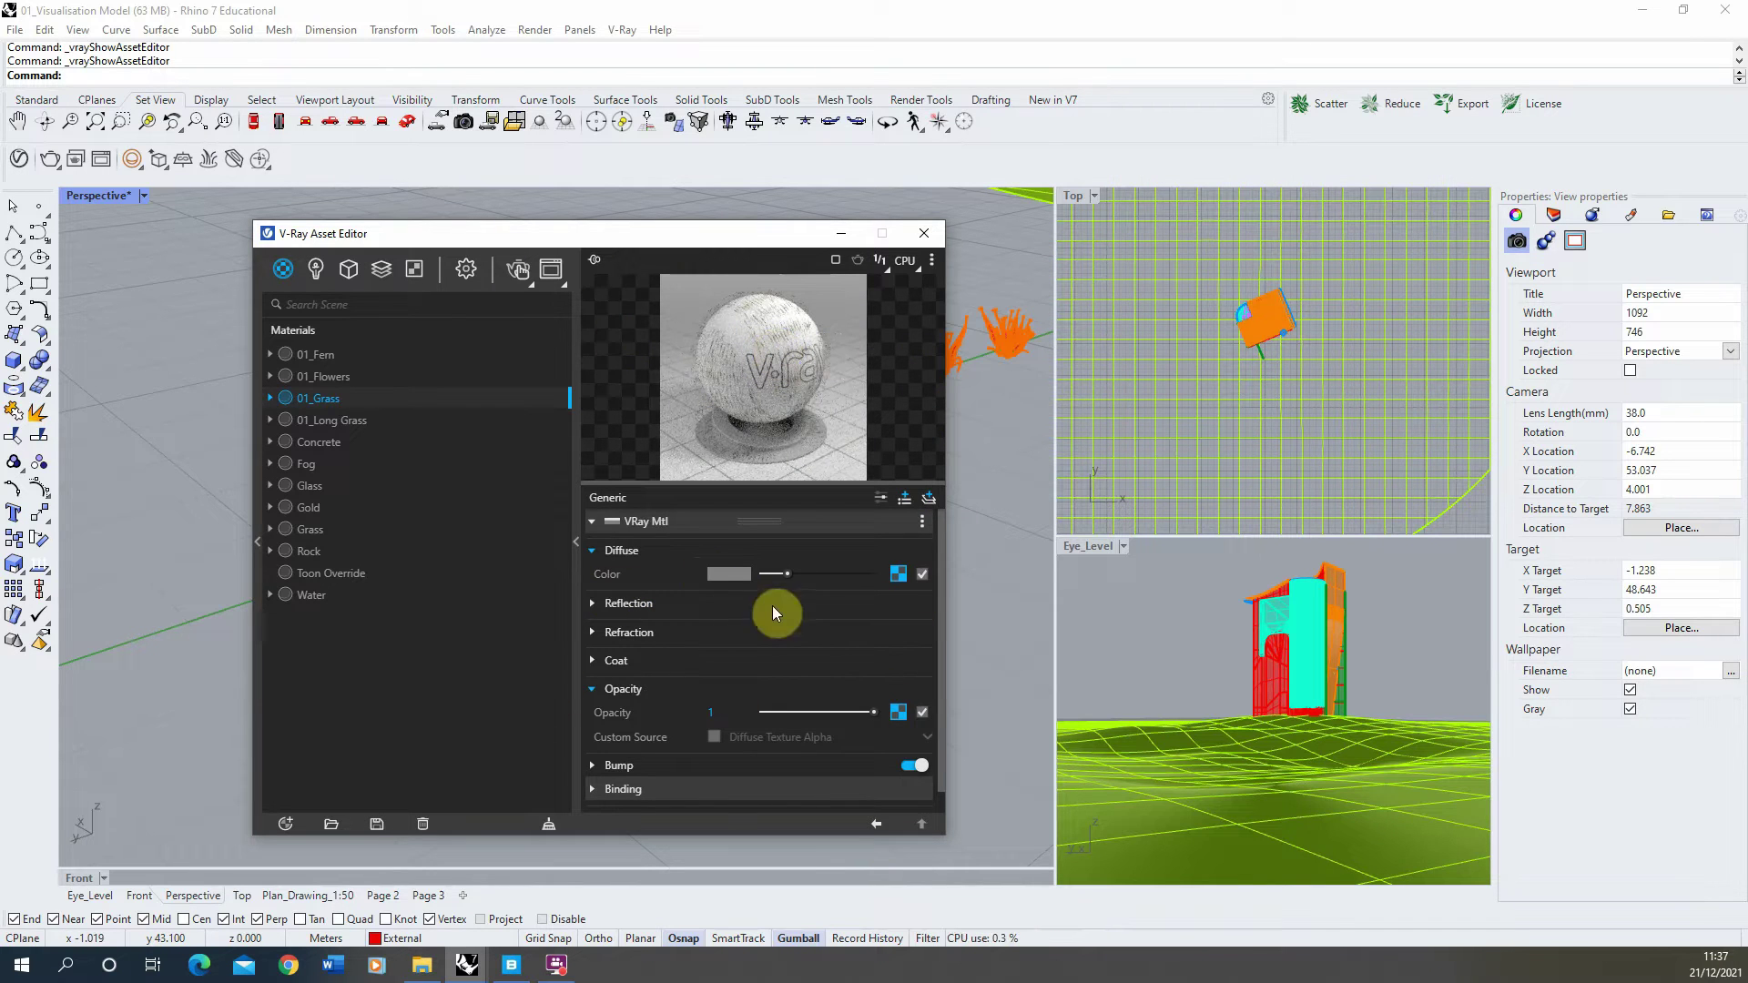
# Load the qheqG_4K_Gloss image as a bitmap texture for the reflection color of the 01_Grass material.
pyautogui.click(628, 603)
pyautogui.click(903, 630)
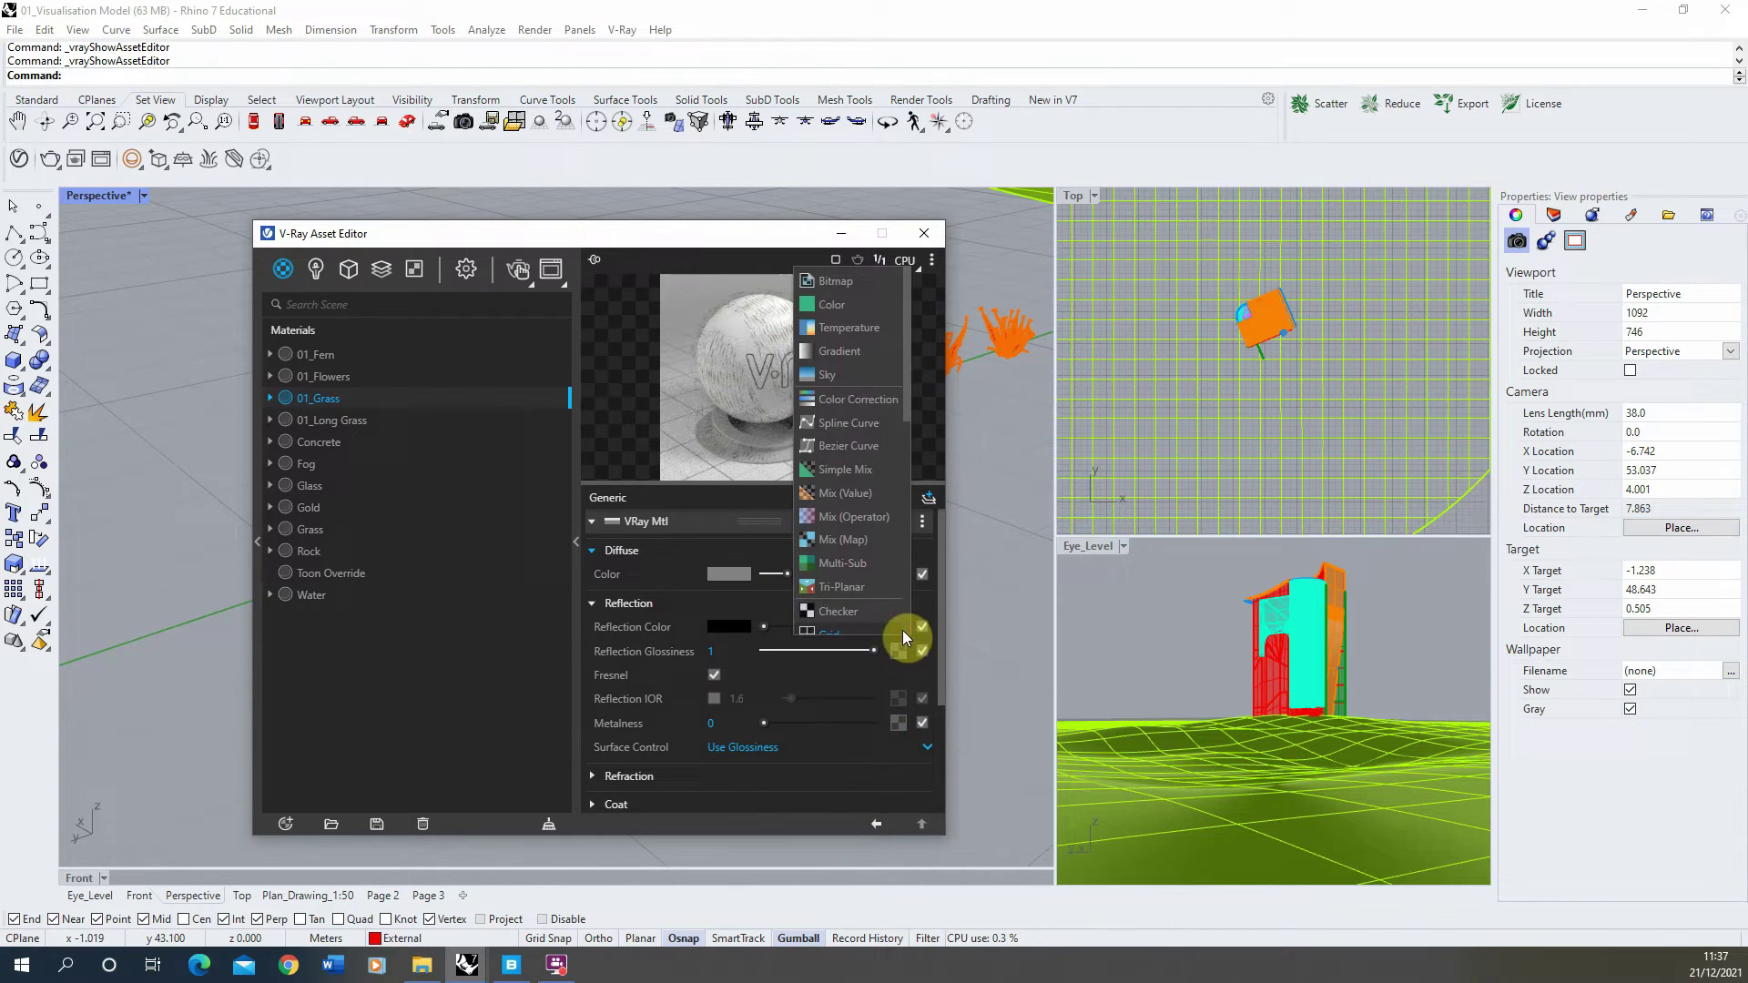
pyautogui.click(832, 282)
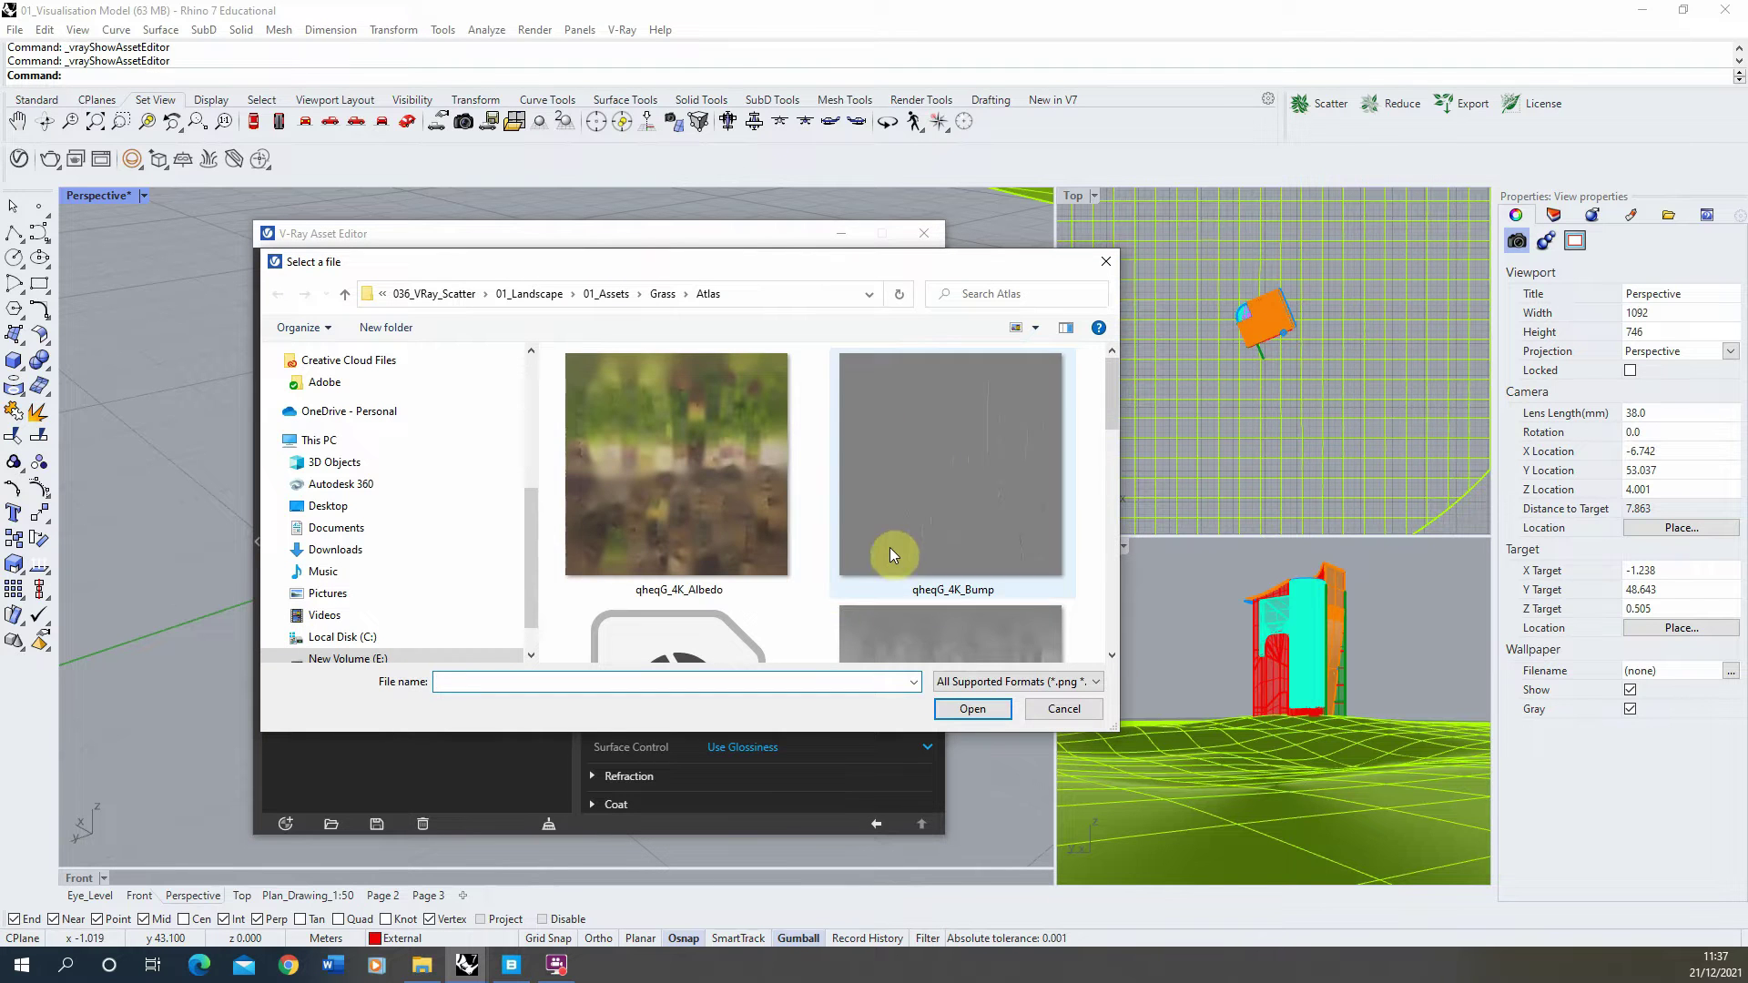
pyautogui.scroll(-6, 892, 551)
pyautogui.scroll(3, 728, 527)
pyautogui.click(710, 468)
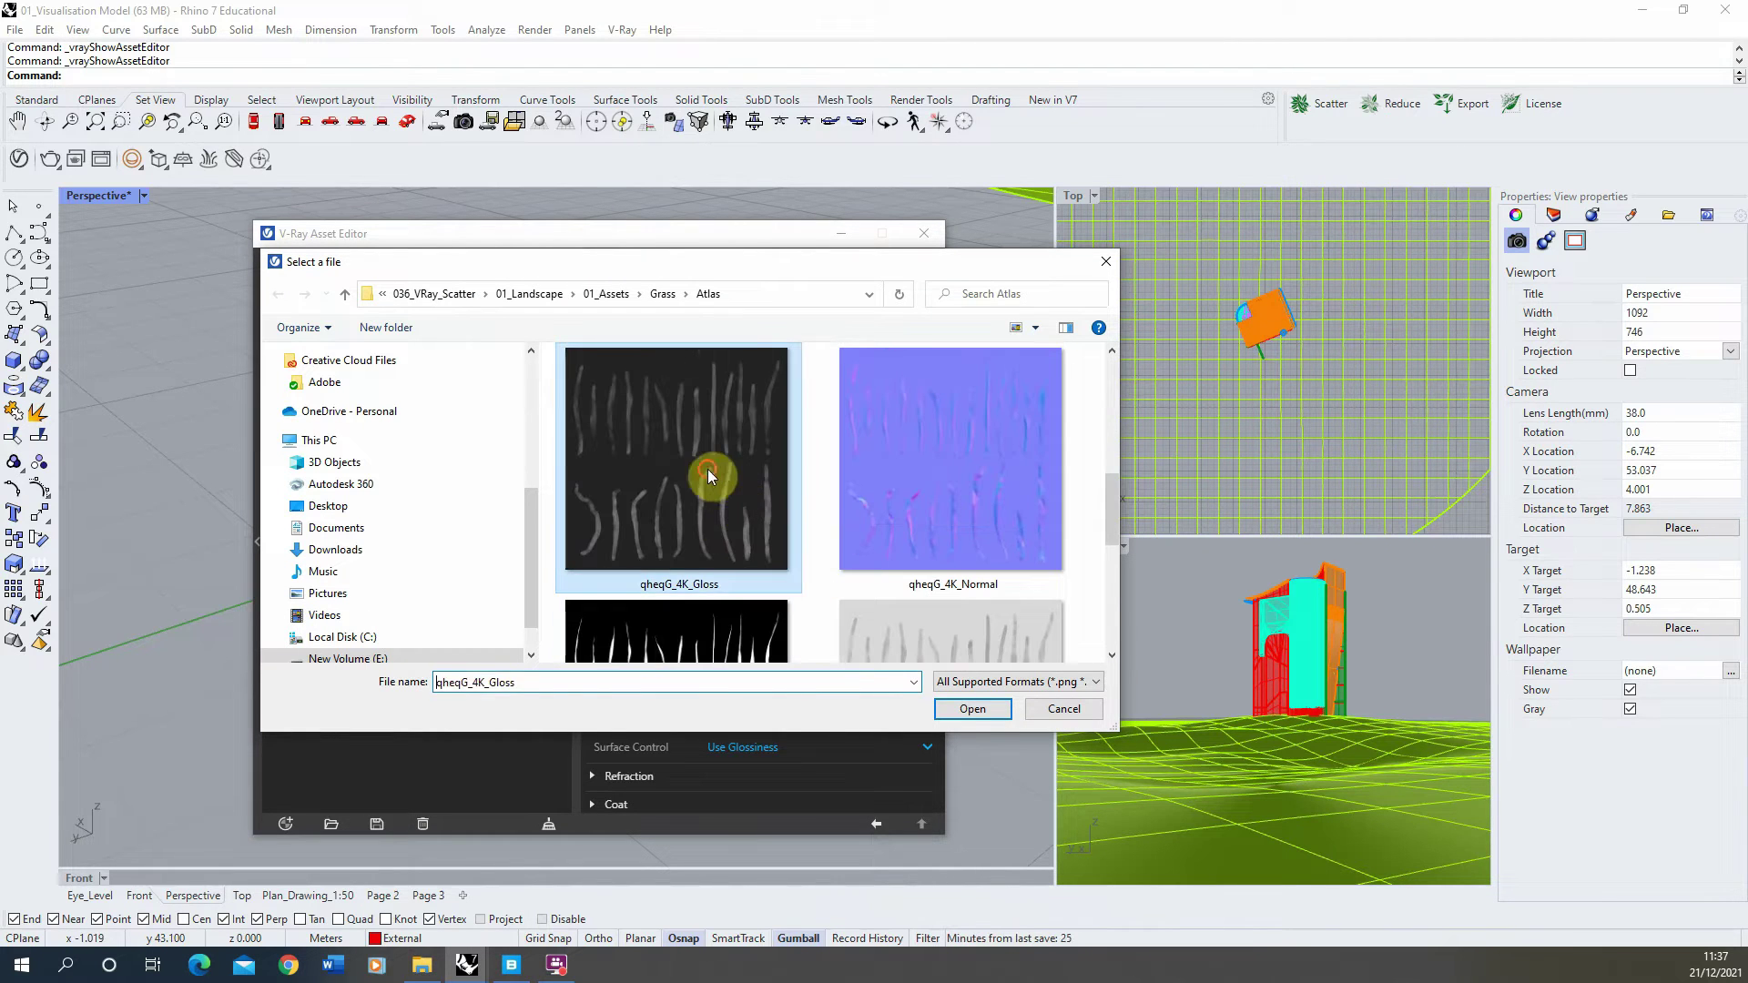
pyautogui.click(992, 708)
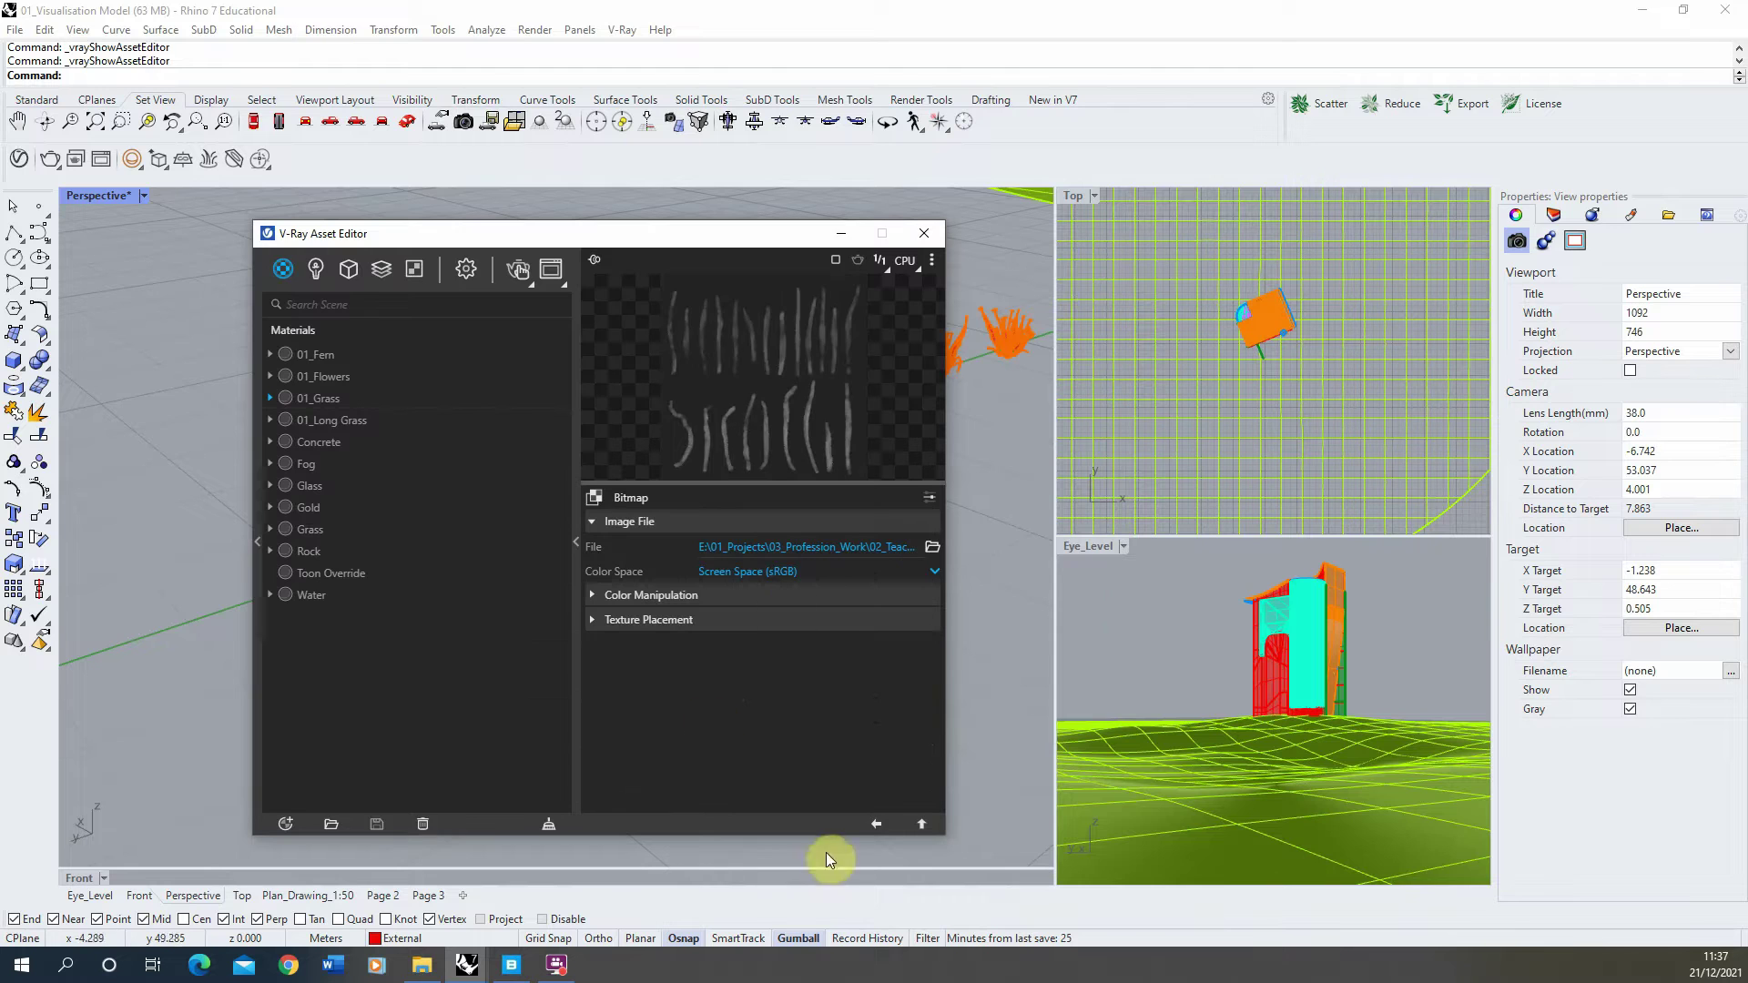
pyautogui.click(875, 824)
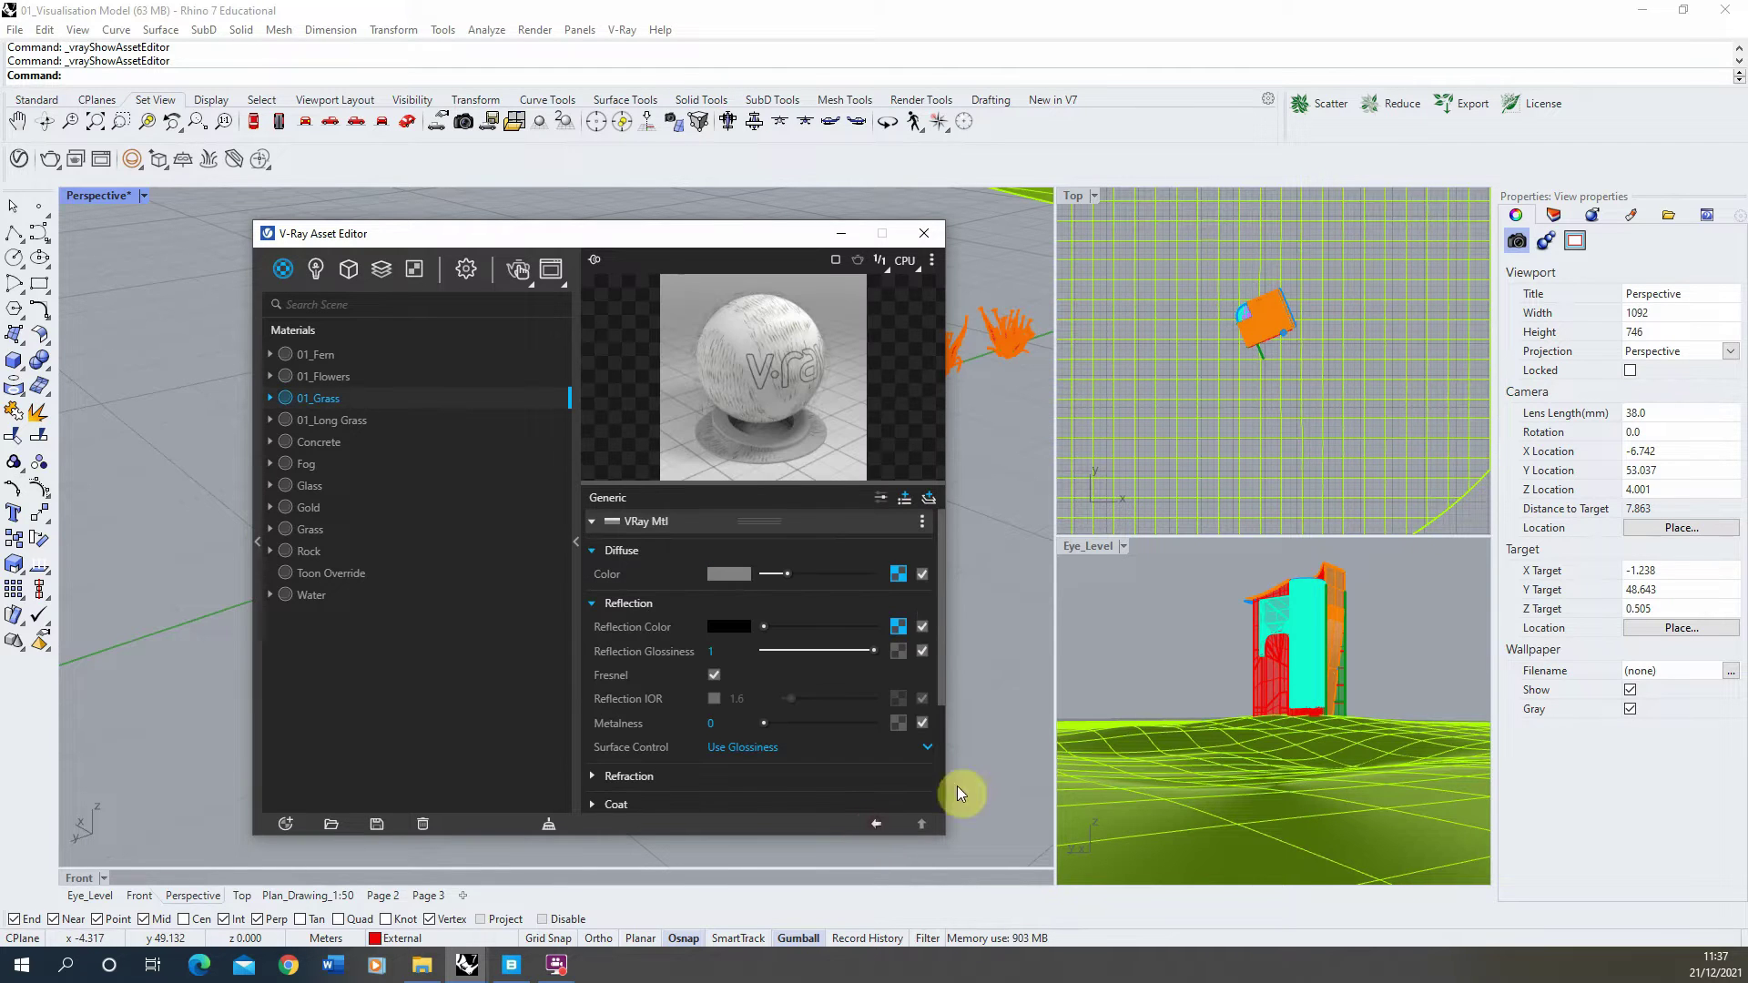
# Copy the reflection color texture of the 01_Grass material onto its reflection glossiness.
pyautogui.rightClick(889, 627)
pyautogui.rightClick(901, 650)
pyautogui.click(866, 668)
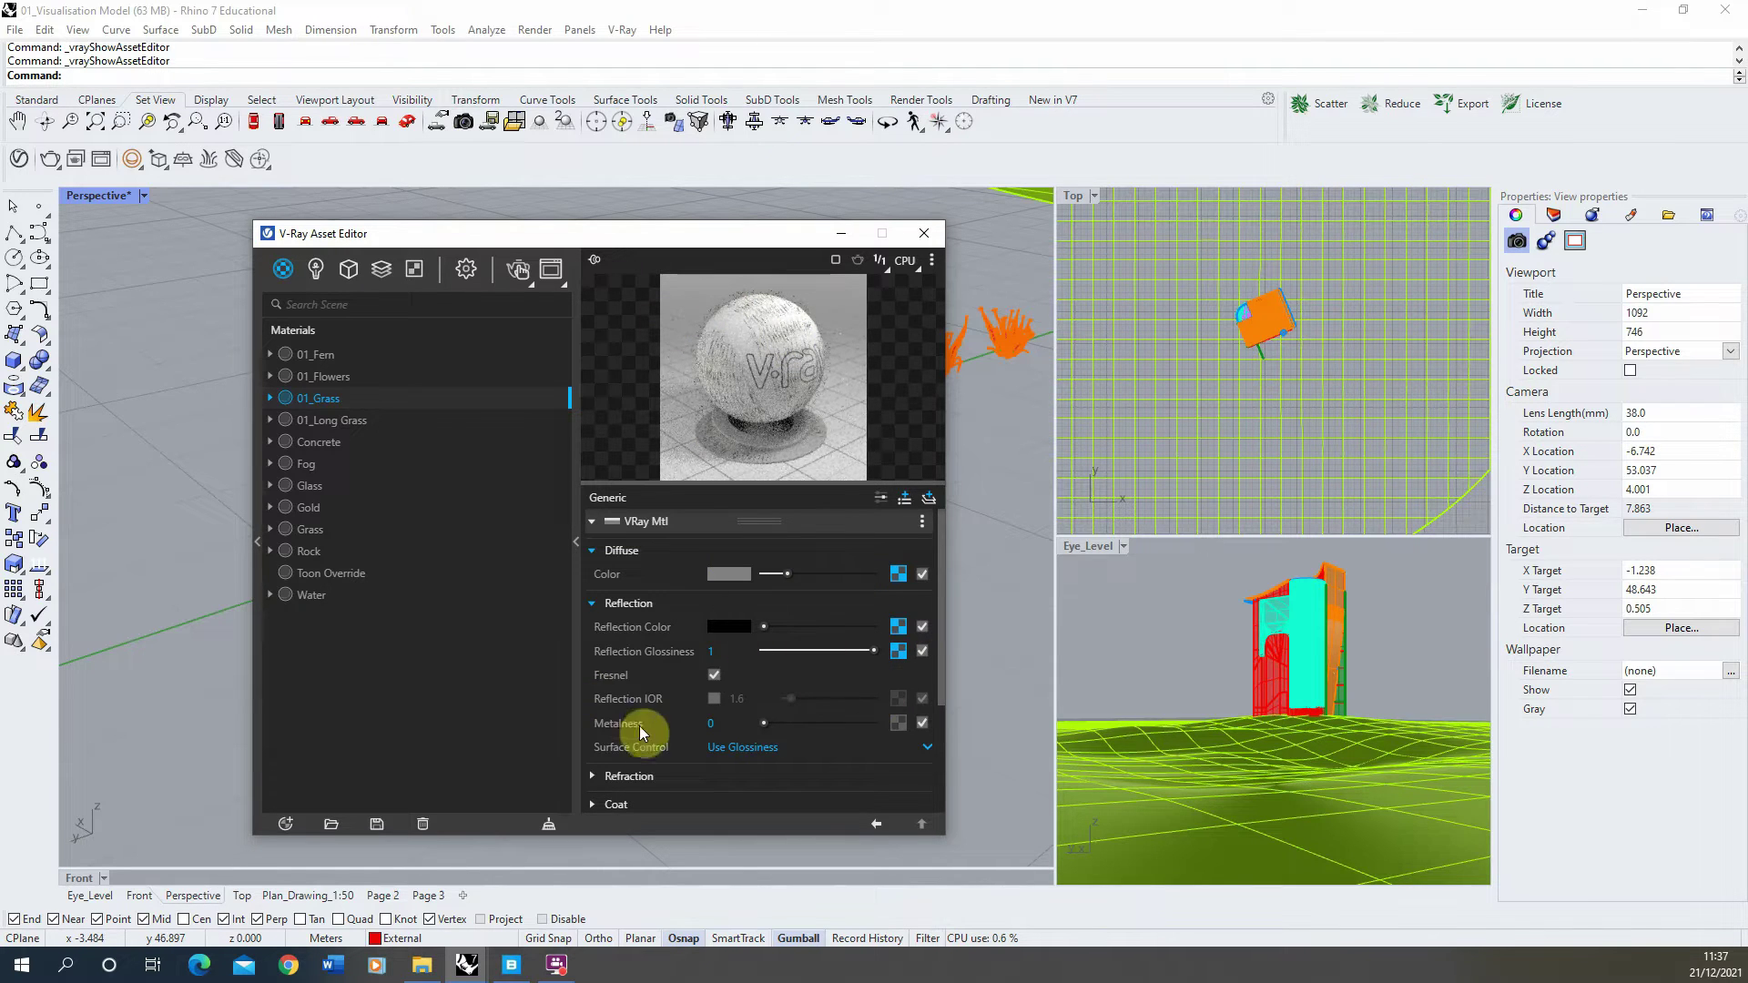
# Set the translucency in the 01_Grass material's refraction settings to Volumetric.
pyautogui.scroll(-2, 625, 773)
pyautogui.click(652, 687)
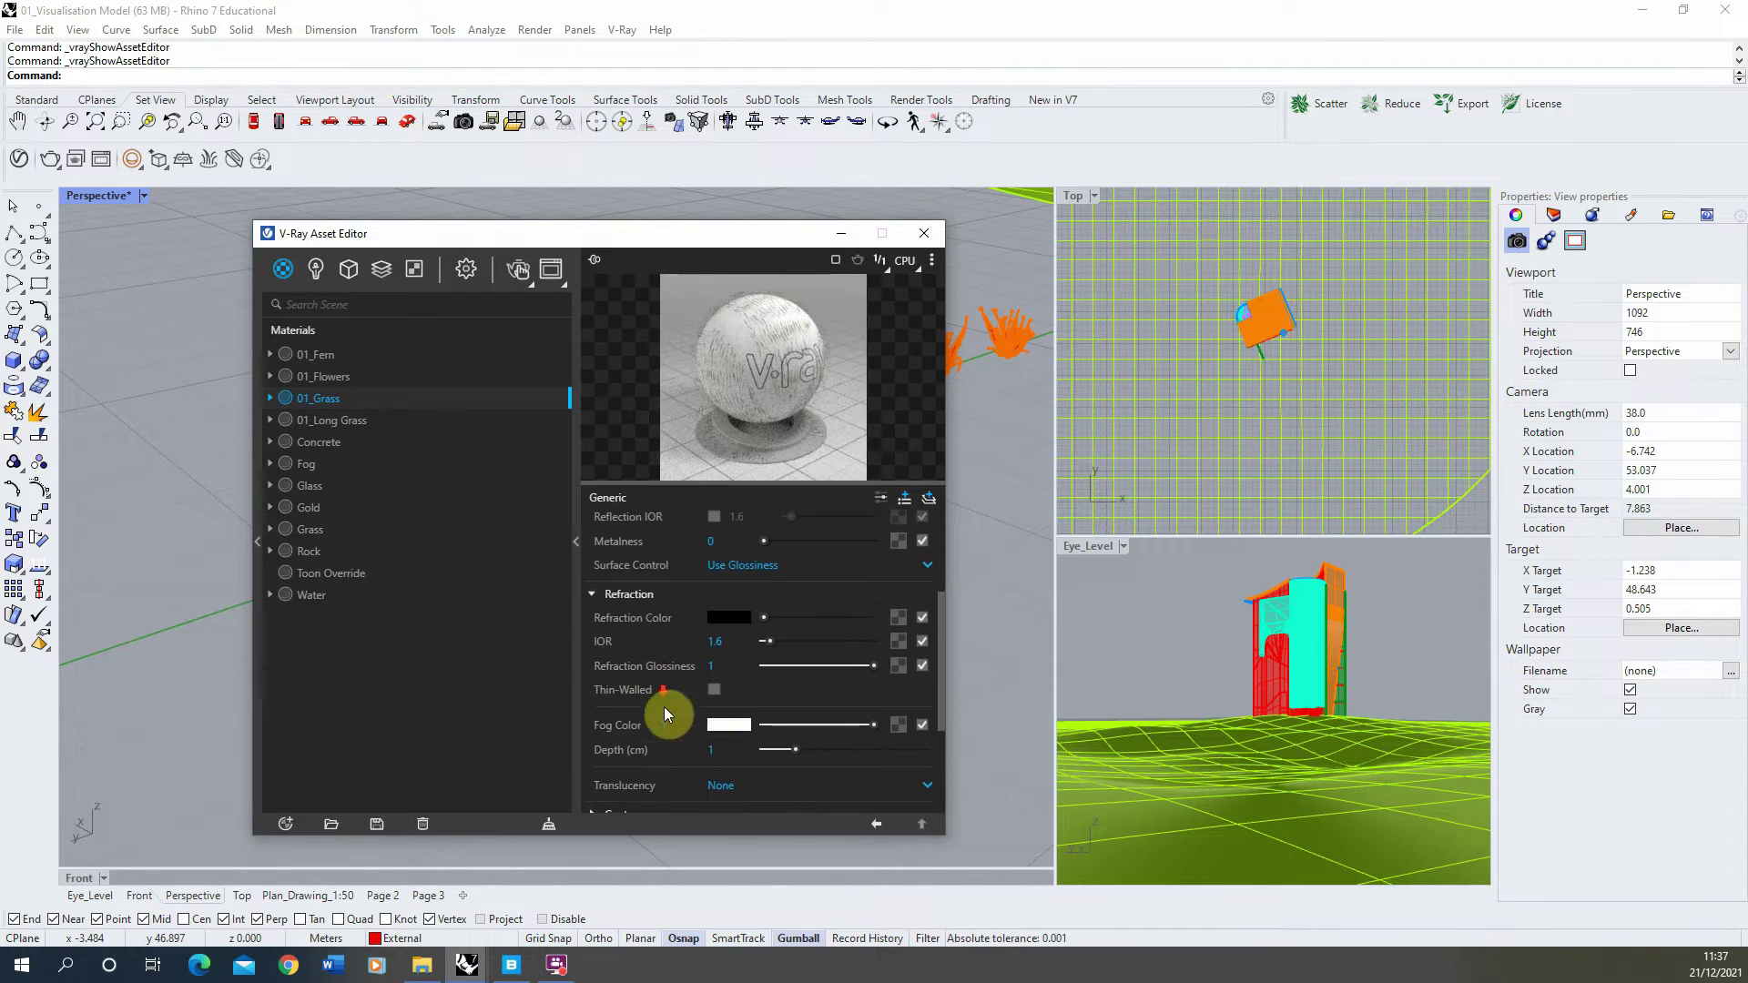
pyautogui.scroll(-2, 741, 719)
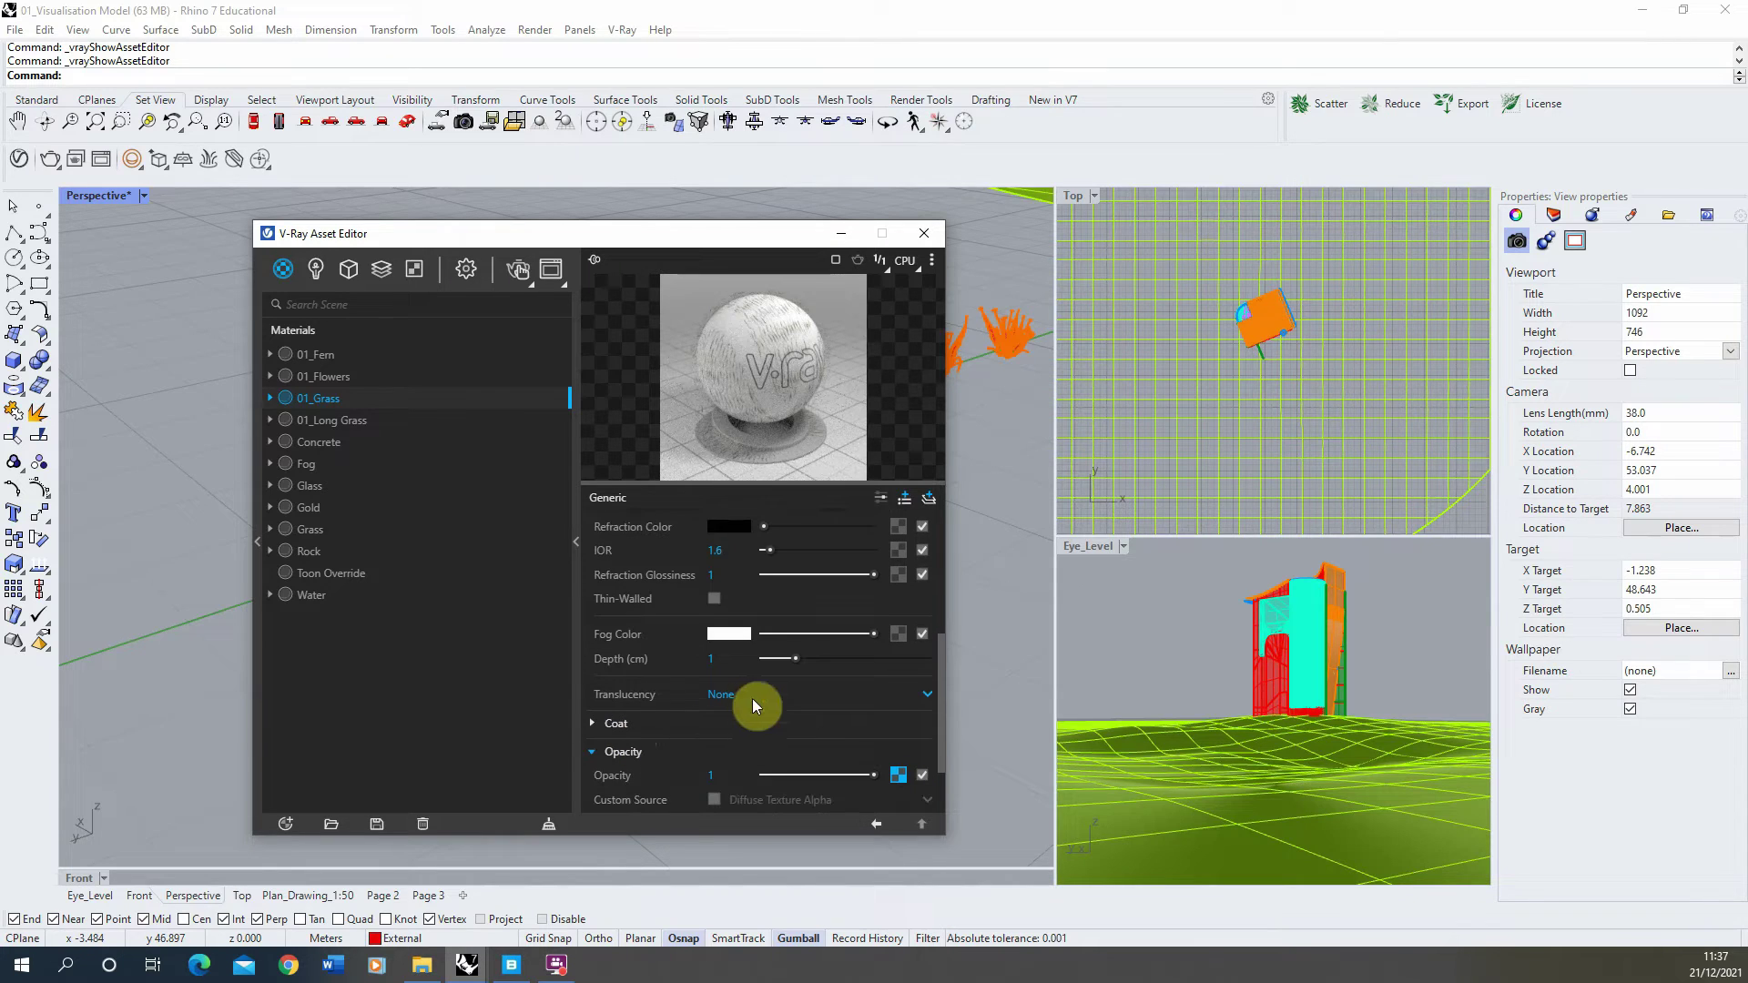
pyautogui.click(870, 701)
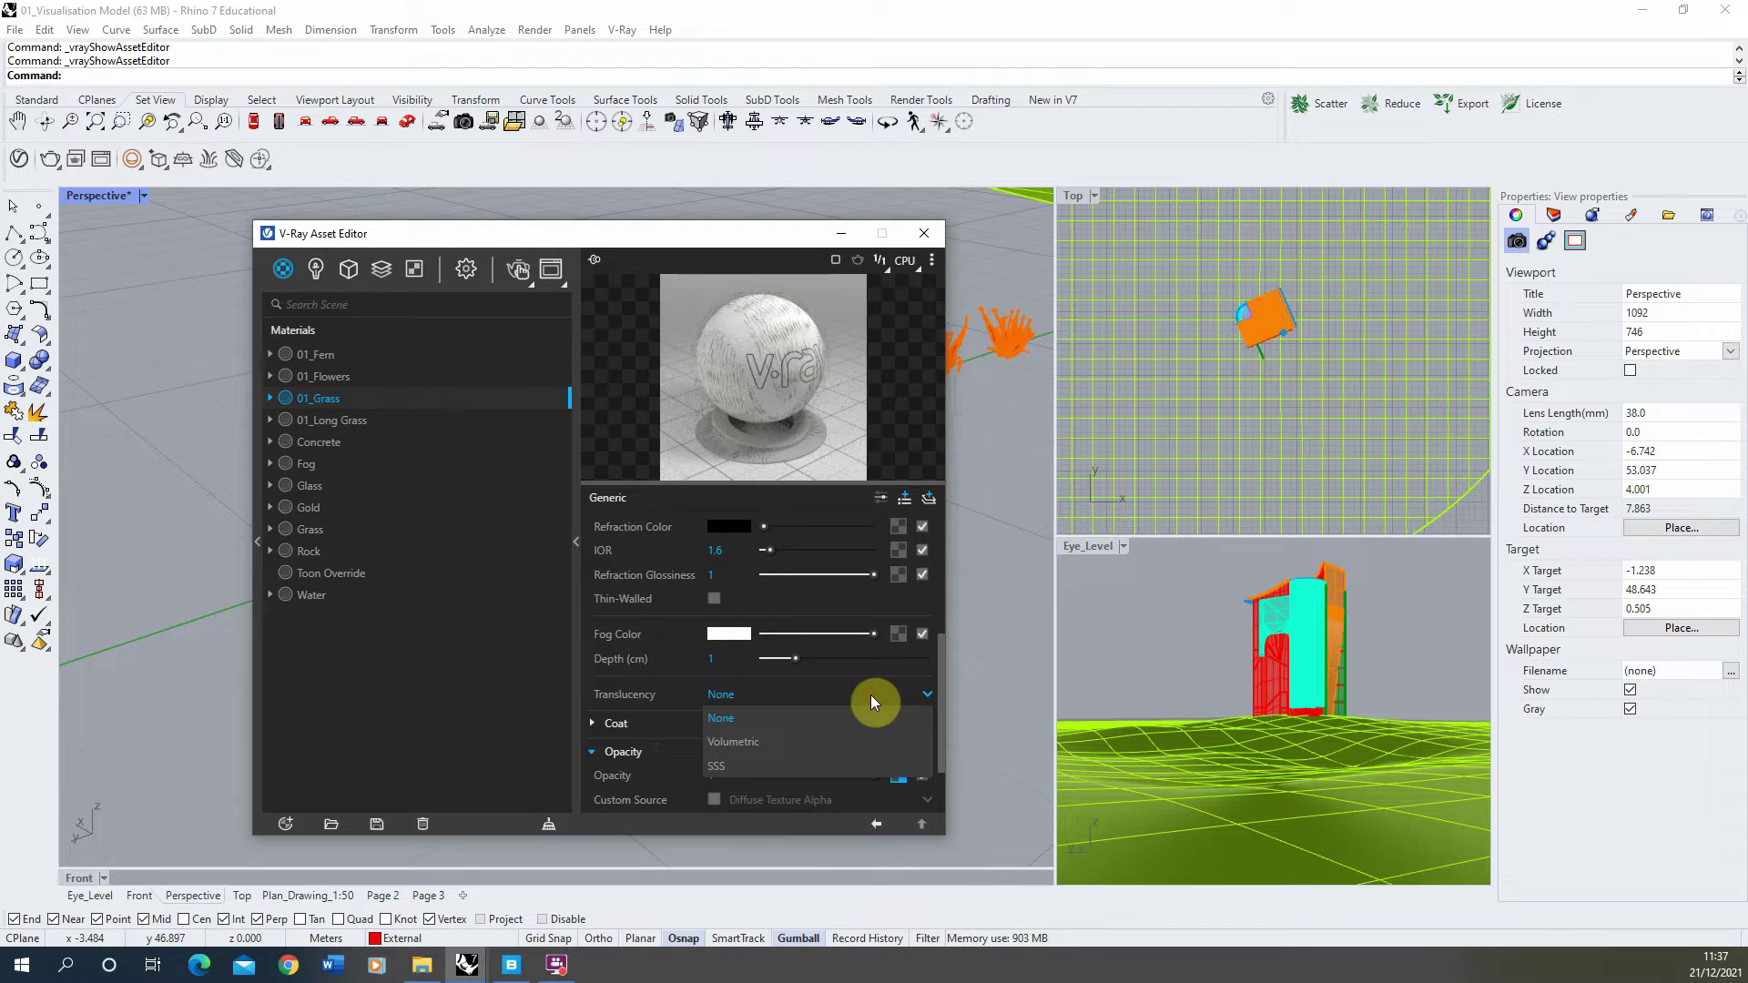
pyautogui.click(784, 745)
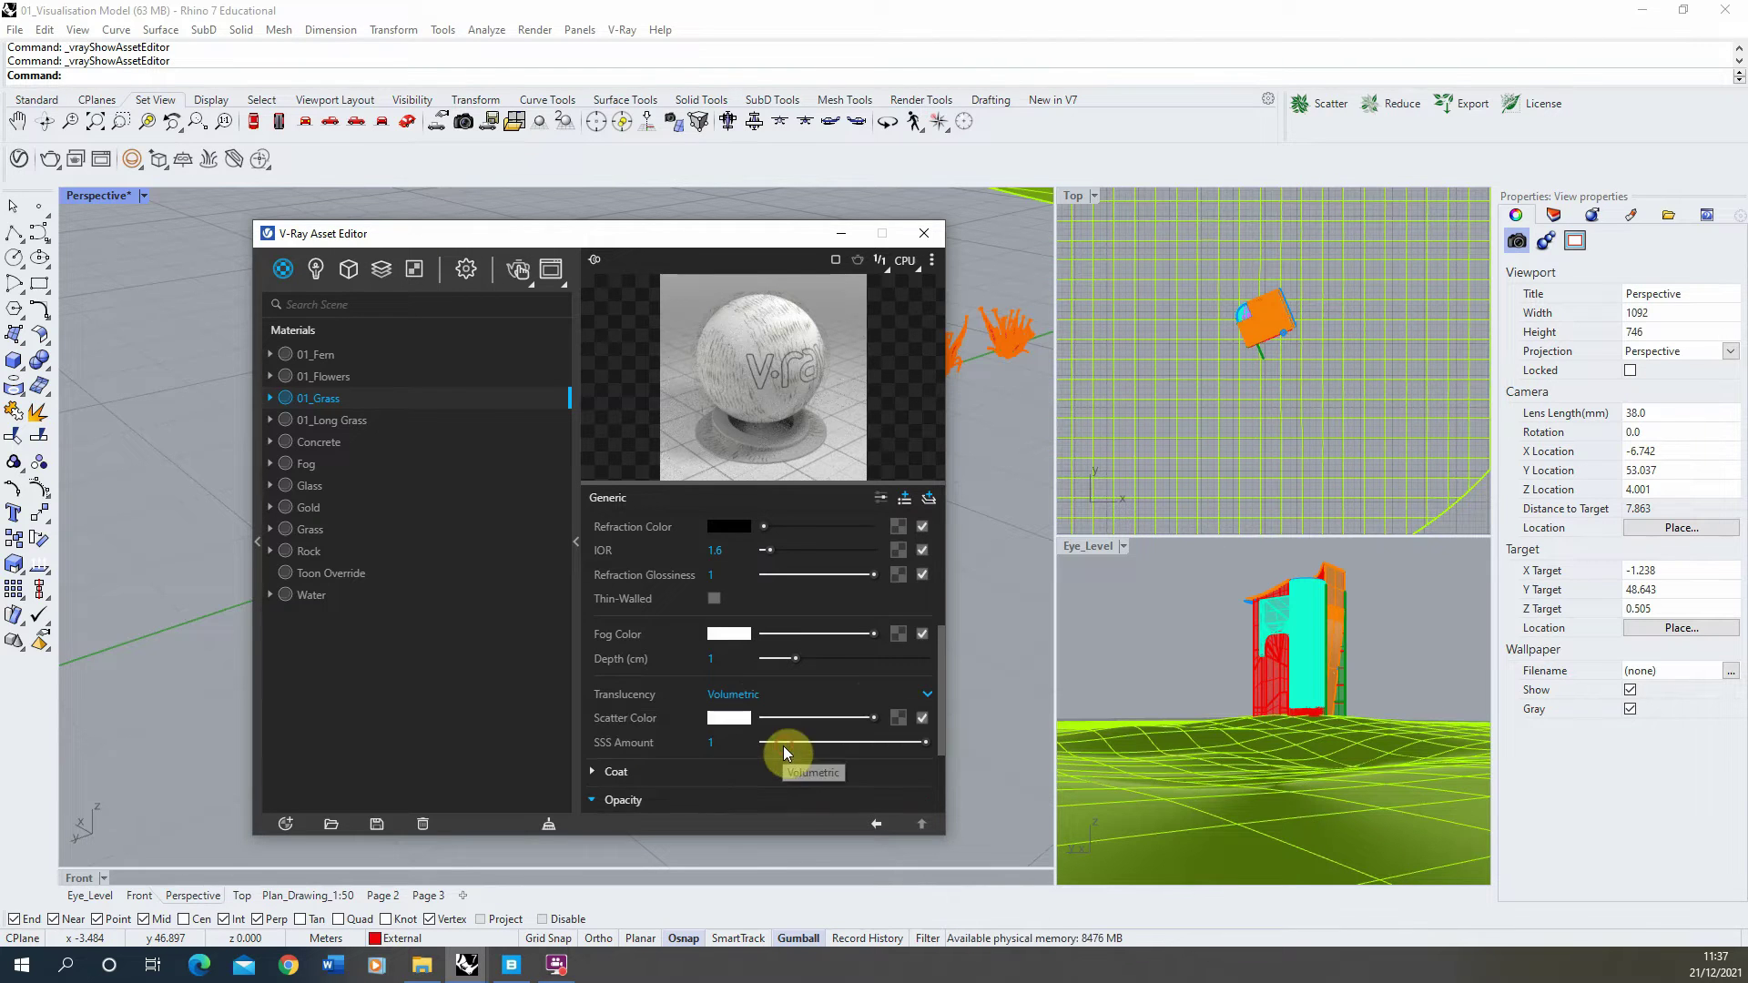
# Load the qheqG_4K_Translucency image as a bitmap texture for the scatter color of the 01_Grass material.
pyautogui.click(899, 718)
pyautogui.click(827, 283)
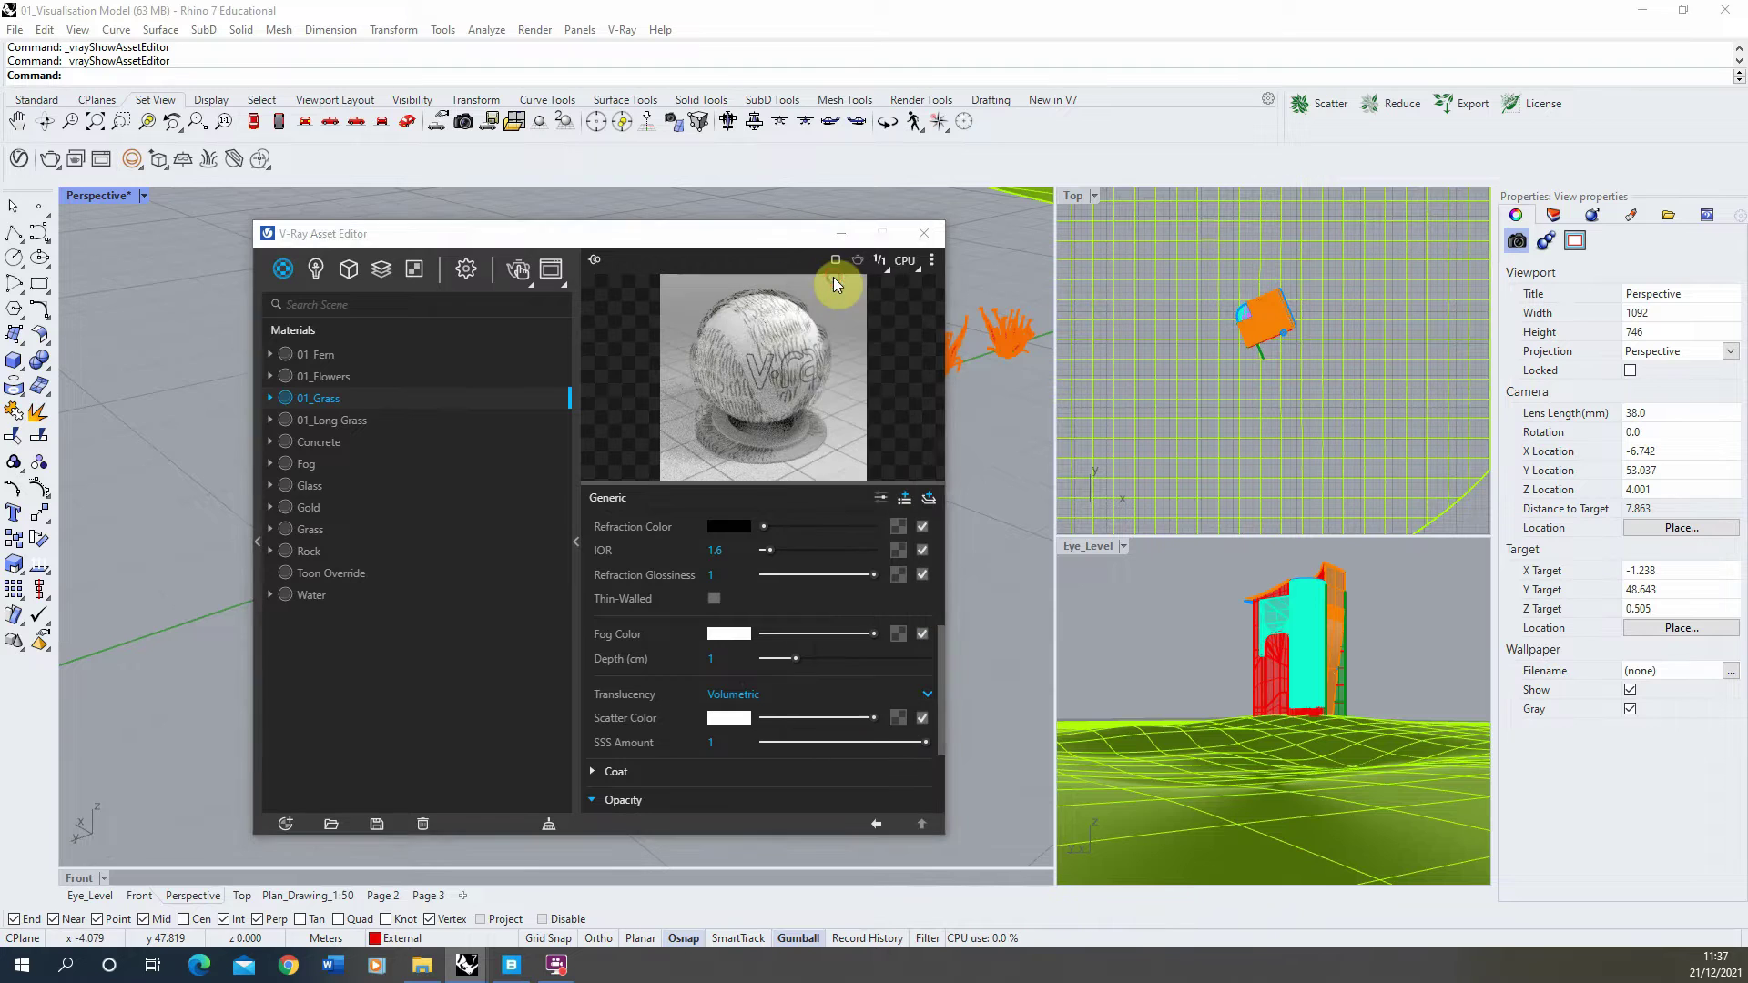
pyautogui.scroll(-5, 702, 520)
pyautogui.scroll(-2, 702, 521)
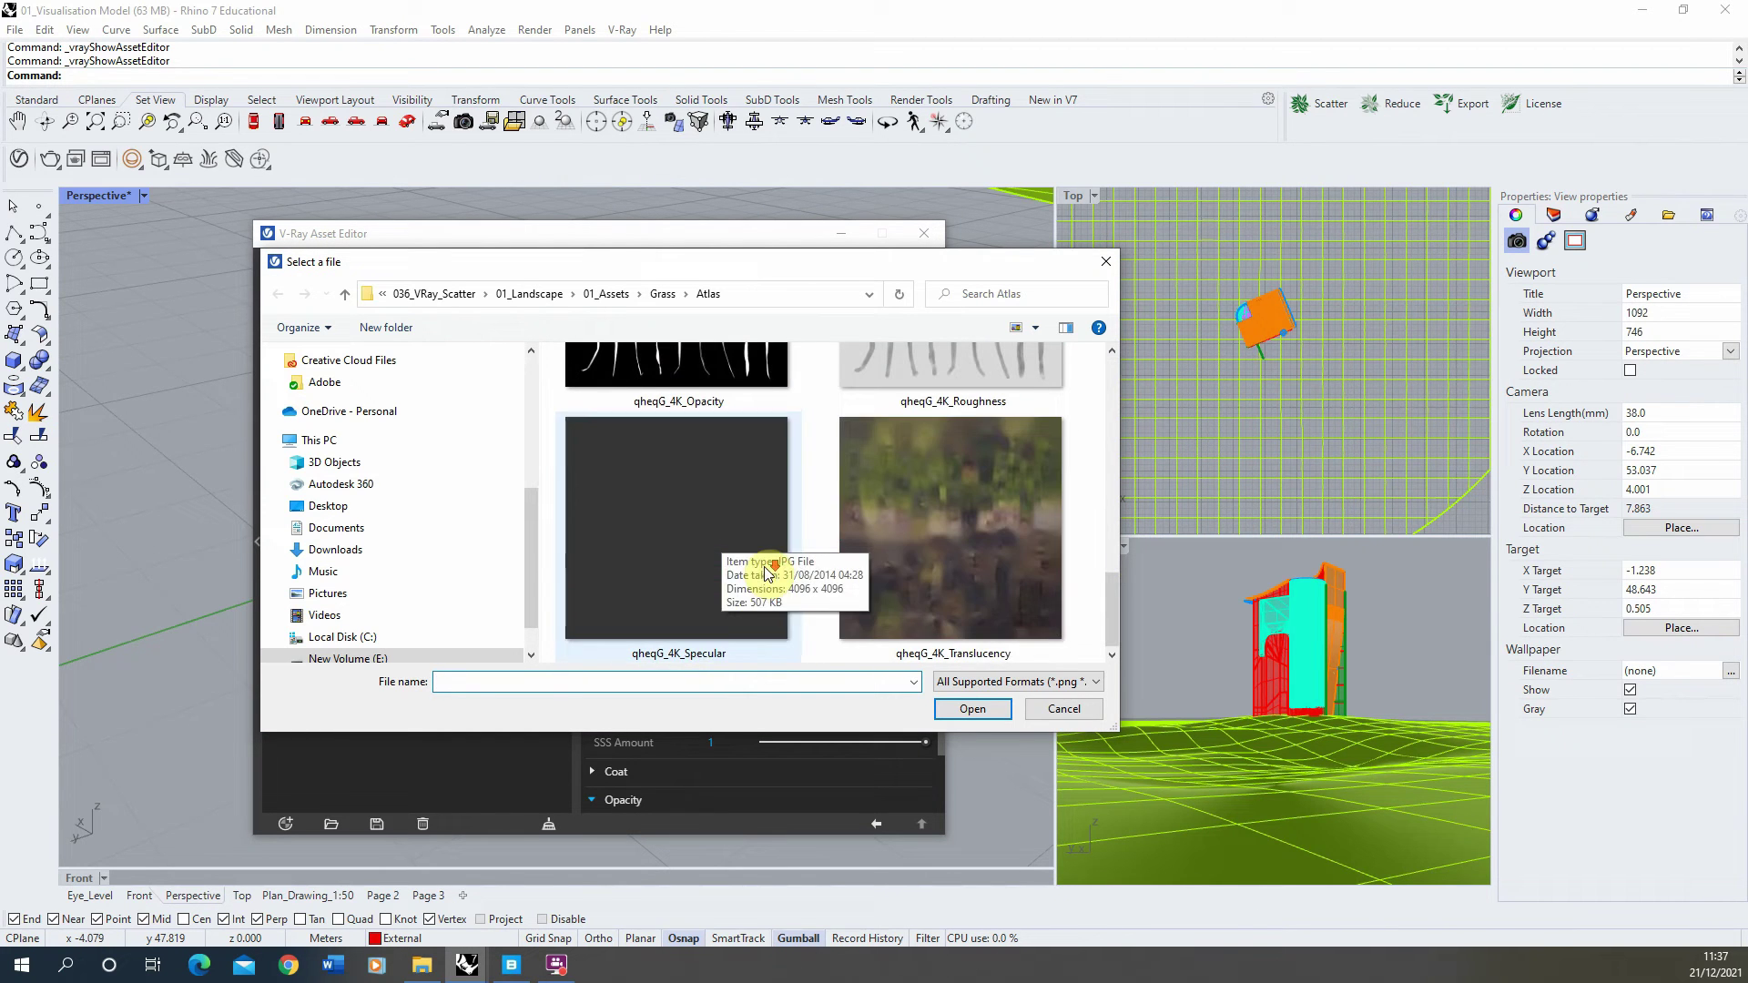
pyautogui.click(1065, 557)
pyautogui.click(973, 709)
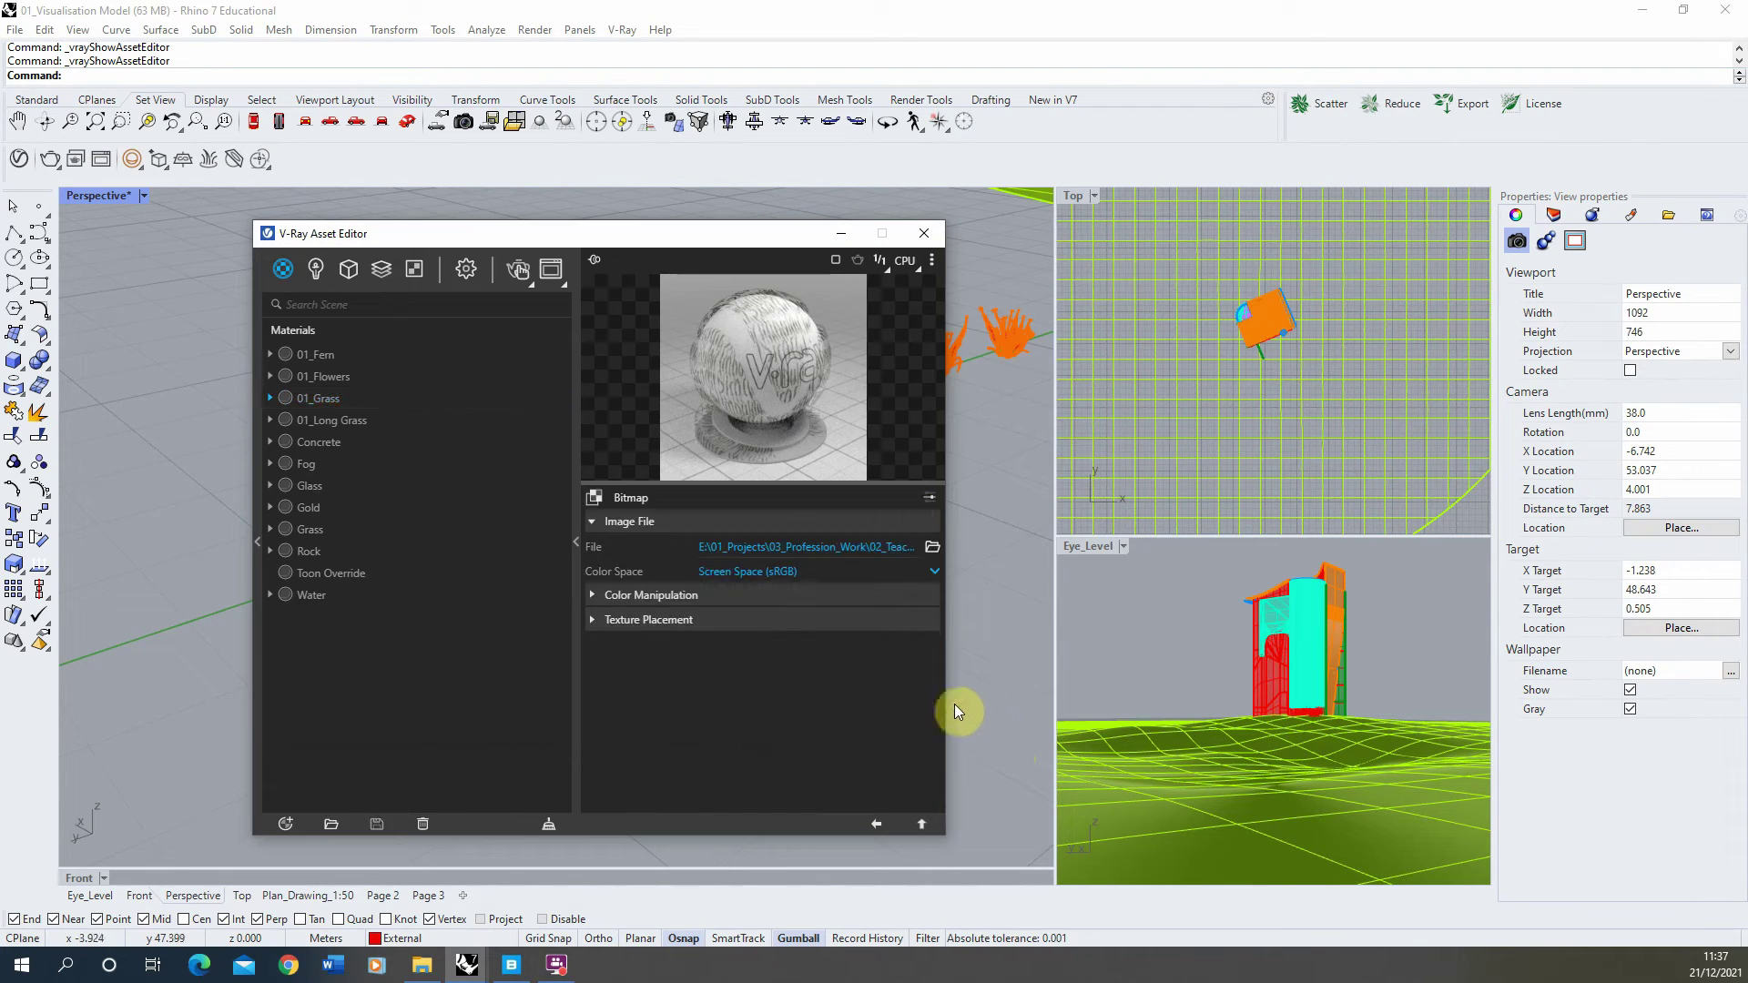
pyautogui.click(874, 825)
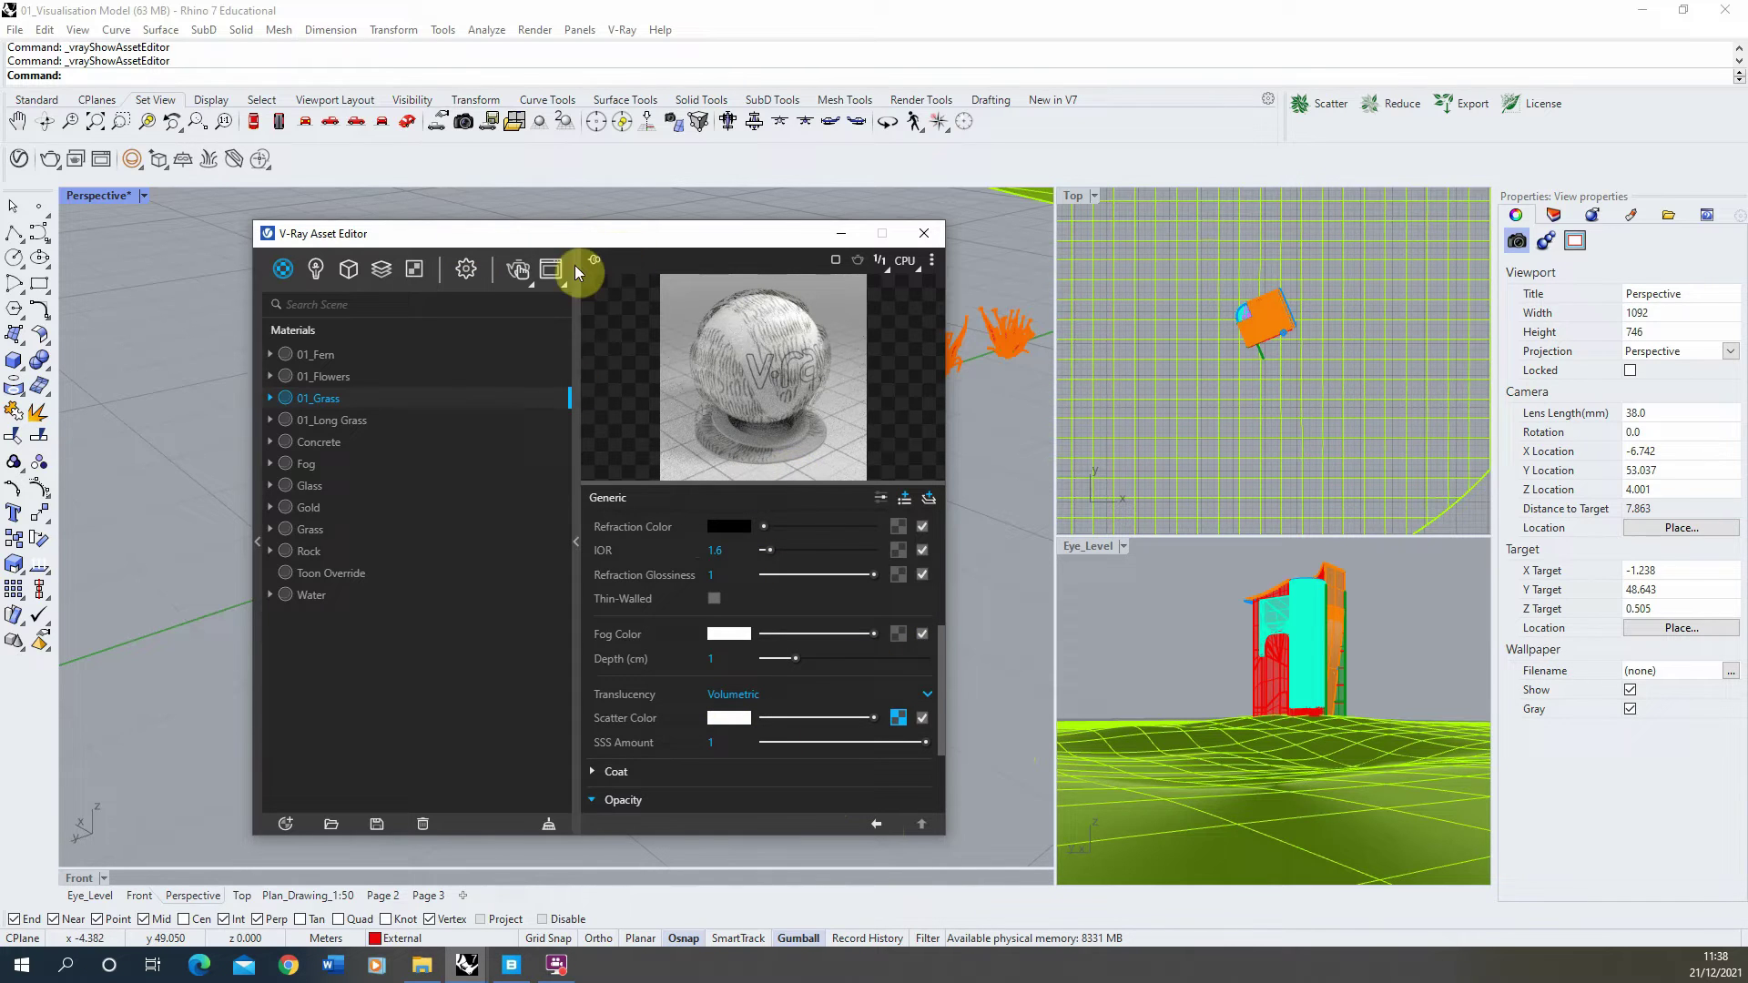
# Select the two grass meshes in the Perspective viewport and apply the 01_Grass material to them.
pyautogui.moveTo(457, 243); pyautogui.dragTo(886, 226)
pyautogui.click(565, 469)
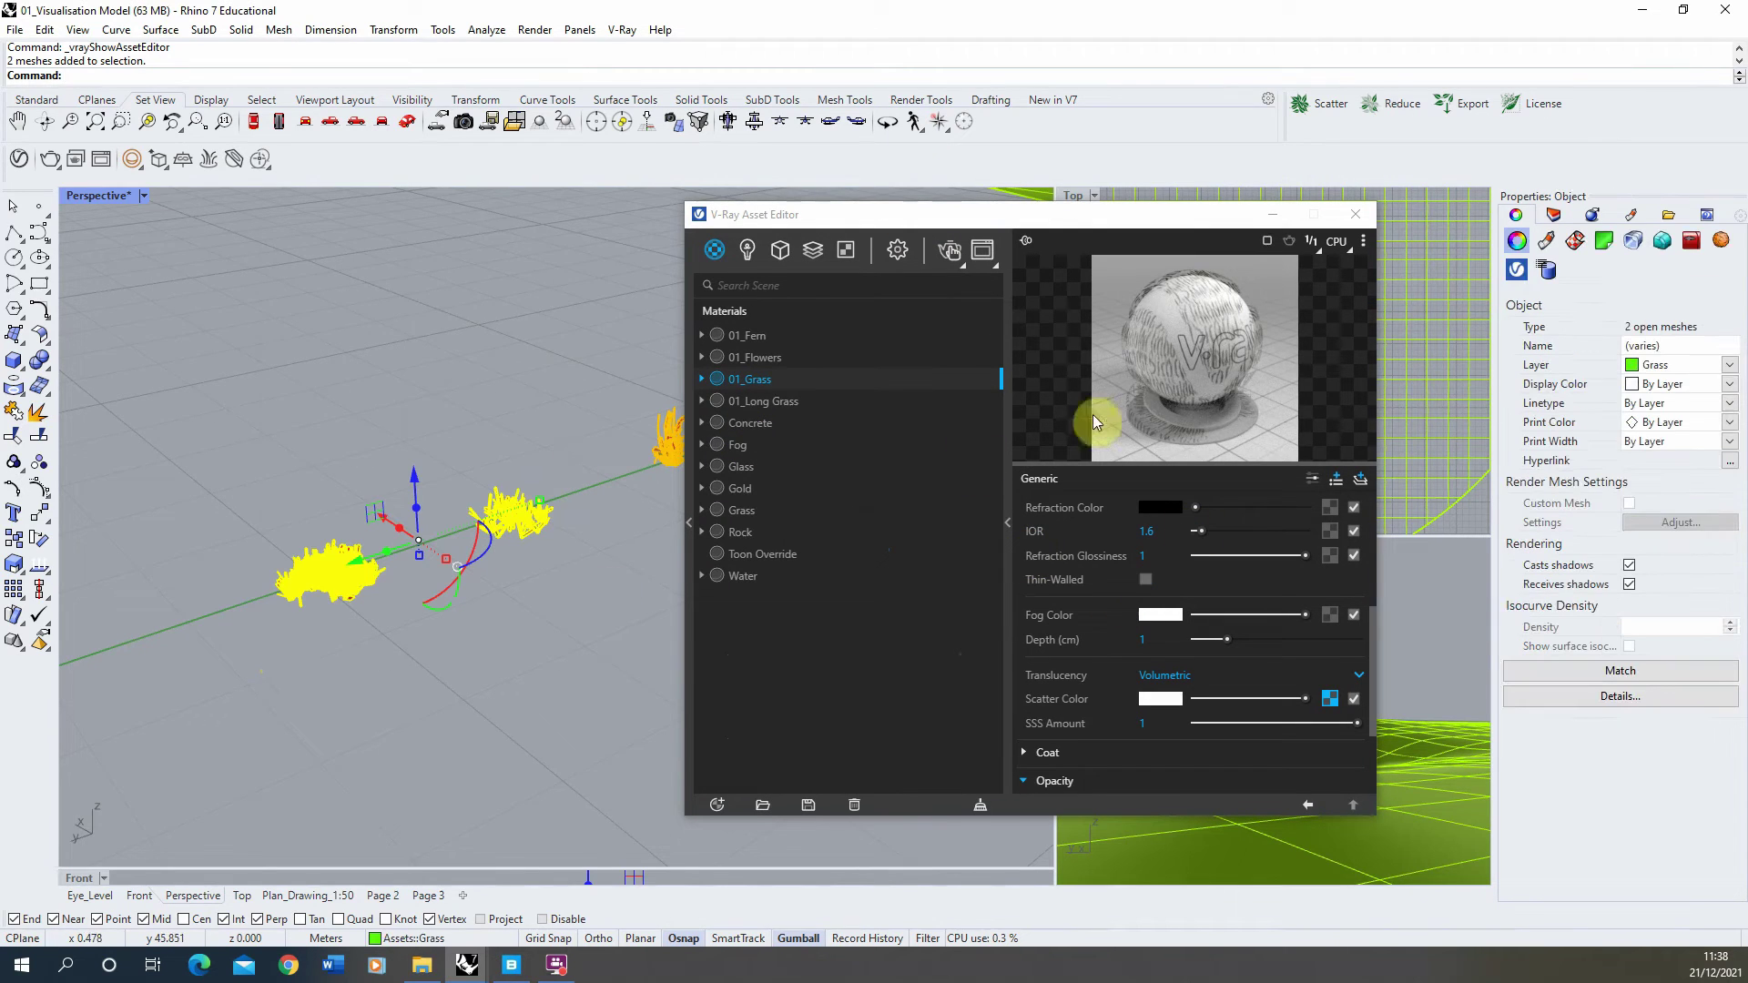
pyautogui.click(780, 379)
pyautogui.rightClick(784, 378)
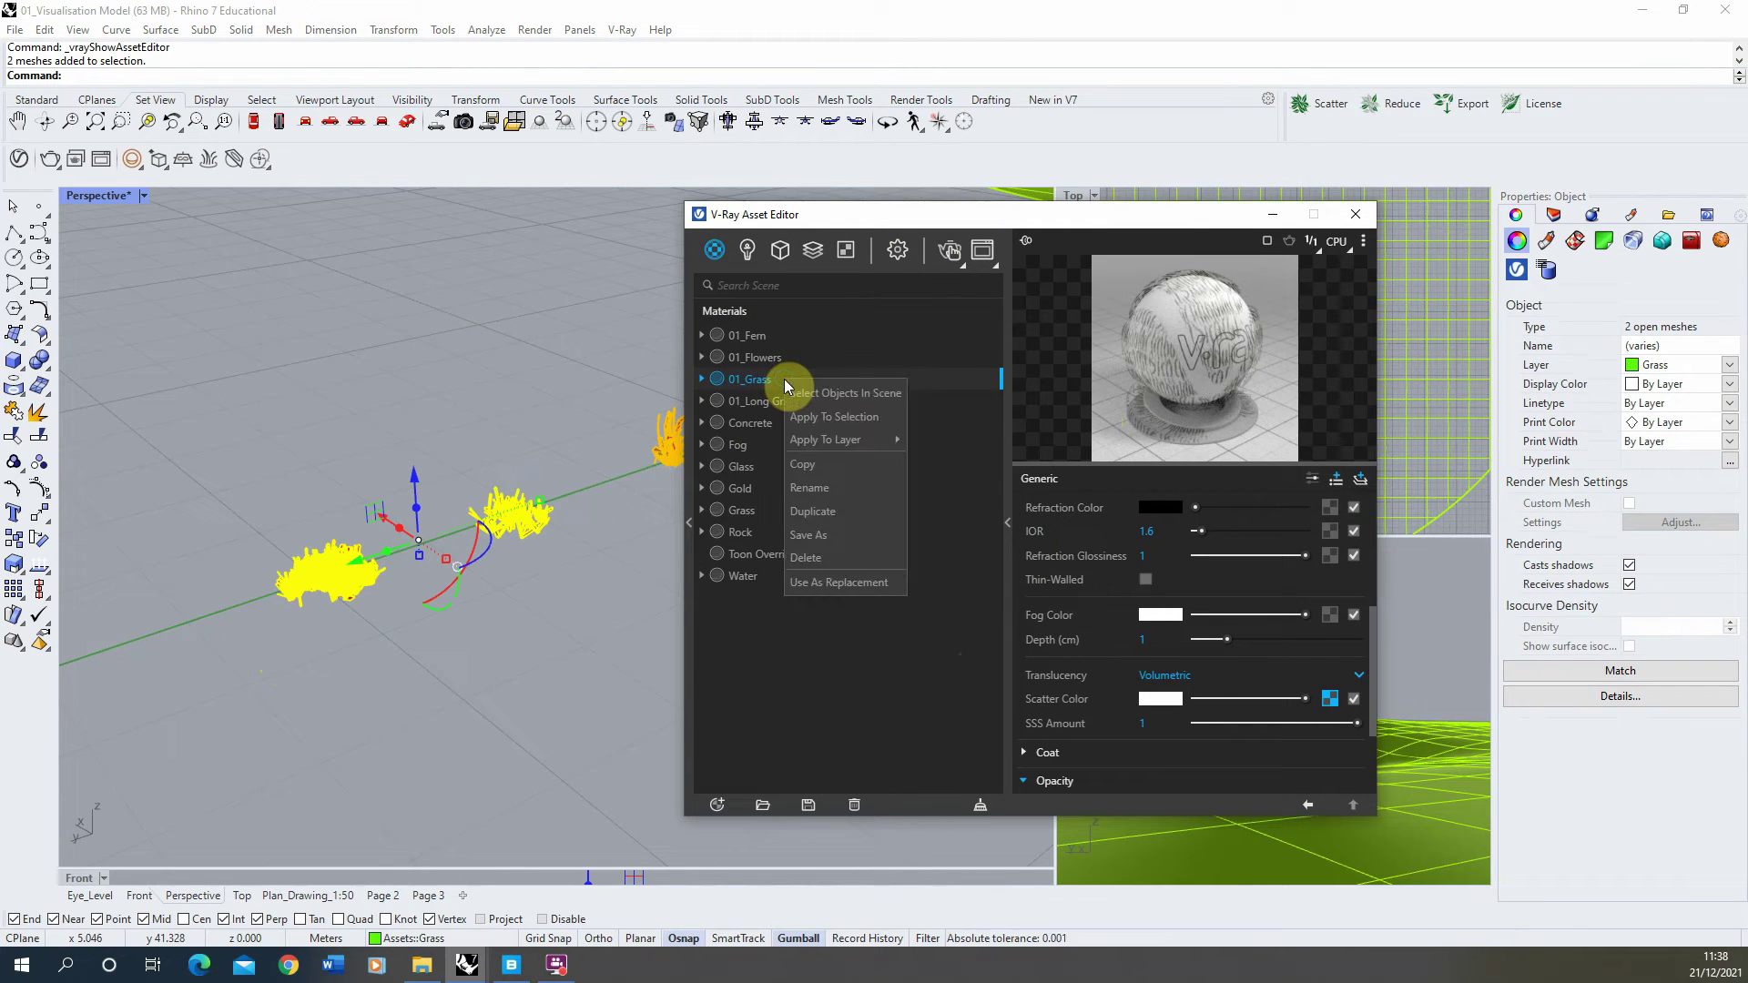
pyautogui.click(839, 417)
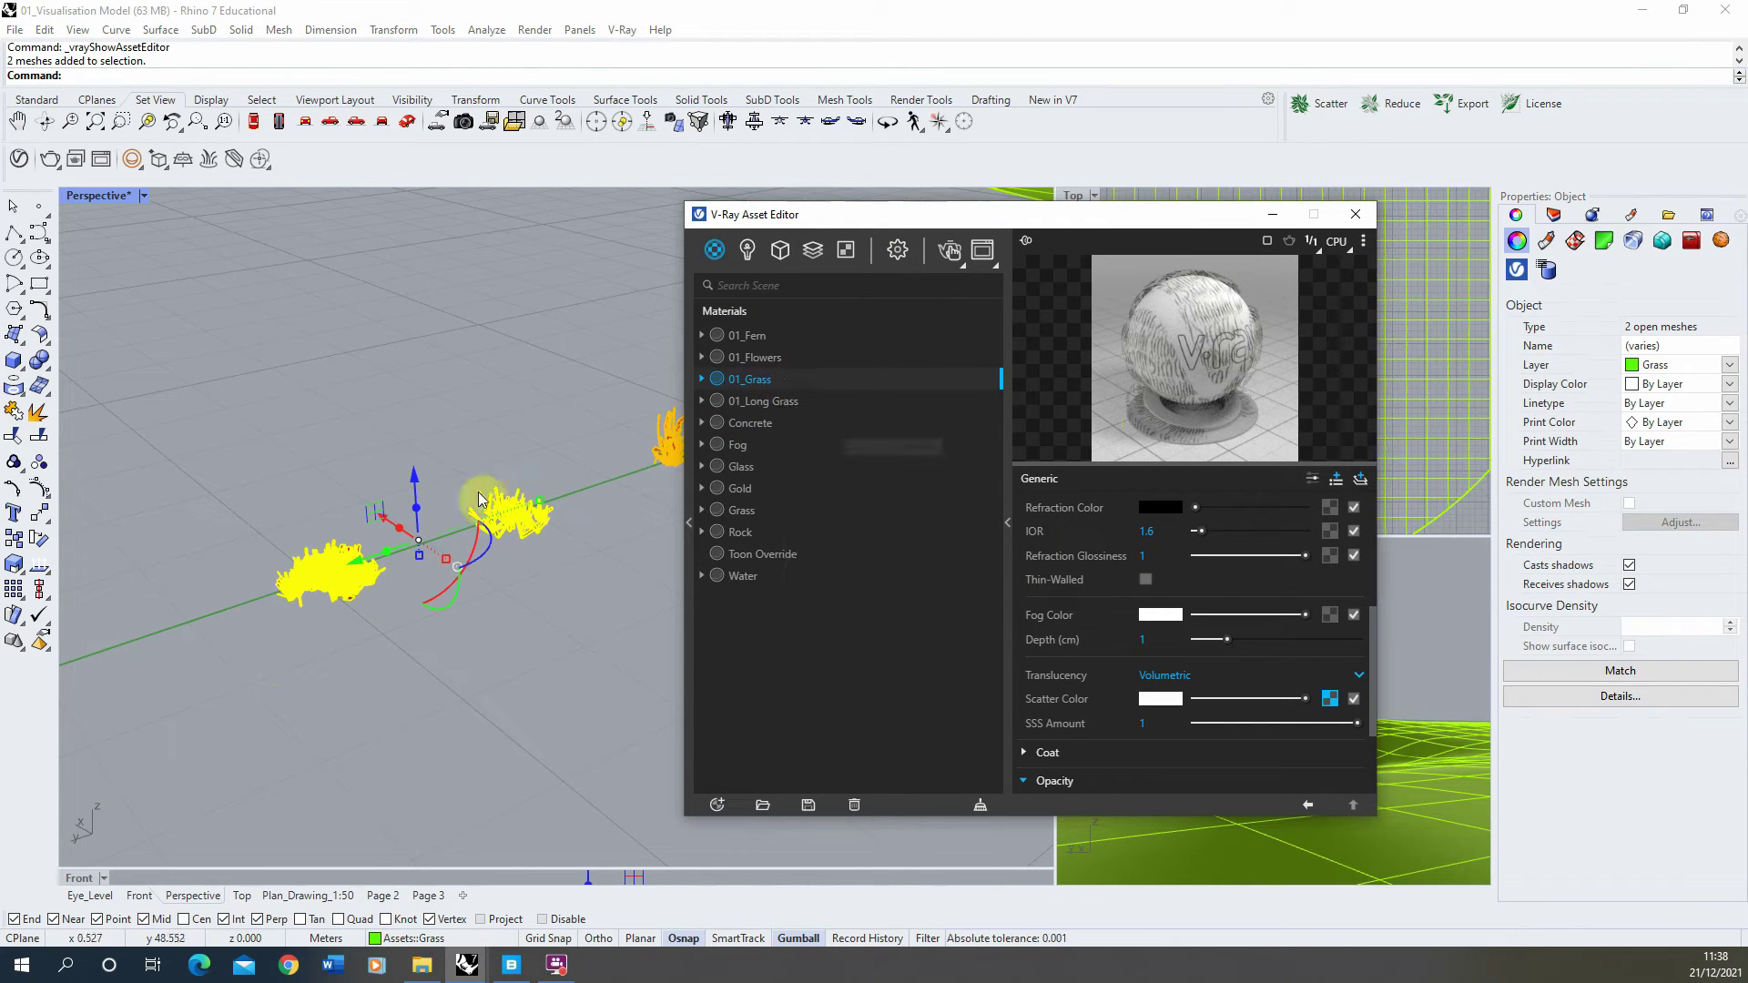
# Switch the Perspective viewport to Rendered display and examine how the textures look on the grass meshes.
pyautogui.click(130, 194)
pyautogui.click(245, 207)
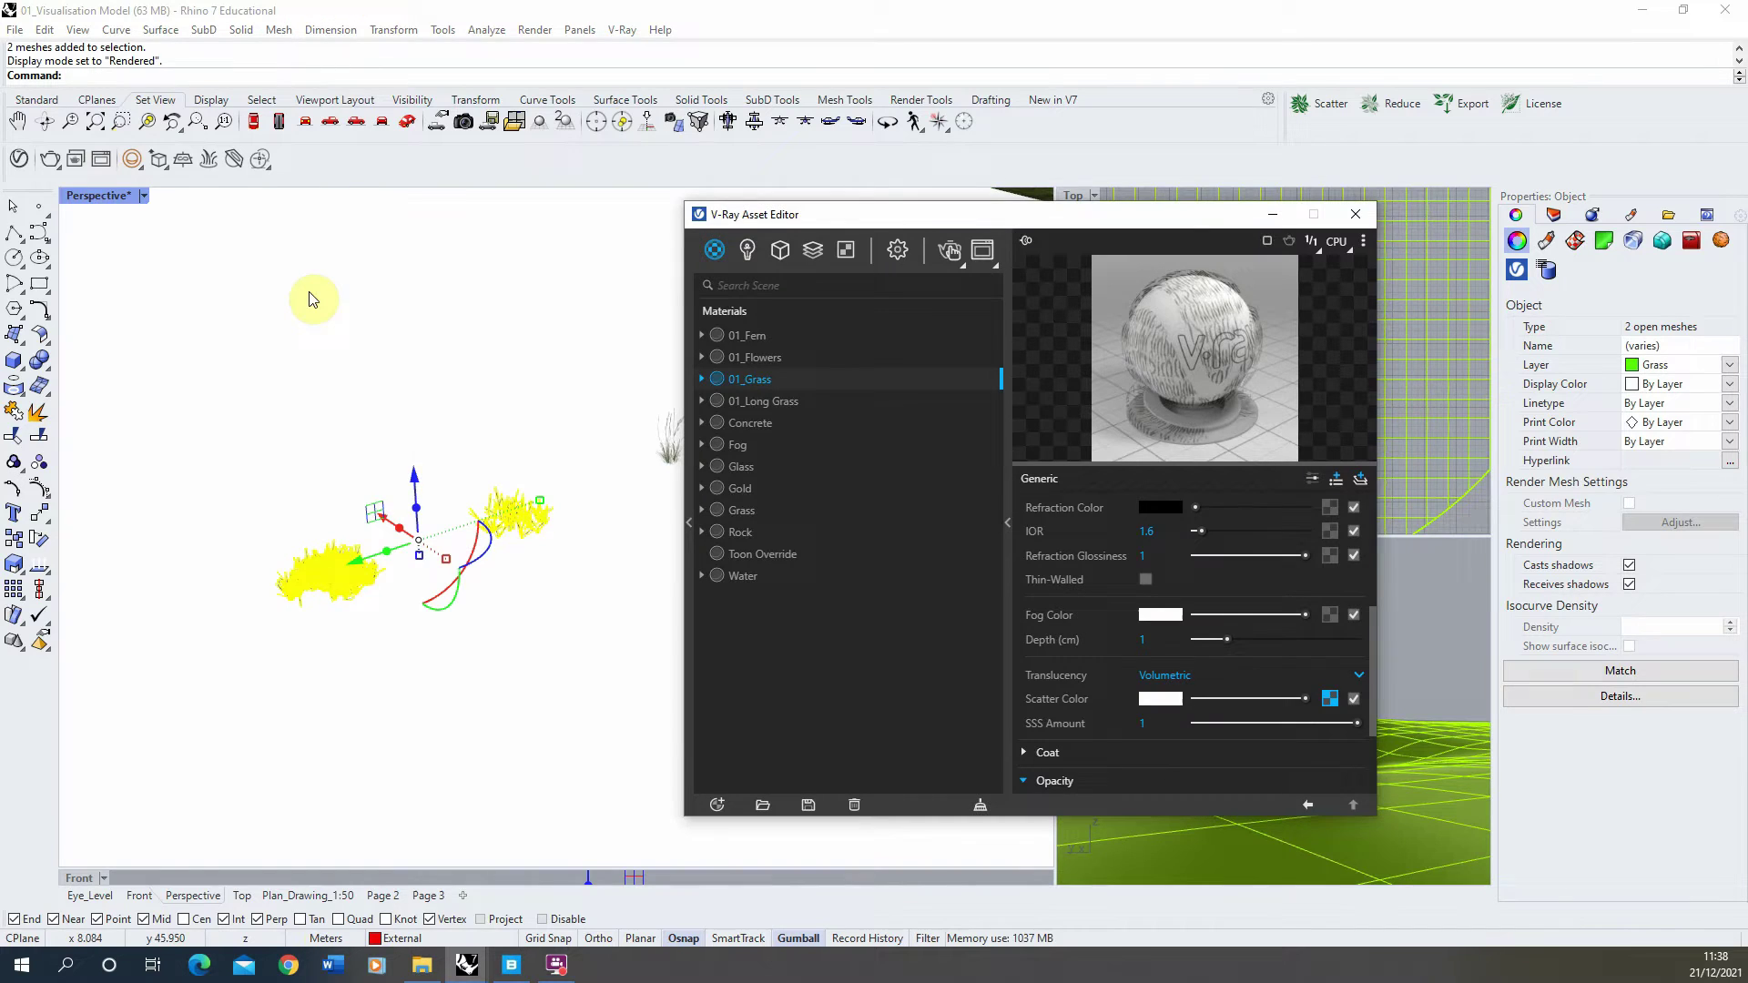
pyautogui.click(356, 413)
pyautogui.scroll(10, 344, 590)
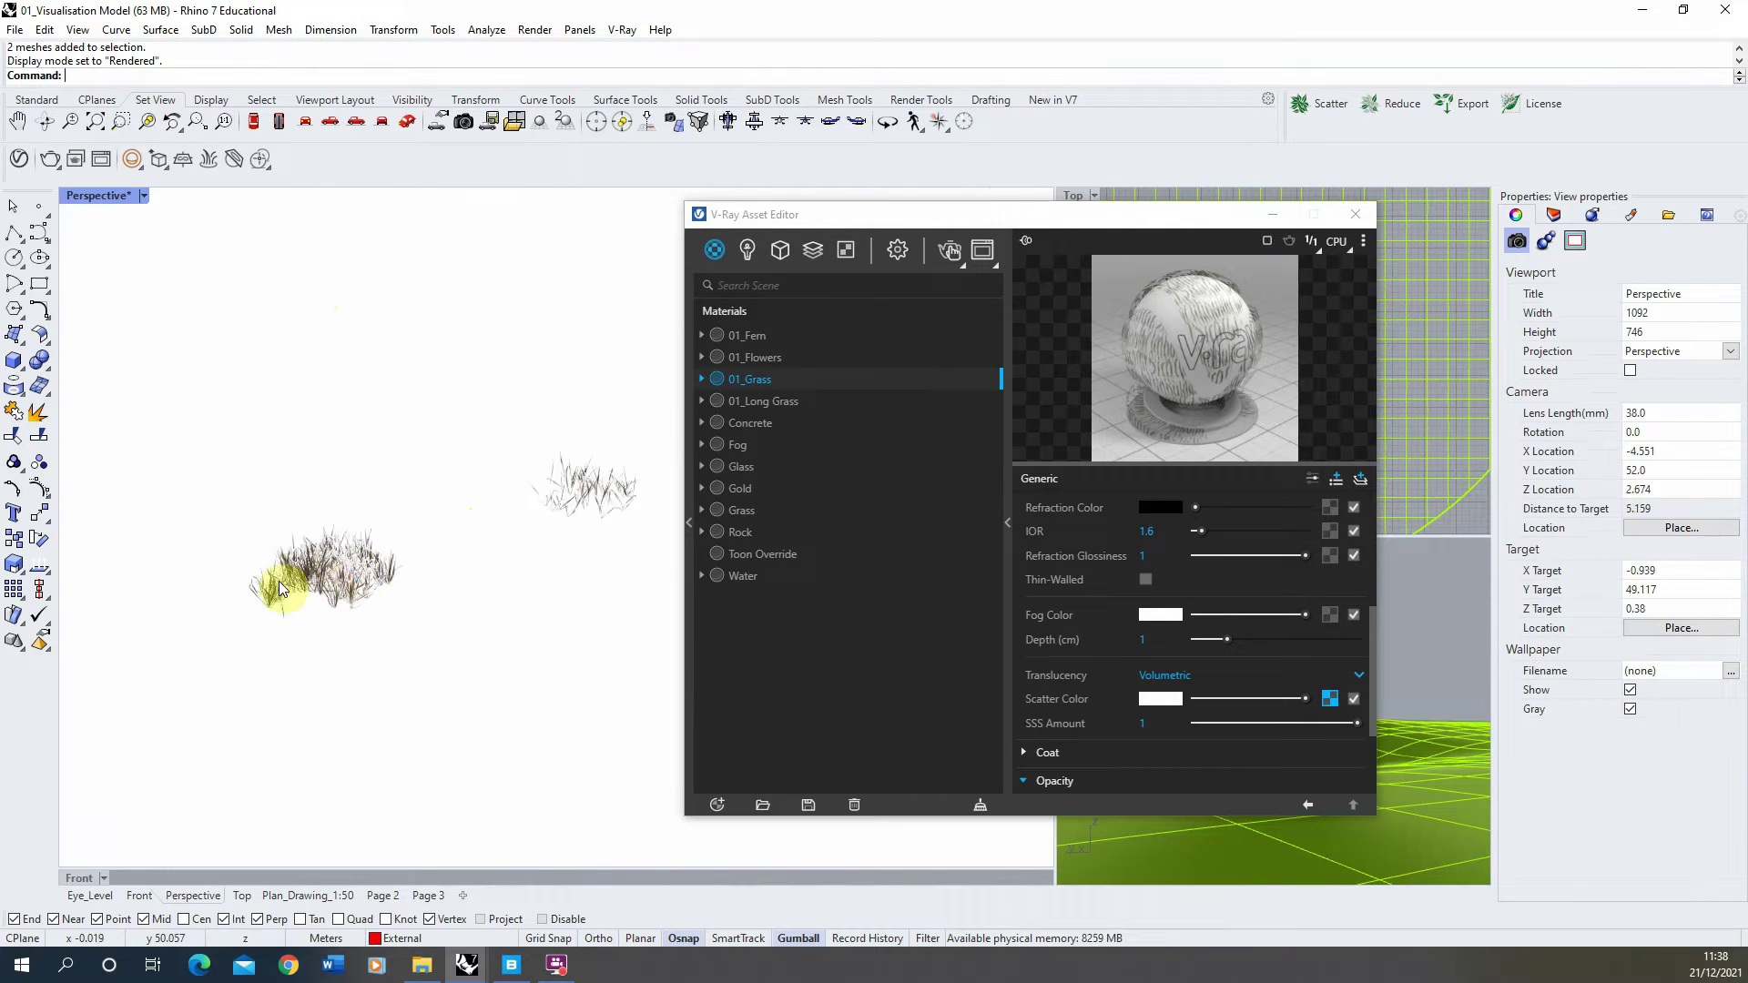
pyautogui.moveTo(352, 632); pyautogui.dragTo(428, 570, button='right')
pyautogui.scroll(-5, 506, 586)
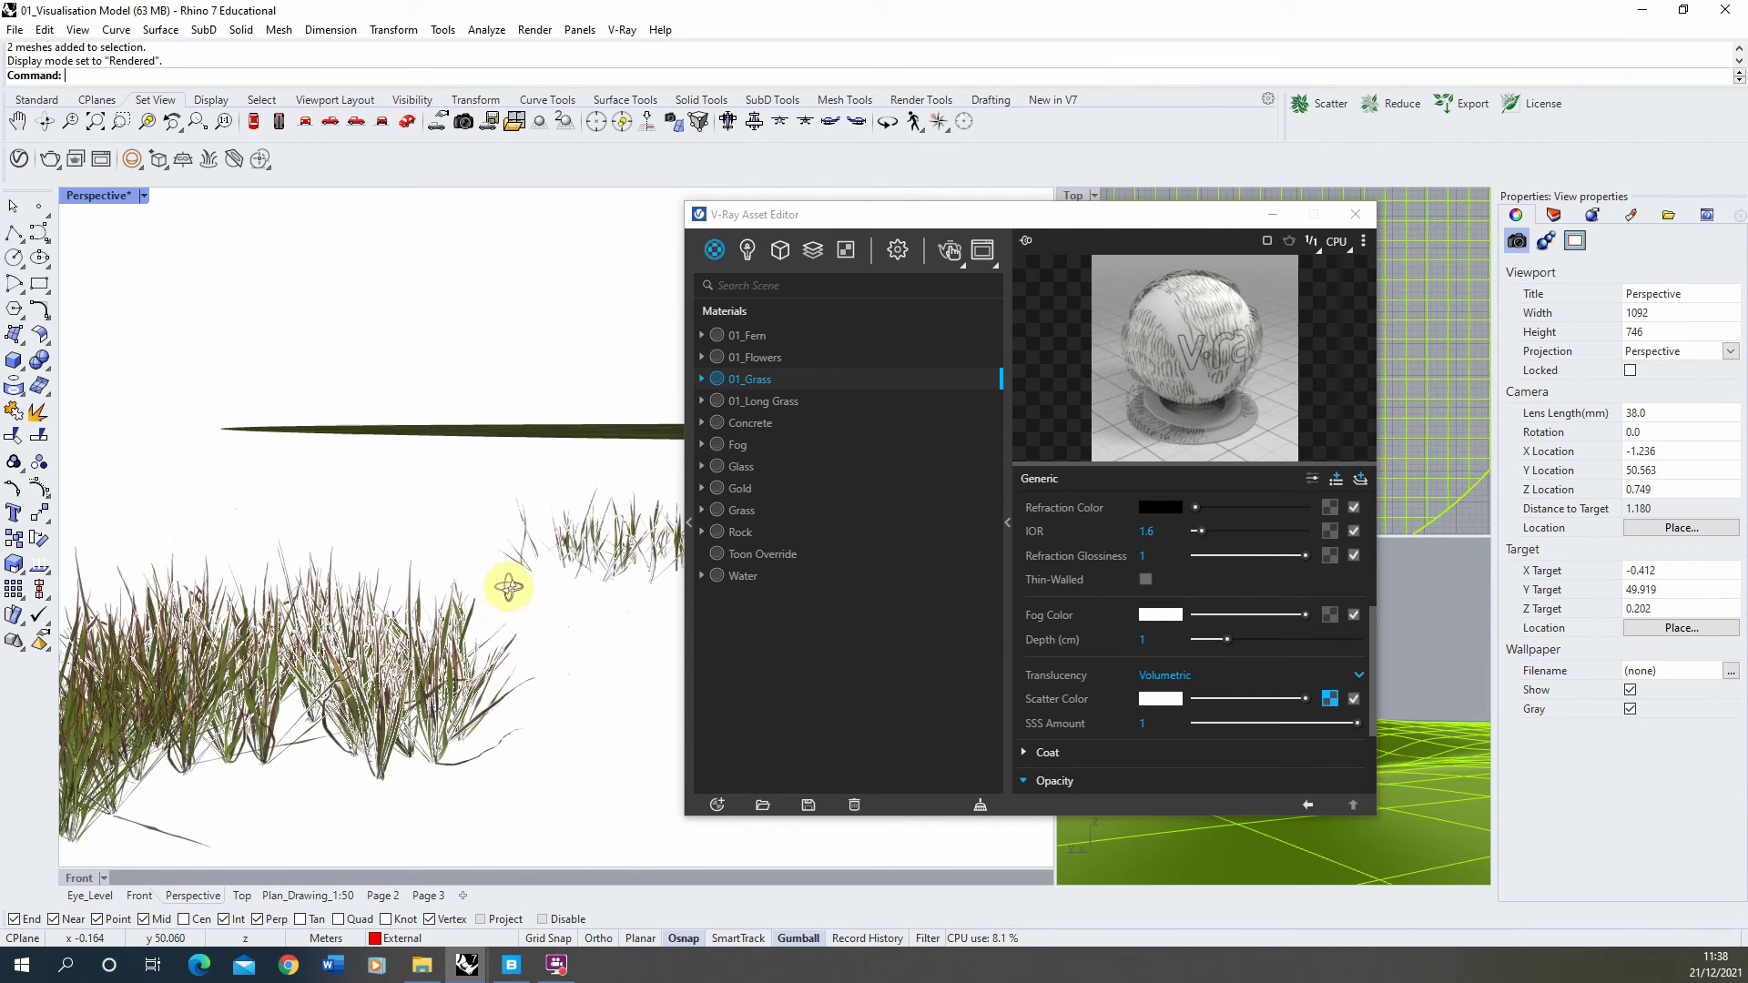
pyautogui.scroll(-5, 461, 637)
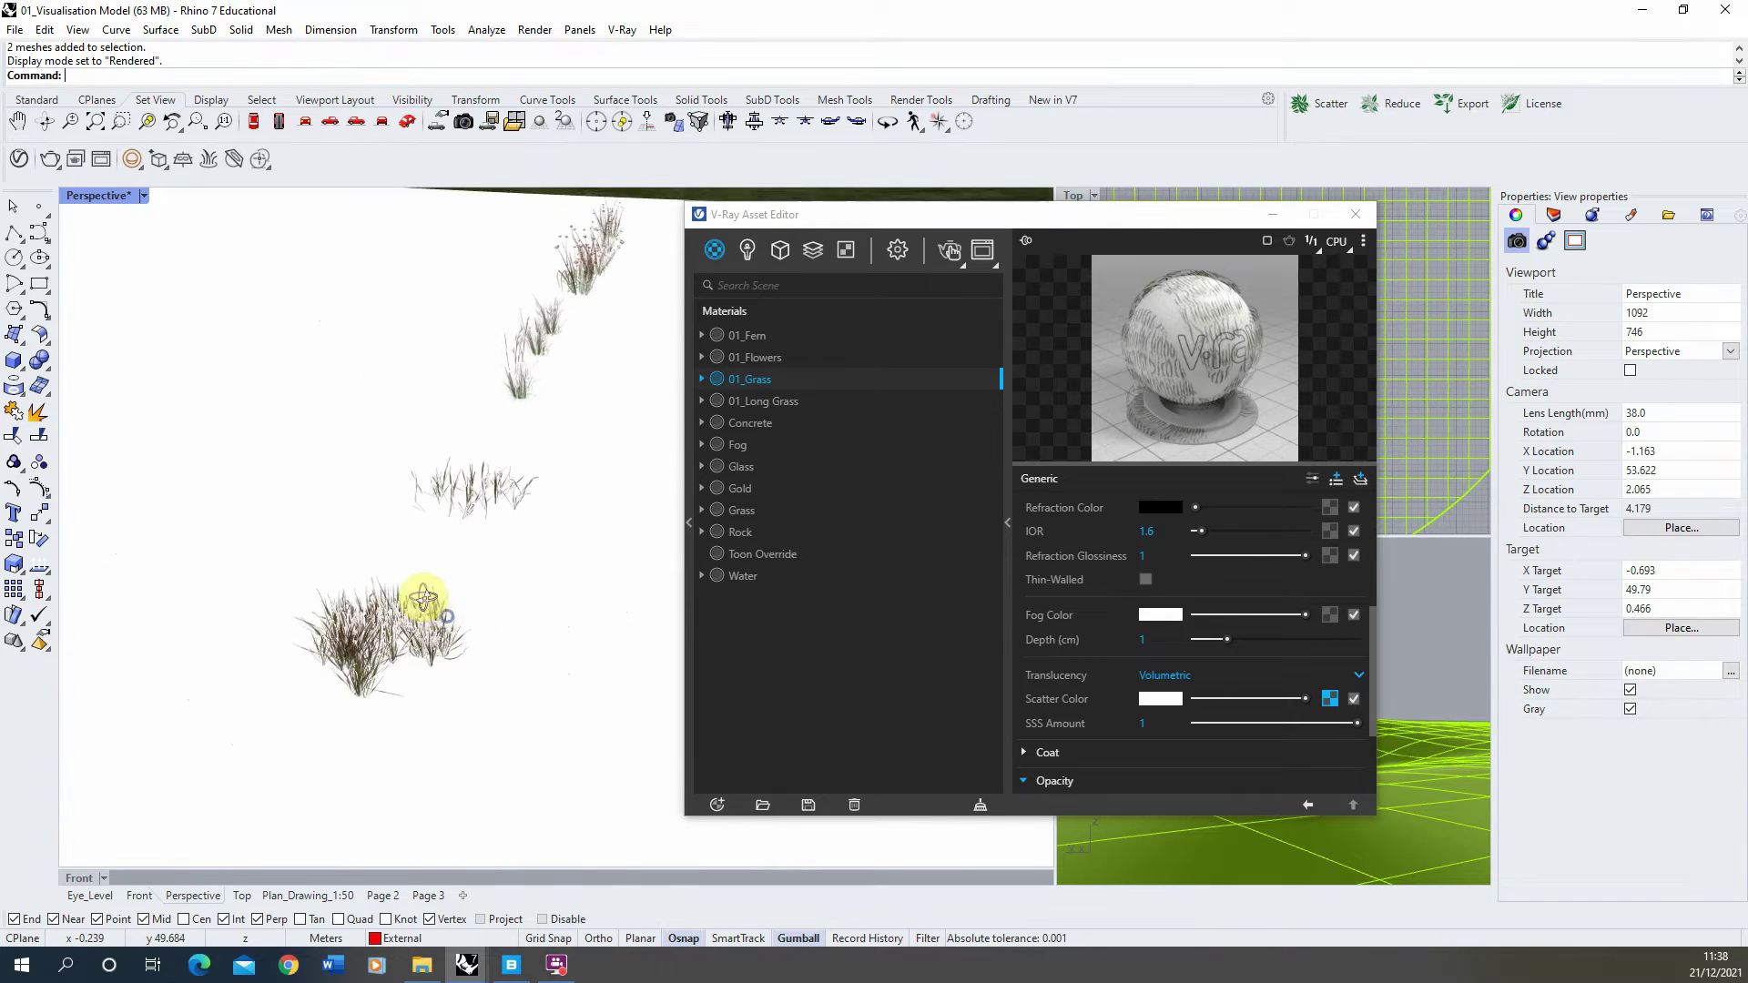
pyautogui.moveTo(577, 401); pyautogui.dragTo(612, 293, button='right')
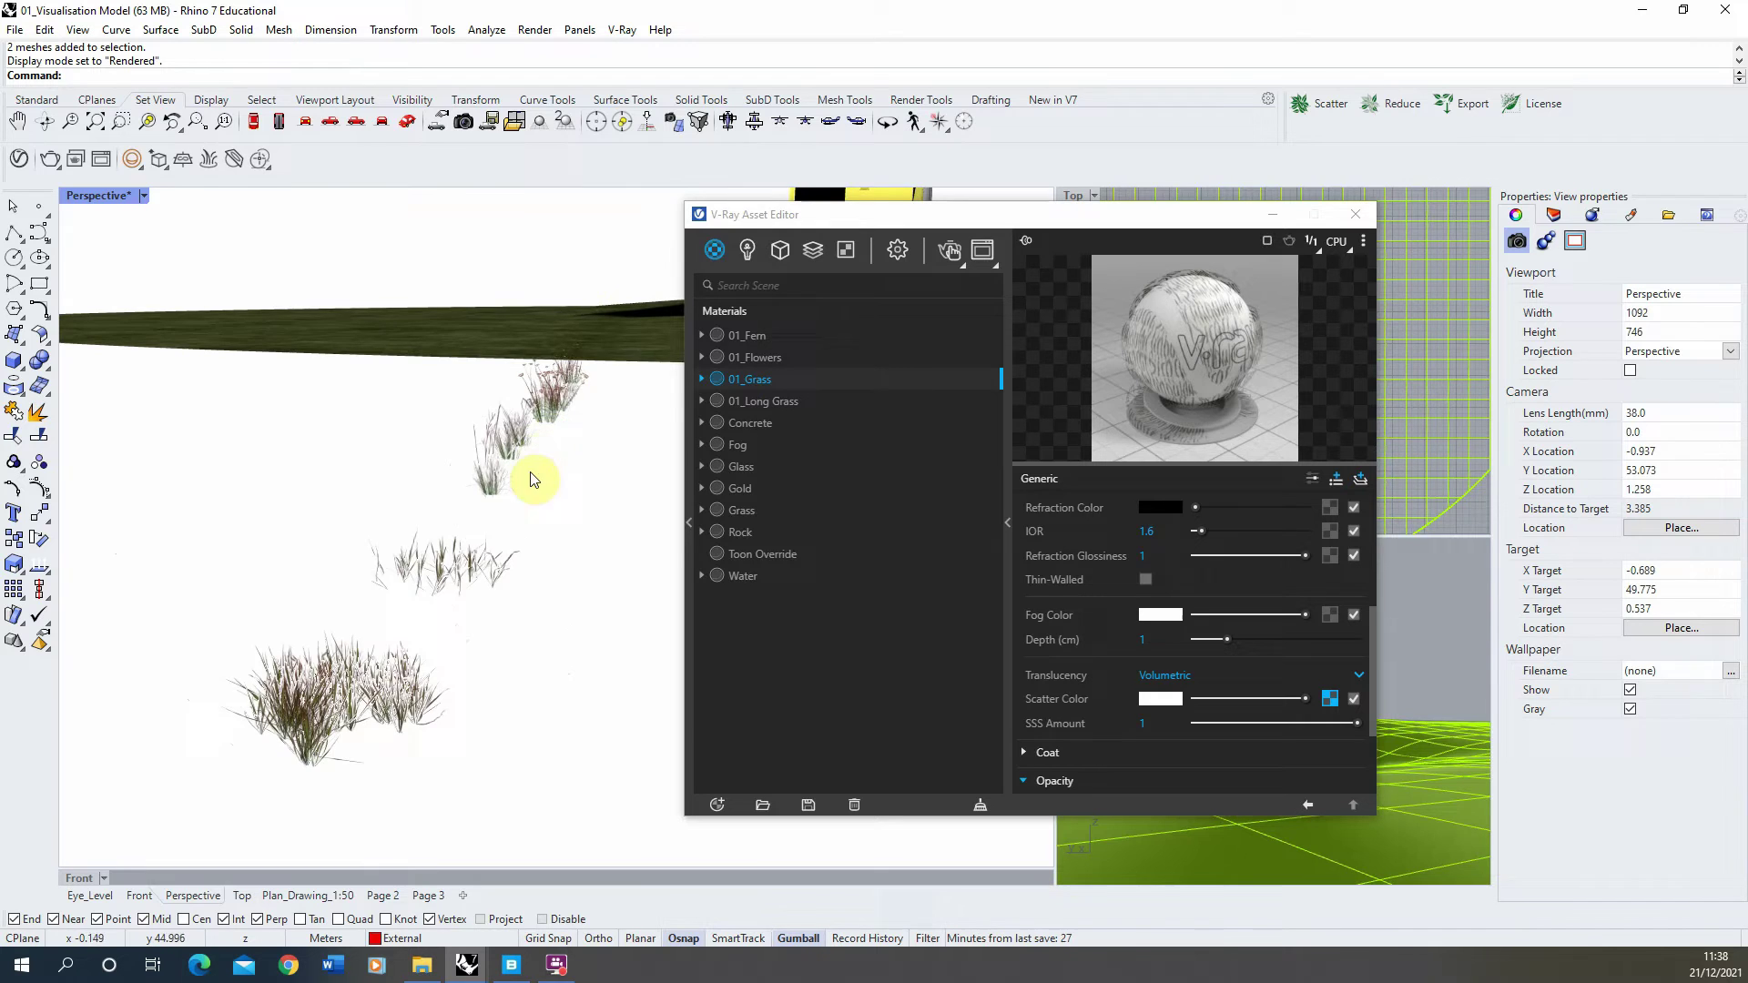
pyautogui.scroll(5, 519, 546)
pyautogui.scroll(10, 417, 657)
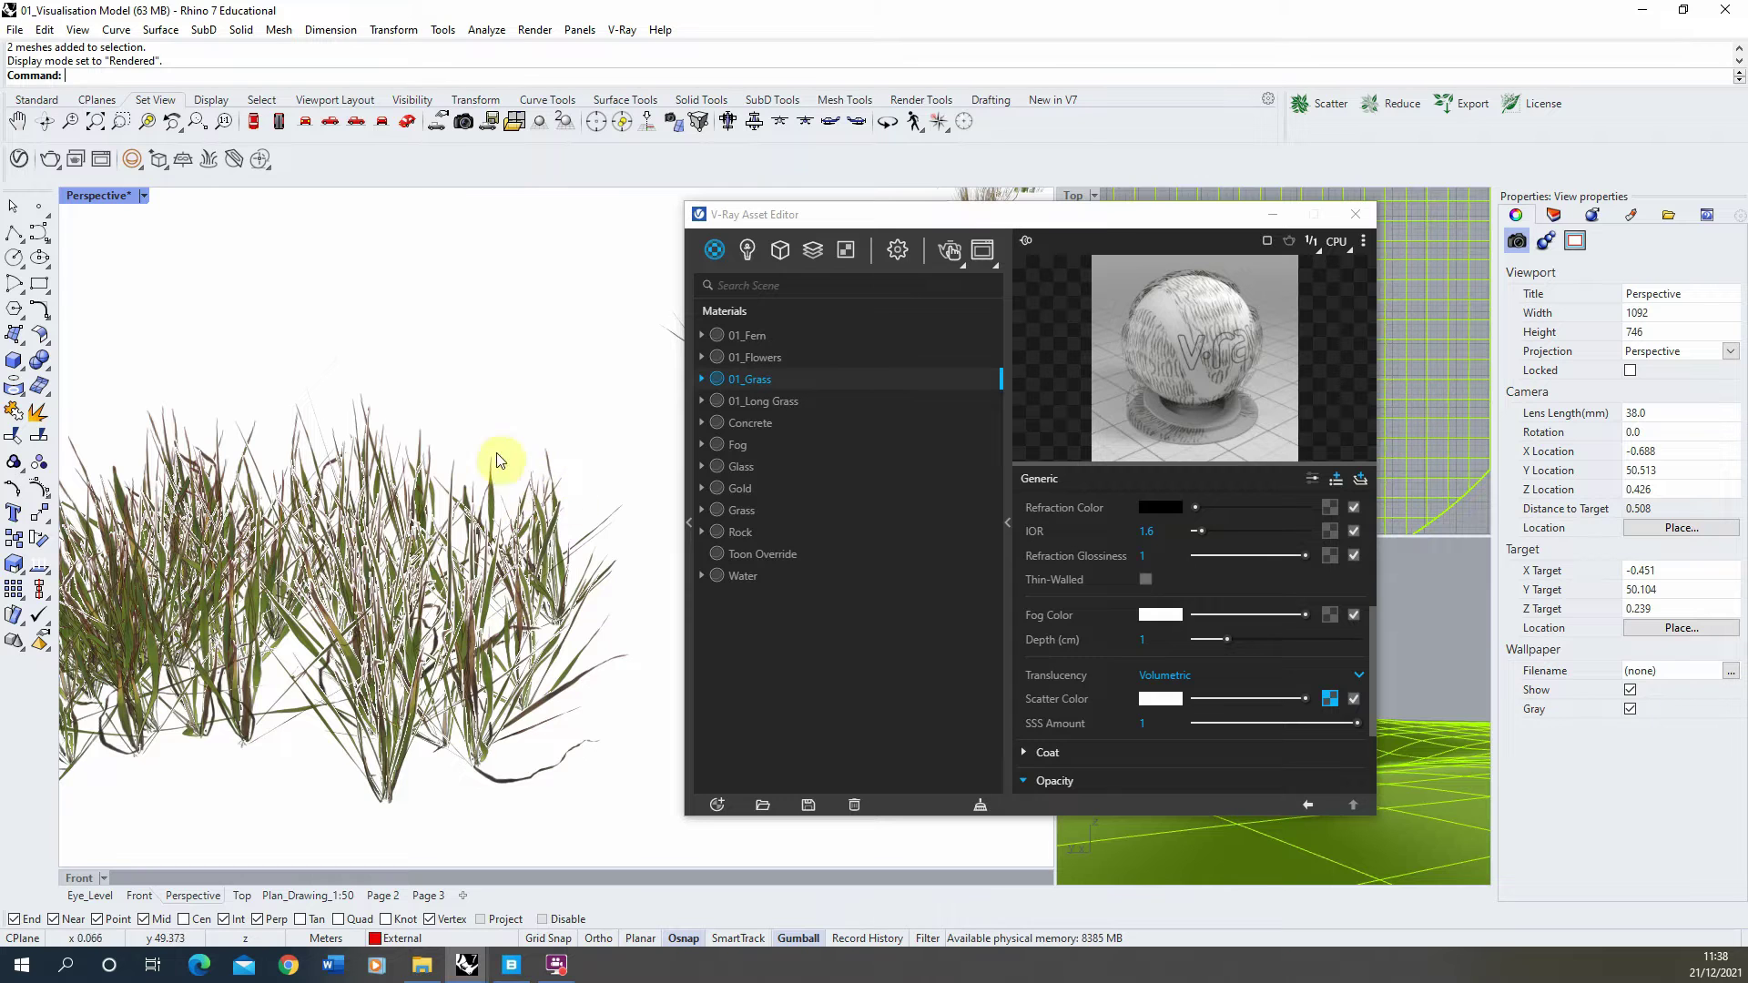
pyautogui.scroll(-7, 256, 608)
pyautogui.scroll(-6, 255, 608)
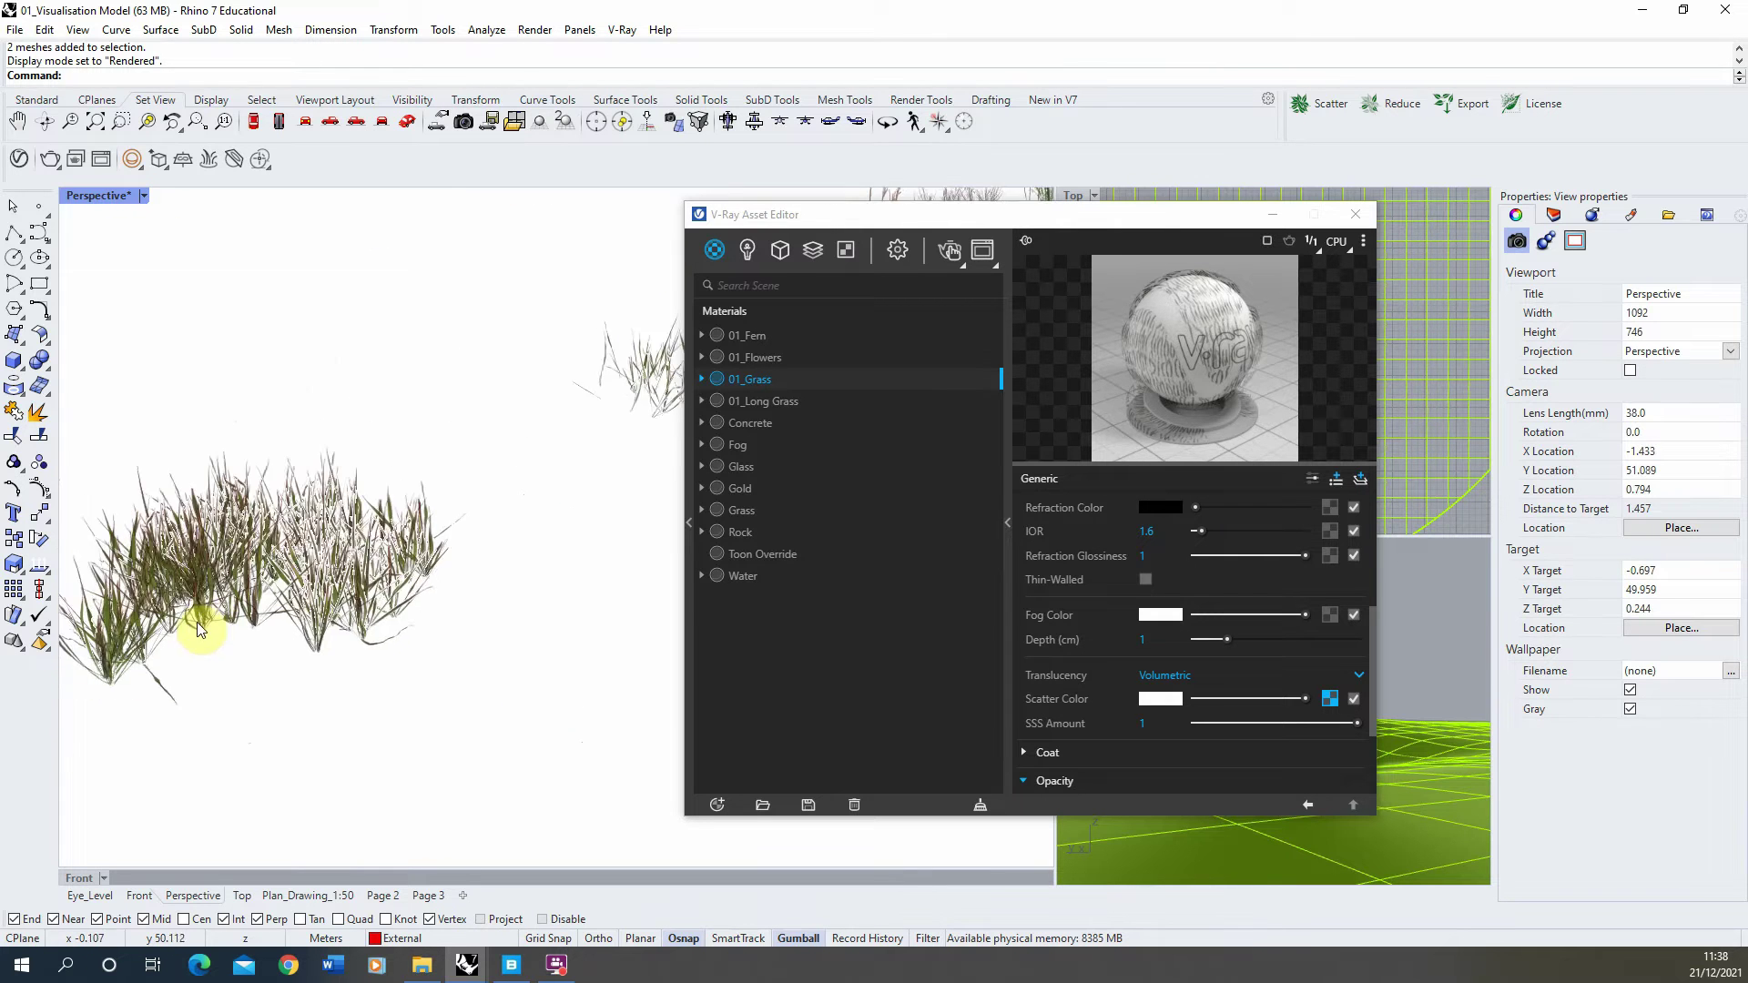
# Set the Perspective viewport to Shaded display and move the V-Ray Asset Editor off the plant meshes.
pyautogui.click(143, 196)
pyautogui.click(202, 182)
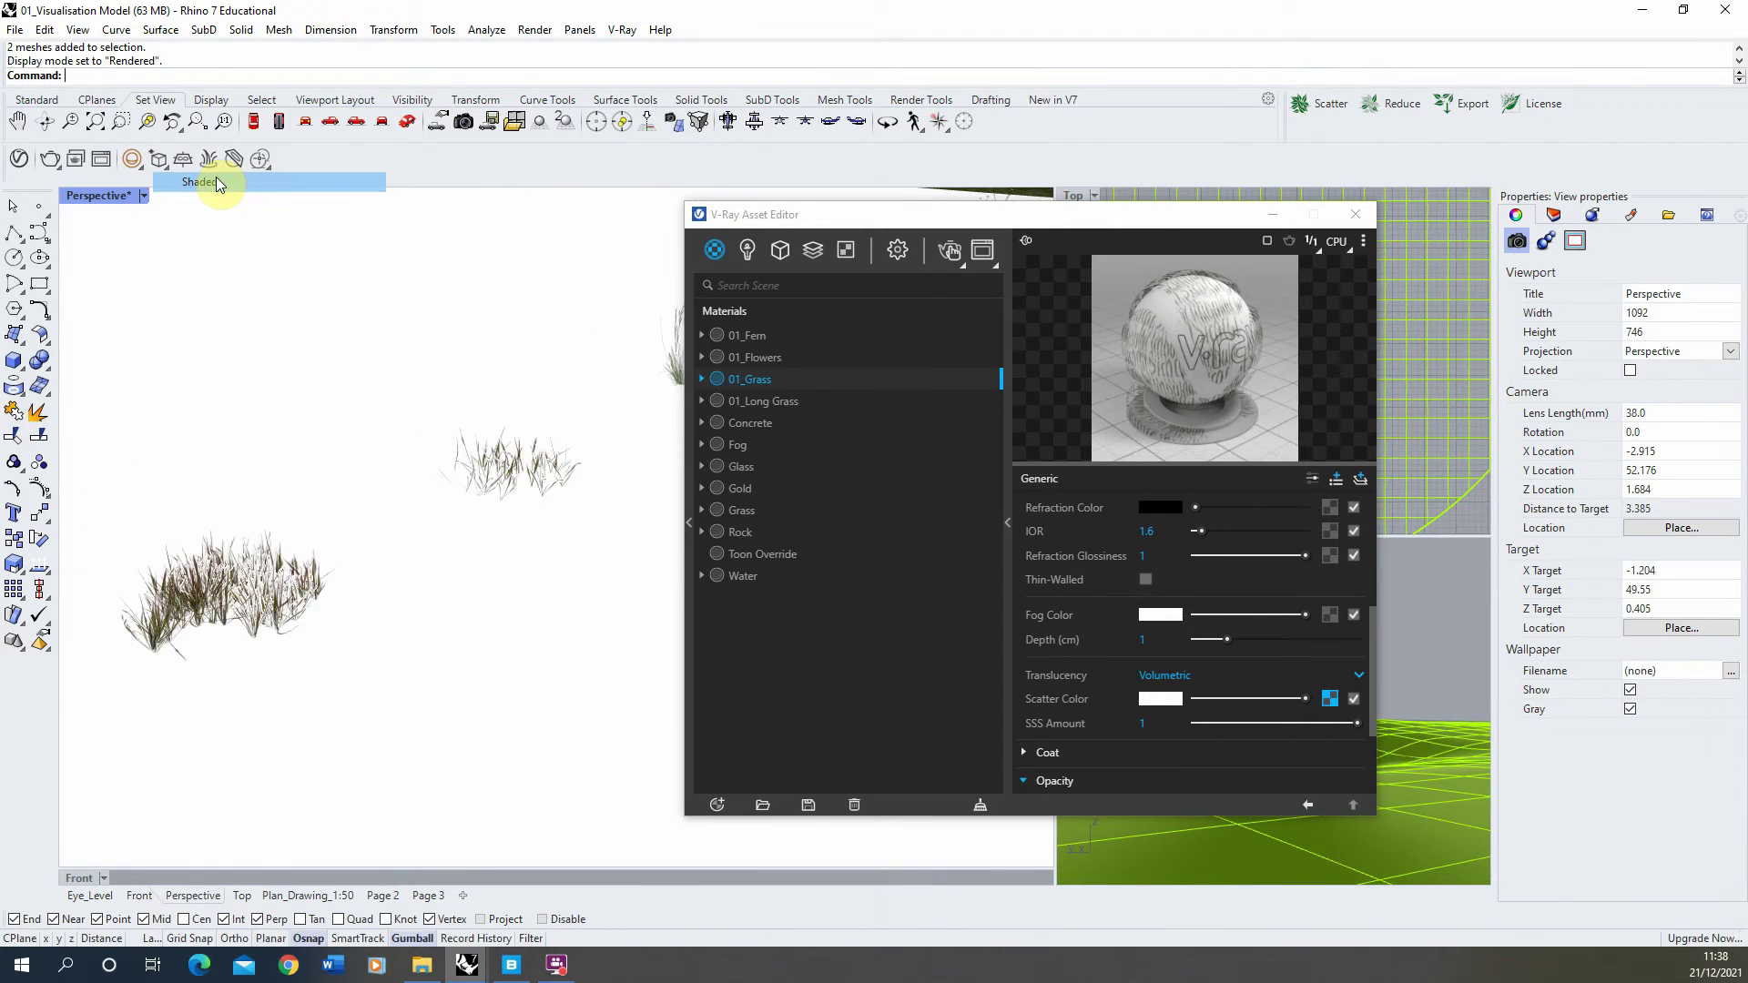
pyautogui.moveTo(1176, 215); pyautogui.dragTo(620, 216)
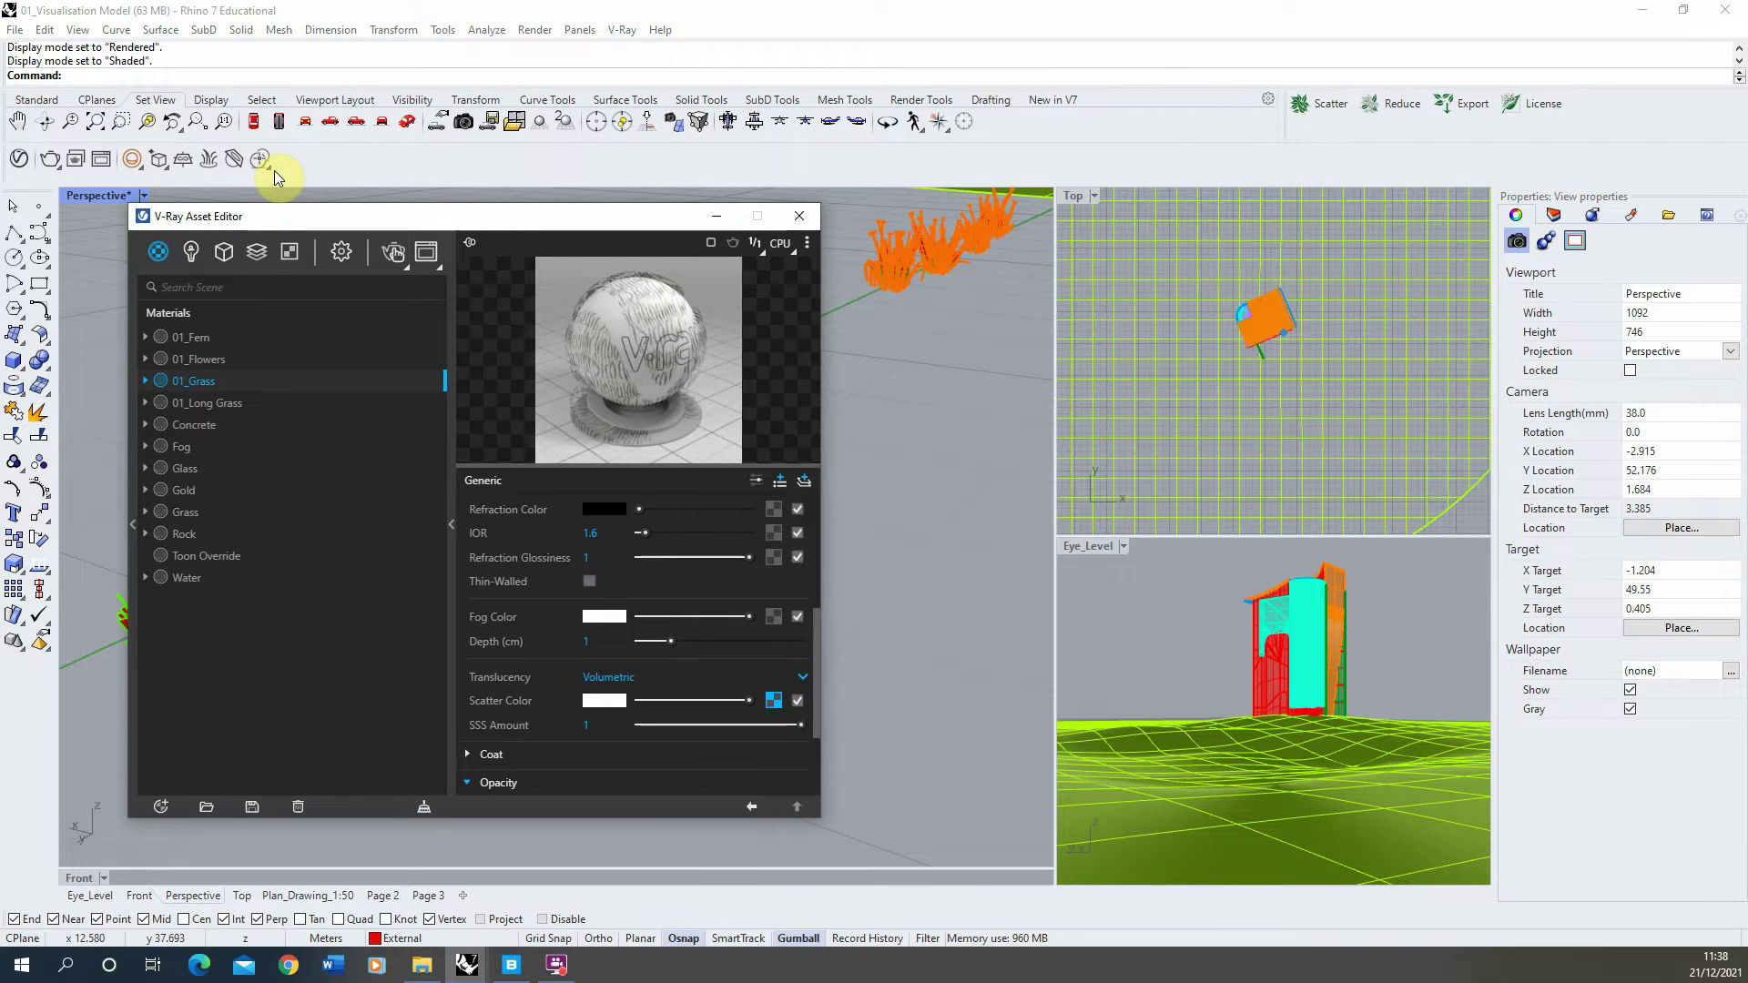
# Create a new Scatter geometry asset in the V-Ray Asset Editor.
pyautogui.click(226, 257)
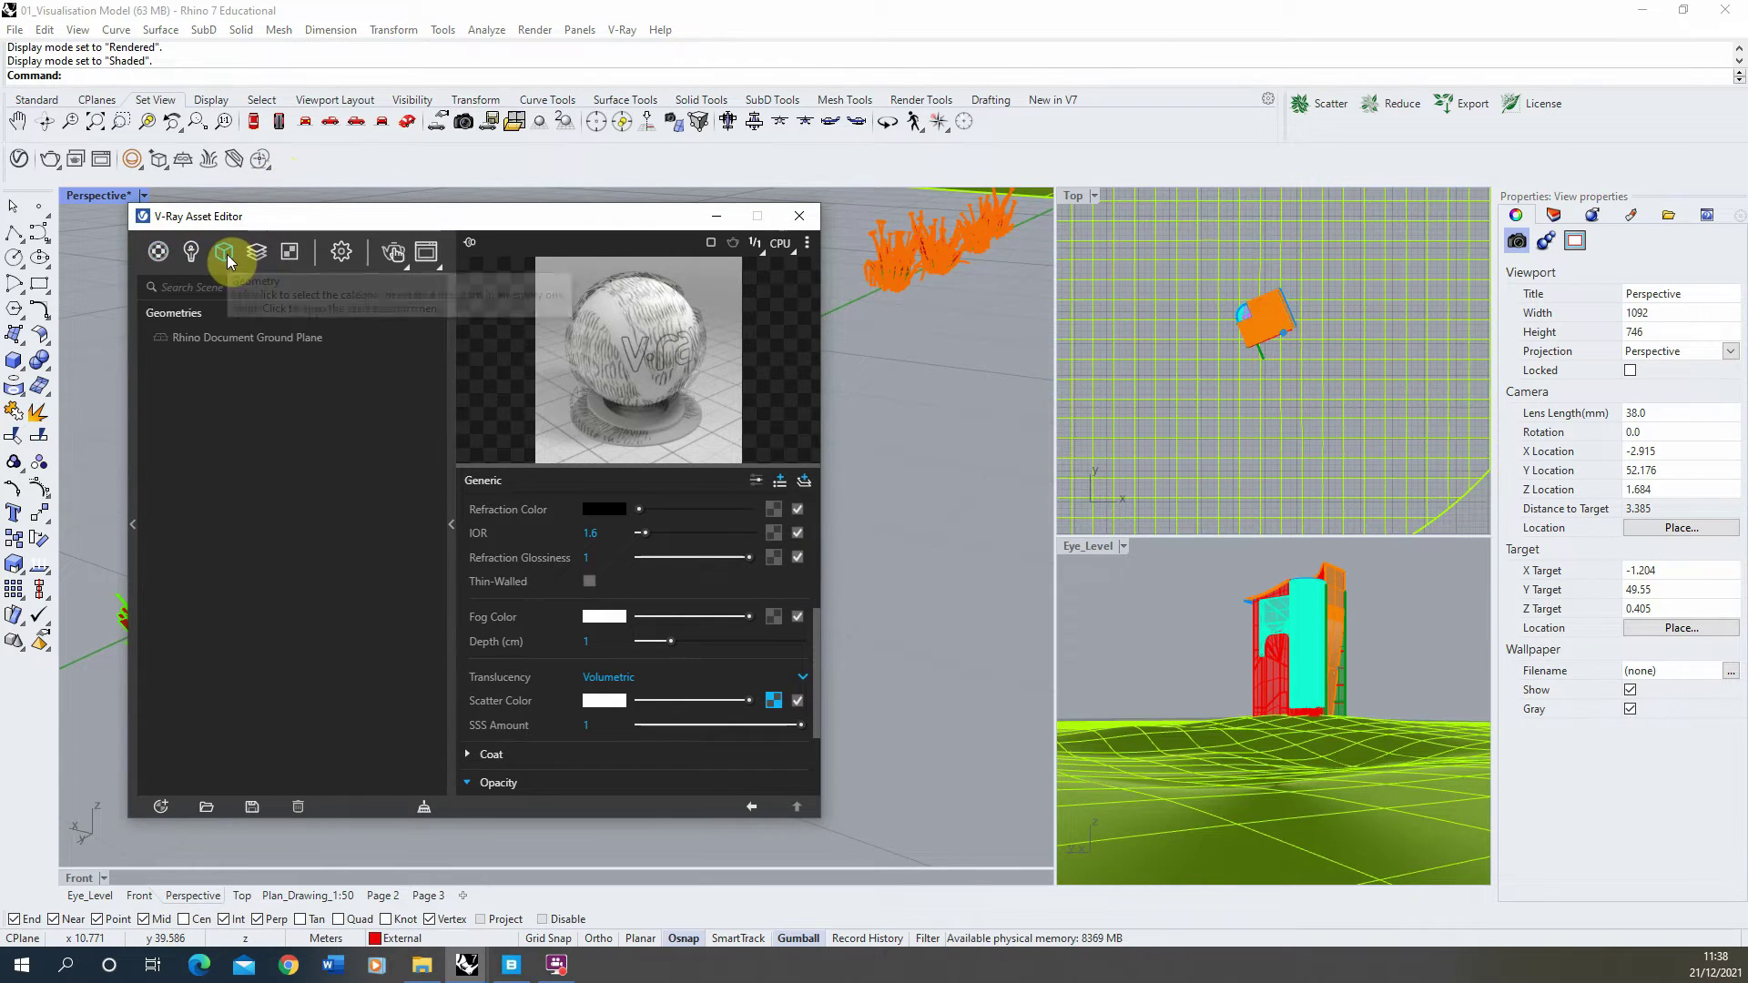
pyautogui.click(162, 807)
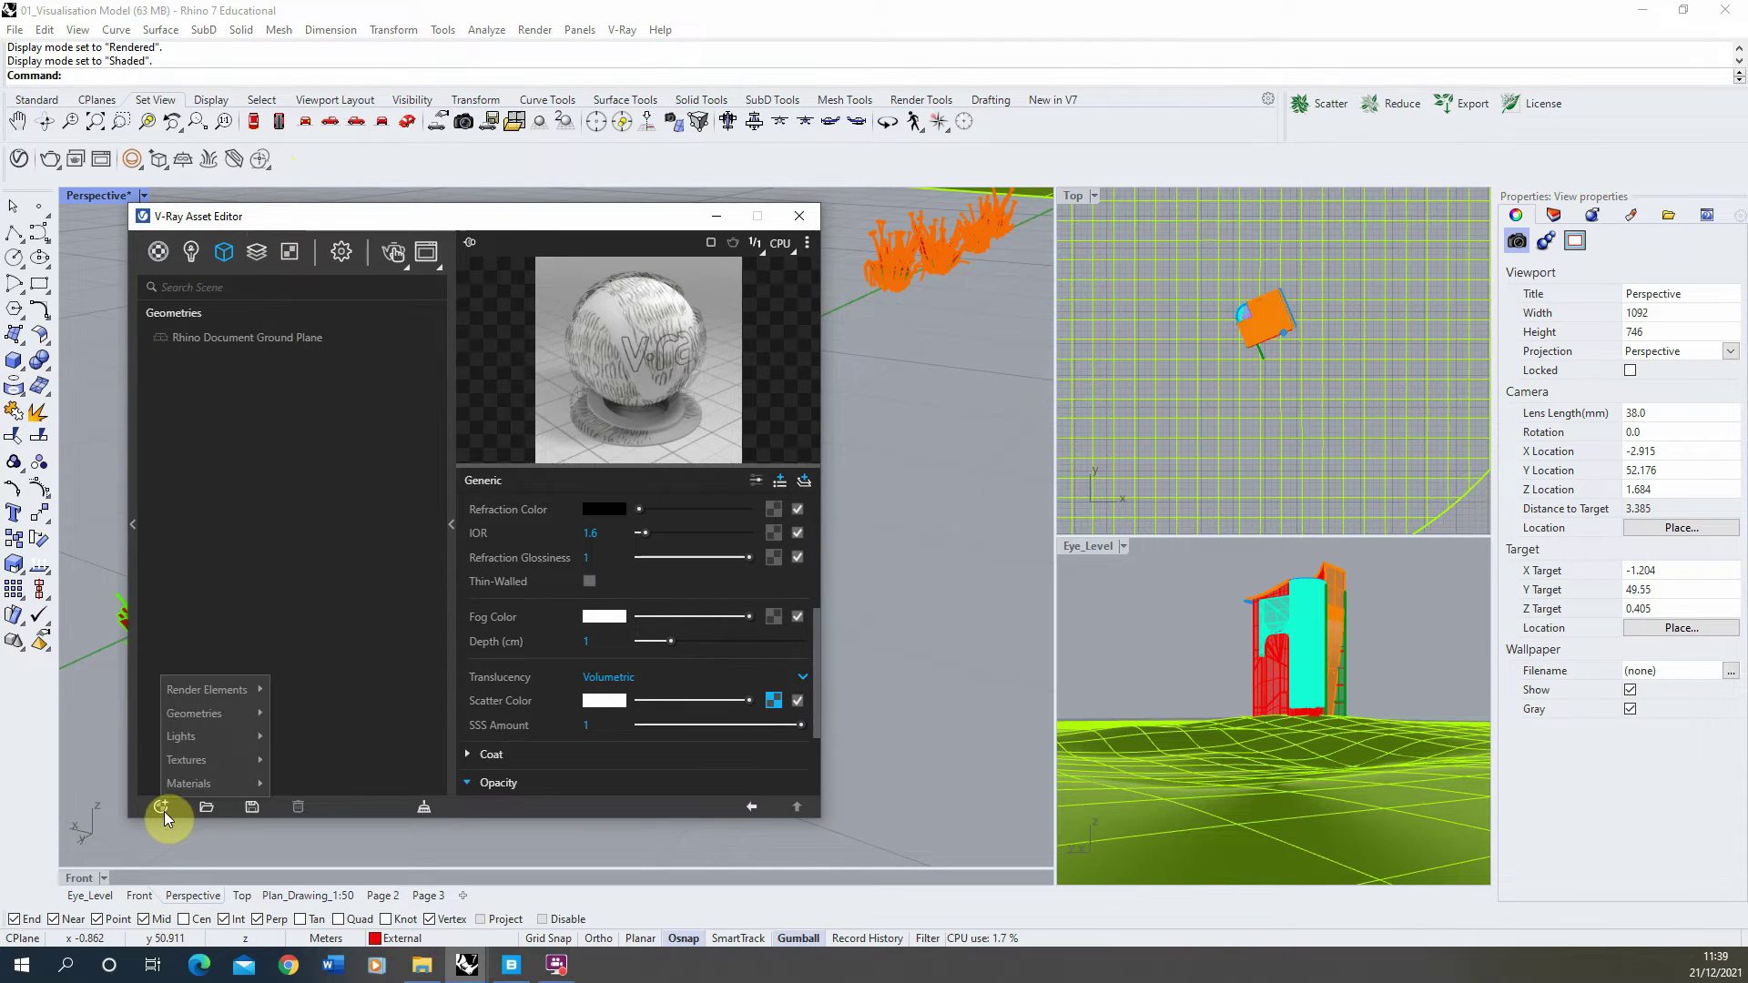
pyautogui.moveTo(235, 717)
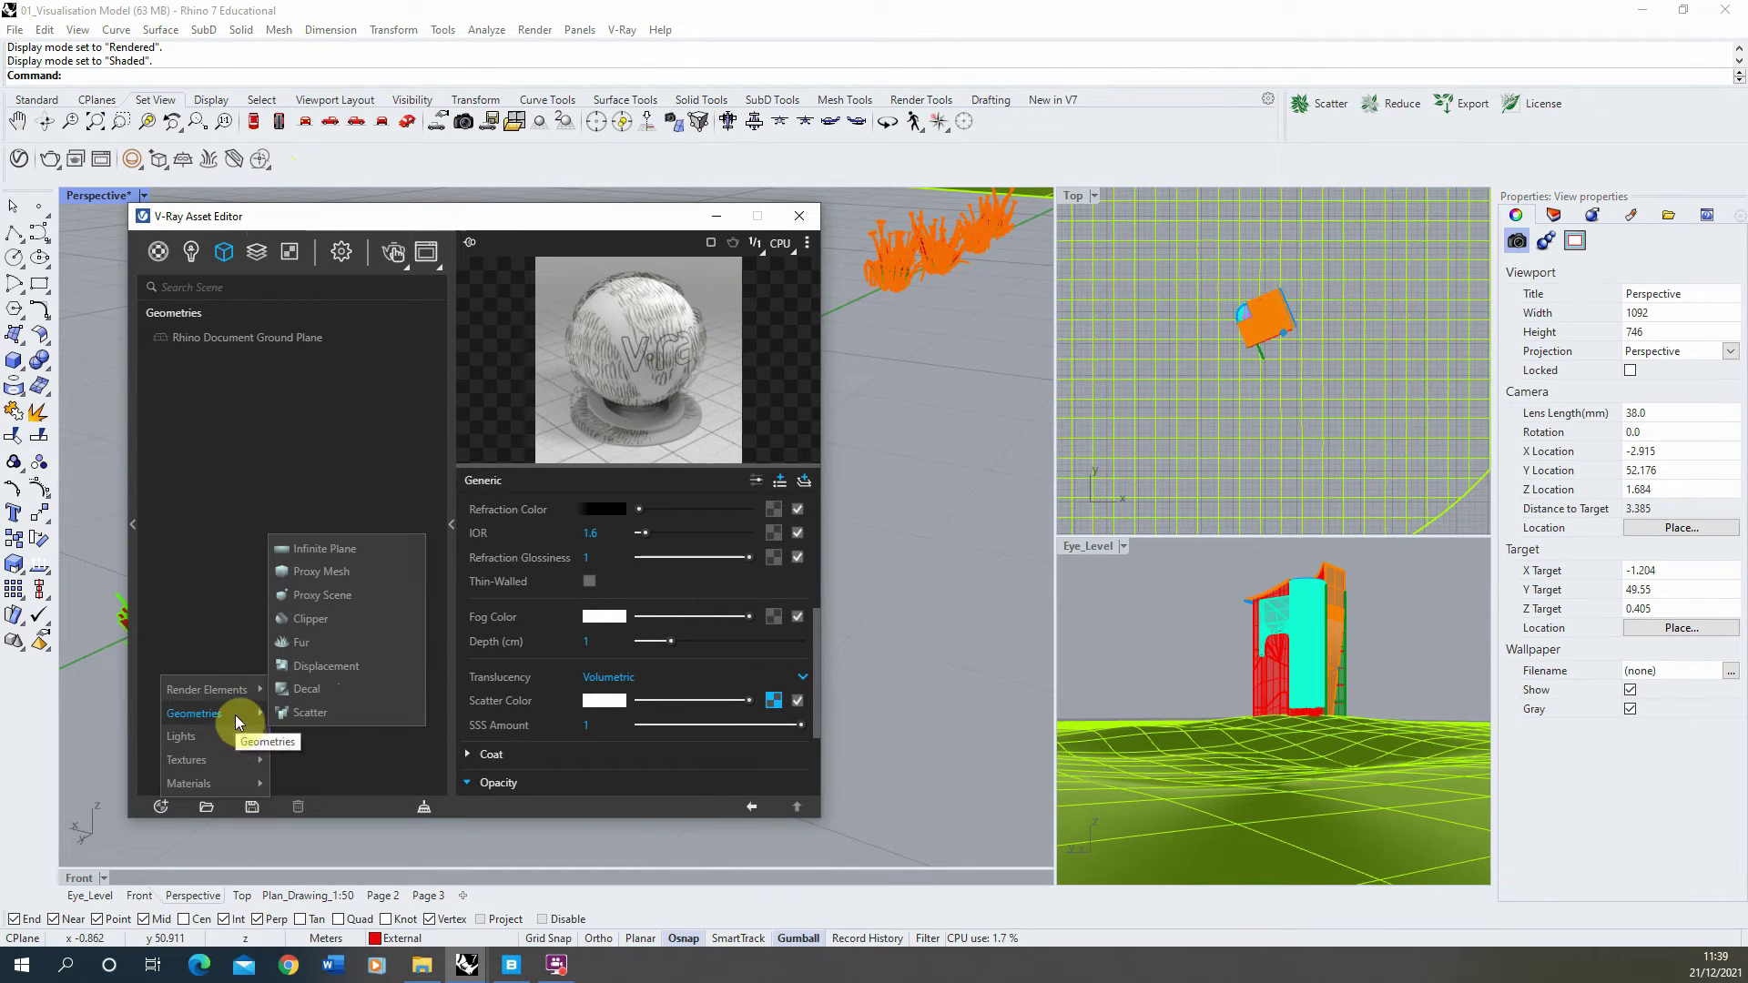
pyautogui.click(342, 714)
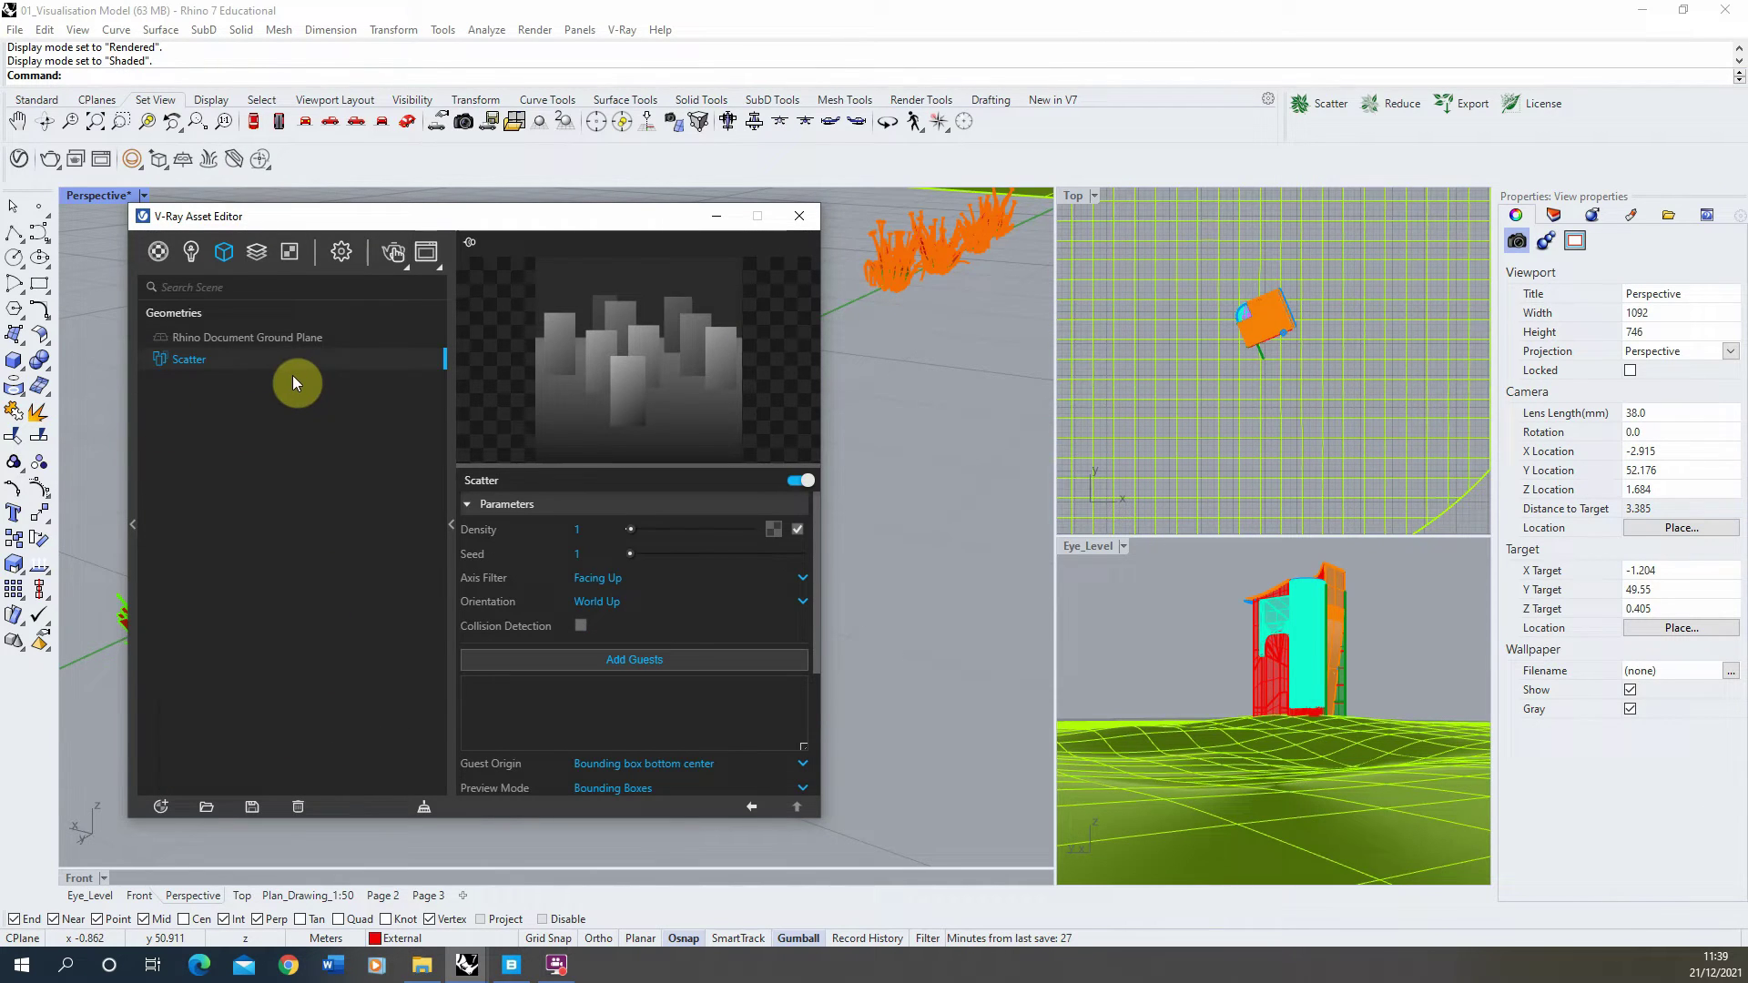
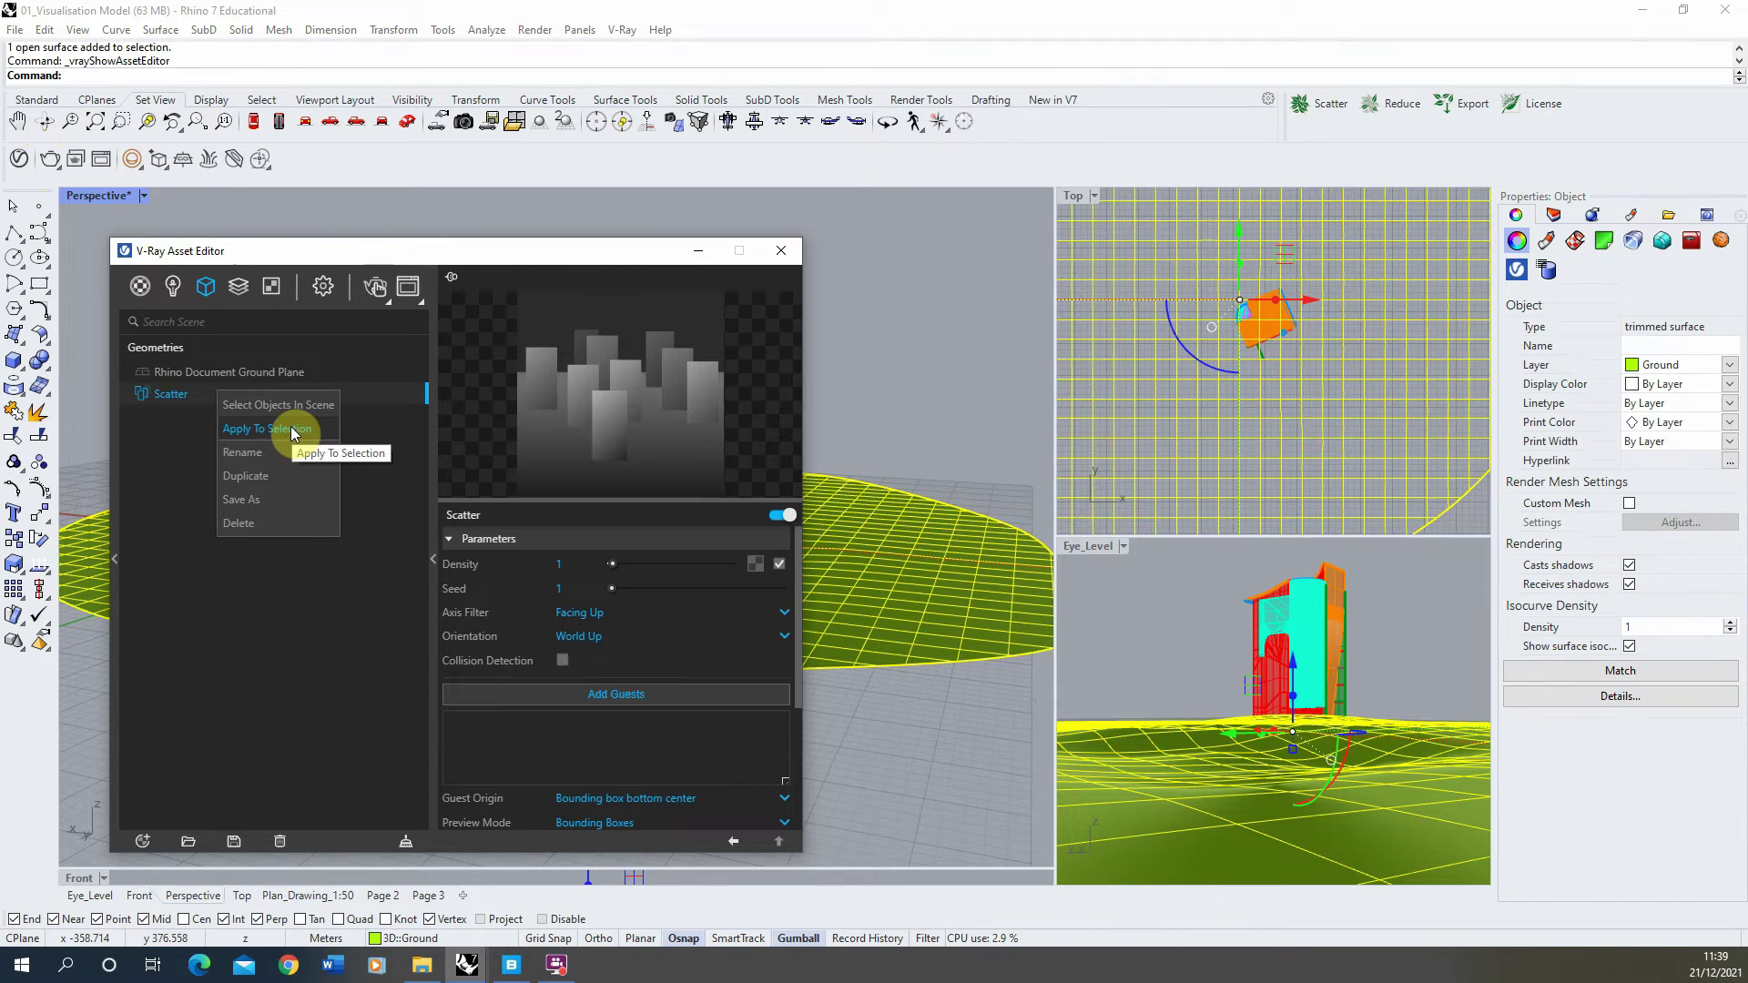
# Apply the Scatter asset to the selected ground surface and add the two grass meshes as its guests.
pyautogui.click(292, 427)
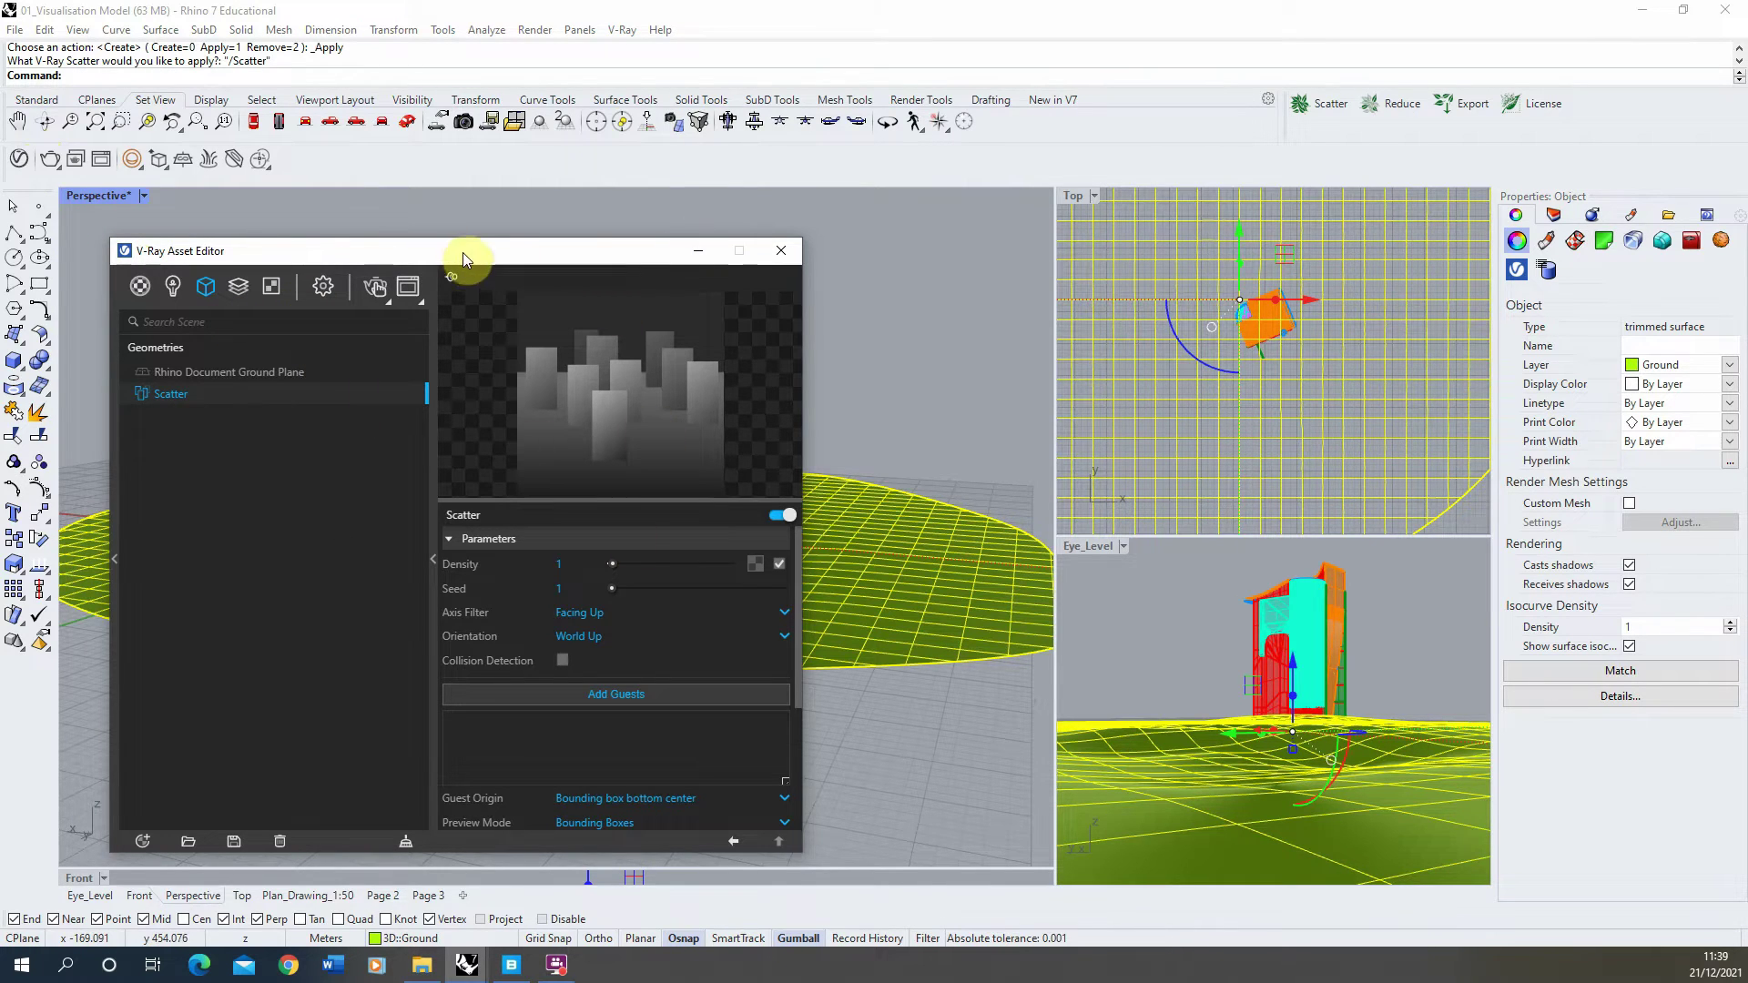
pyautogui.moveTo(461, 255); pyautogui.dragTo(1309, 239)
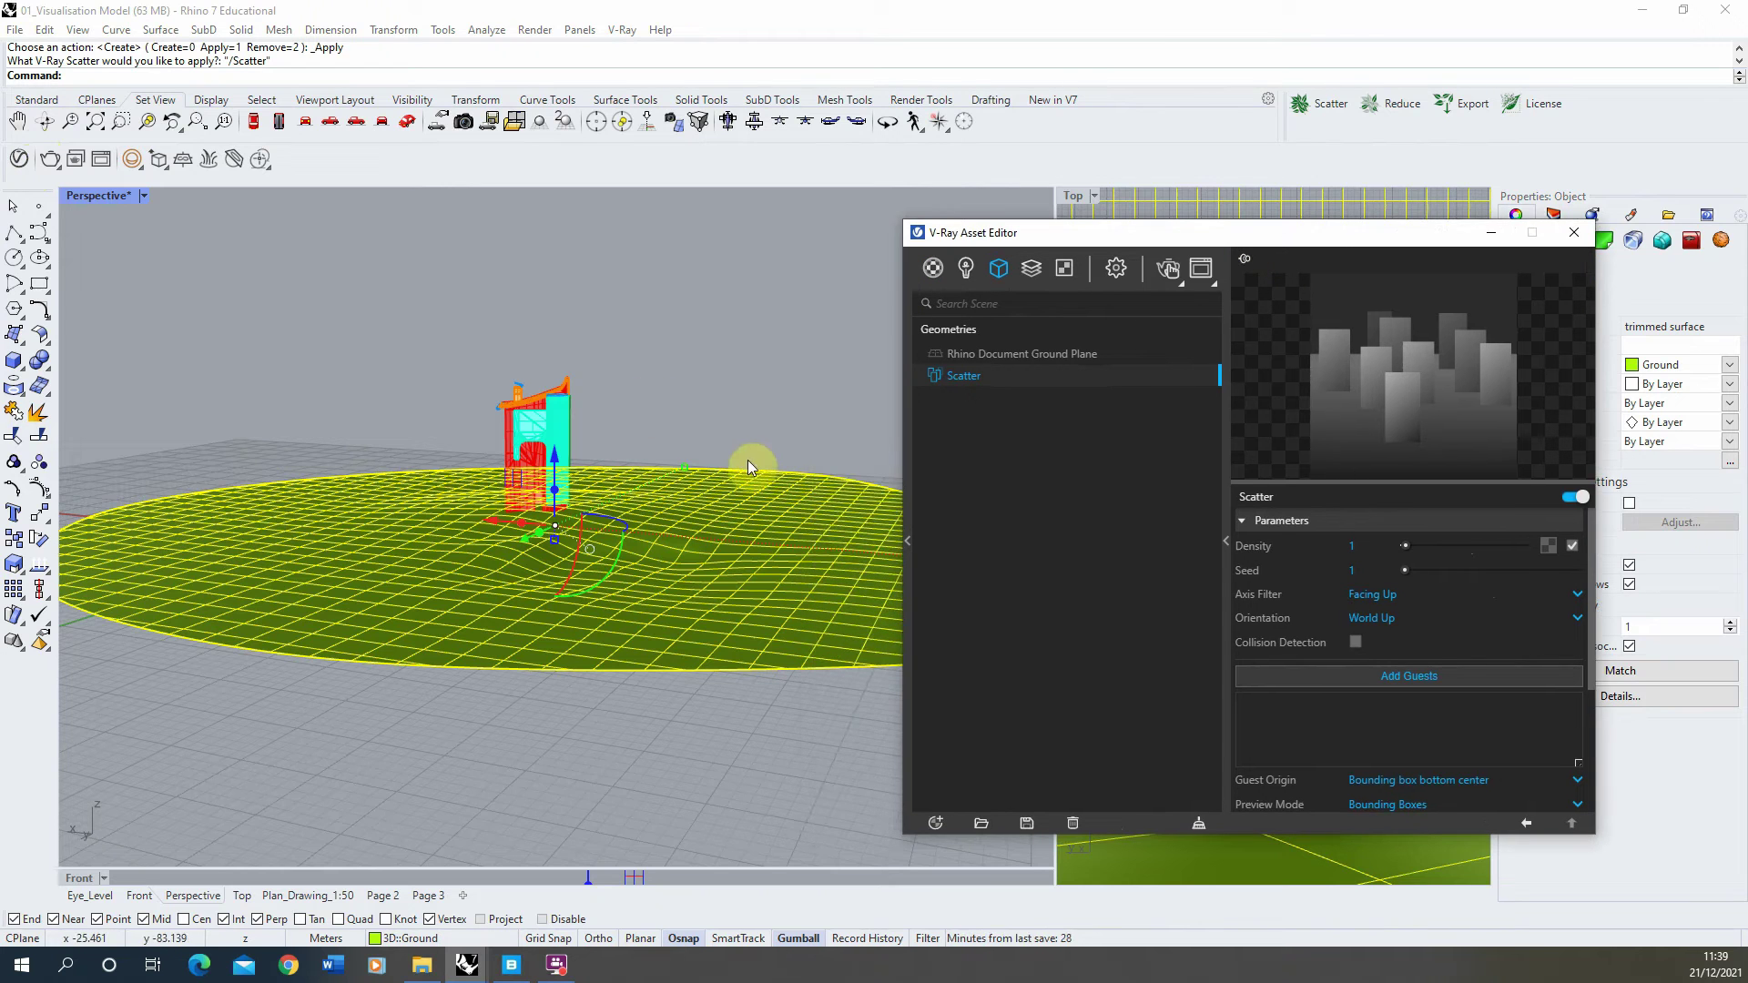
pyautogui.moveTo(741, 477); pyautogui.dragTo(473, 548, button='right')
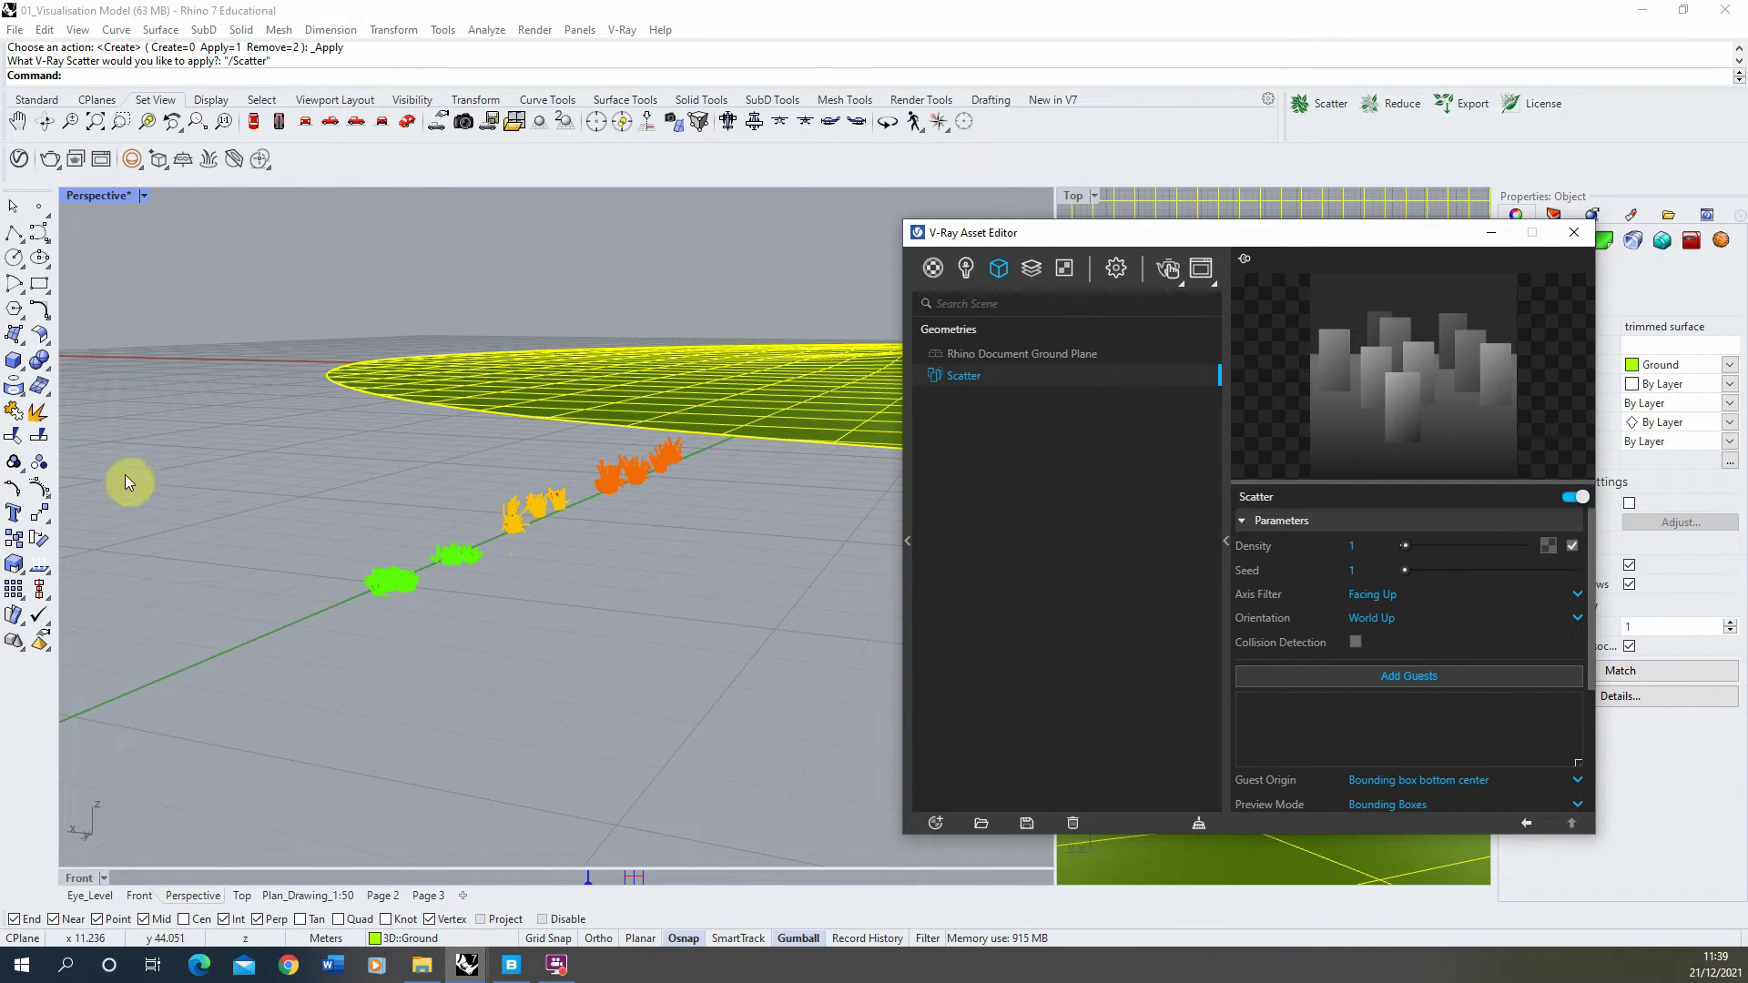
pyautogui.moveTo(495, 545); pyautogui.dragTo(357, 623)
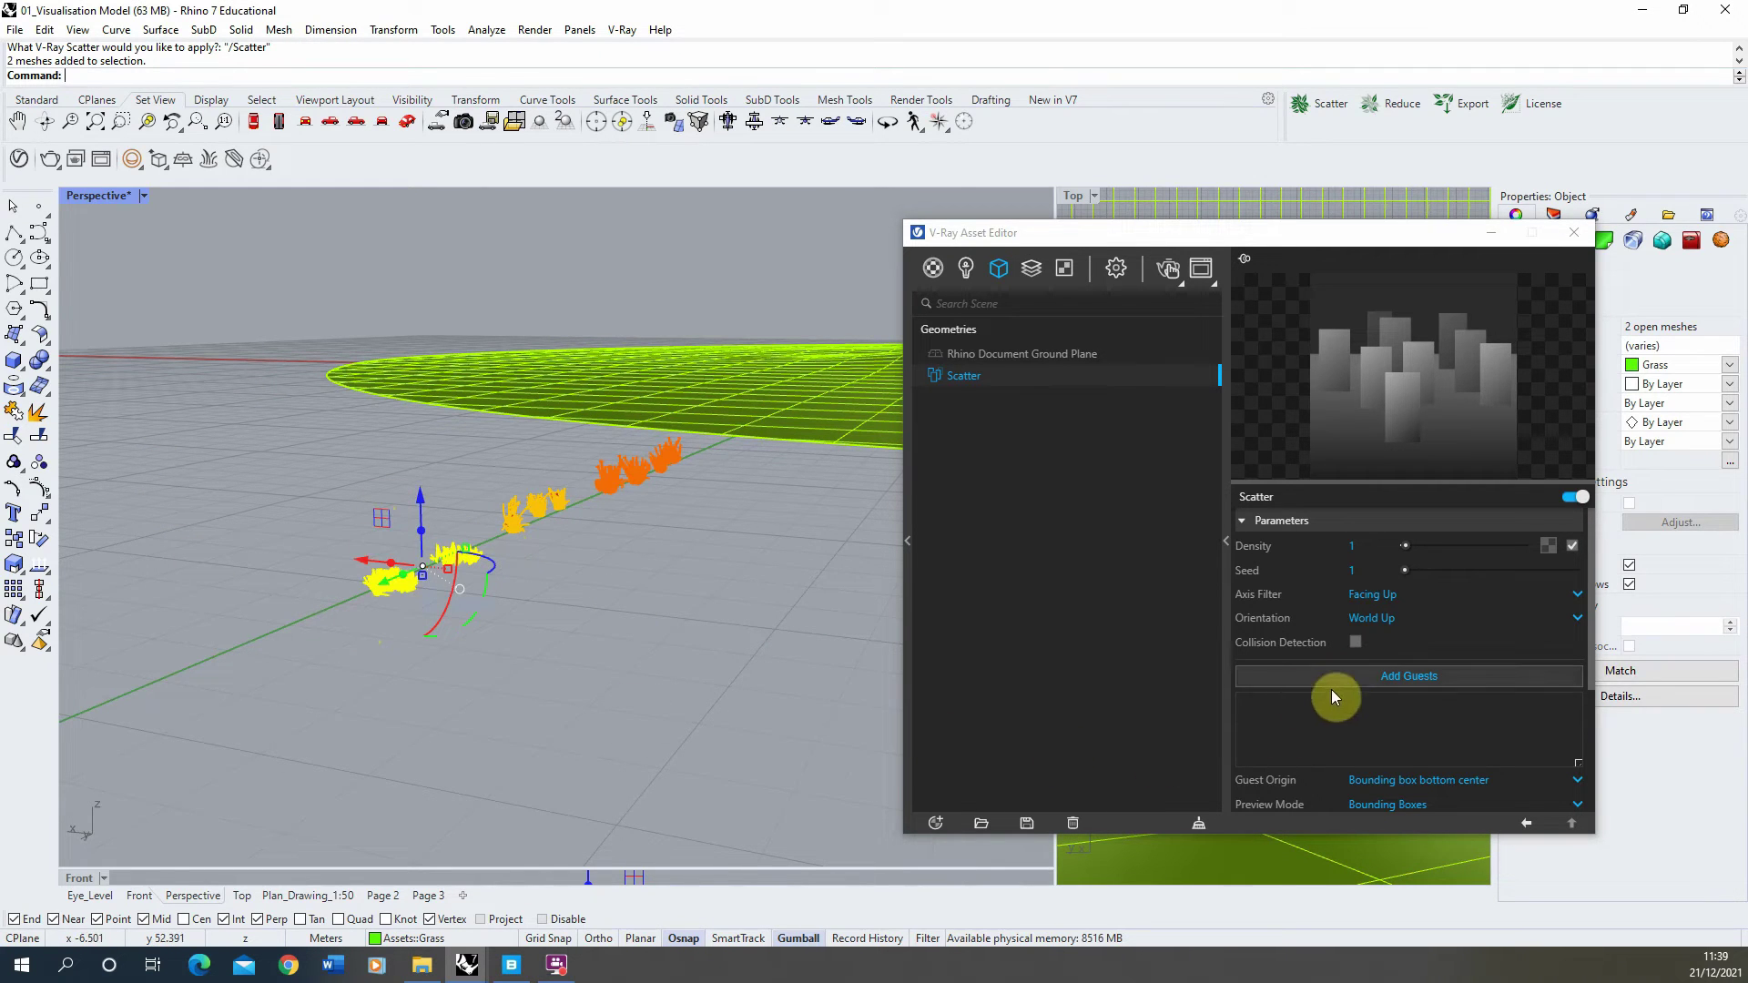
pyautogui.click(1408, 678)
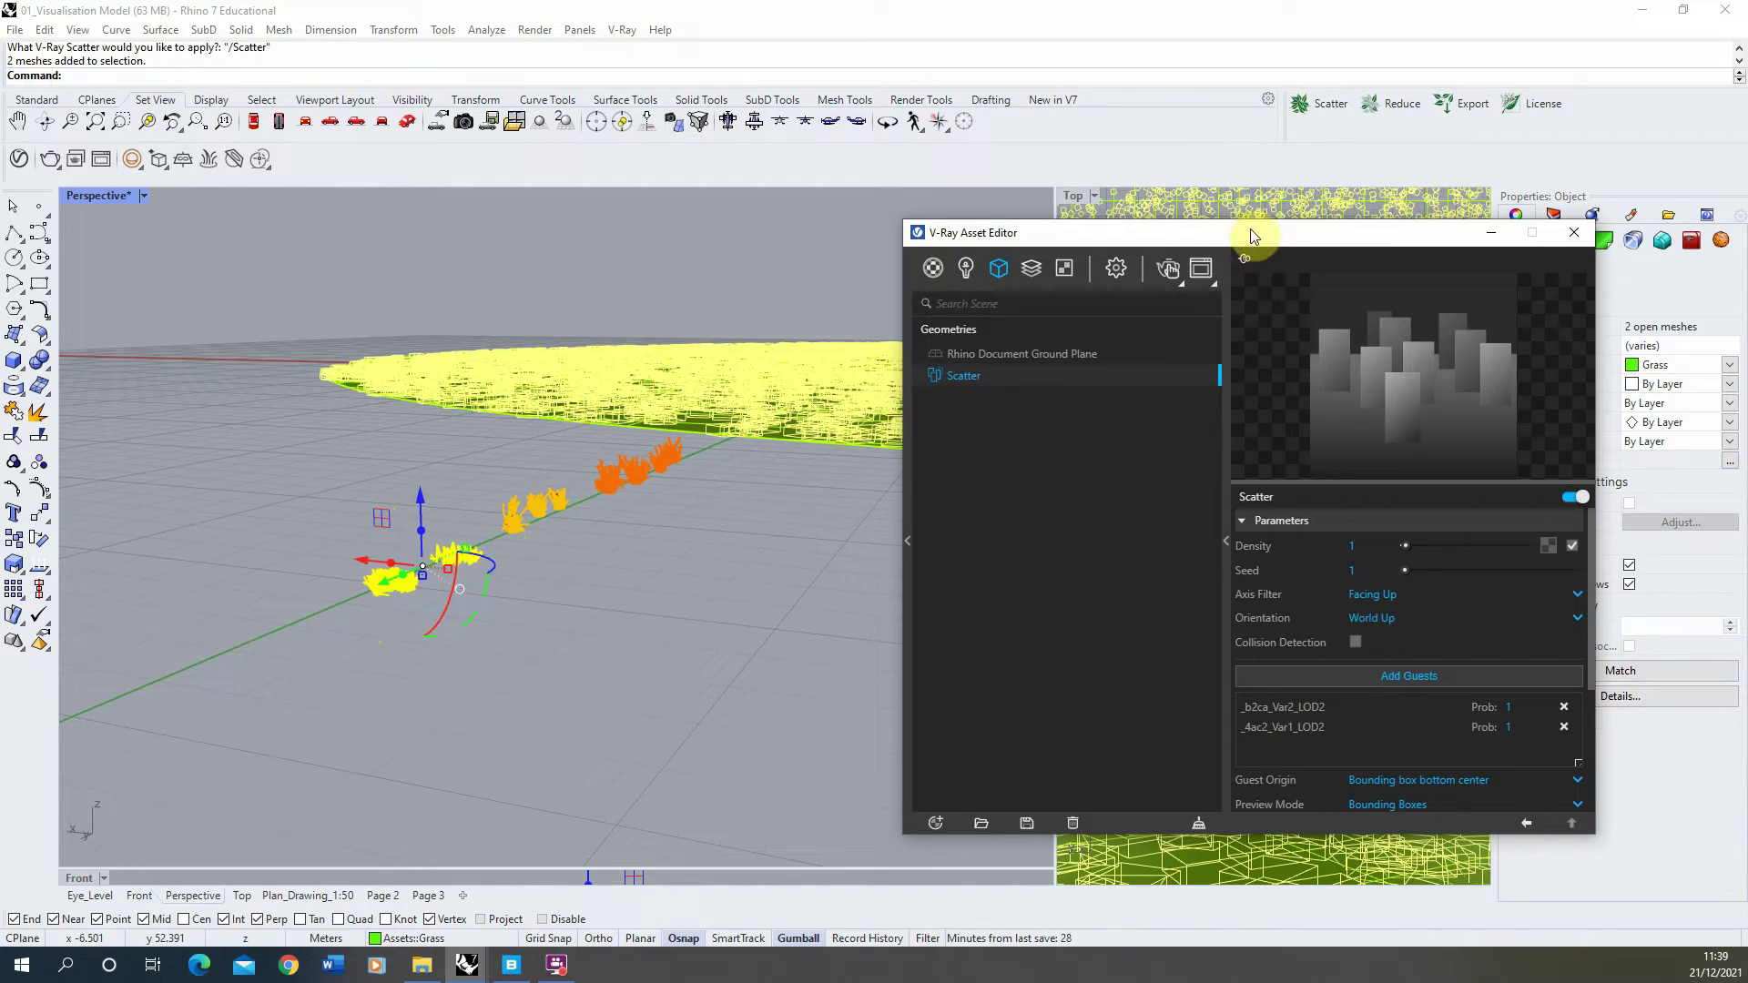
# Start an interactive V-Ray render of the Eye_Level view to preview the scattered grass.
pyautogui.moveTo(291, 472); pyautogui.dragTo(117, 546, button='right')
pyautogui.scroll(5, 587, 472)
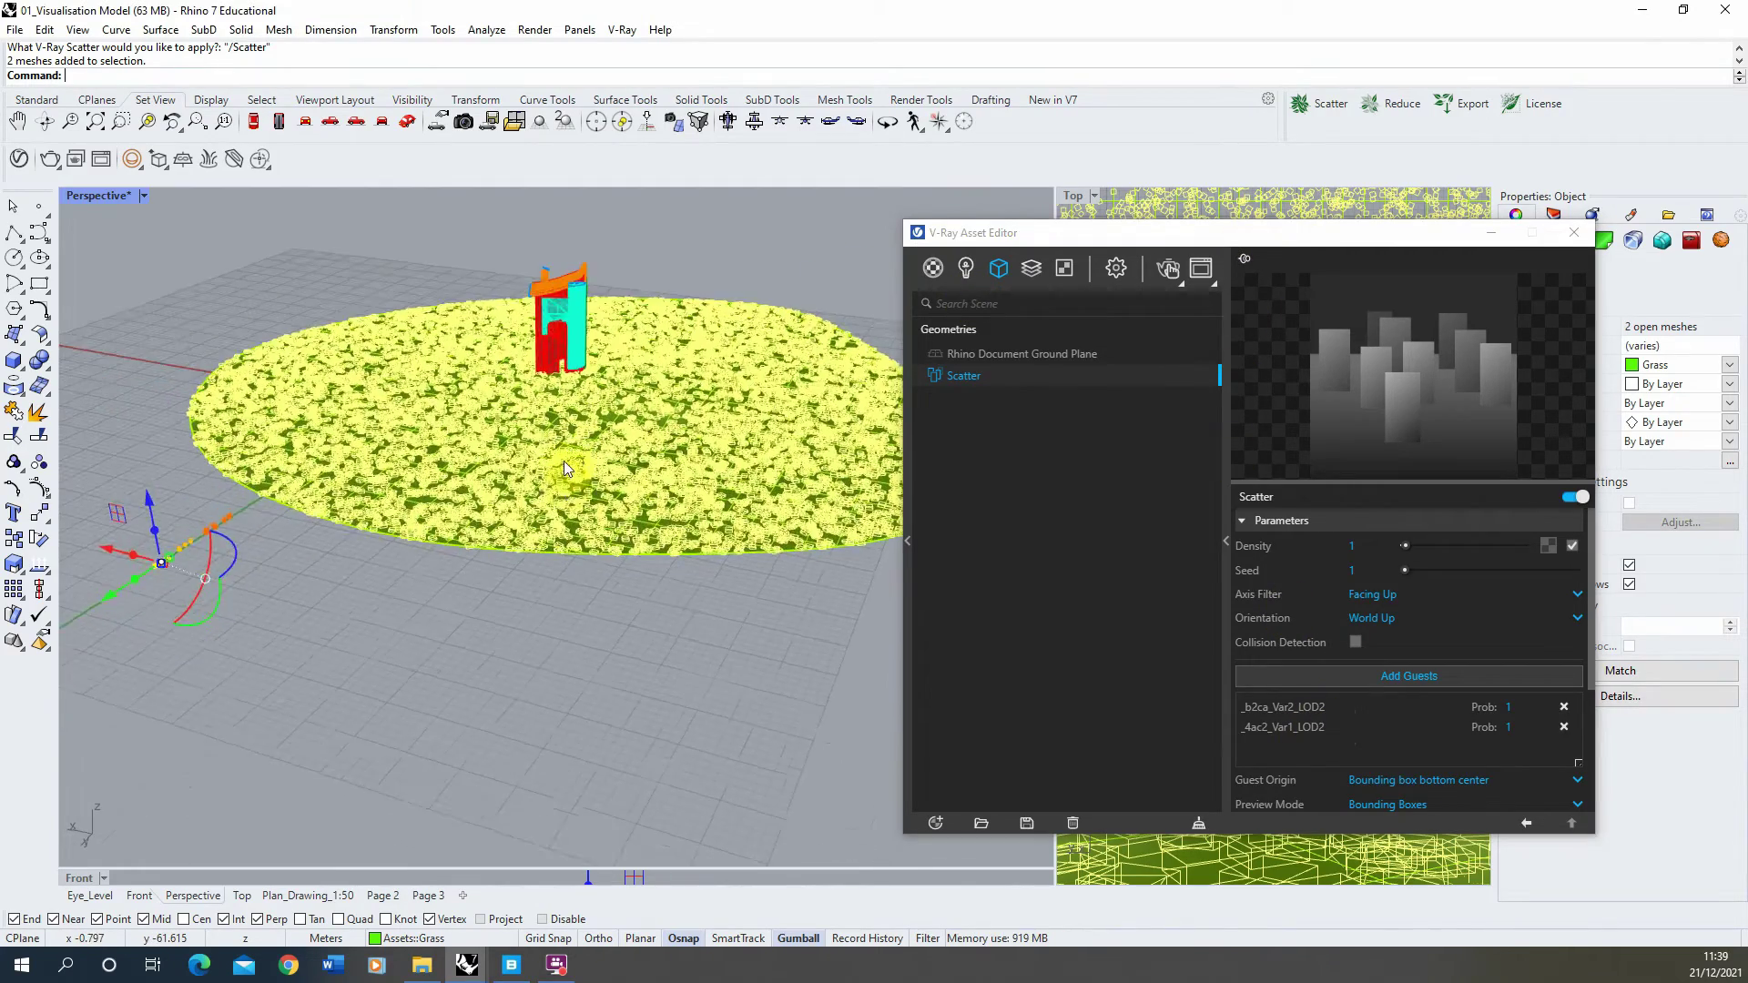
pyautogui.scroll(-5, 502, 543)
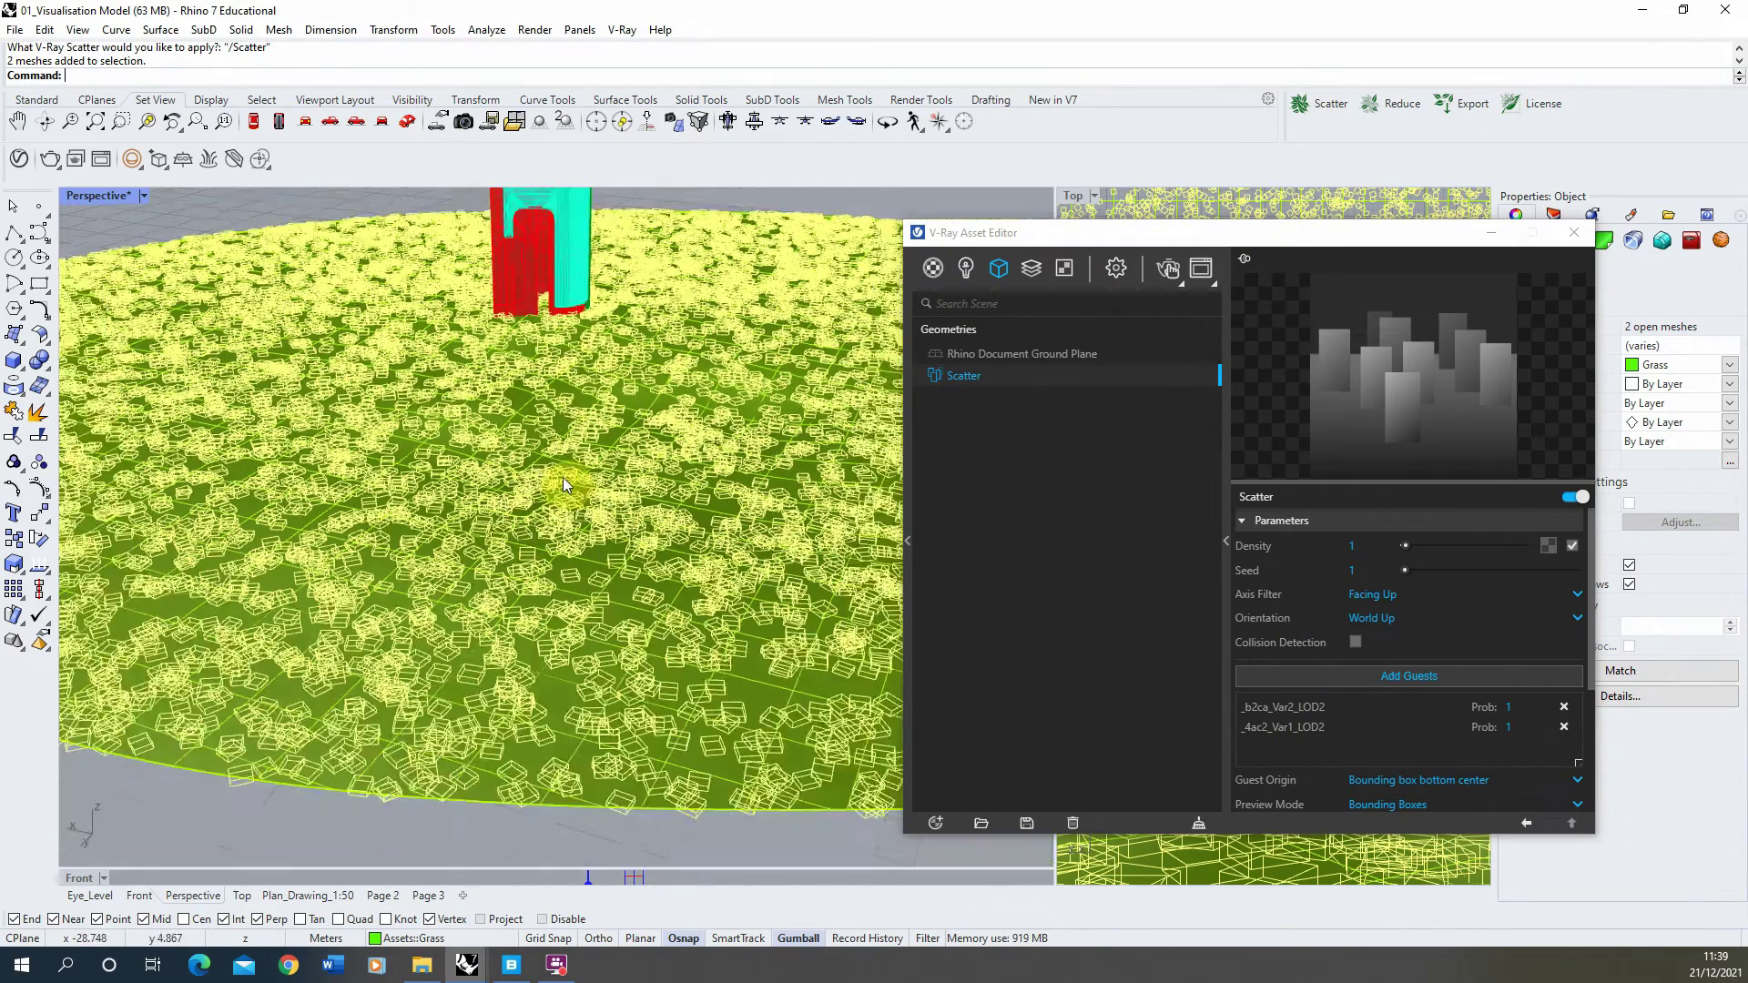
pyautogui.scroll(-5, 502, 544)
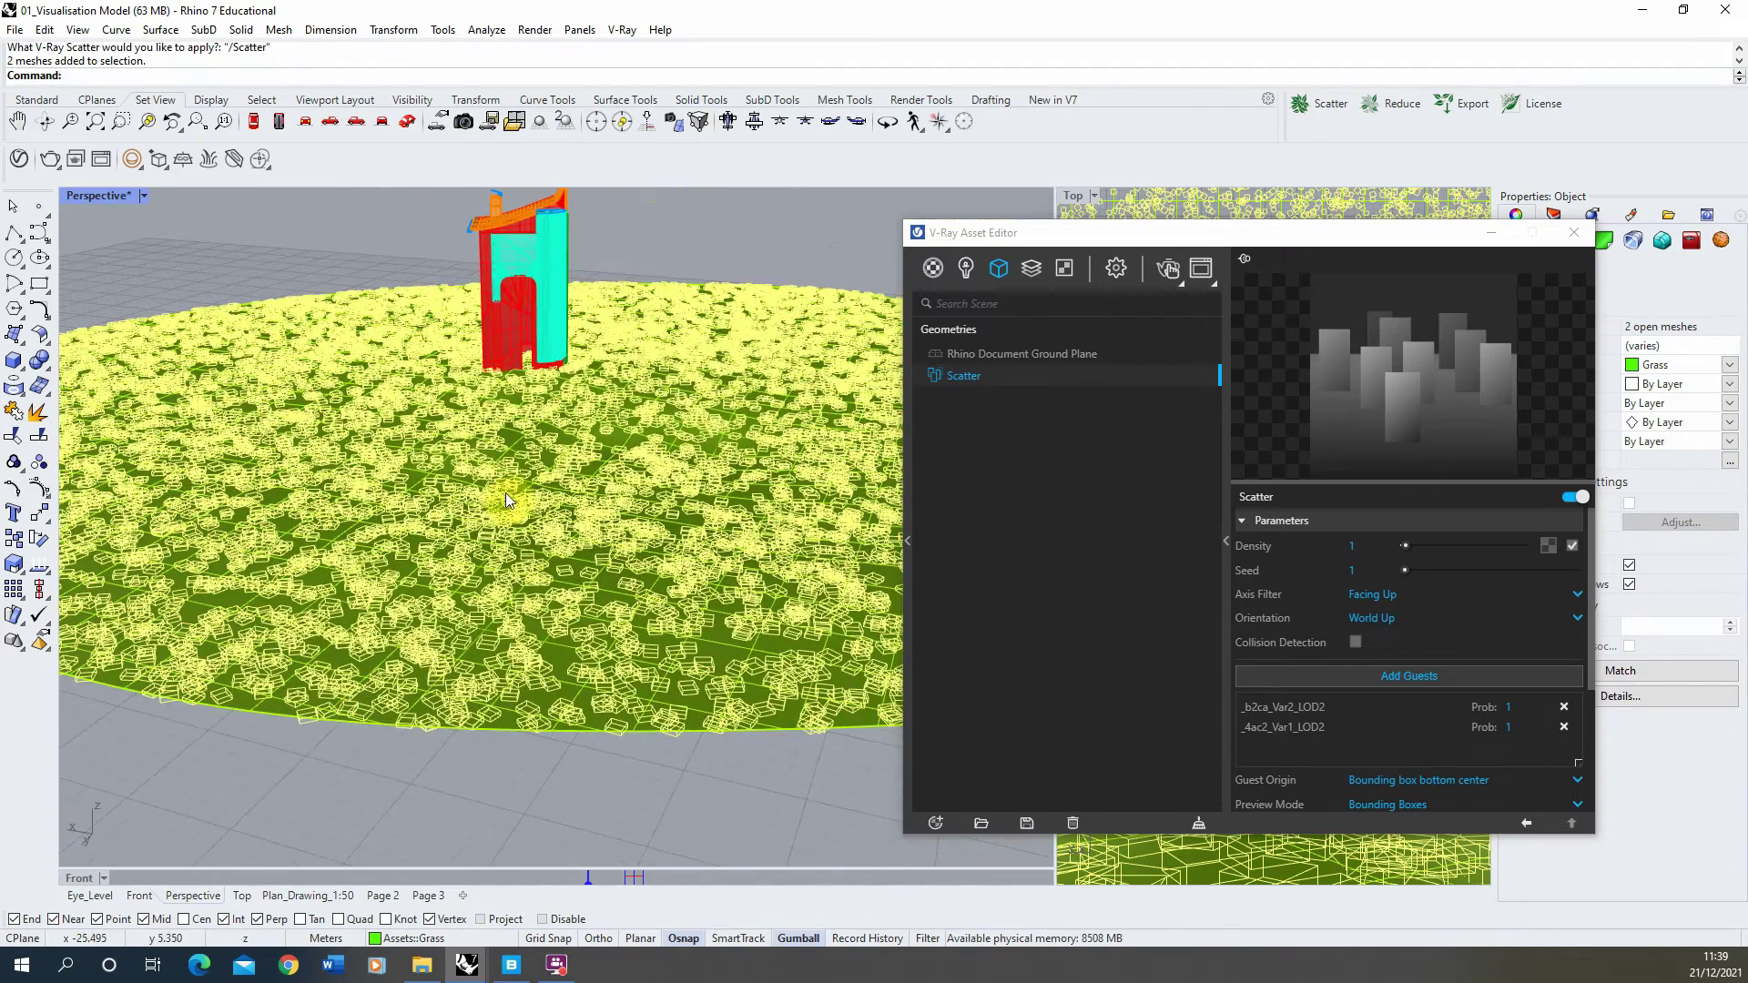
pyautogui.moveTo(1151, 228); pyautogui.dragTo(286, 215)
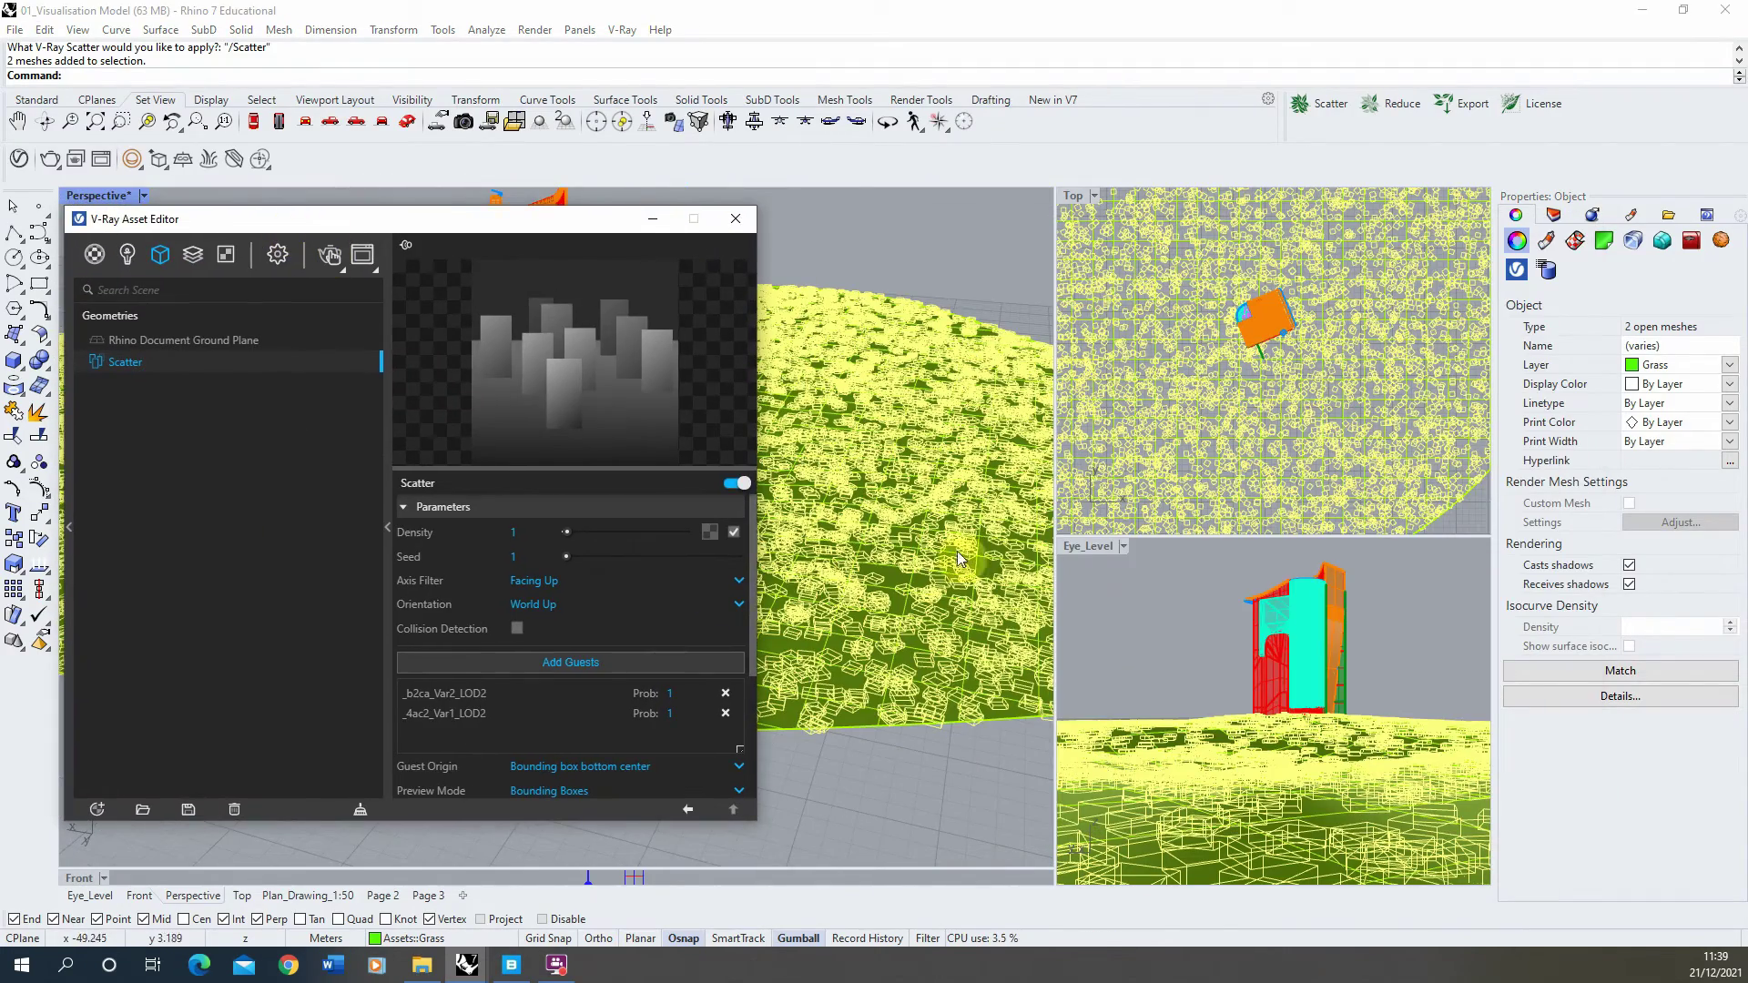
pyautogui.click(1104, 547)
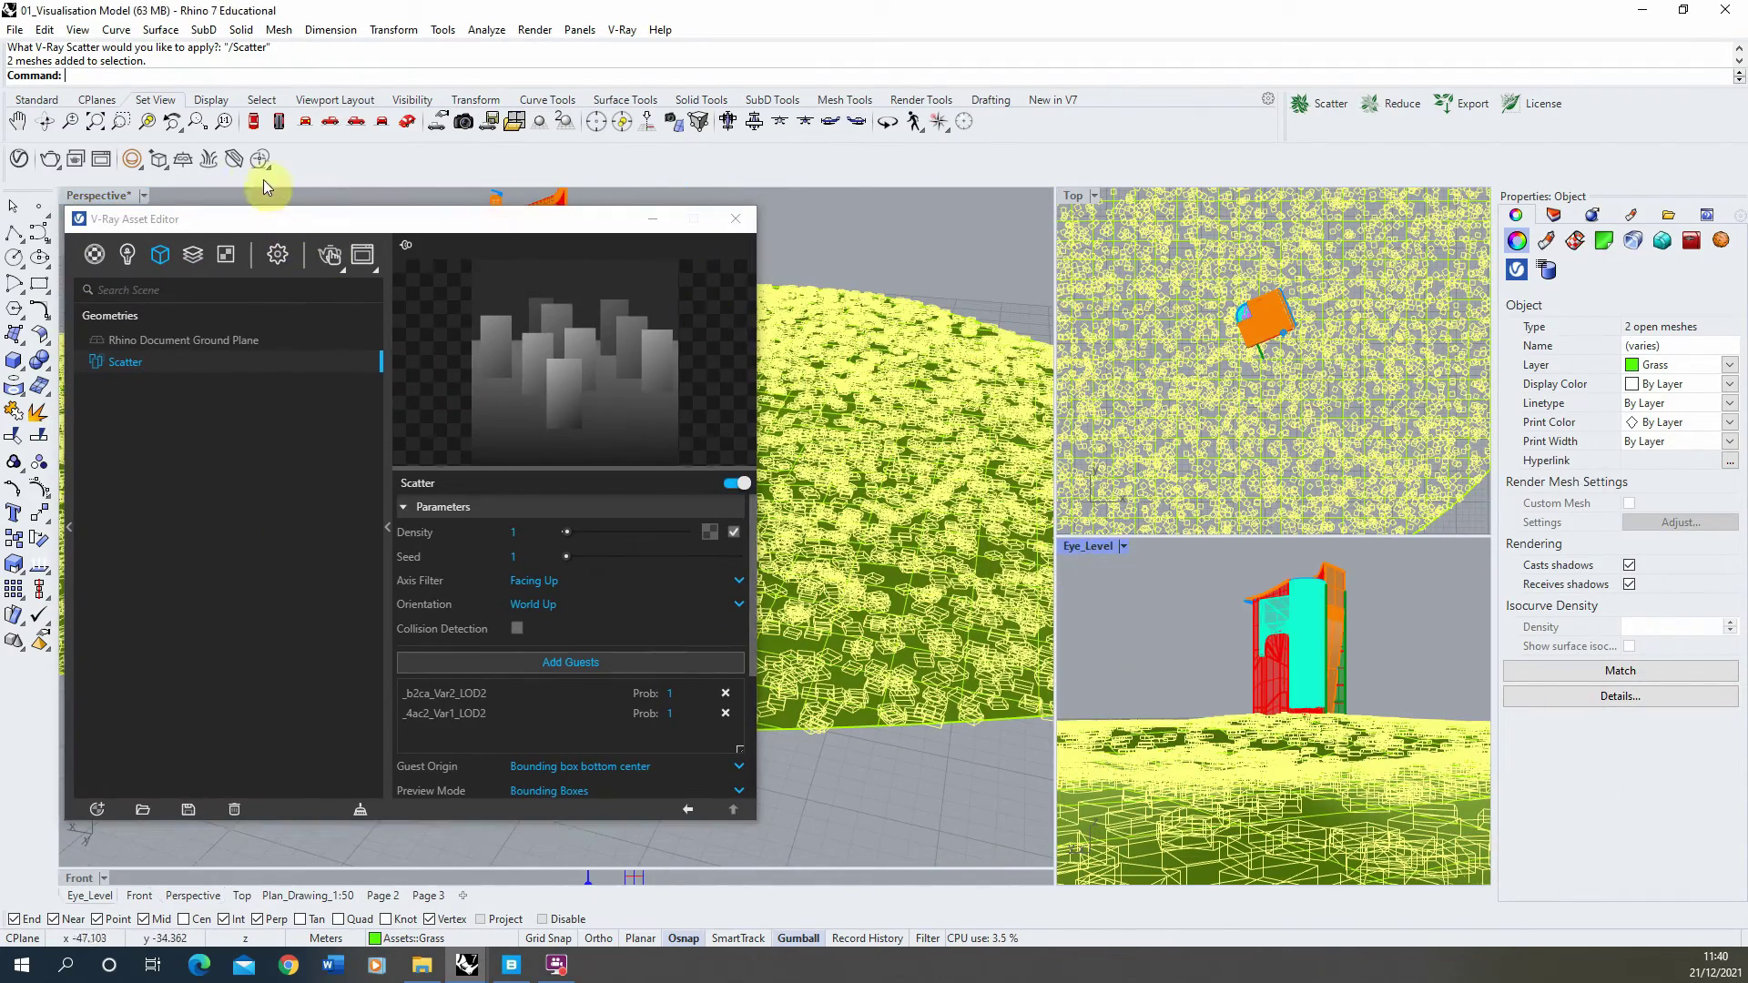
pyautogui.click(357, 257)
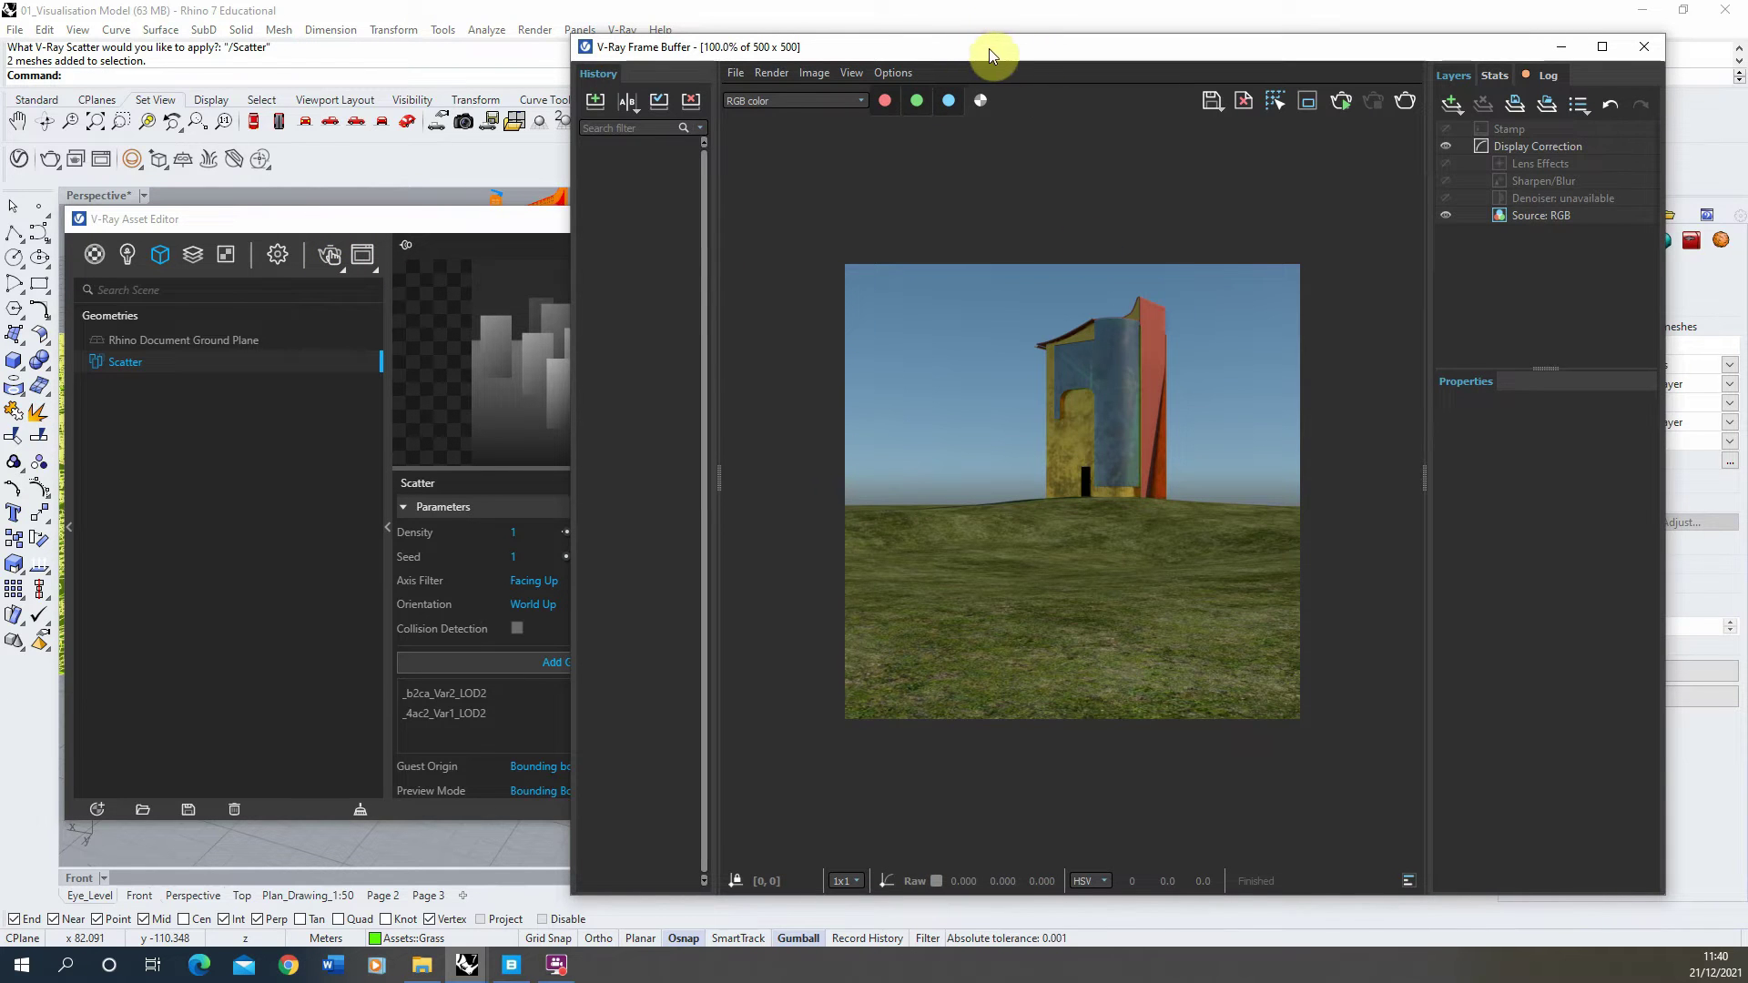
pyautogui.moveTo(597, 217); pyautogui.dragTo(565, 220)
pyautogui.click(1409, 100)
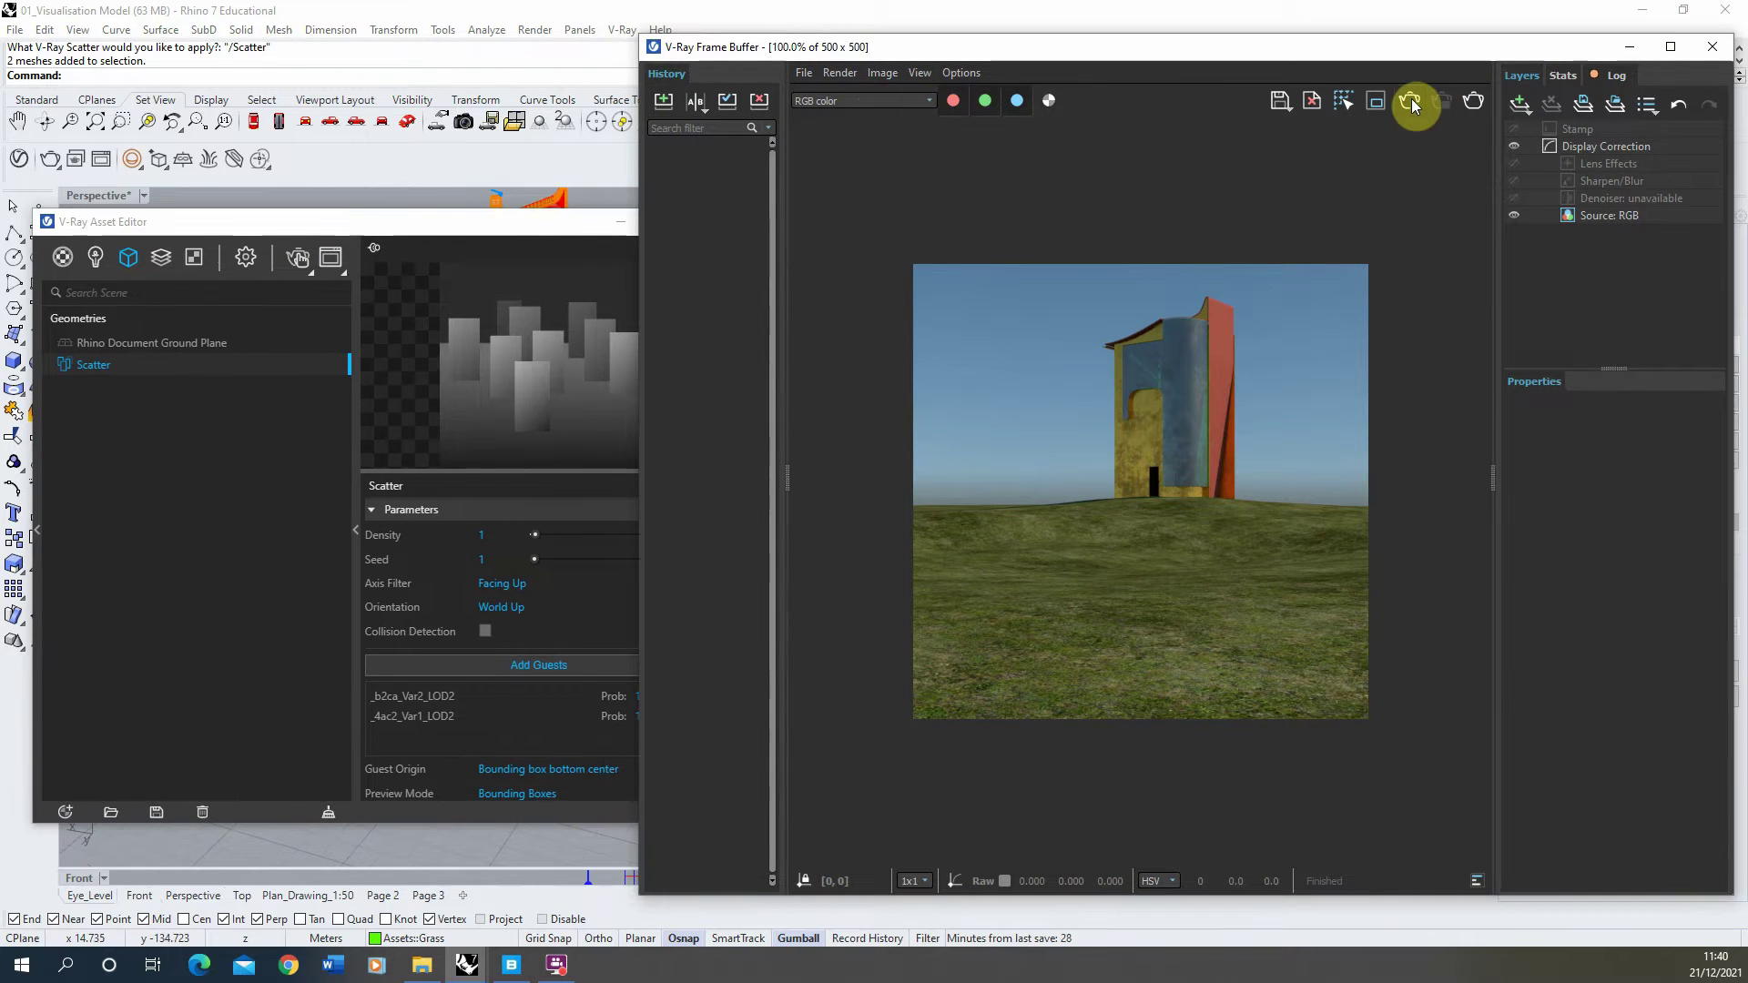
# Increase the Scatter density to about 11.4.
pyautogui.click(541, 224)
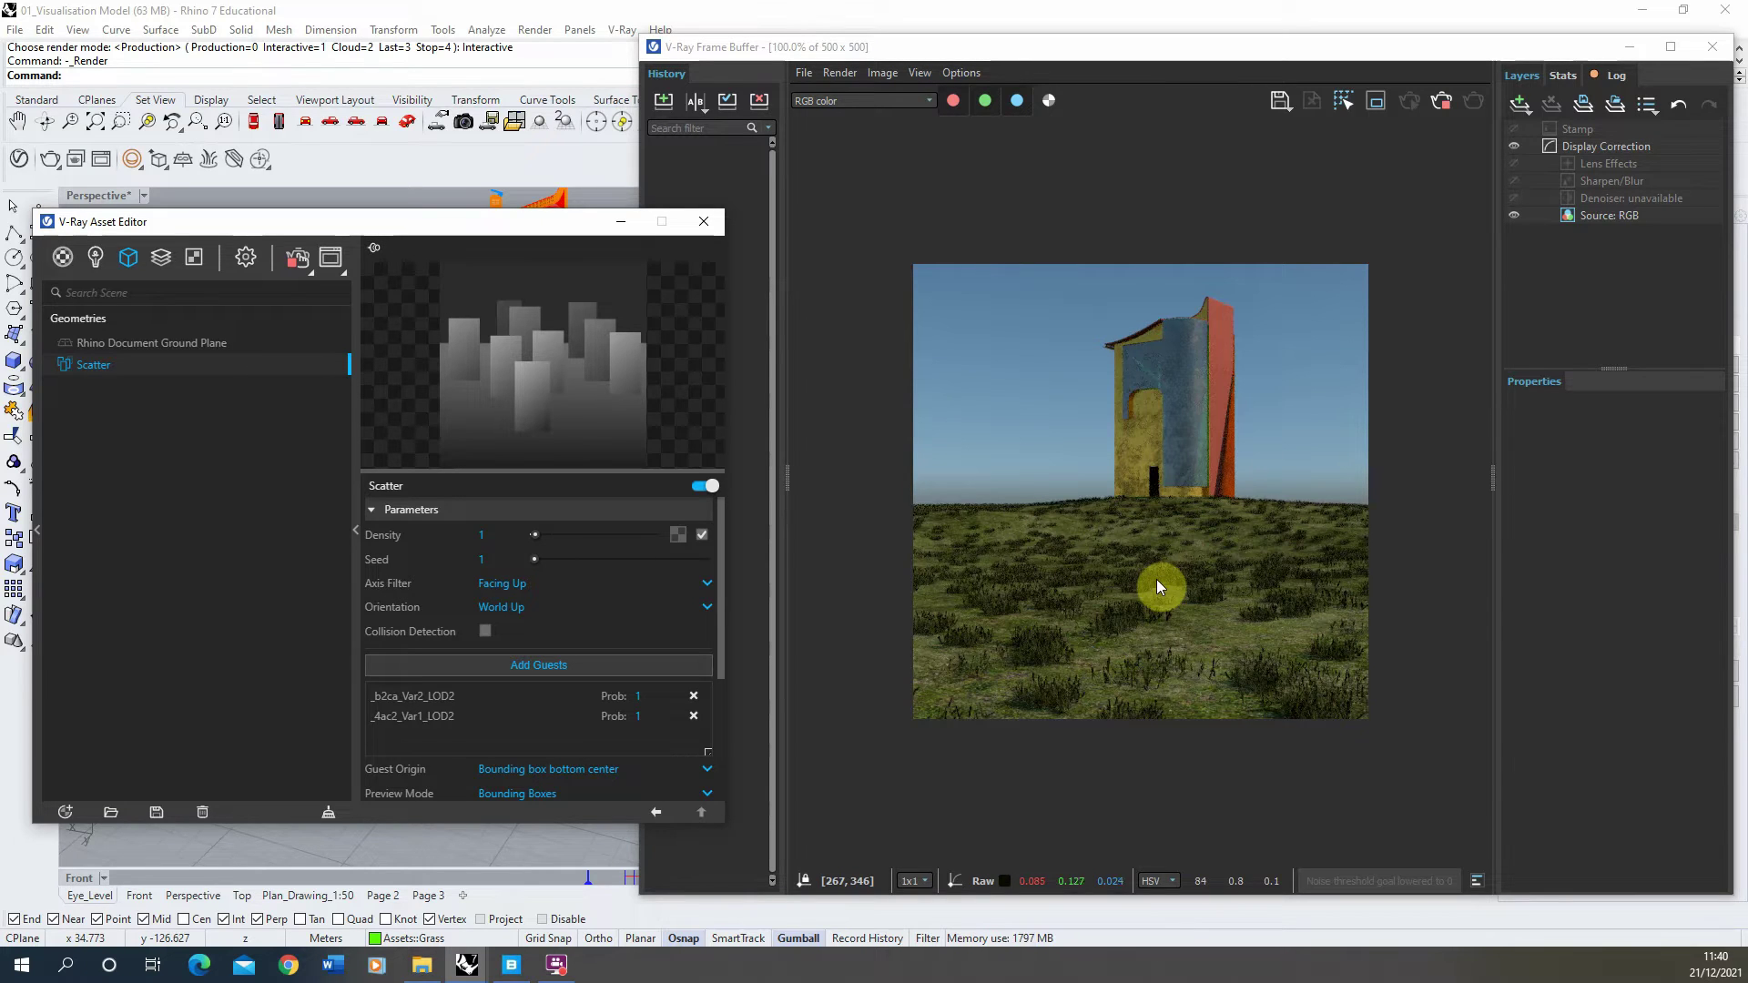
pyautogui.click(486, 534)
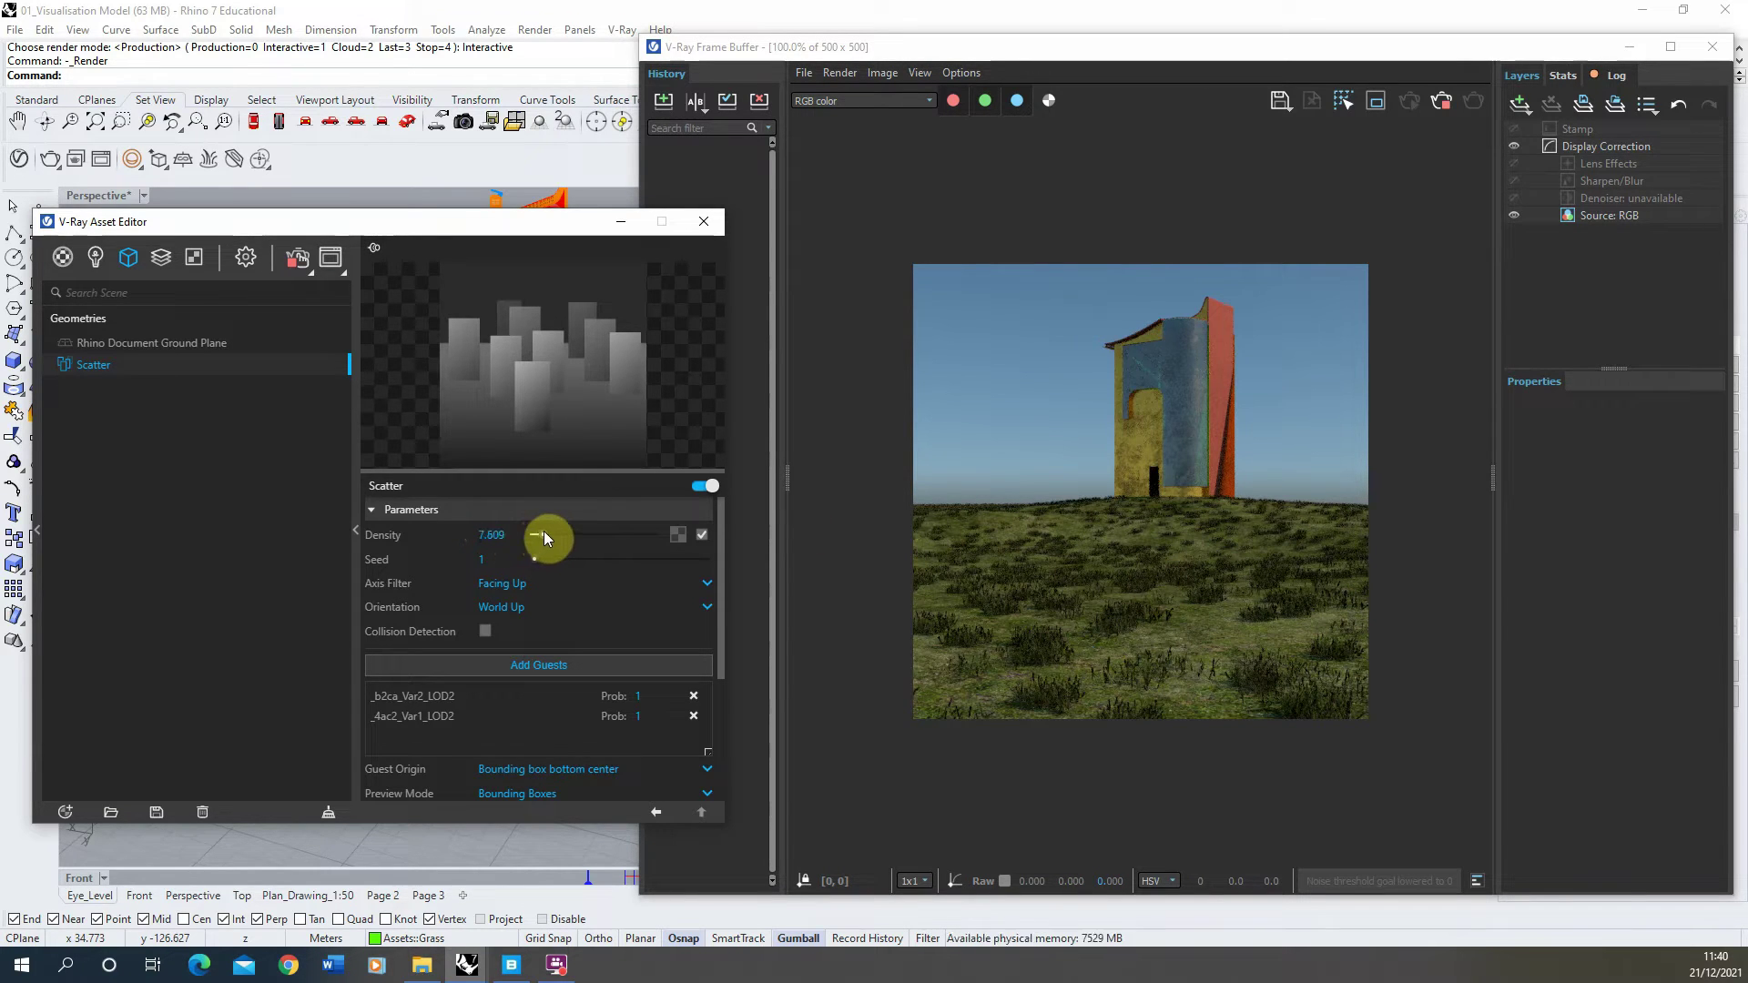
pyautogui.moveTo(543, 532); pyautogui.dragTo(549, 532)
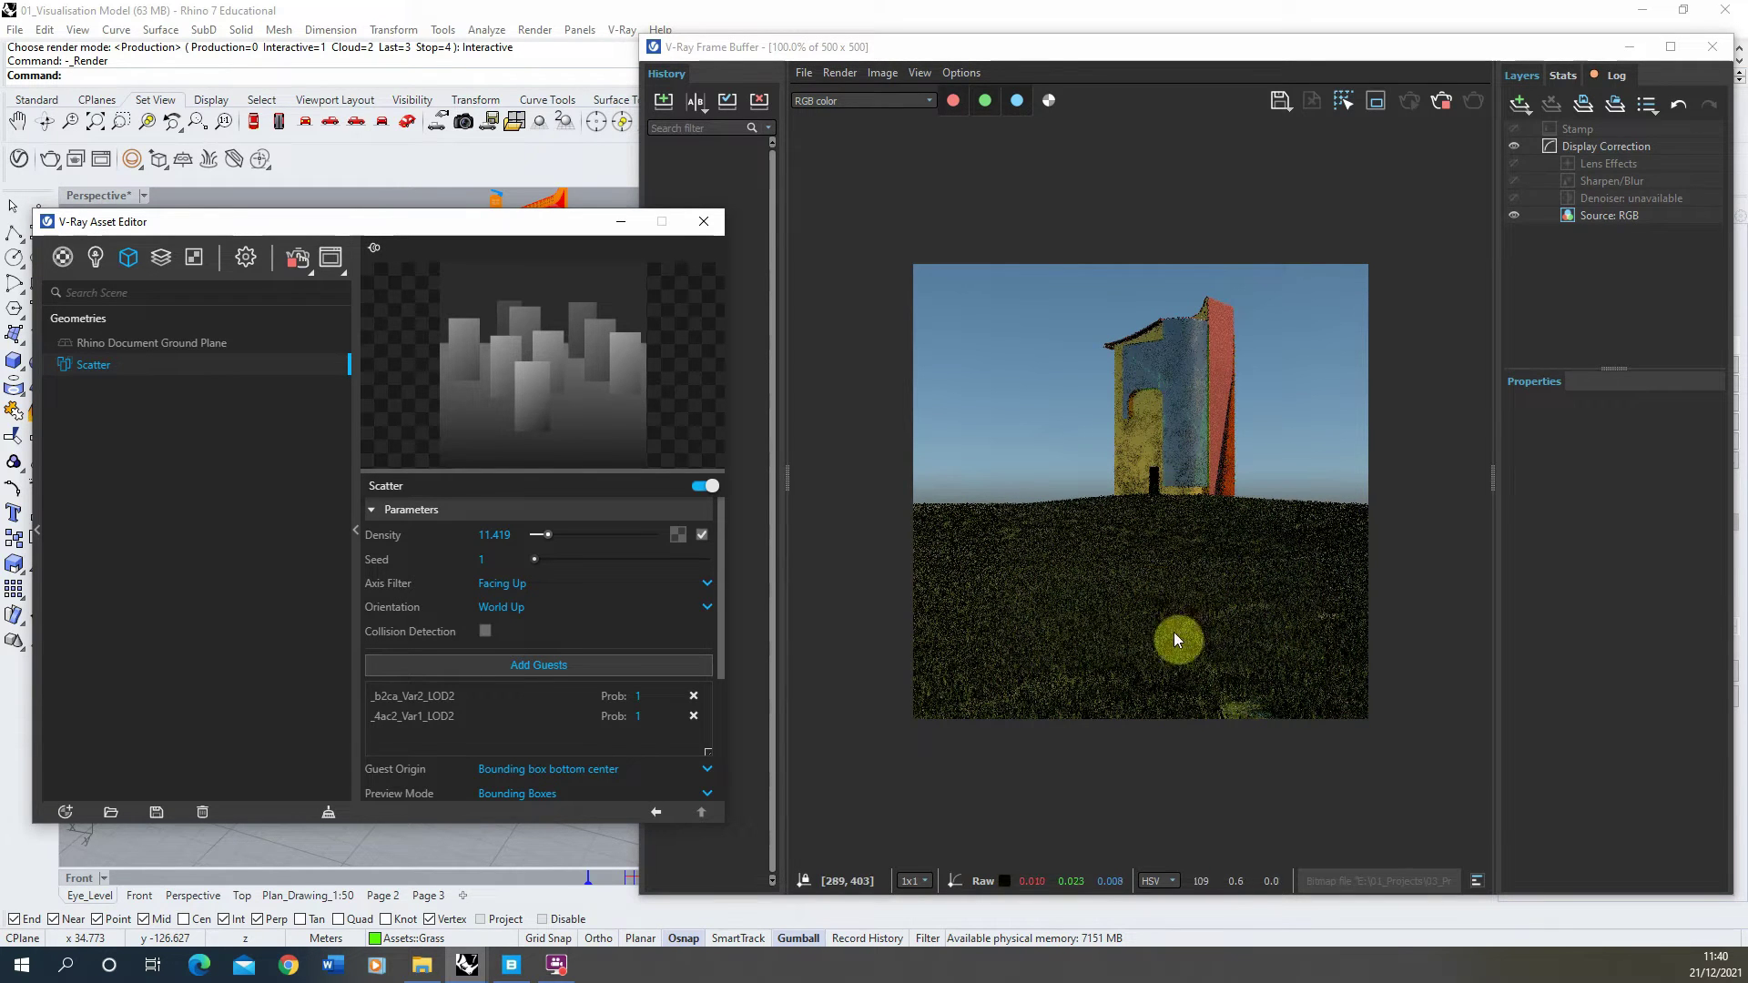
# Set the exposure of the render's Display Correction layer to -4.632.
pyautogui.scroll(1, 1160, 637)
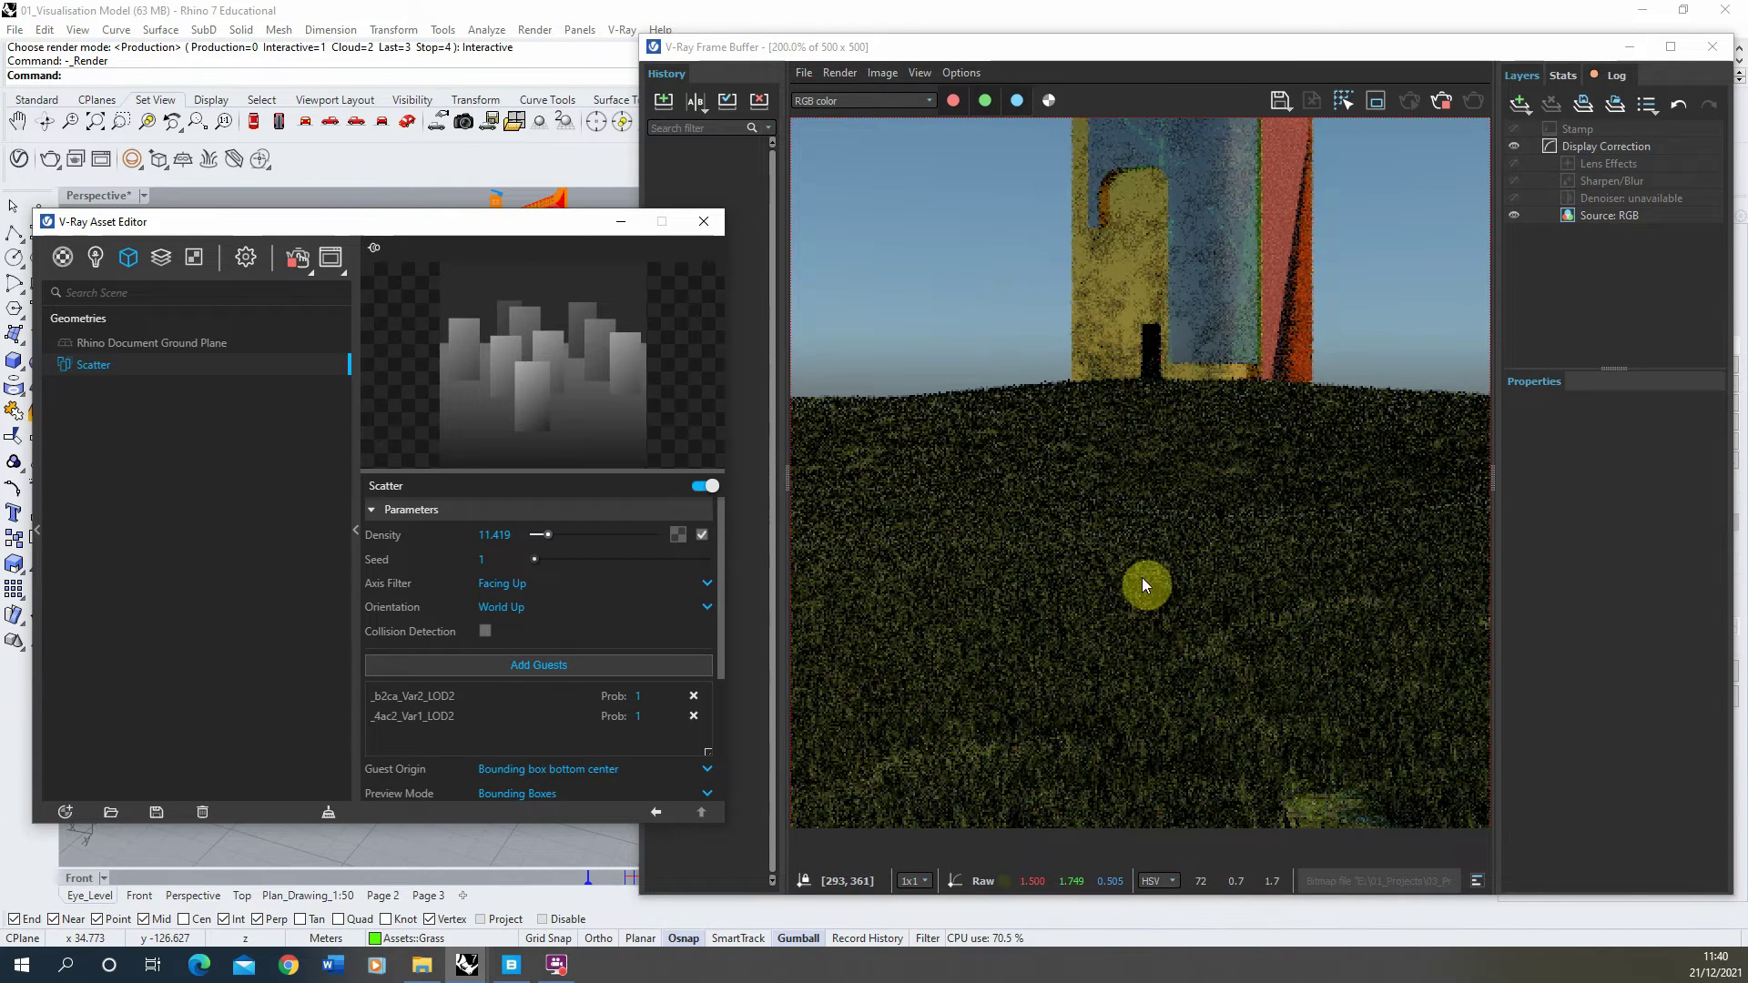
pyautogui.scroll(-1, 1145, 584)
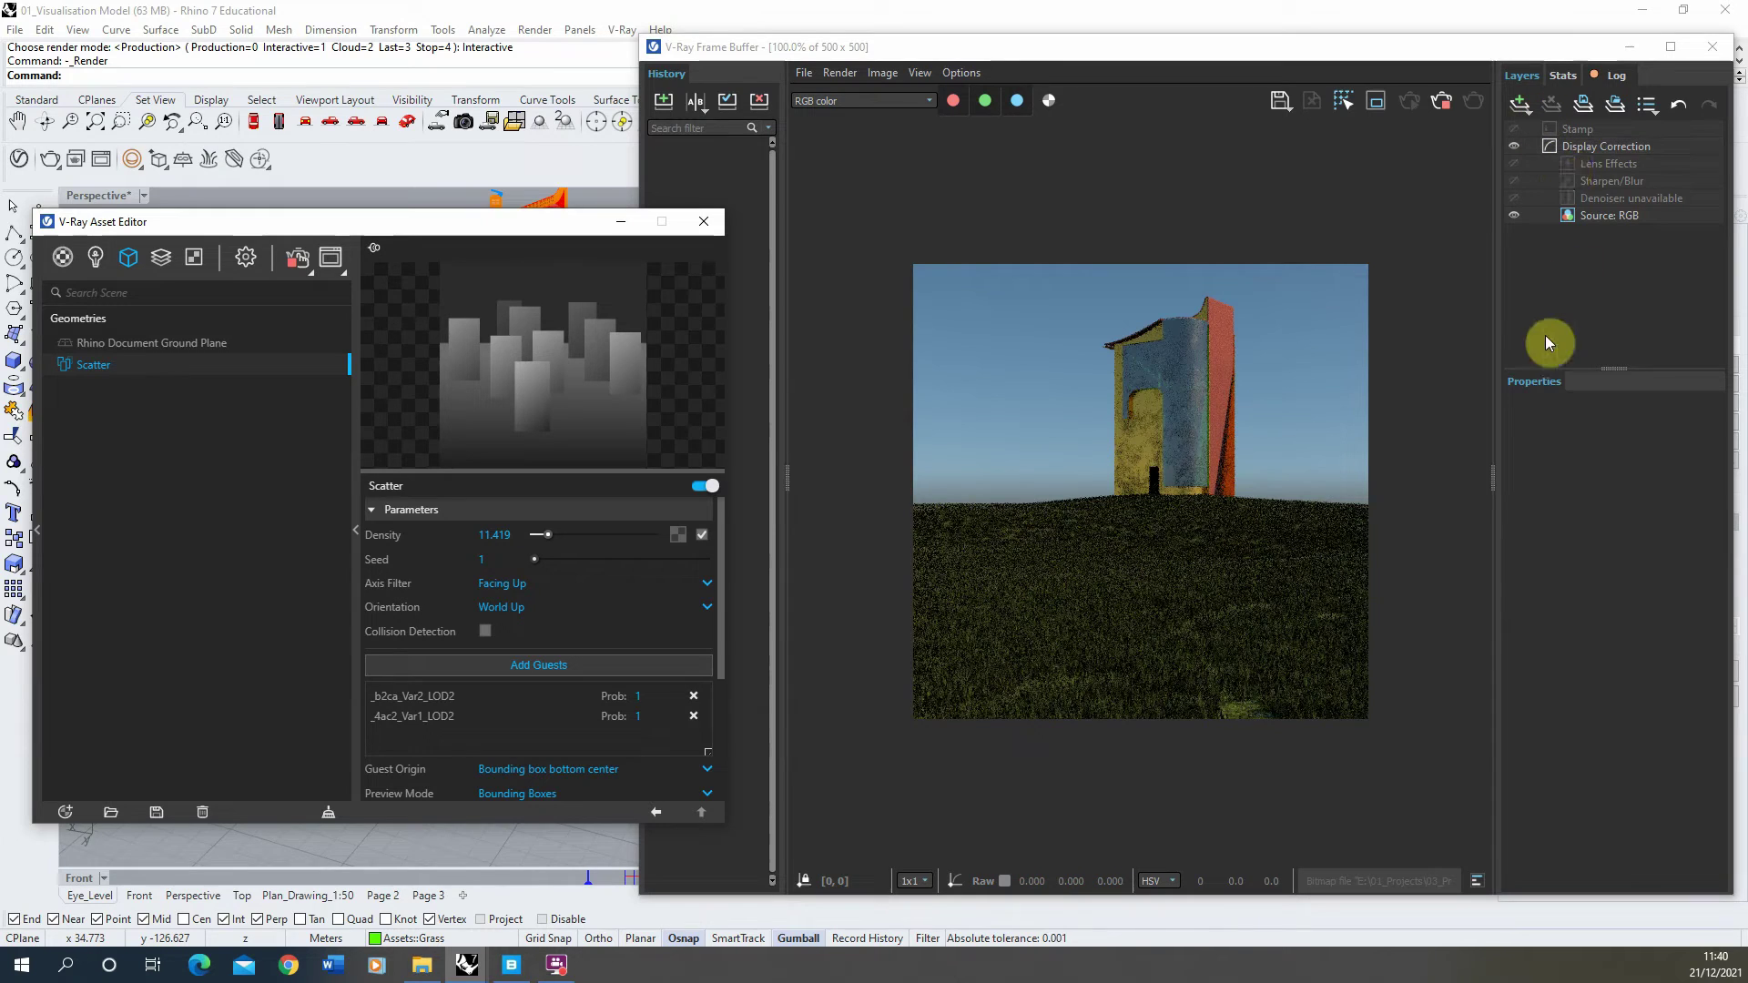
pyautogui.click(1569, 153)
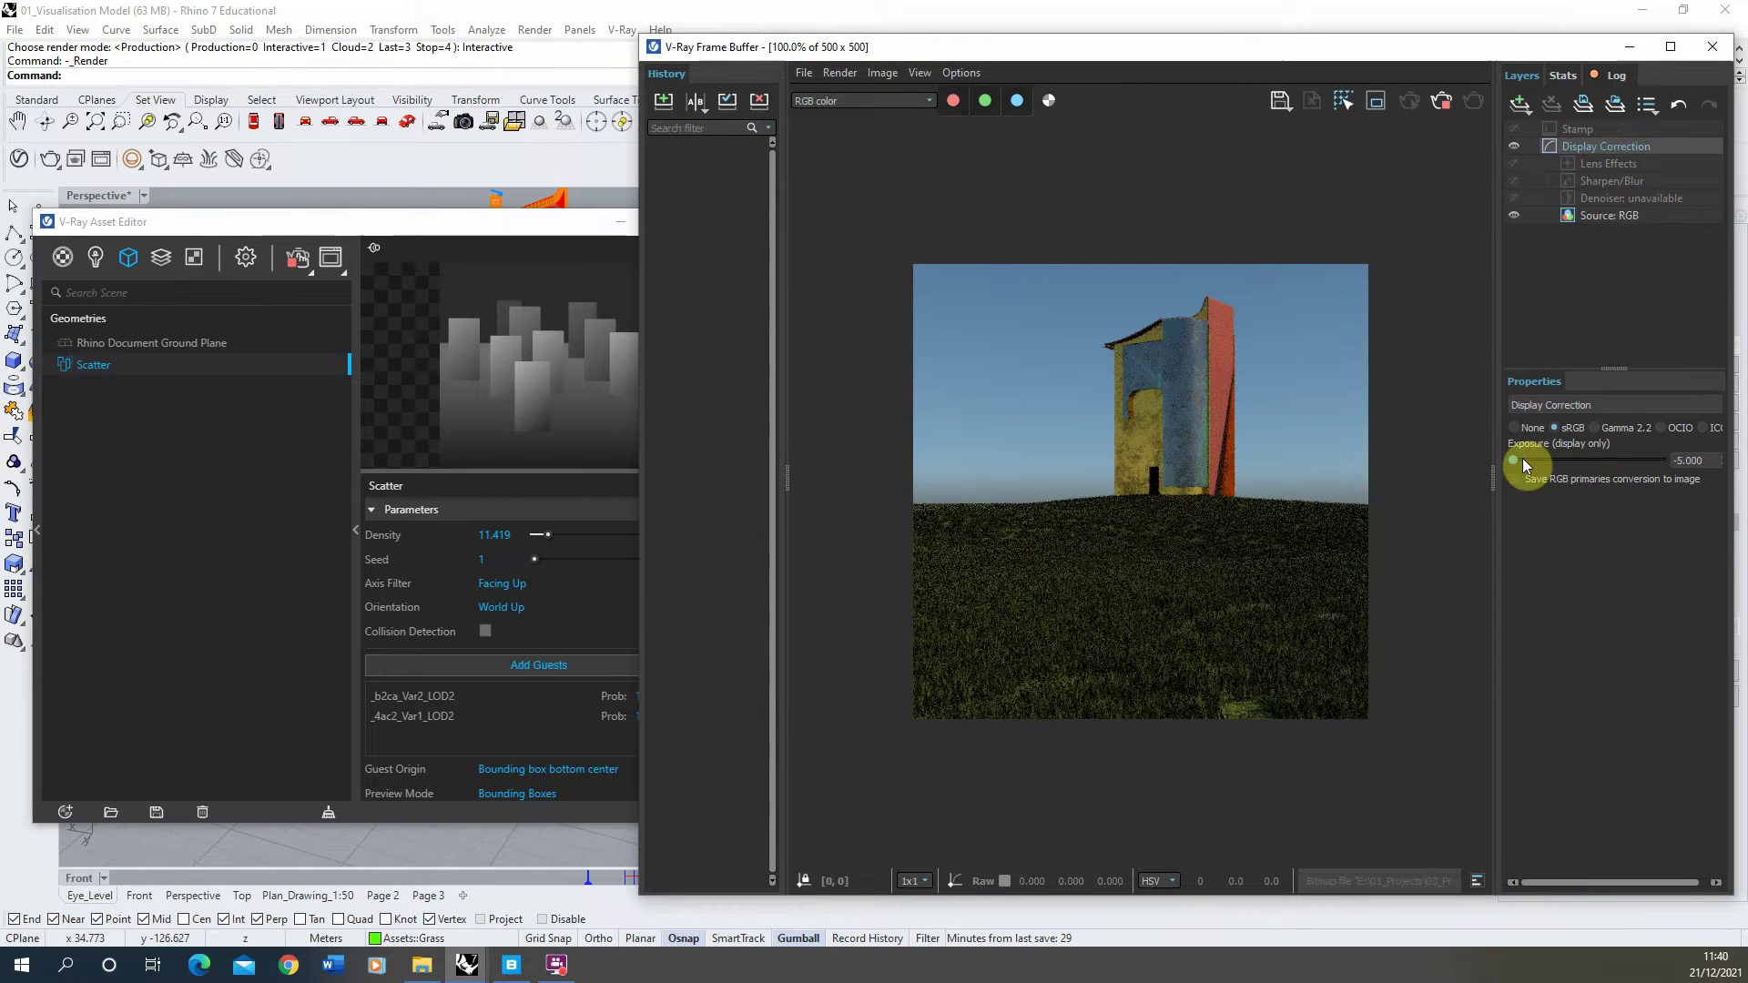
pyautogui.moveTo(1515, 456); pyautogui.dragTo(1519, 466)
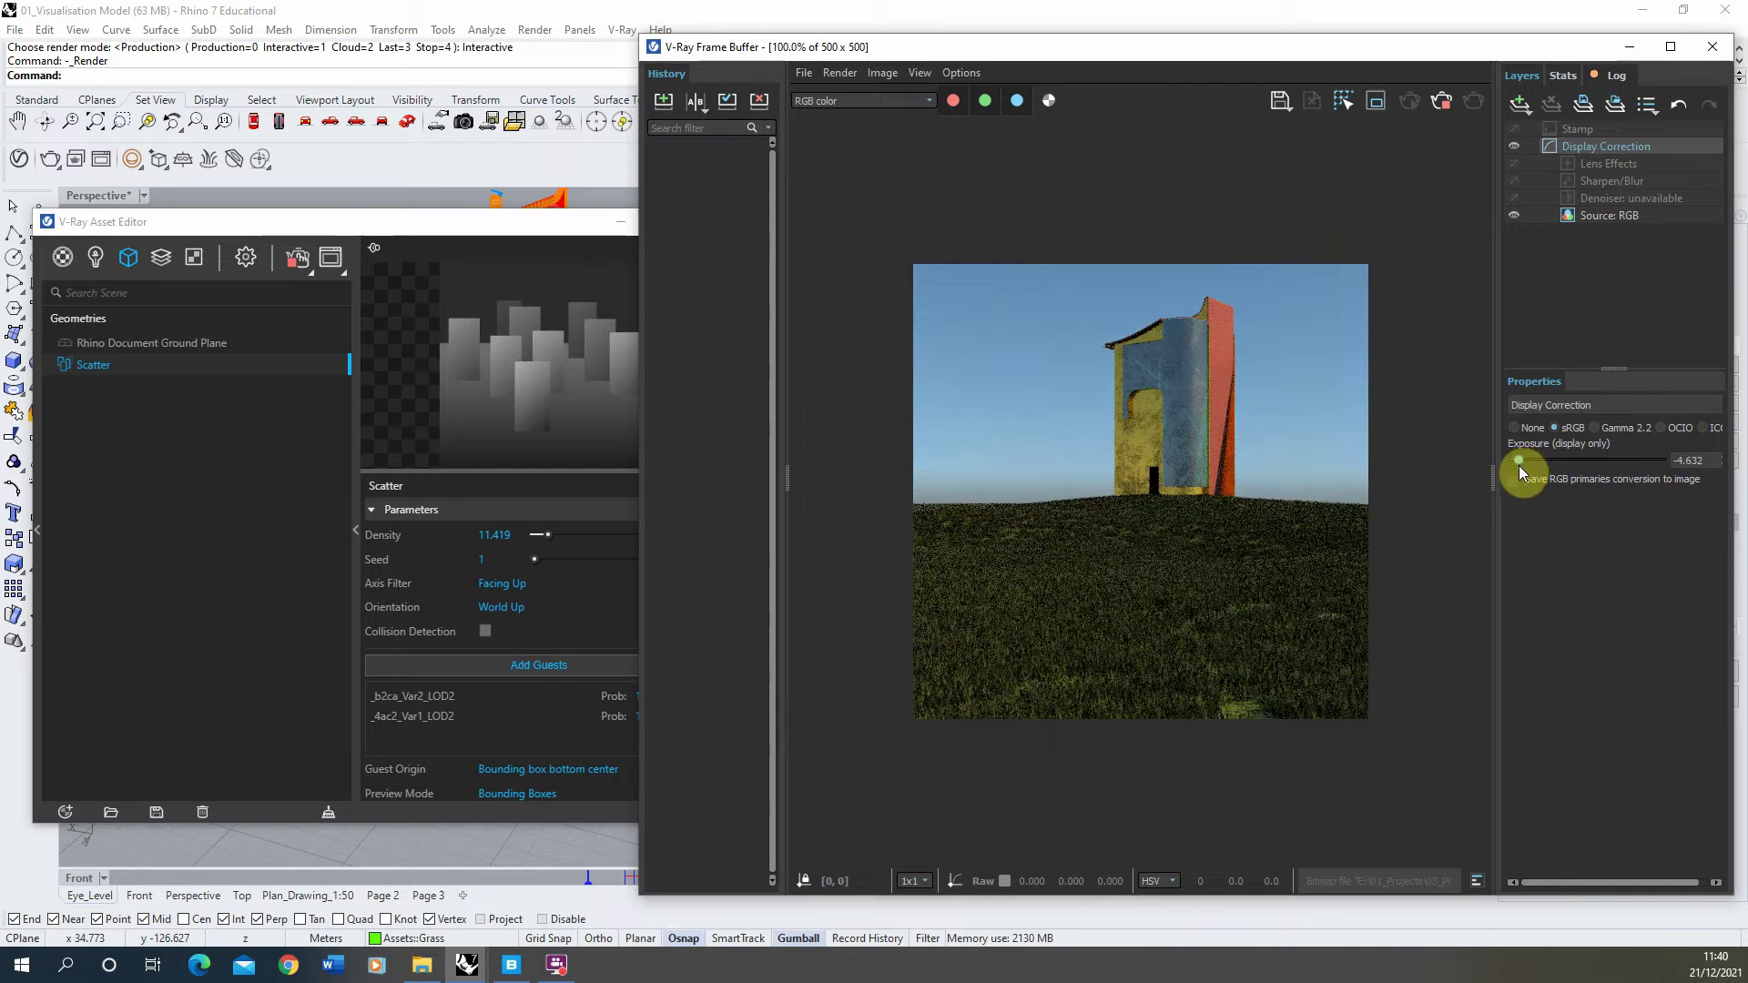
# Stop the interactive render and add the four flower meshes beside the ground surface to the Scatter's guests.
pyautogui.click(487, 221)
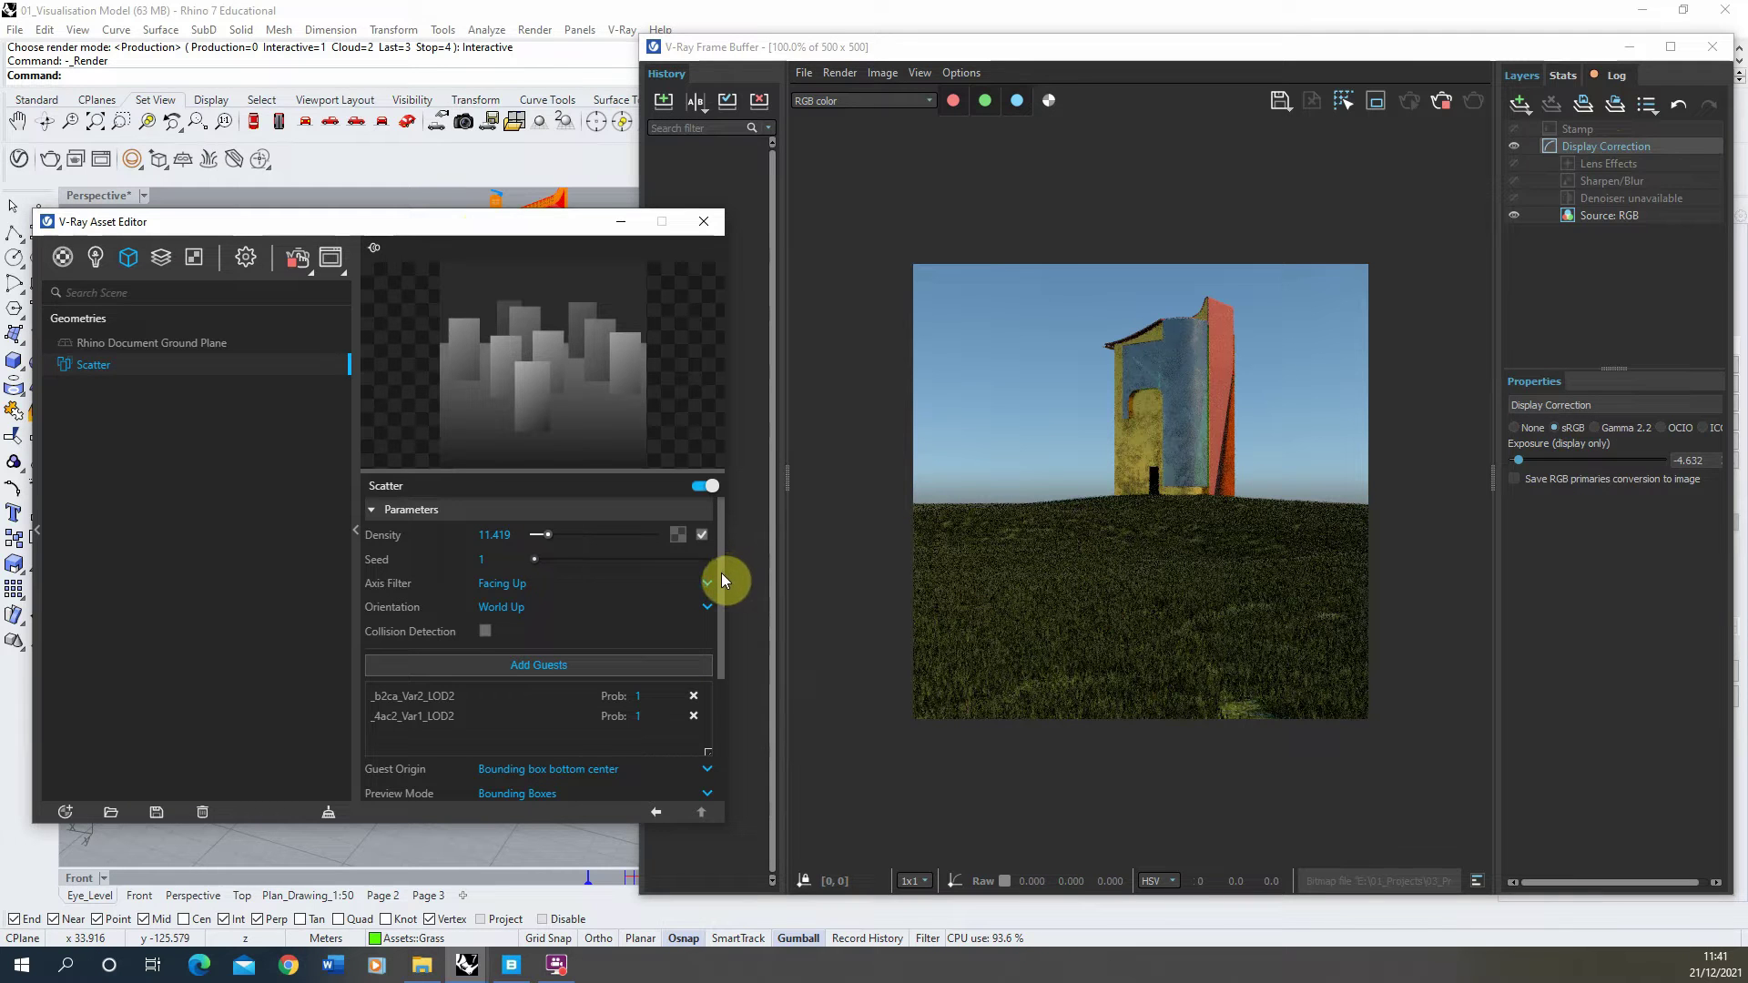
pyautogui.moveTo(721, 572); pyautogui.dragTo(724, 775)
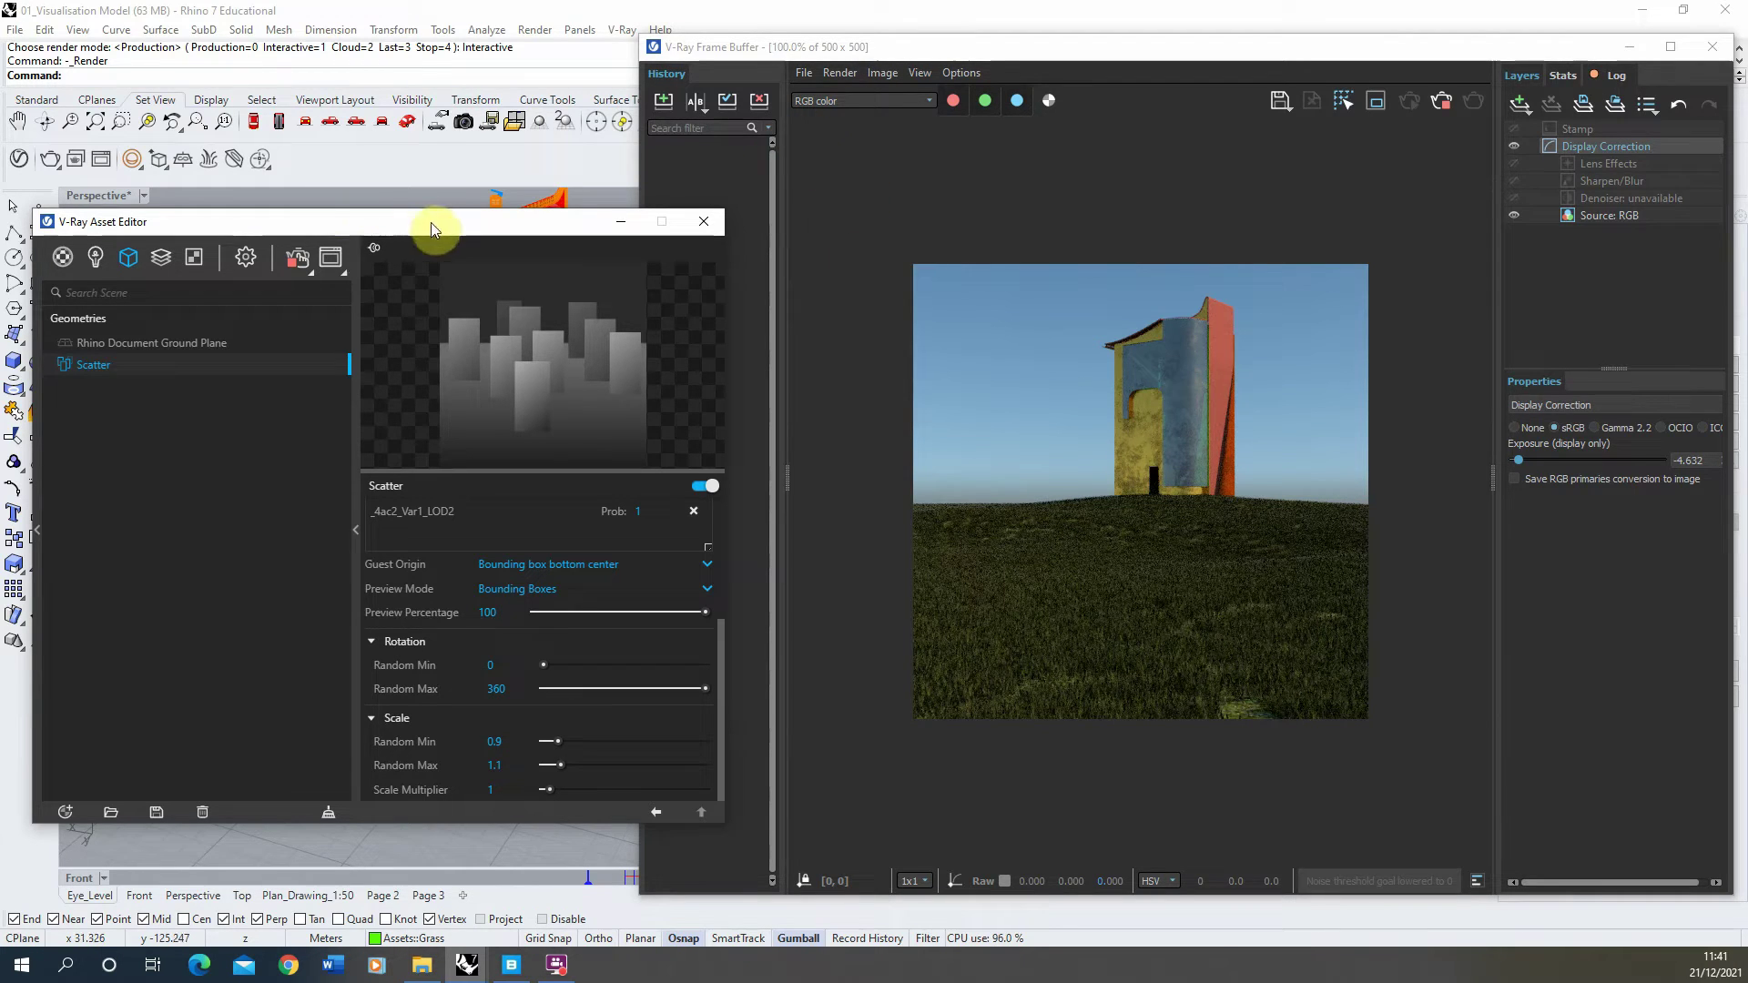
pyautogui.scroll(3, 674, 664)
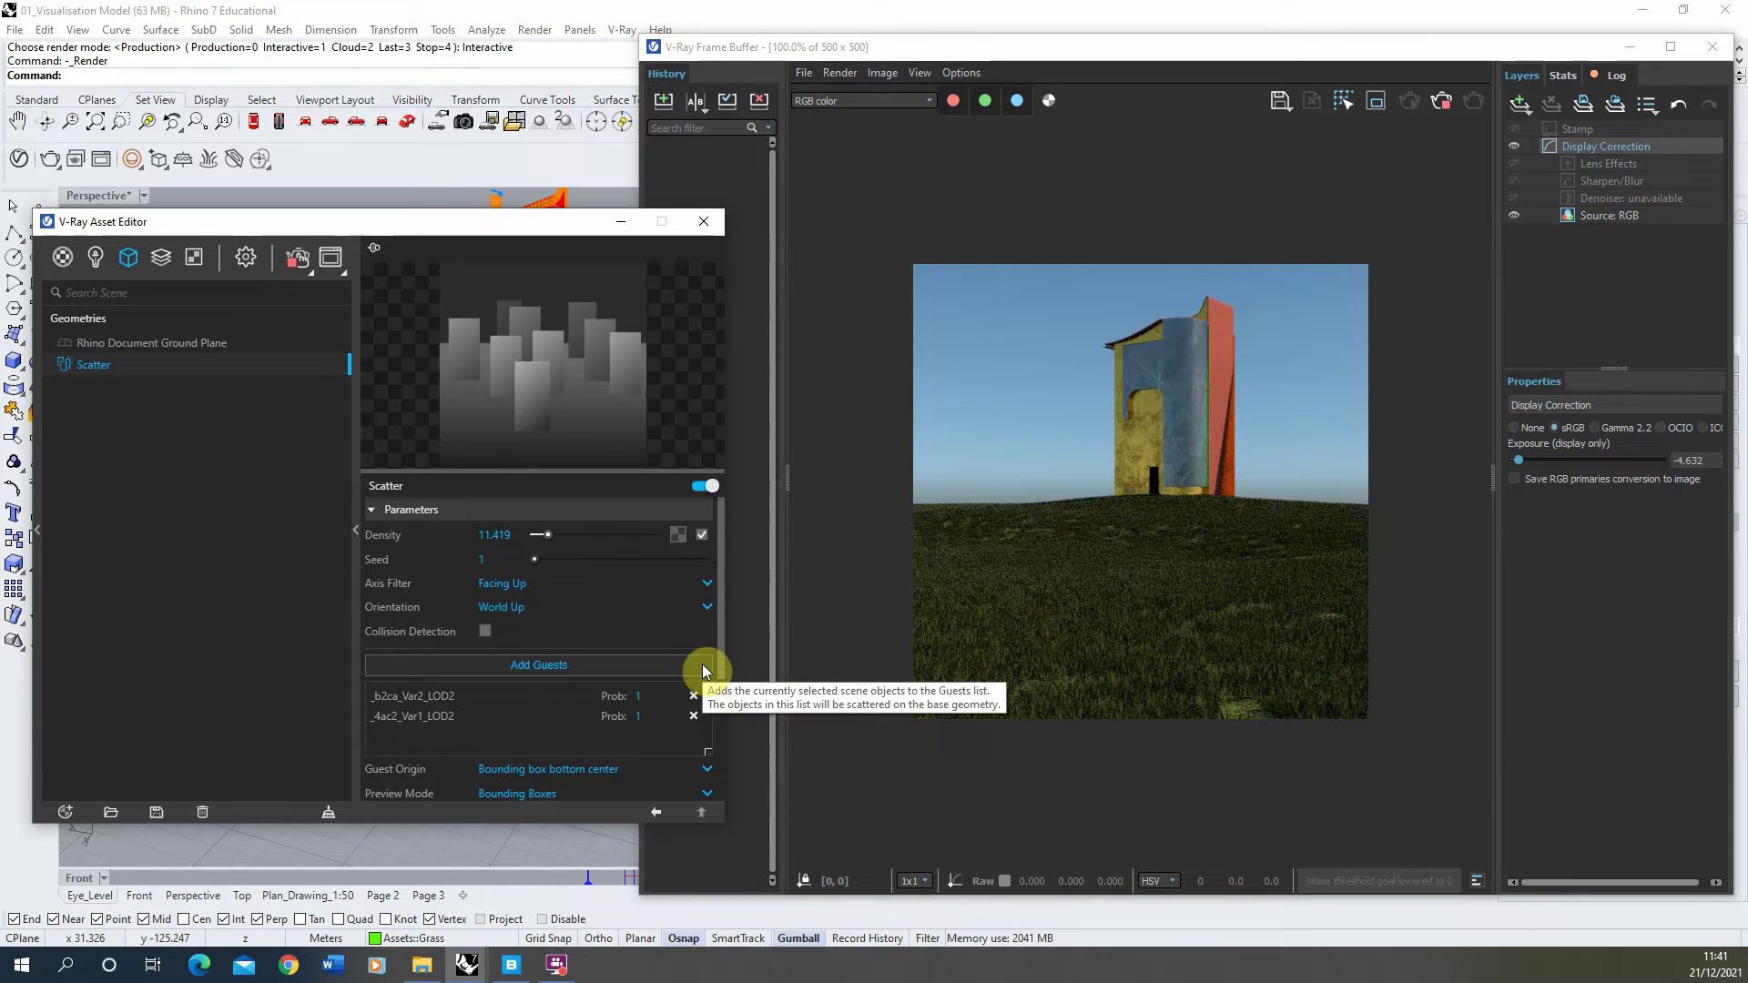
pyautogui.moveTo(519, 222); pyautogui.dragTo(1002, 171)
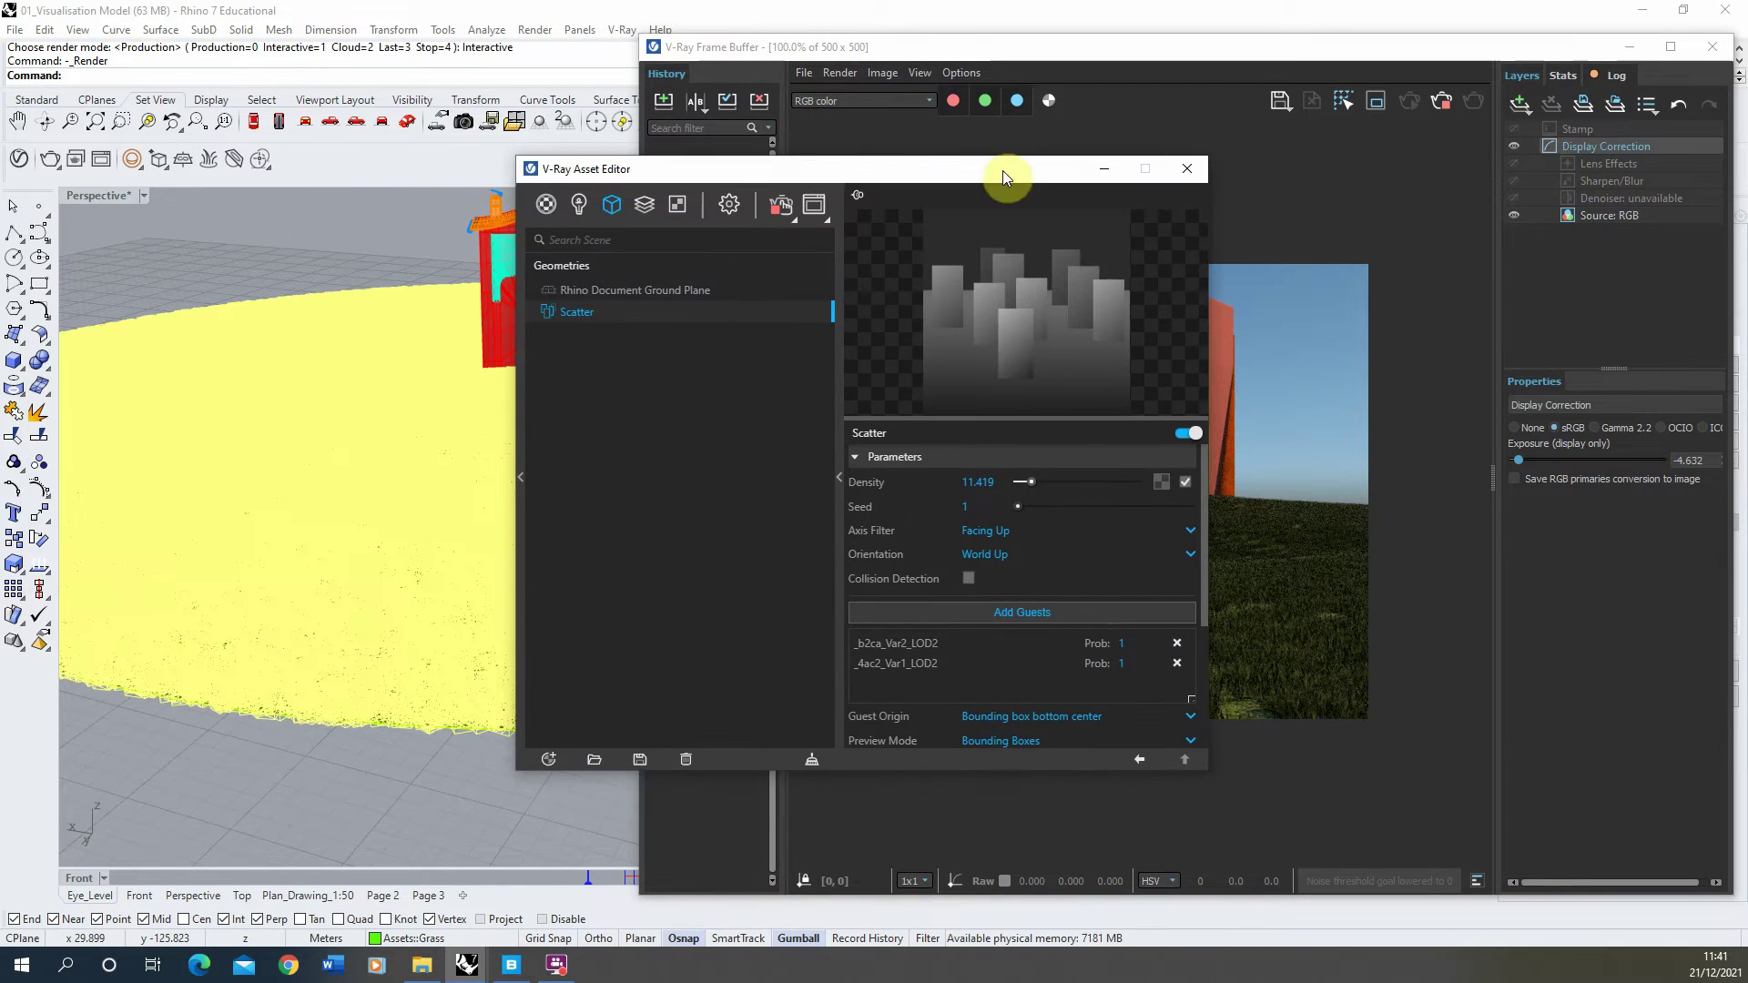
pyautogui.scroll(-5, 417, 552)
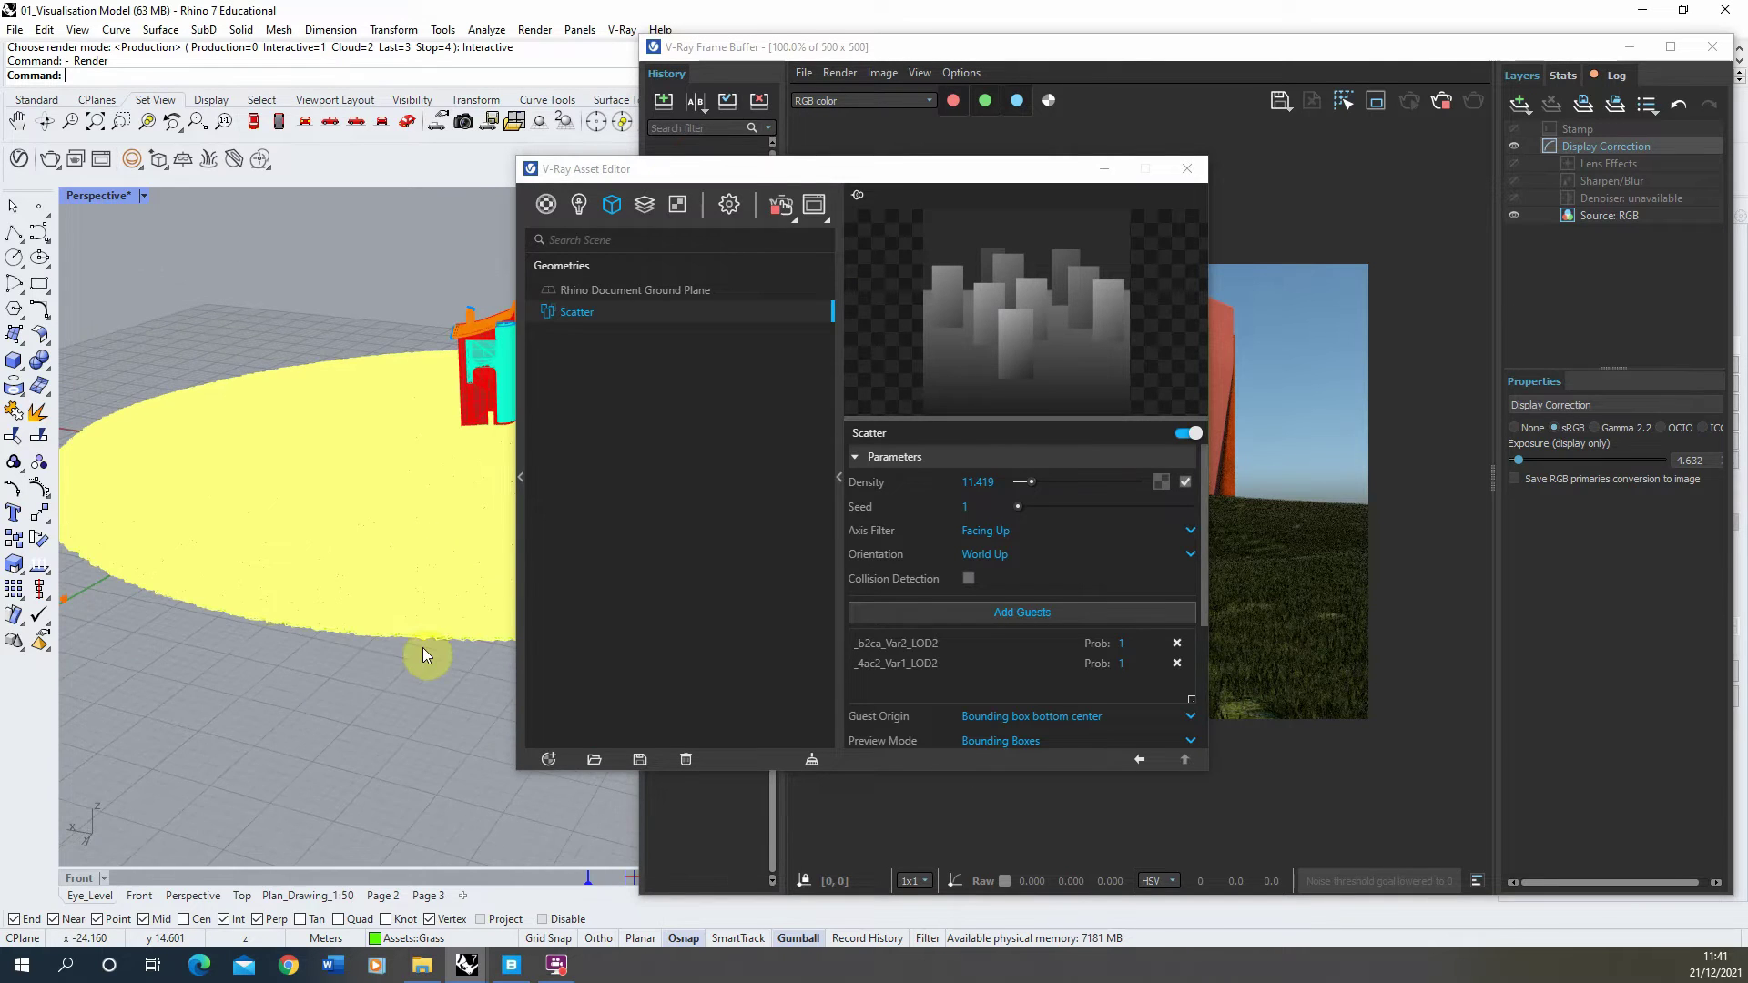
pyautogui.scroll(5, 85, 639)
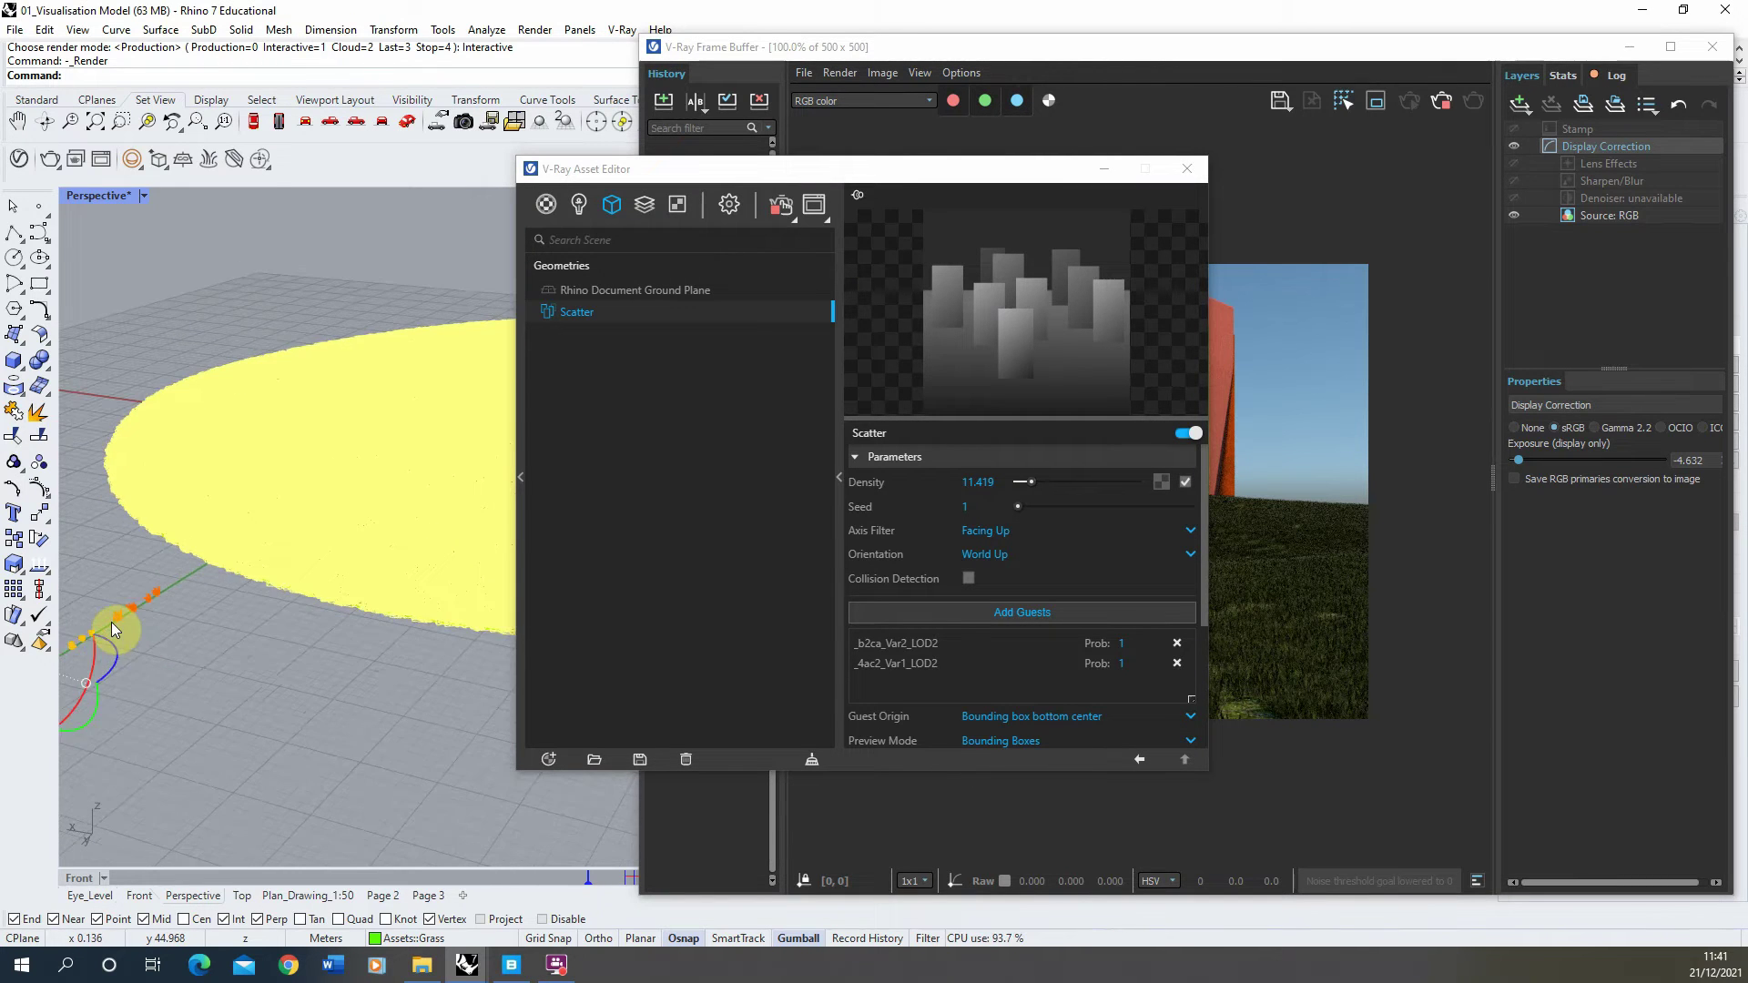
pyautogui.click(780, 204)
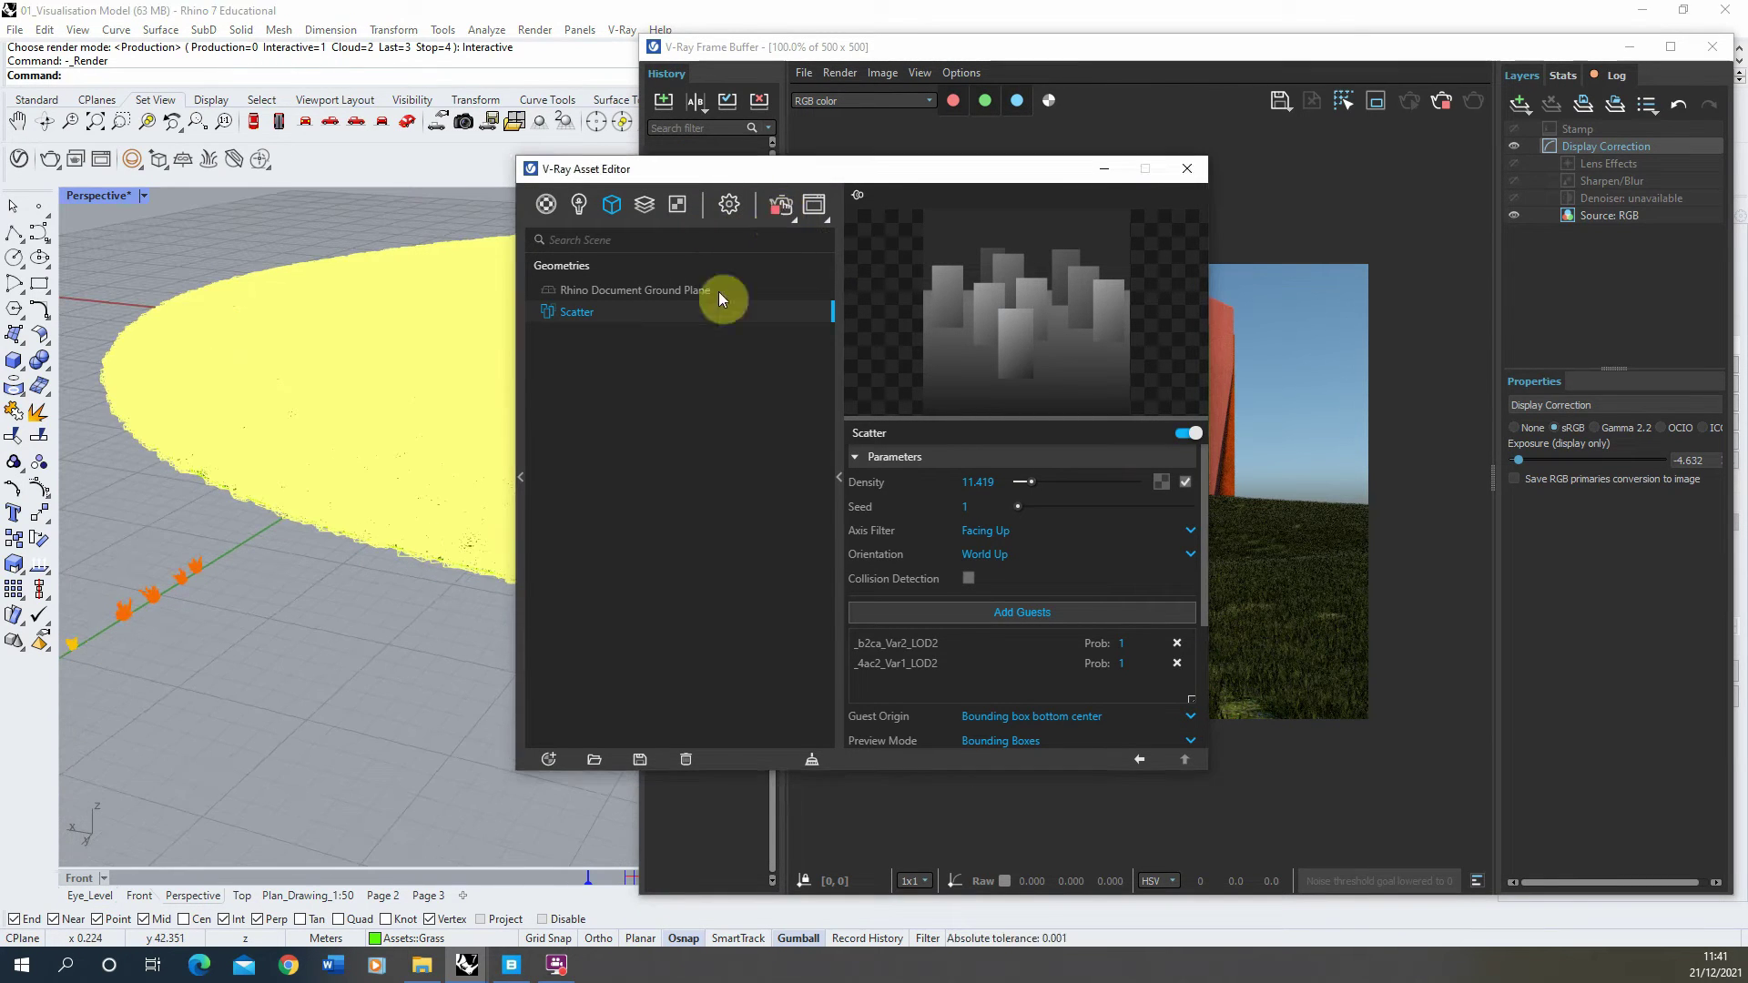
pyautogui.moveTo(230, 566); pyautogui.dragTo(106, 643)
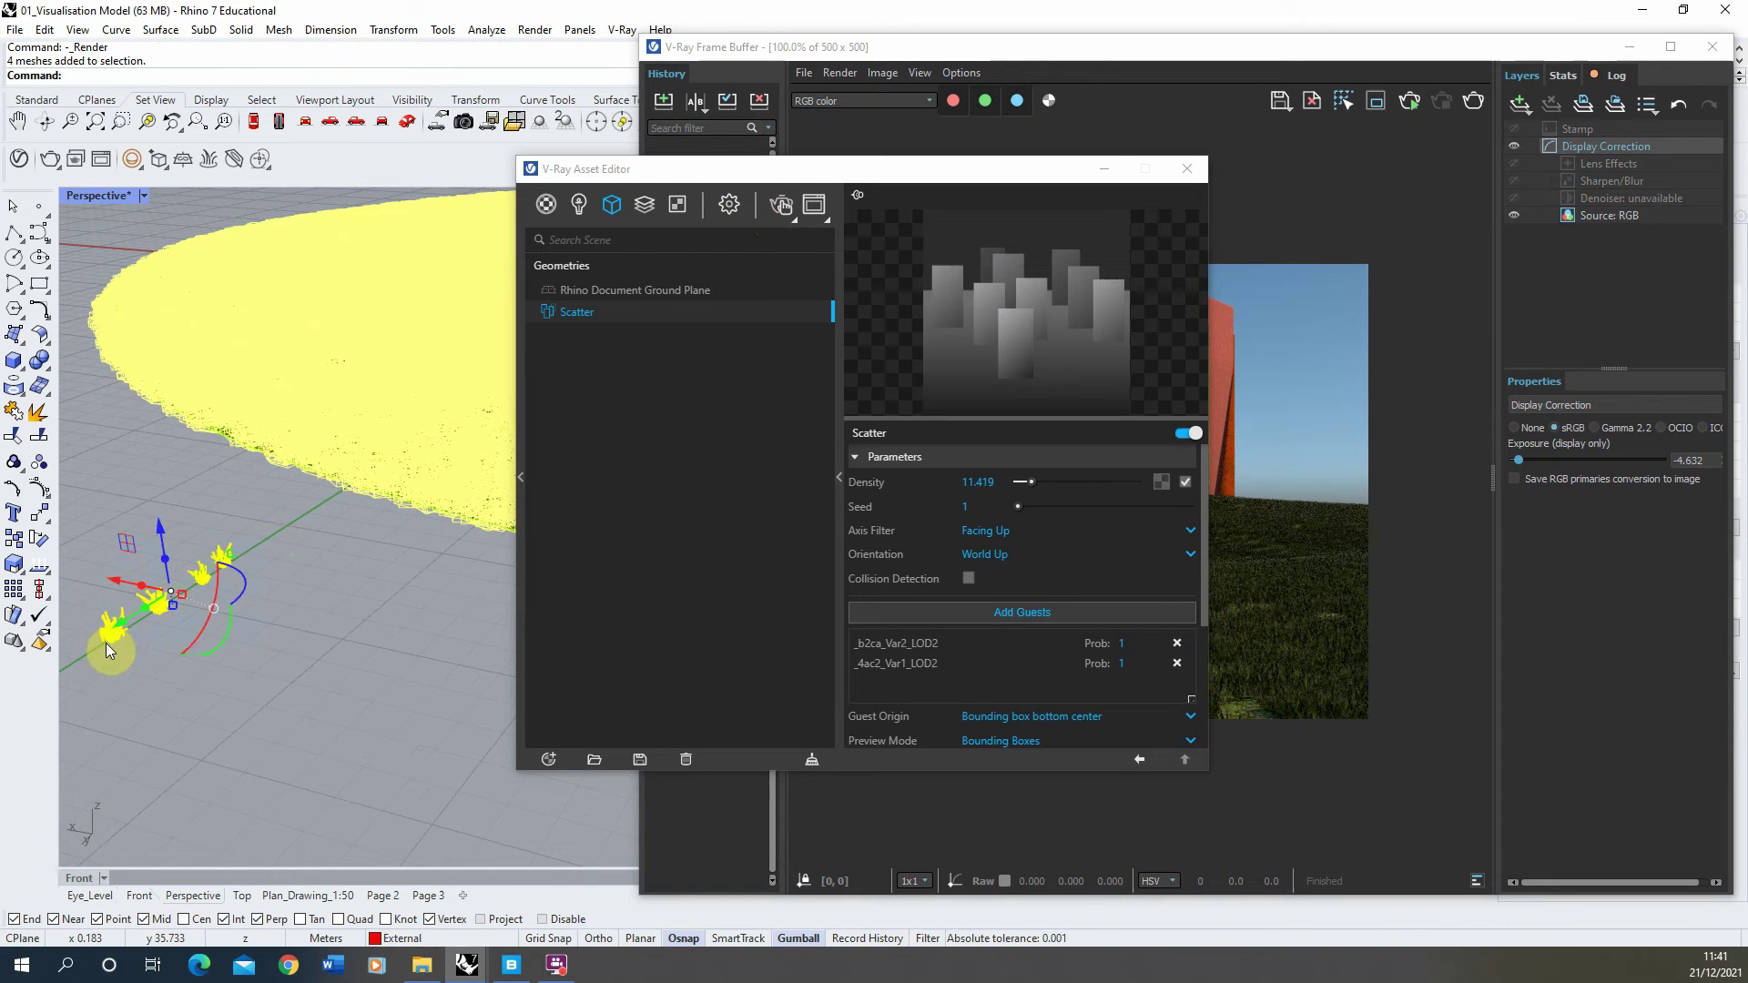
pyautogui.click(1014, 613)
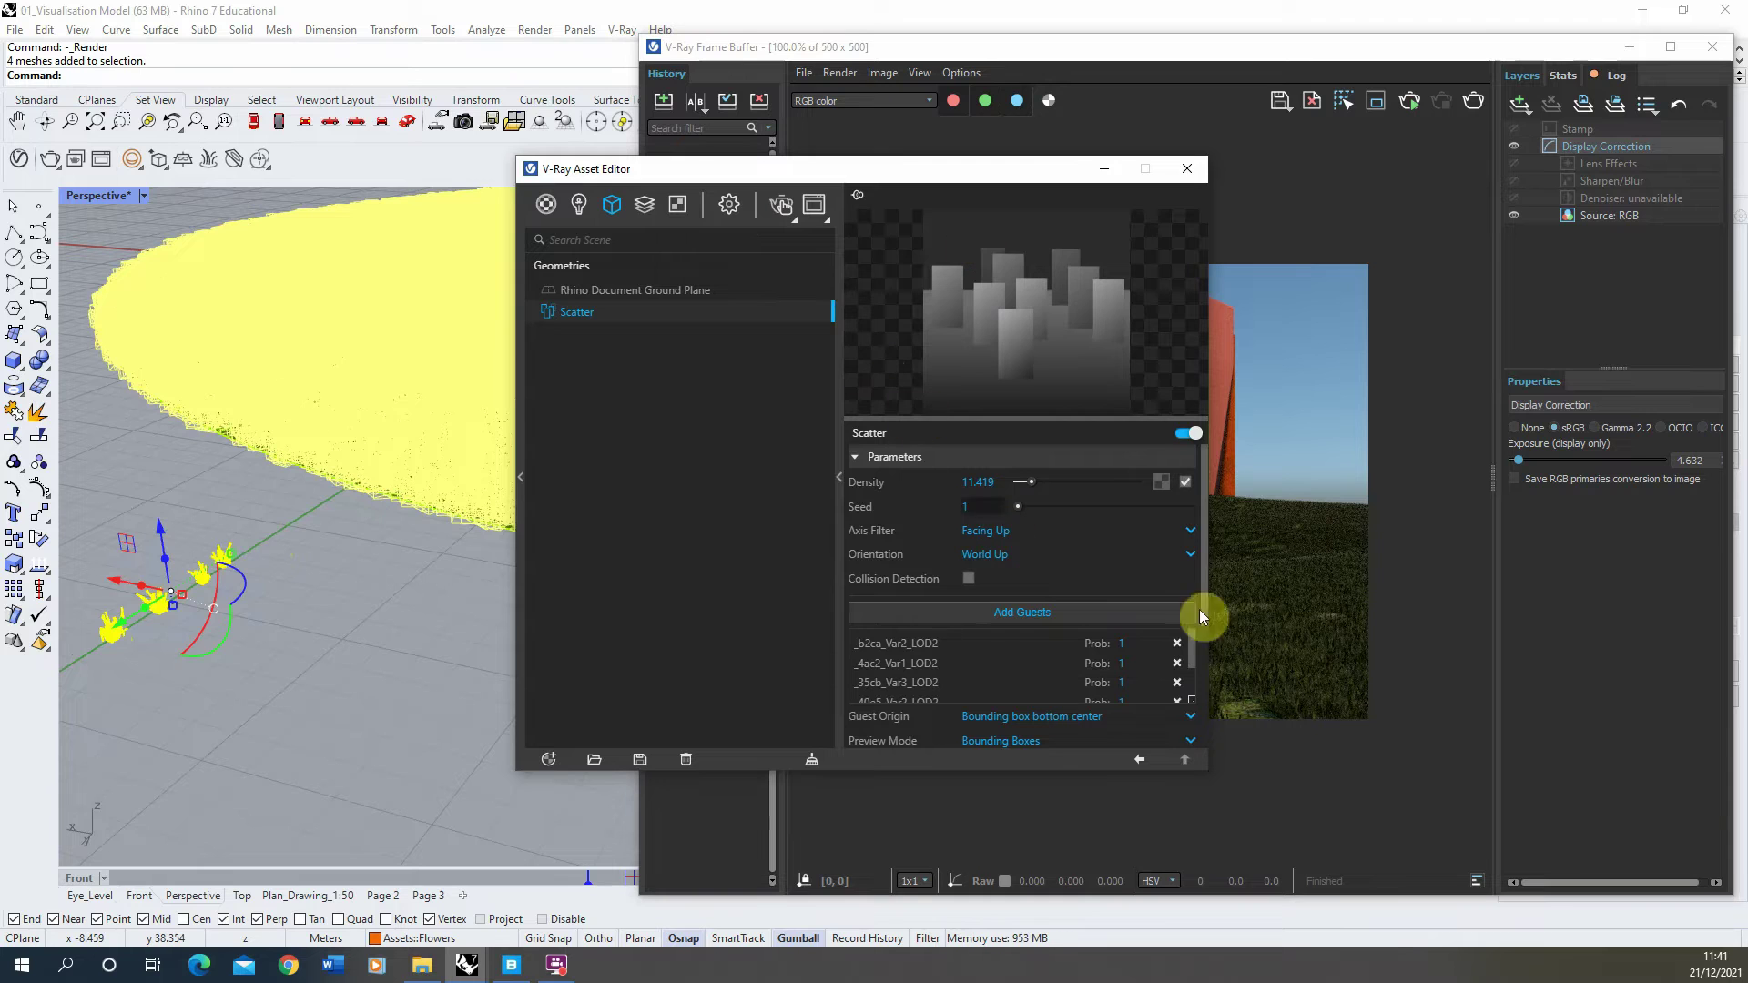
pyautogui.moveTo(1189, 651)
pyautogui.mouseDown()
pyautogui.moveTo(1188, 669)
pyautogui.moveTo(1187, 624)
pyautogui.mouseUp()
# Reduce the Scatter's preview percentage to 6 to thin out the bounding boxes in the viewport.
pyautogui.moveTo(925, 178); pyautogui.dragTo(732, 191)
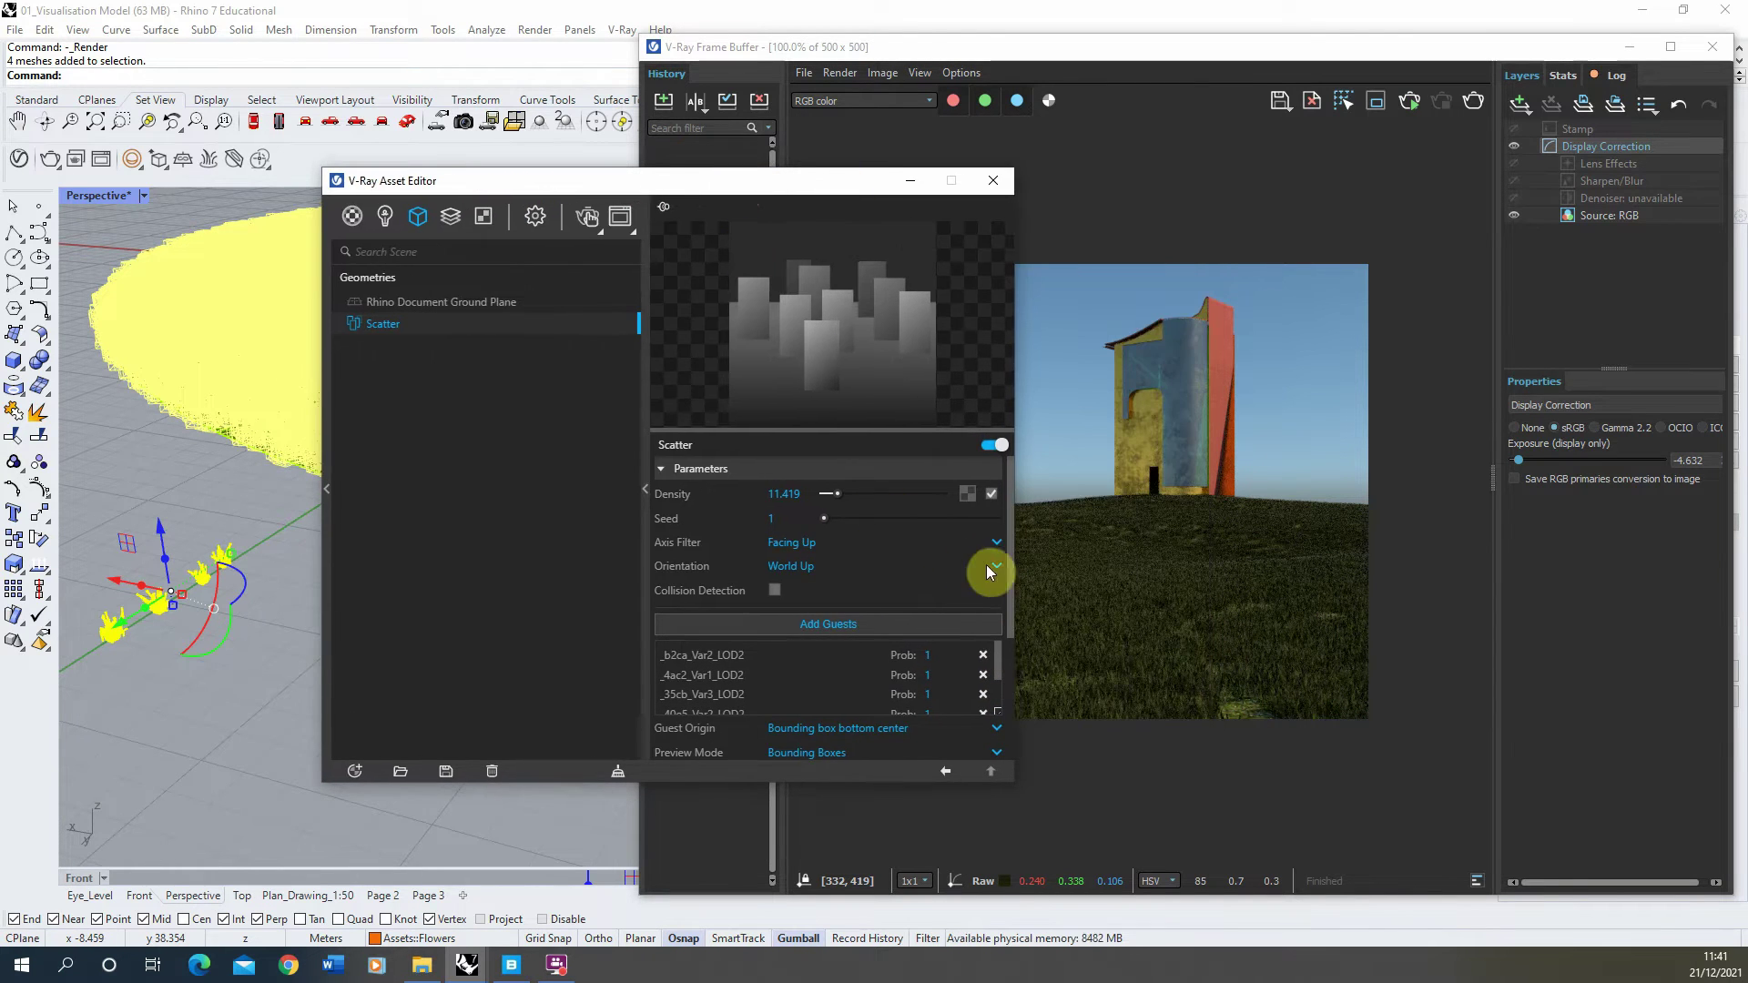
pyautogui.moveTo(458, 199); pyautogui.dragTo(921, 271)
pyautogui.scroll(-2, 231, 632)
pyautogui.scroll(2, 231, 632)
pyautogui.moveTo(175, 631); pyautogui.dragTo(506, 608, button='right')
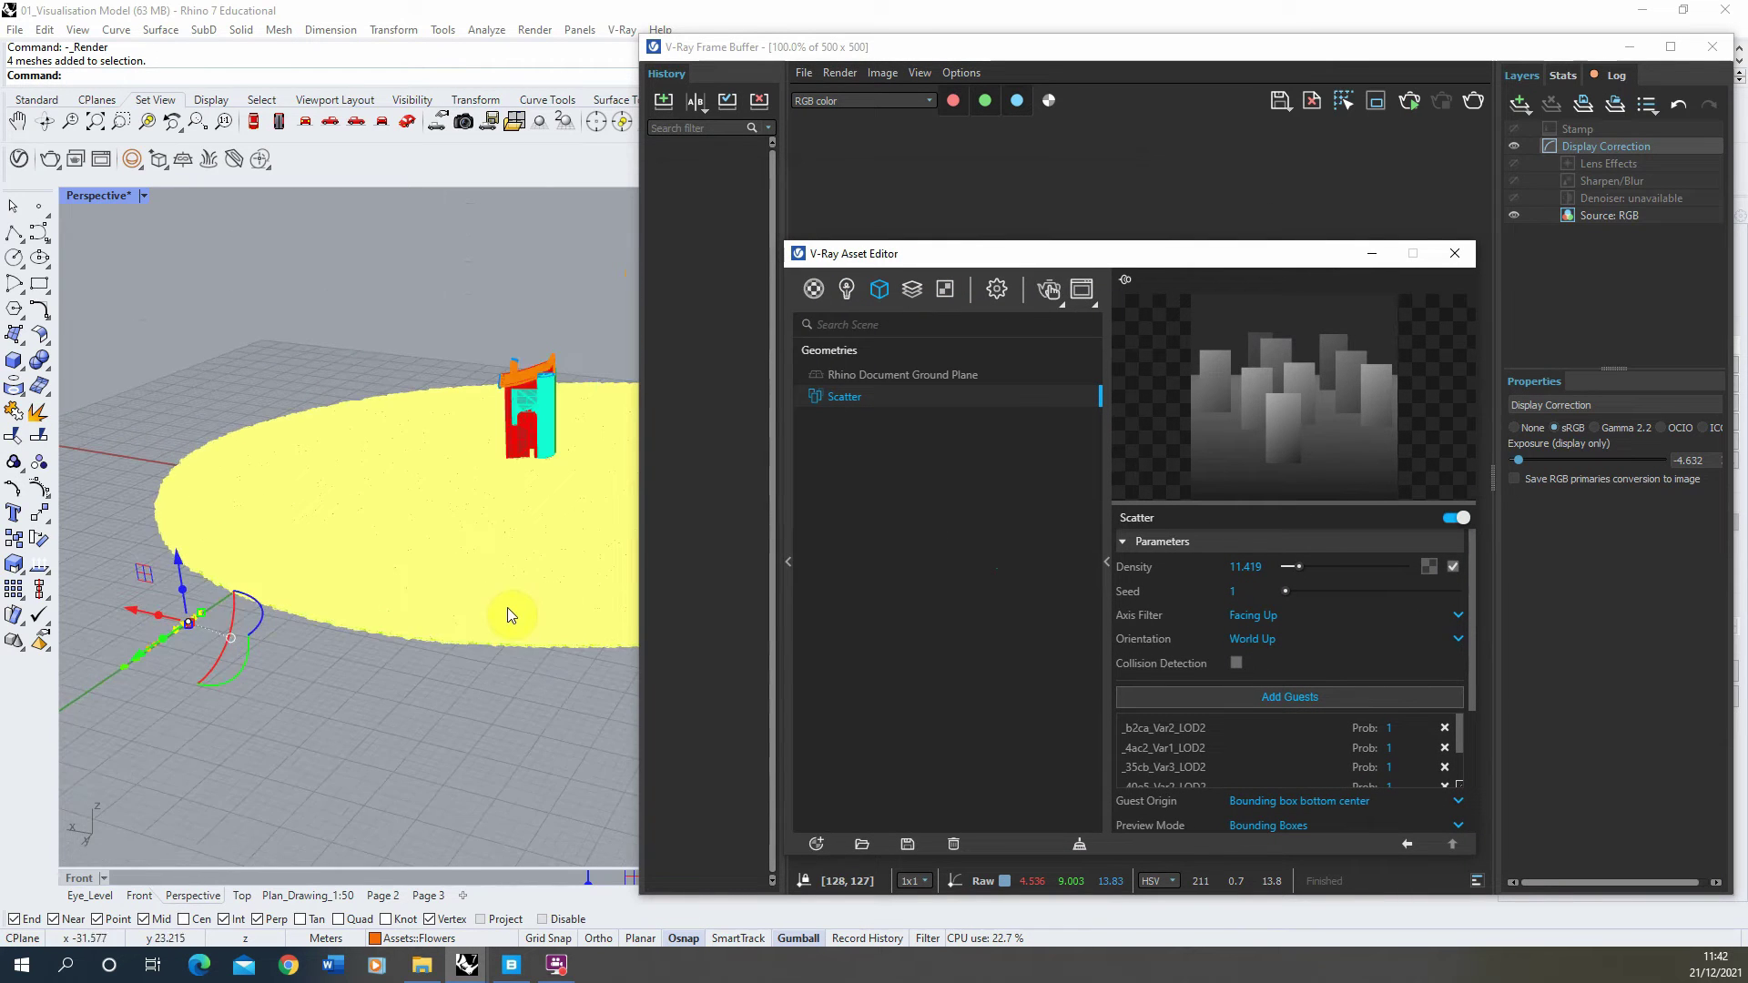
pyautogui.scroll(3, 508, 597)
pyautogui.scroll(1, 508, 597)
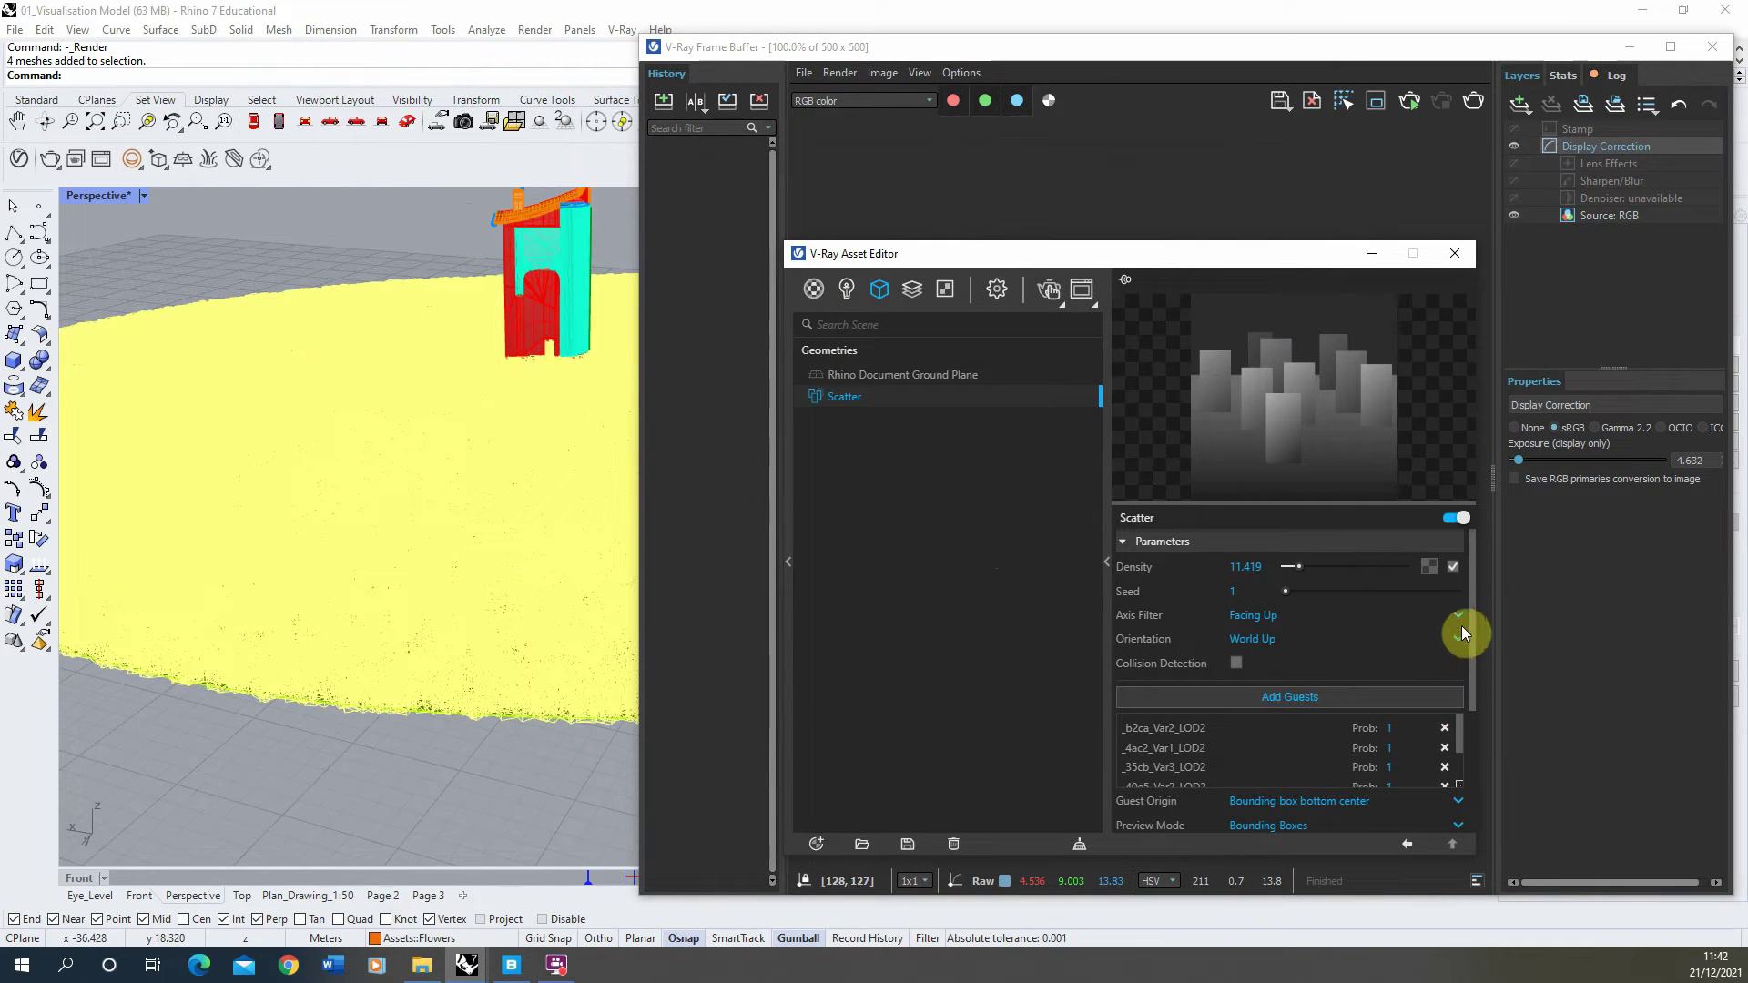
pyautogui.moveTo(1474, 611); pyautogui.dragTo(1472, 707)
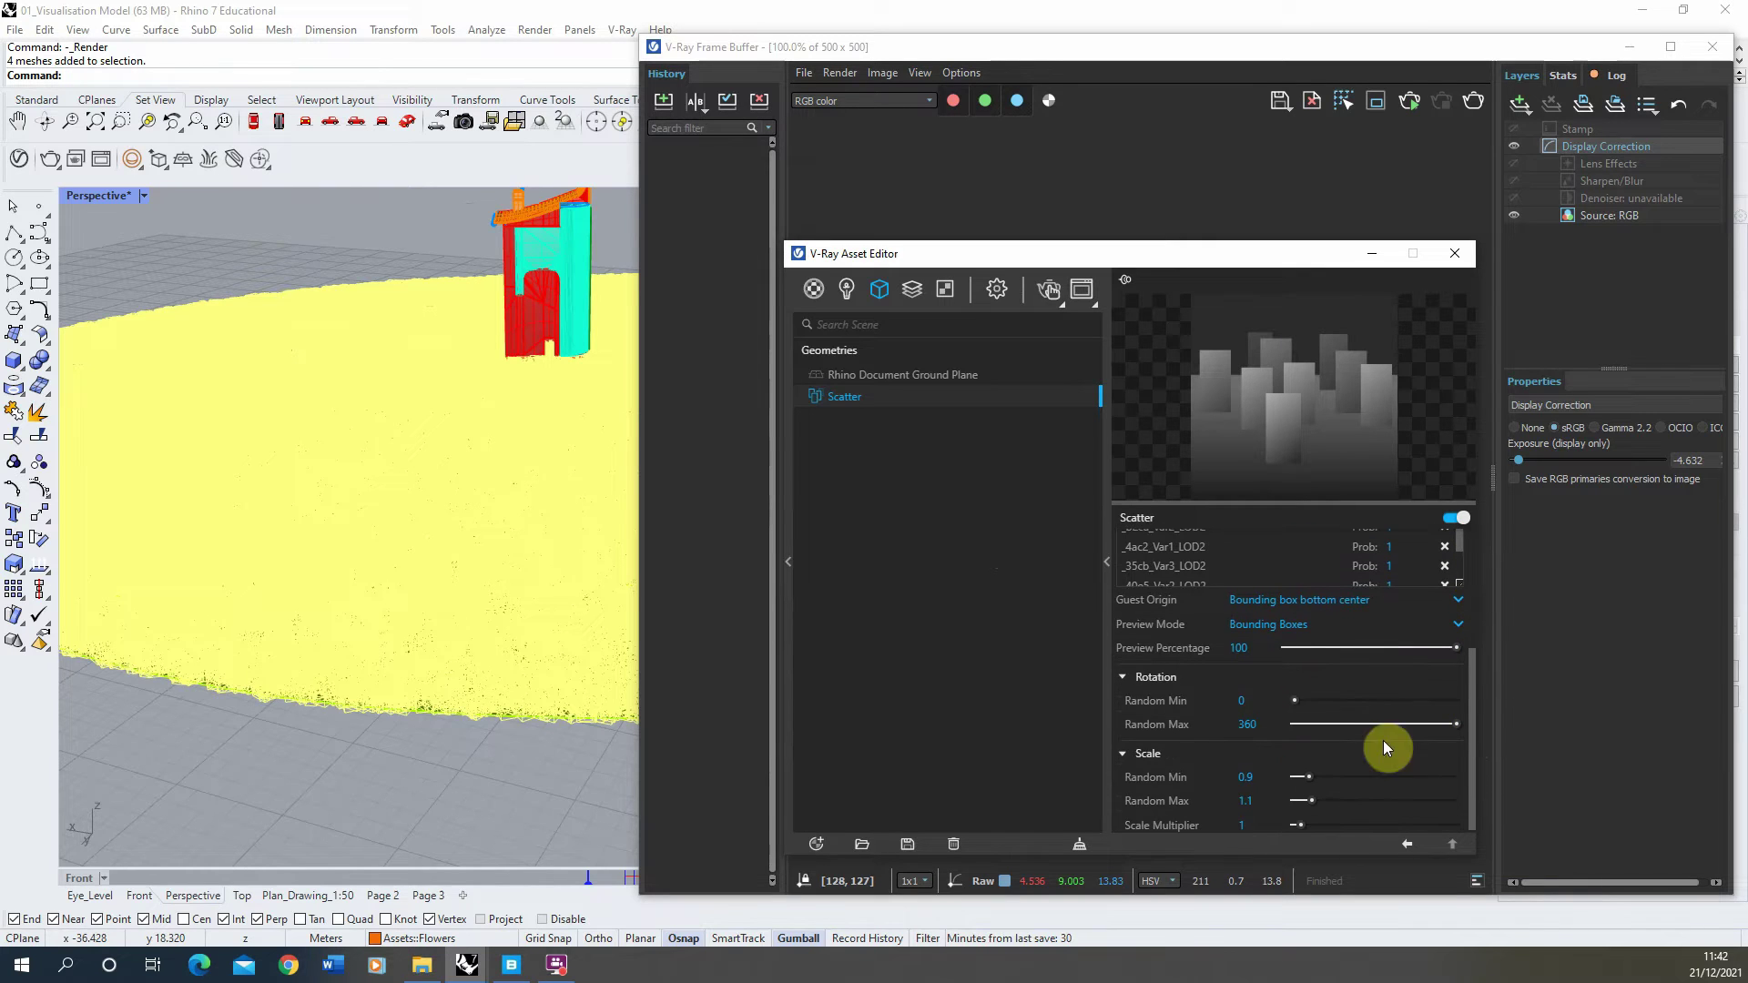
pyautogui.moveTo(1301, 647); pyautogui.dragTo(1296, 649)
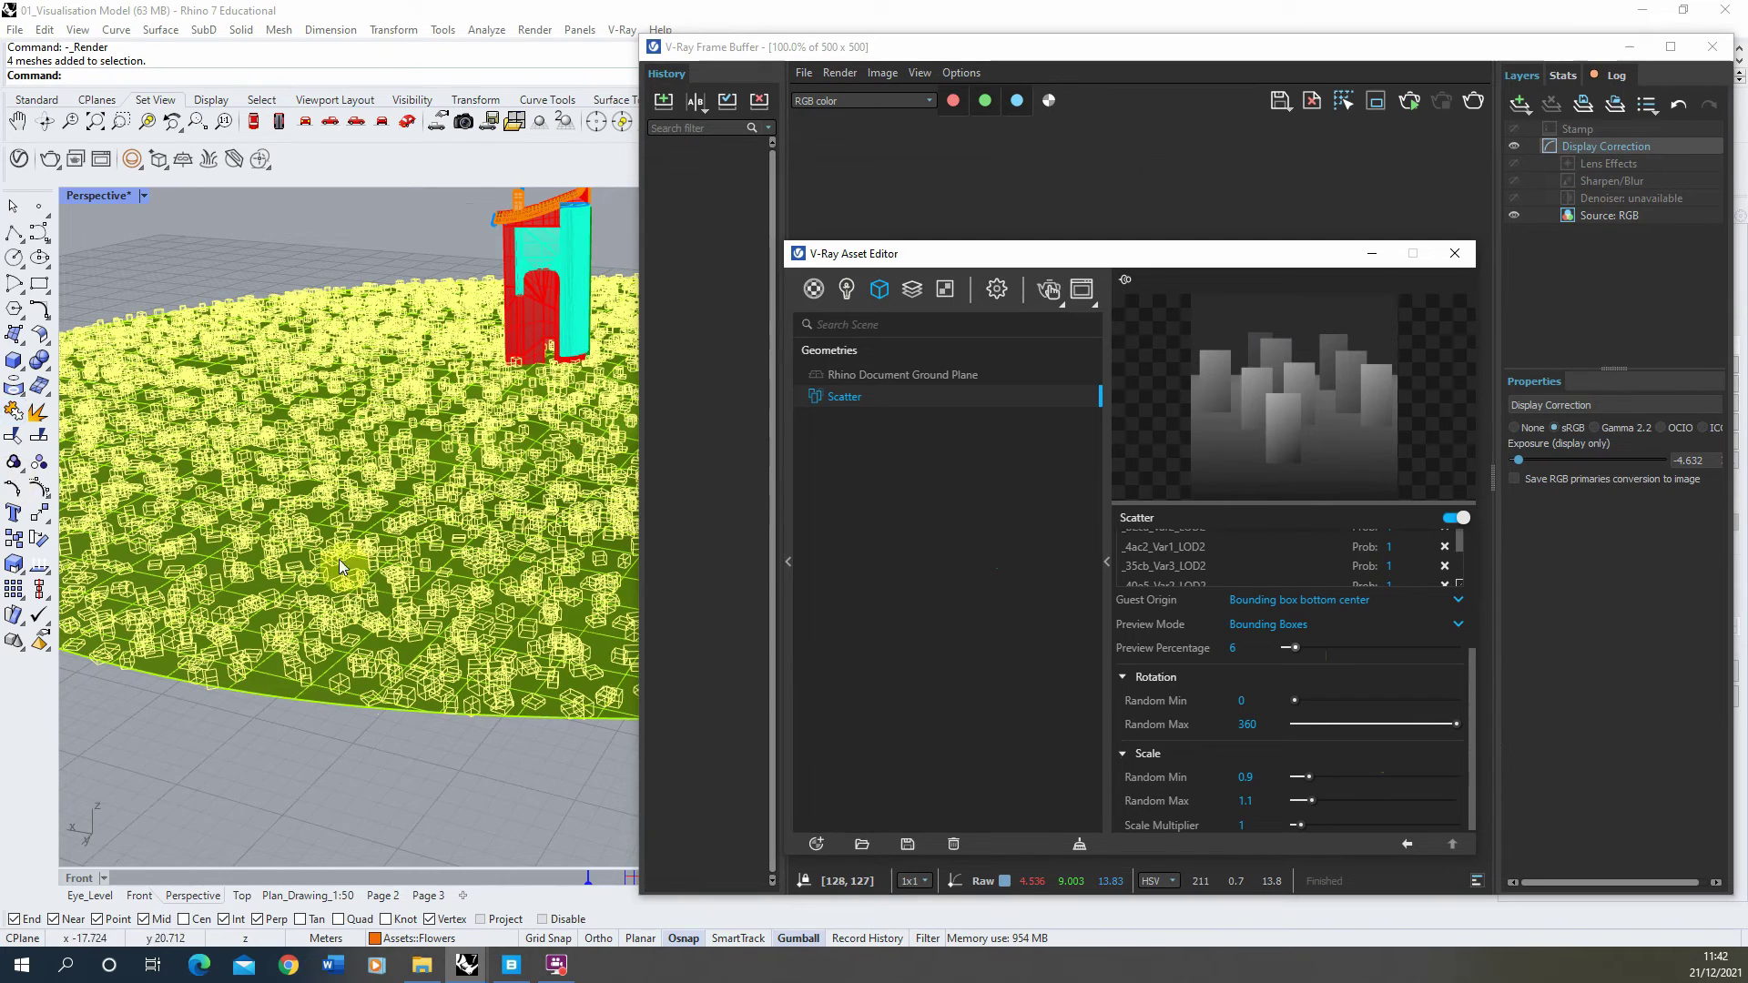
pyautogui.moveTo(961, 260); pyautogui.dragTo(909, 266)
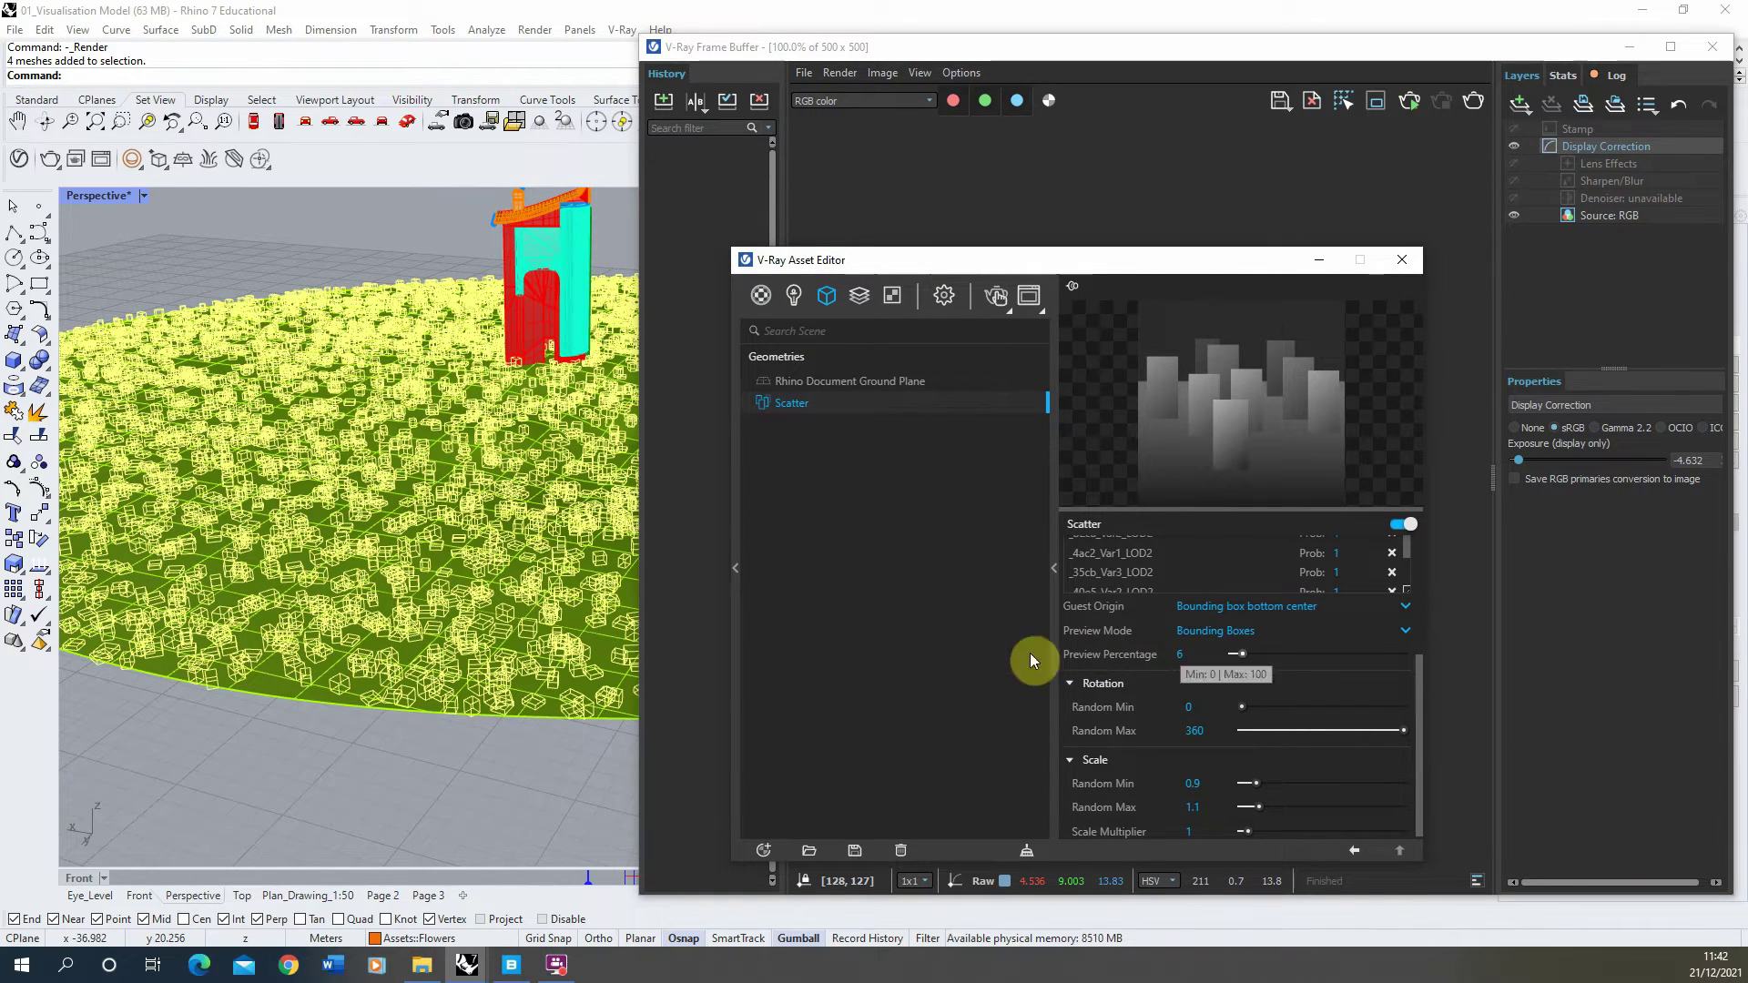
# Rearrange the asset editor and frame buffer windows, and start an interactive render of the Eye_Level view with the flower guests included.
pyautogui.moveTo(947, 261); pyautogui.dragTo(313, 255)
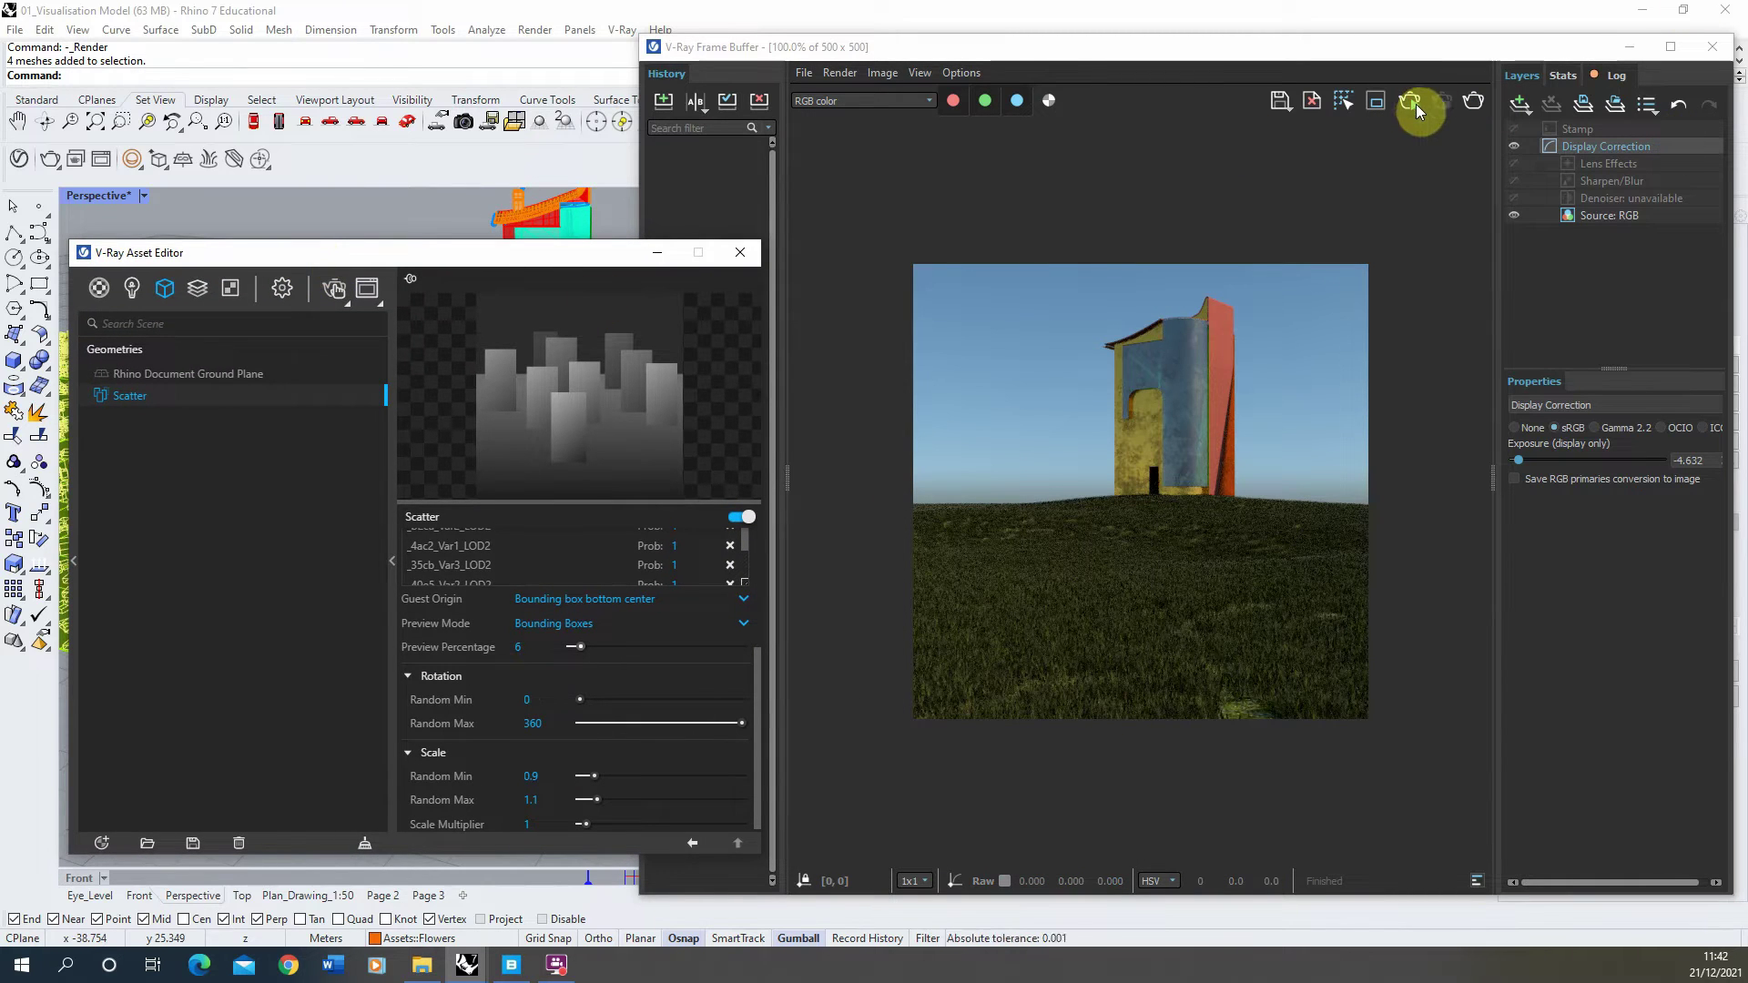
pyautogui.moveTo(1054, 47); pyautogui.dragTo(418, 27)
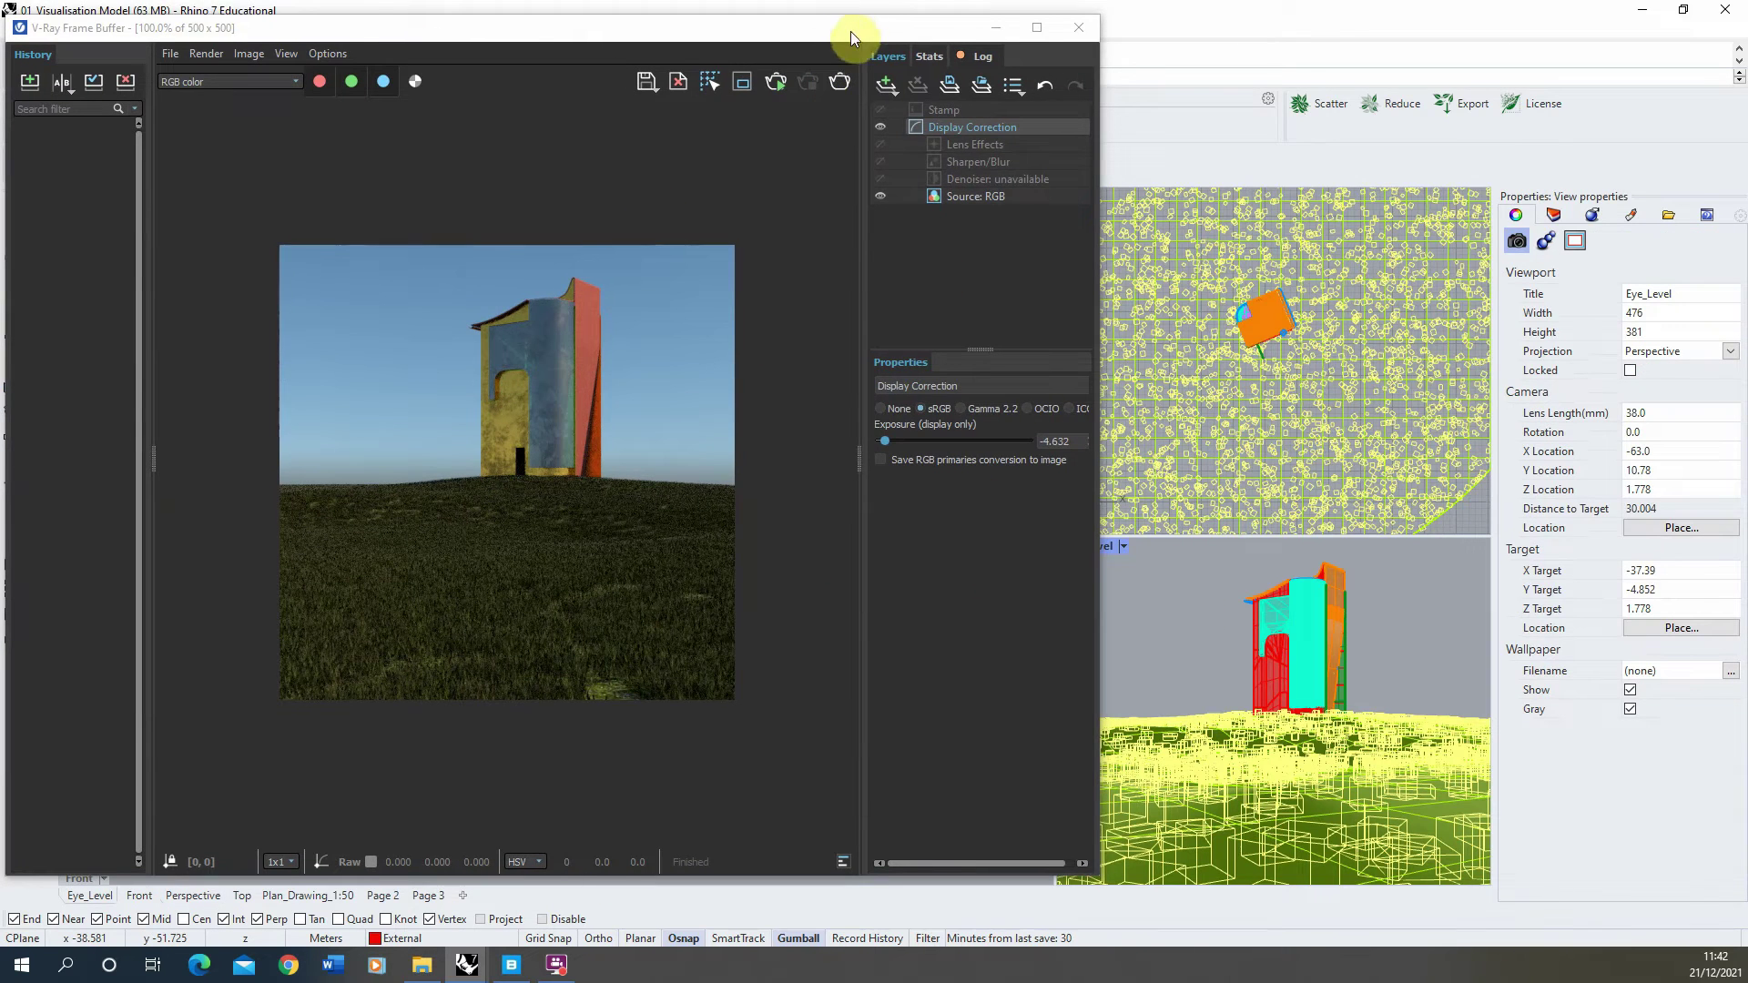
pyautogui.moveTo(850, 31); pyautogui.dragTo(1475, 58)
pyautogui.click(1400, 109)
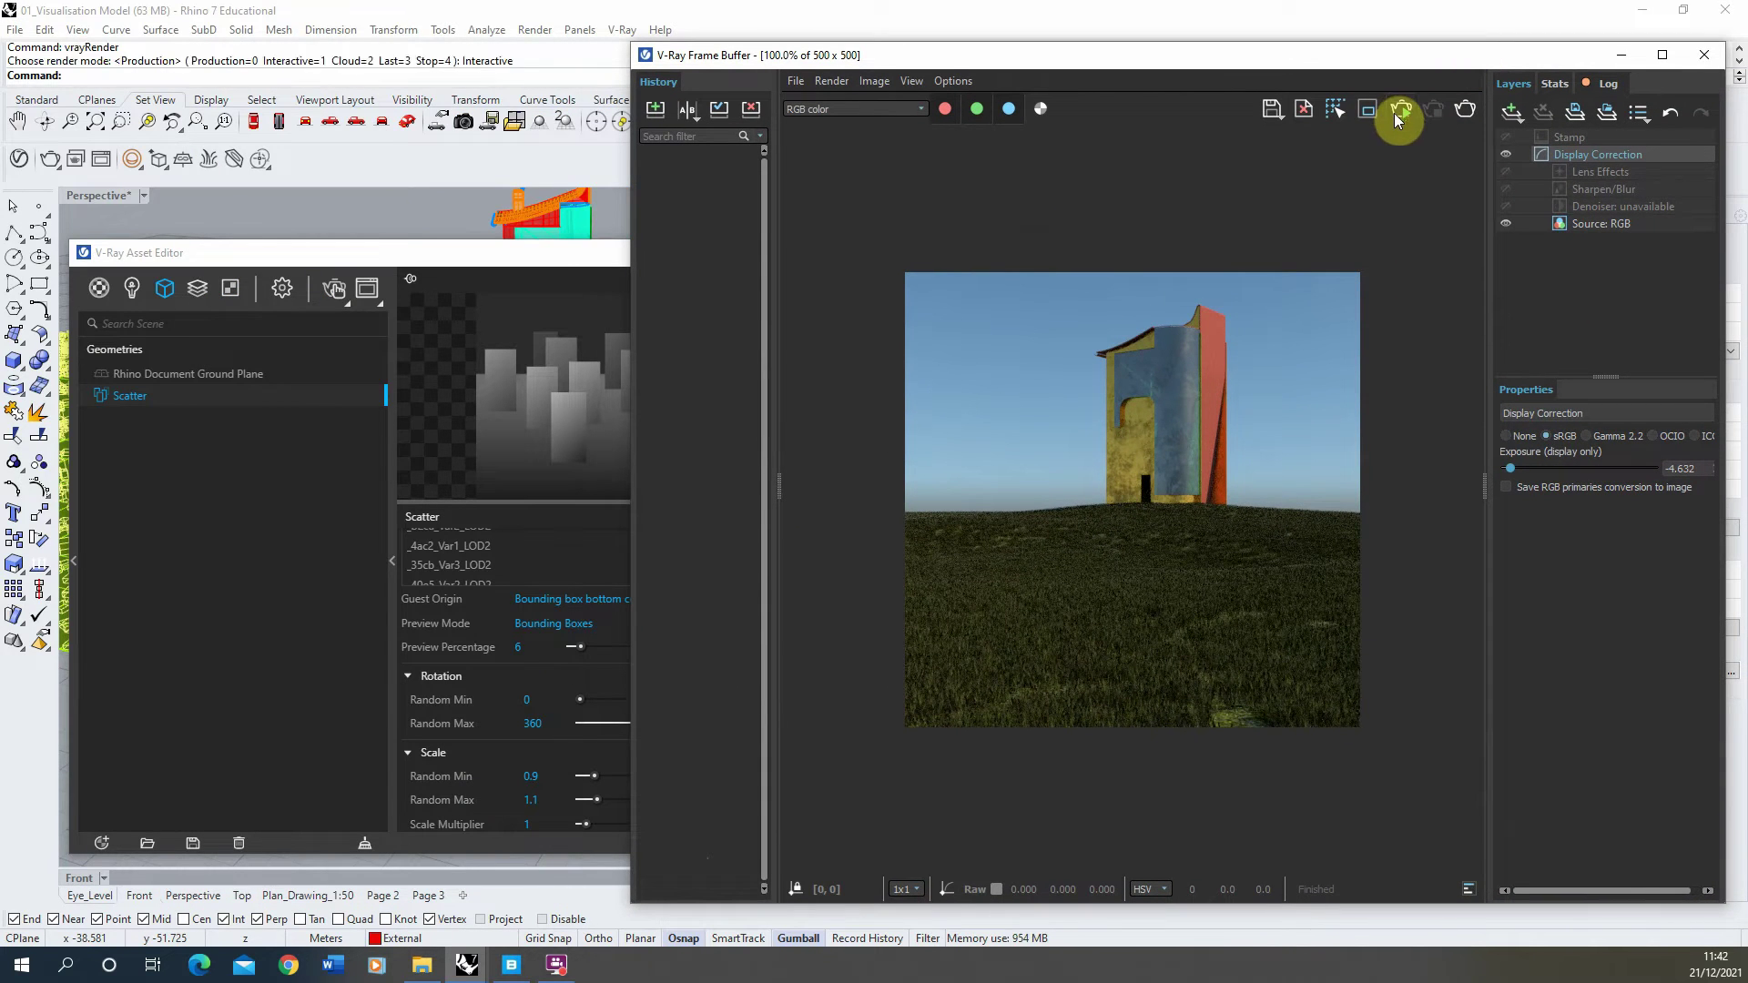
pyautogui.moveTo(486, 259); pyautogui.dragTo(439, 261)
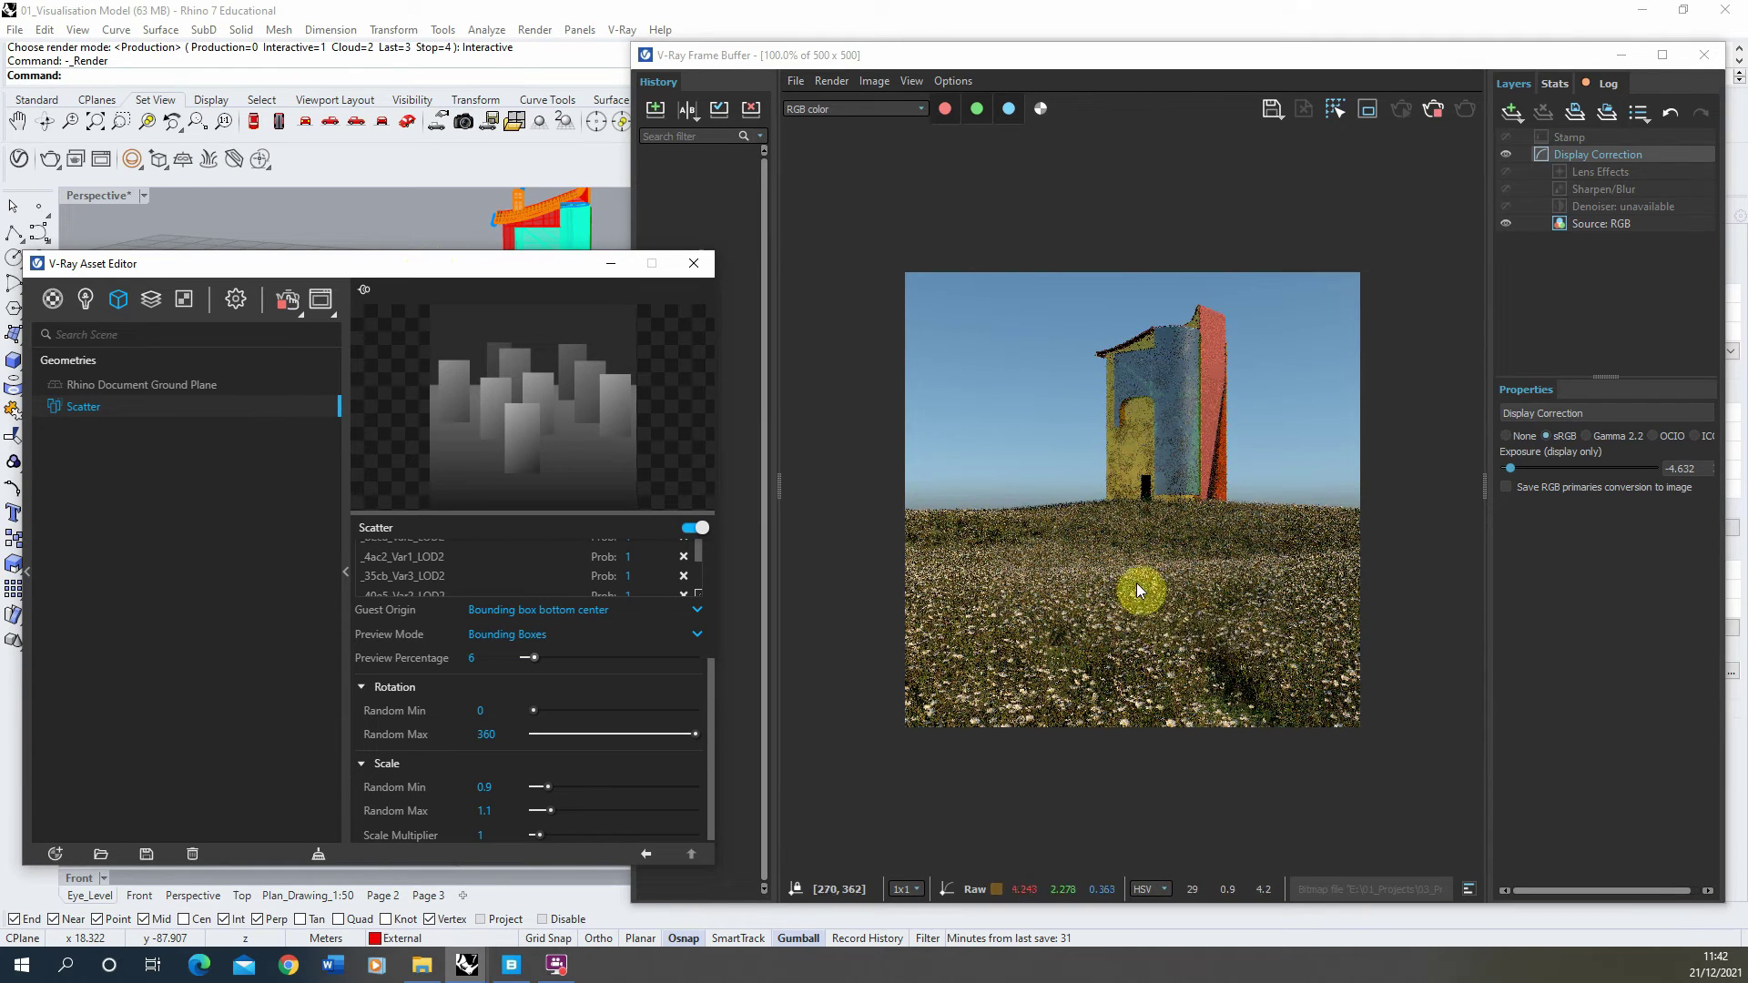
pyautogui.scroll(1, 1138, 589)
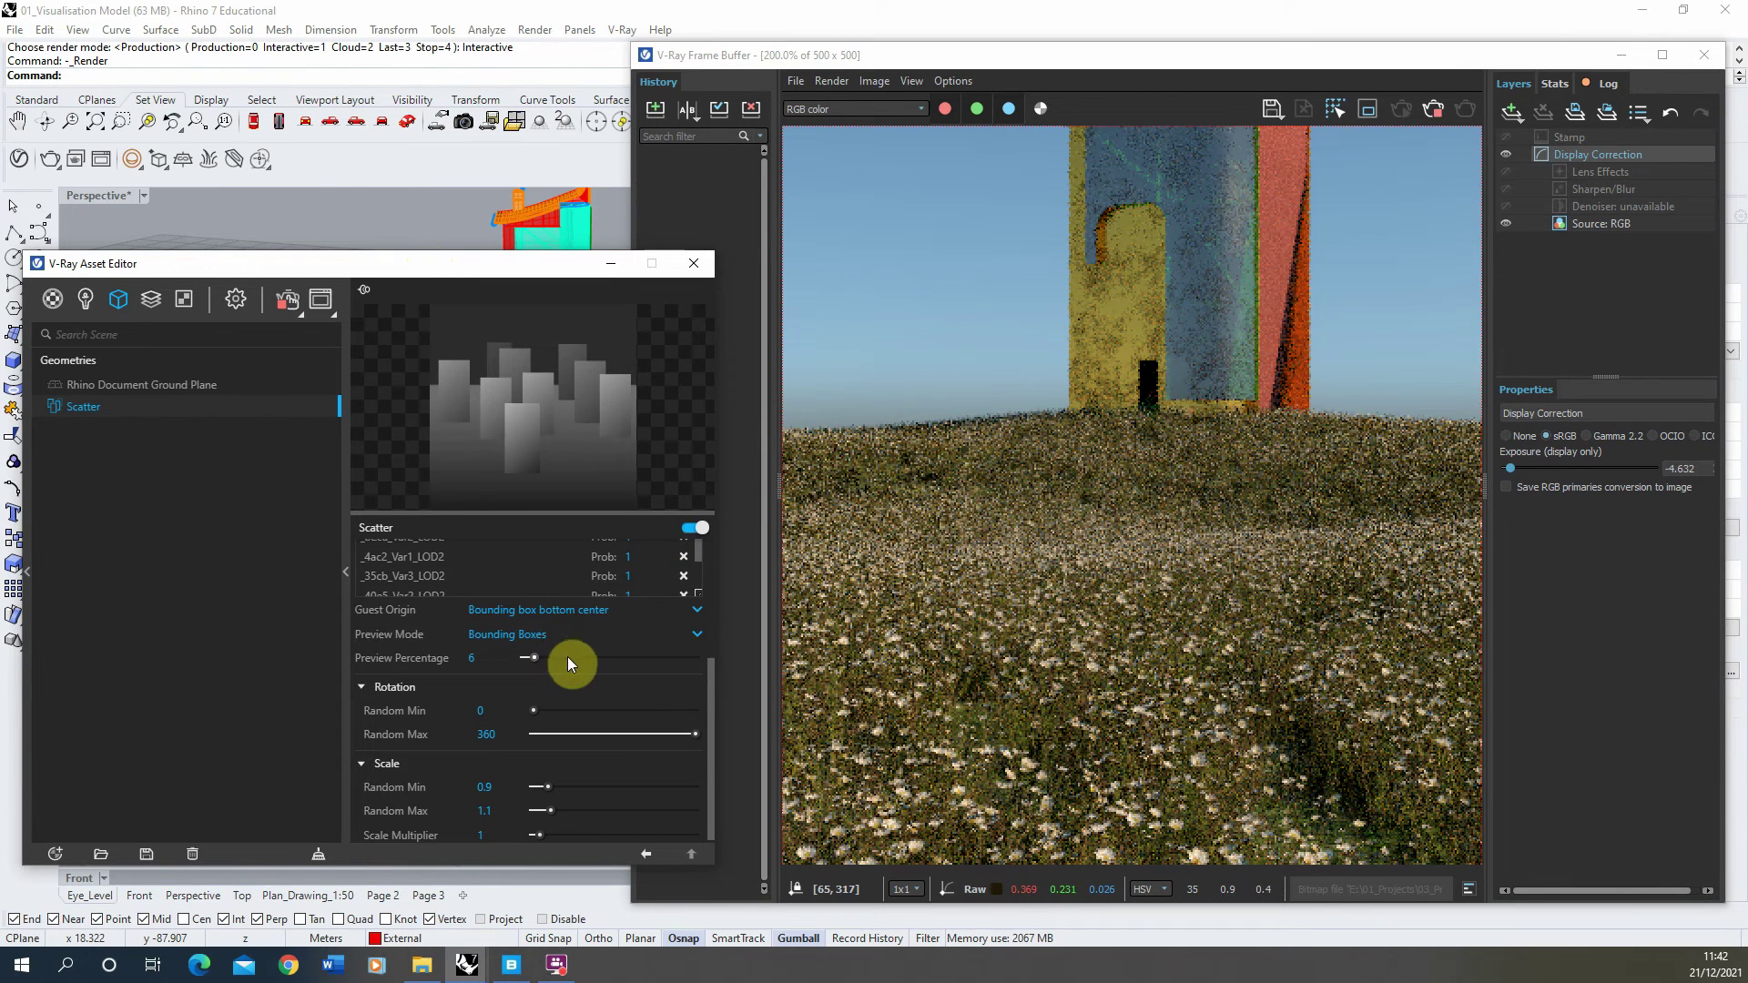
# Set the probability of the two grass guests, _b2ca_Var2_LOD2 and _4ac2_Var1_LOD2, to 10 in the Scatter.
pyautogui.scroll(2, 574, 660)
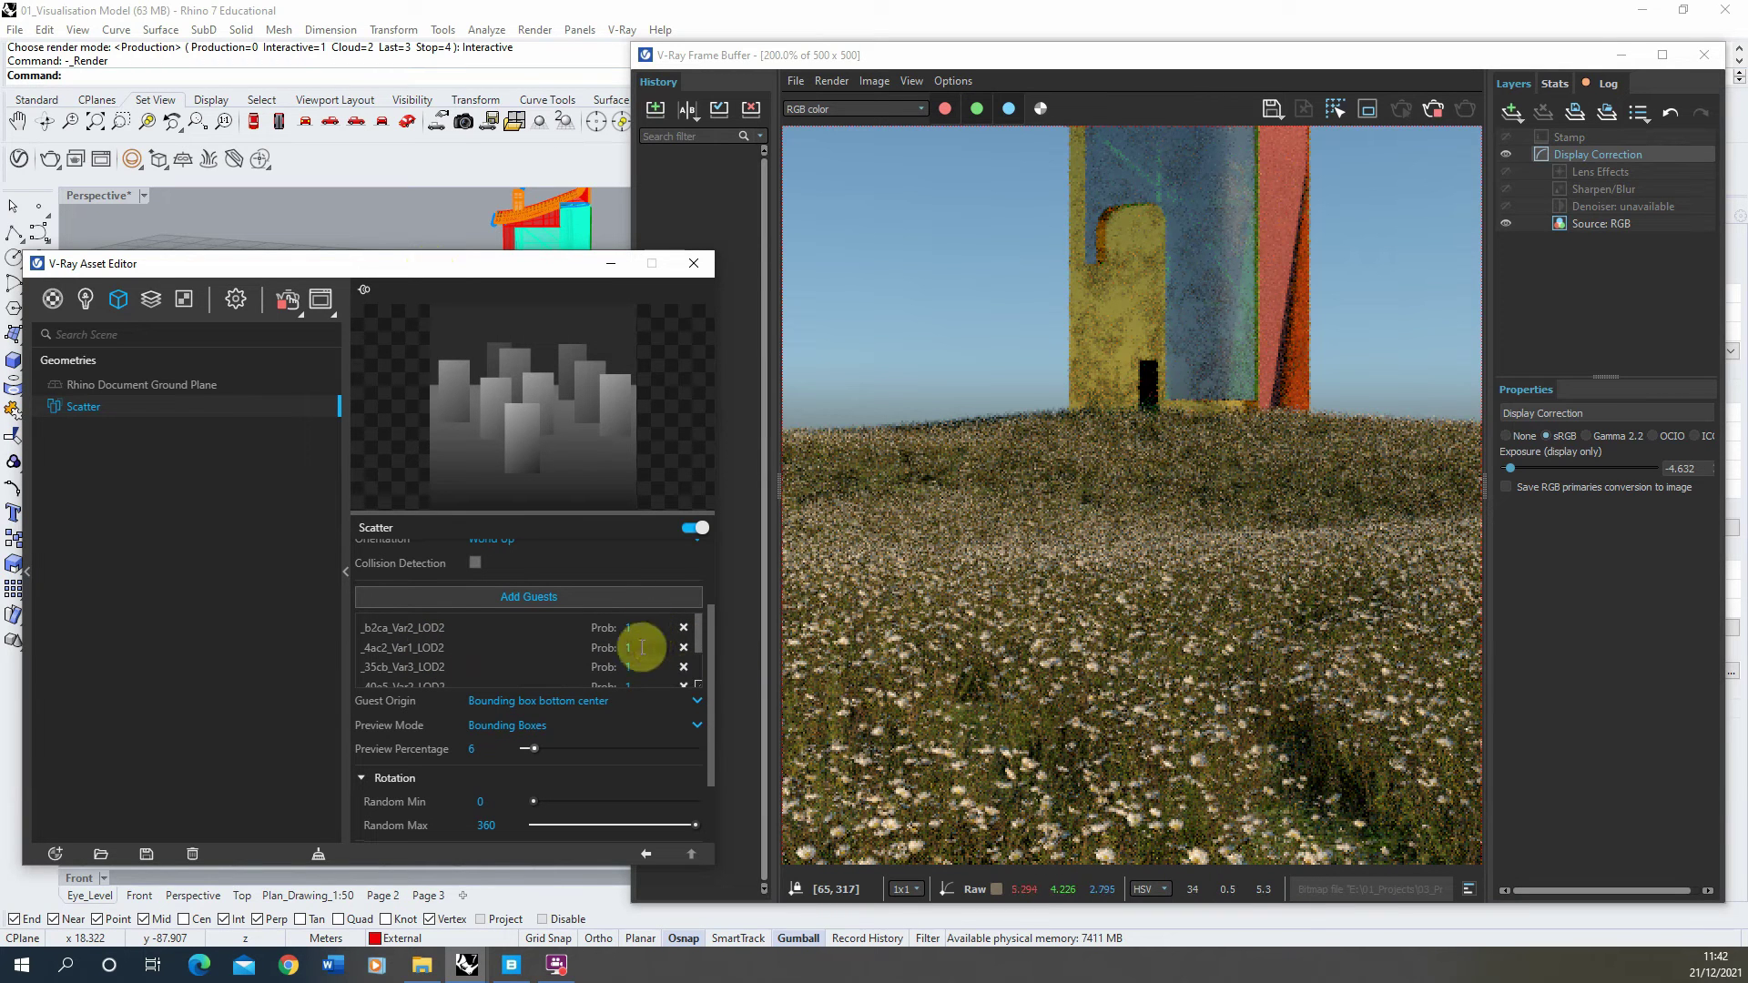
pyautogui.moveTo(697, 632); pyautogui.dragTo(699, 669)
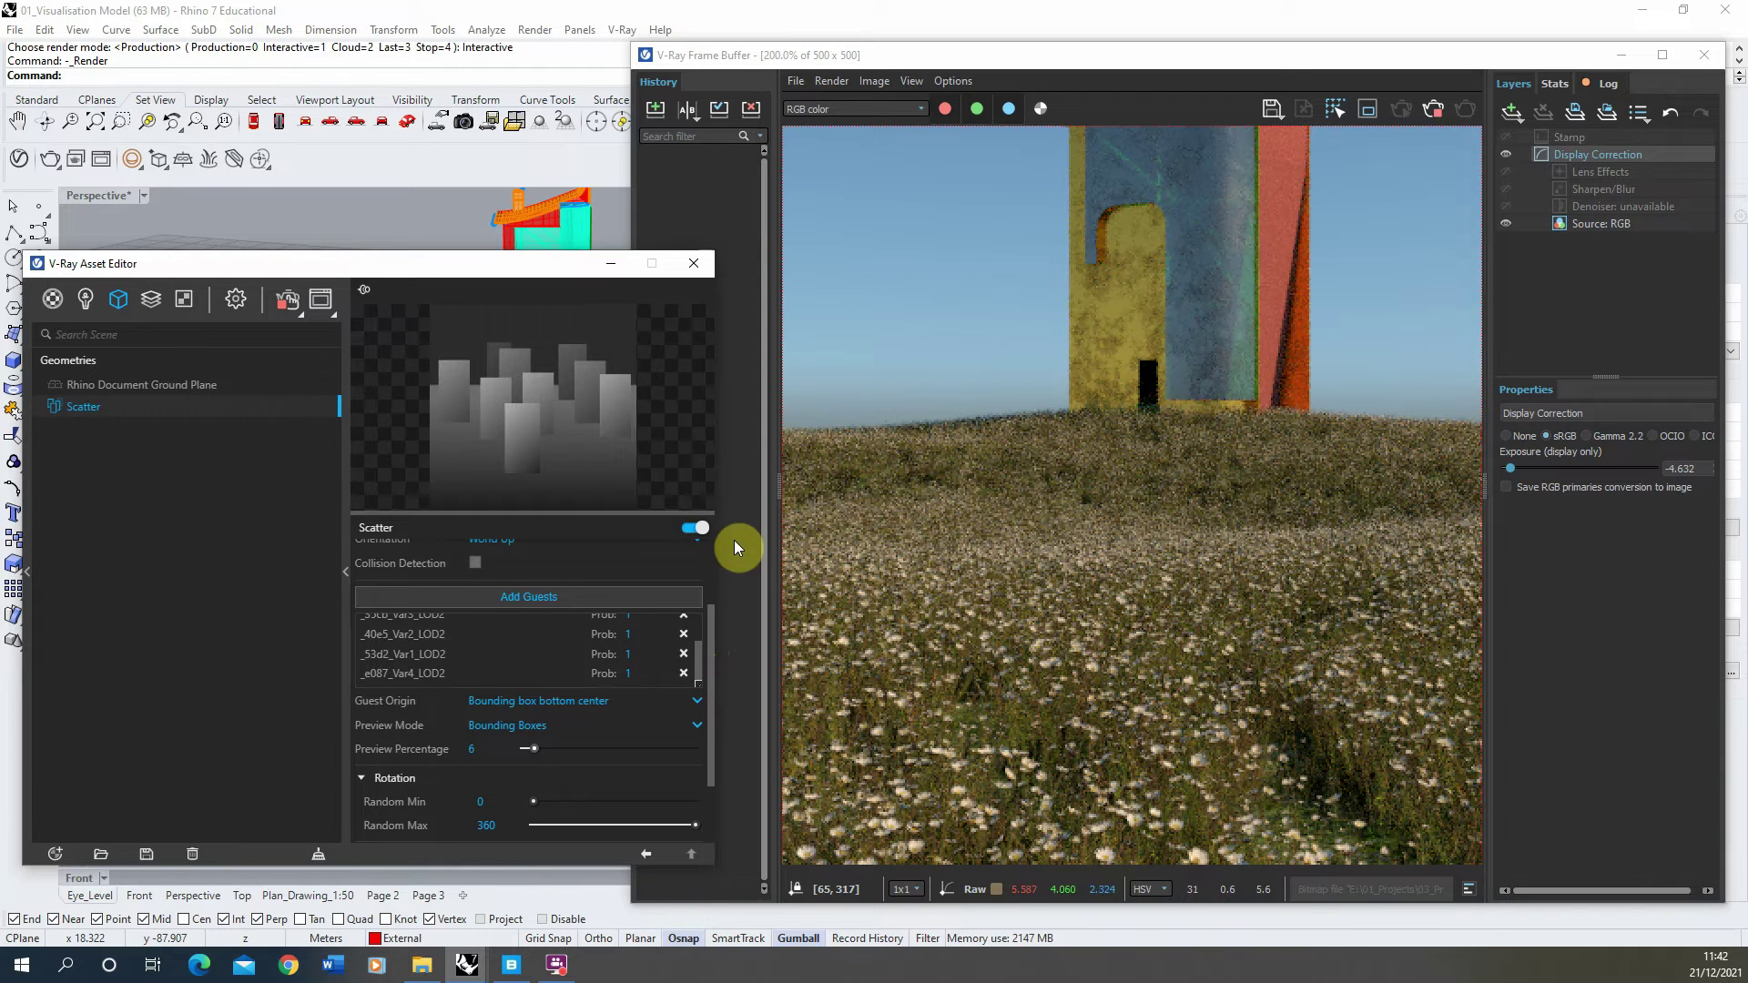
pyautogui.scroll(5, 637, 669)
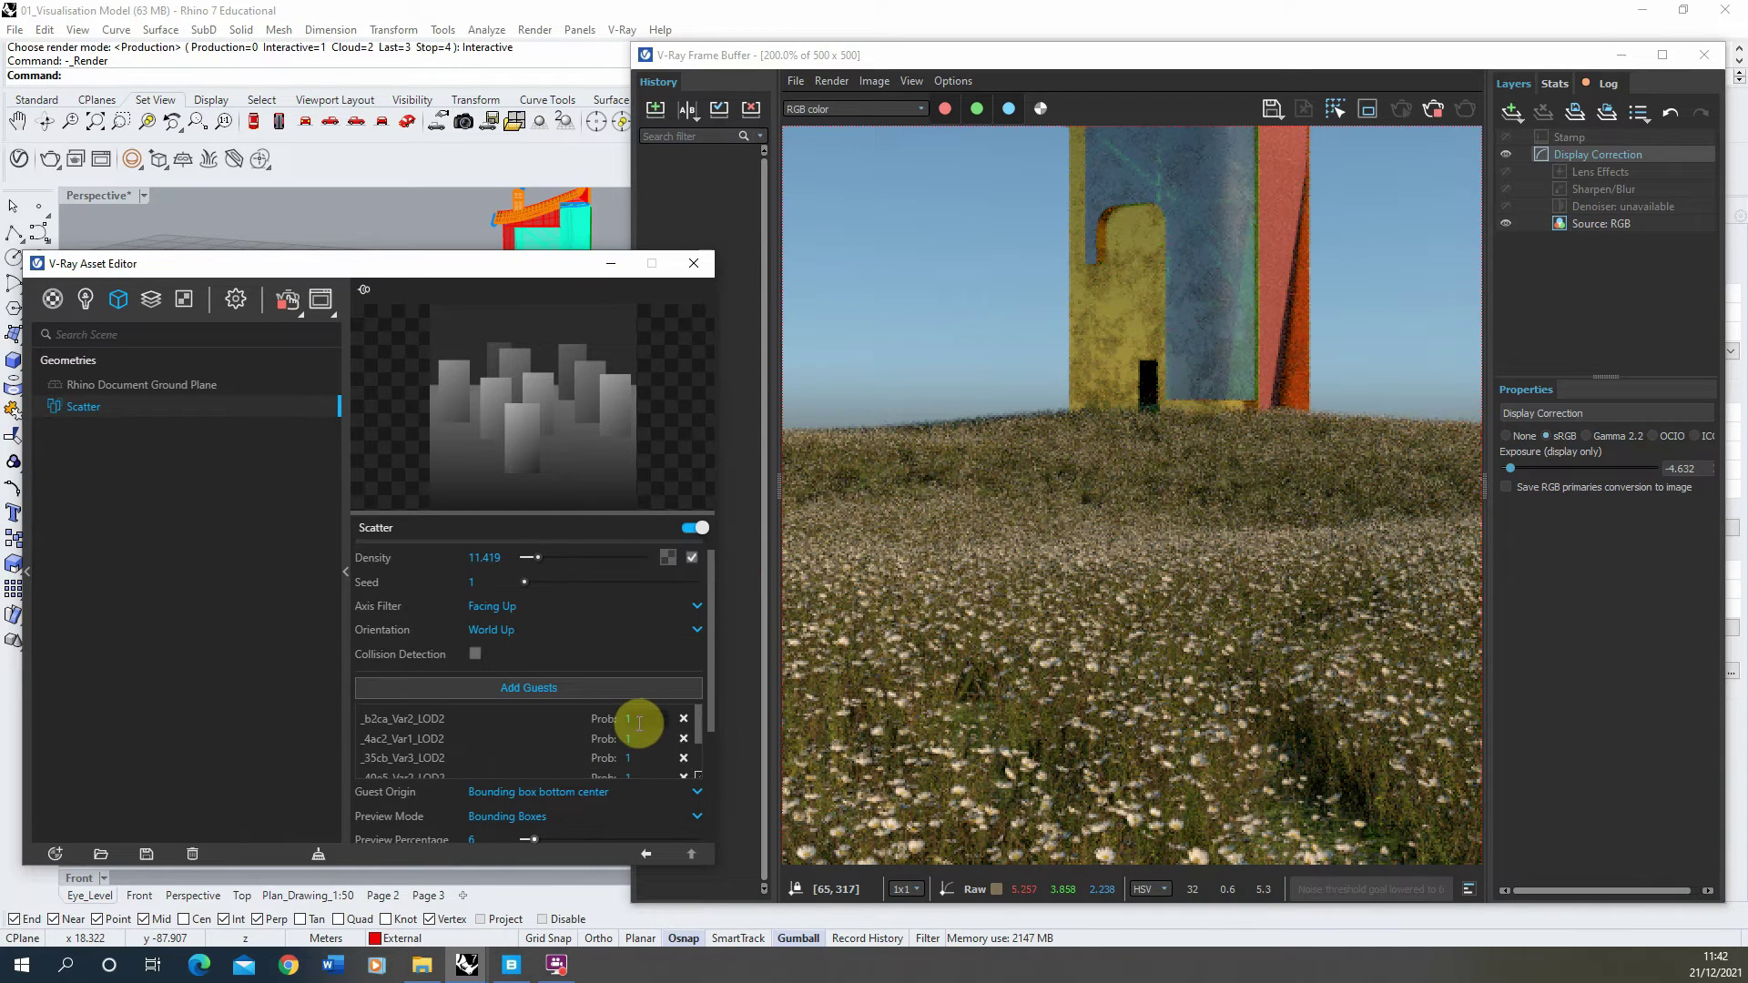
pyautogui.write('10')
pyautogui.press('Tab')
pyautogui.write('10')
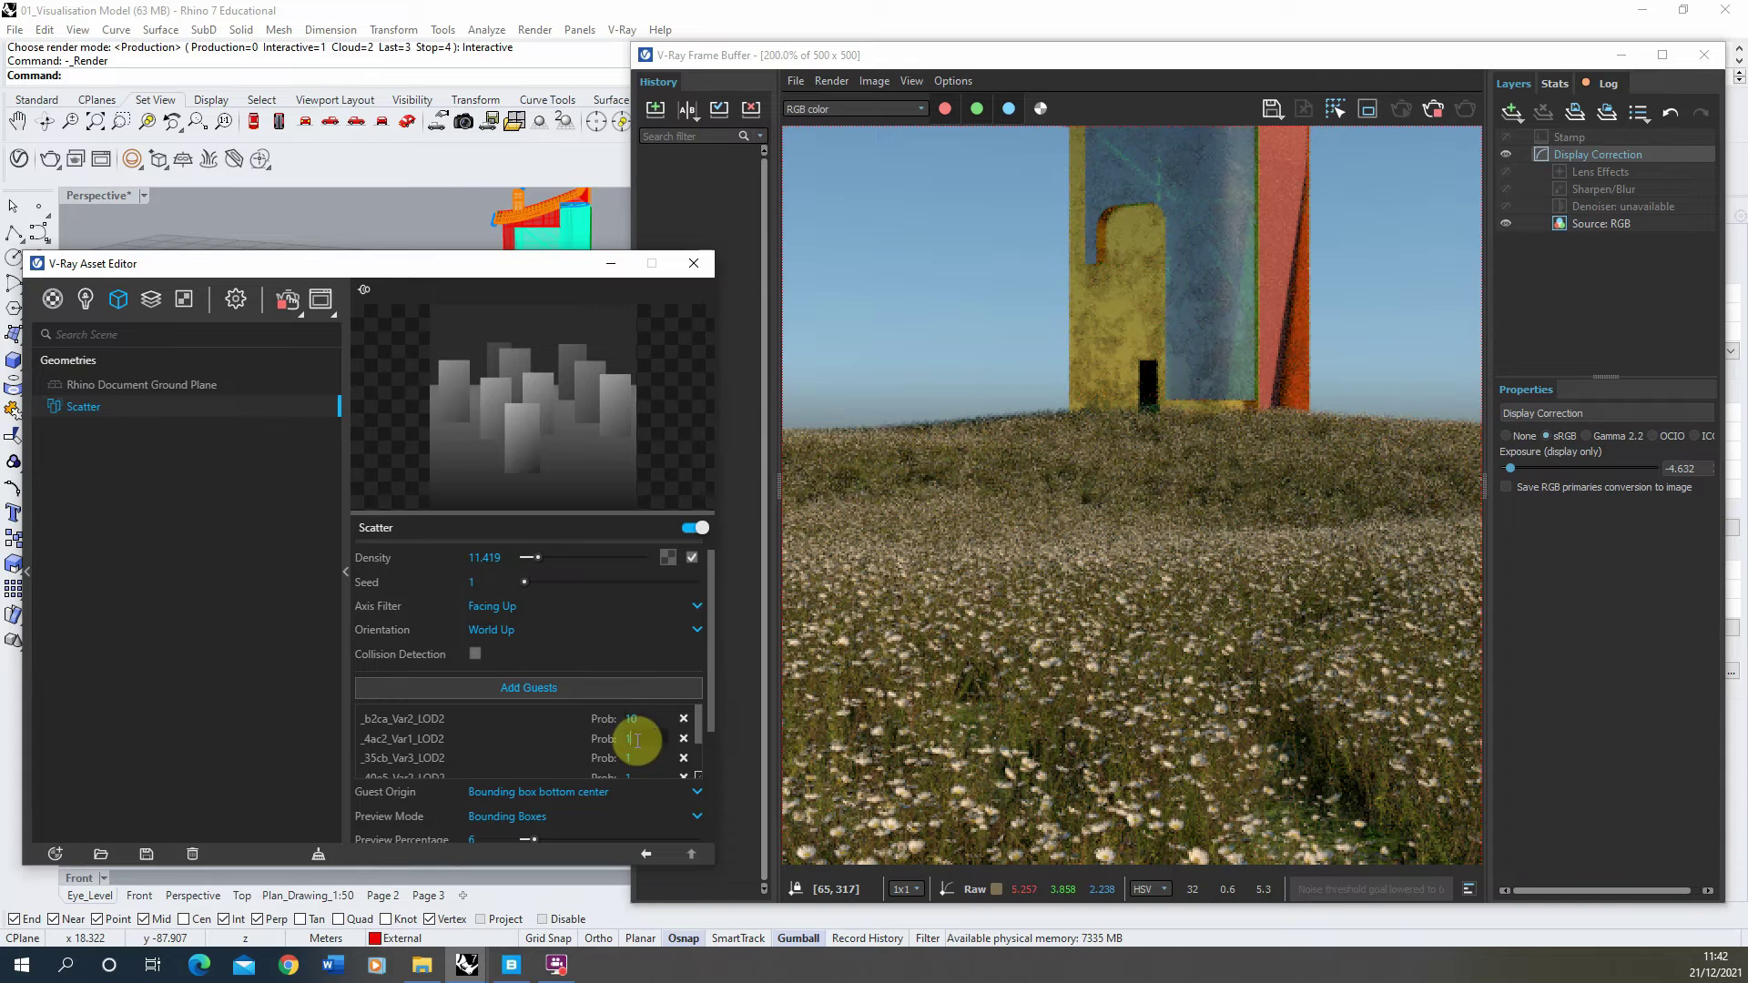
pyautogui.press('Tab')
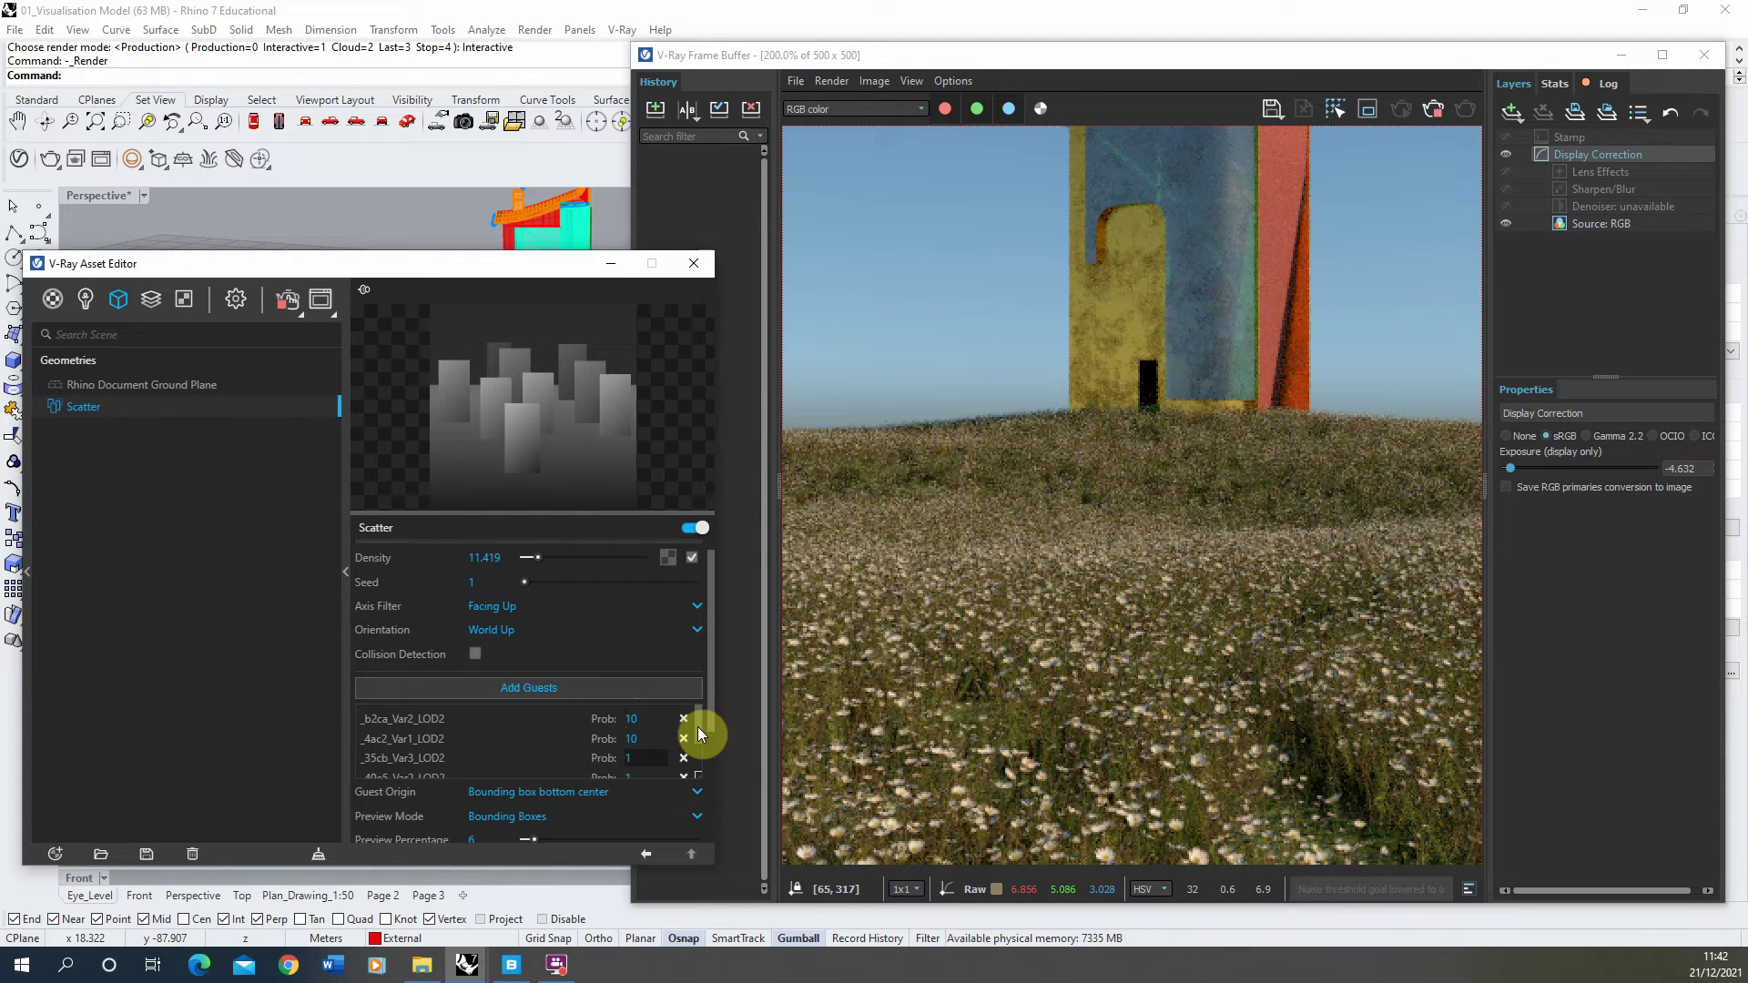
# Examine the mix of flowers and grass across the hill in the updated interactive render, close up and as a whole.
pyautogui.scroll(-1, 697, 726)
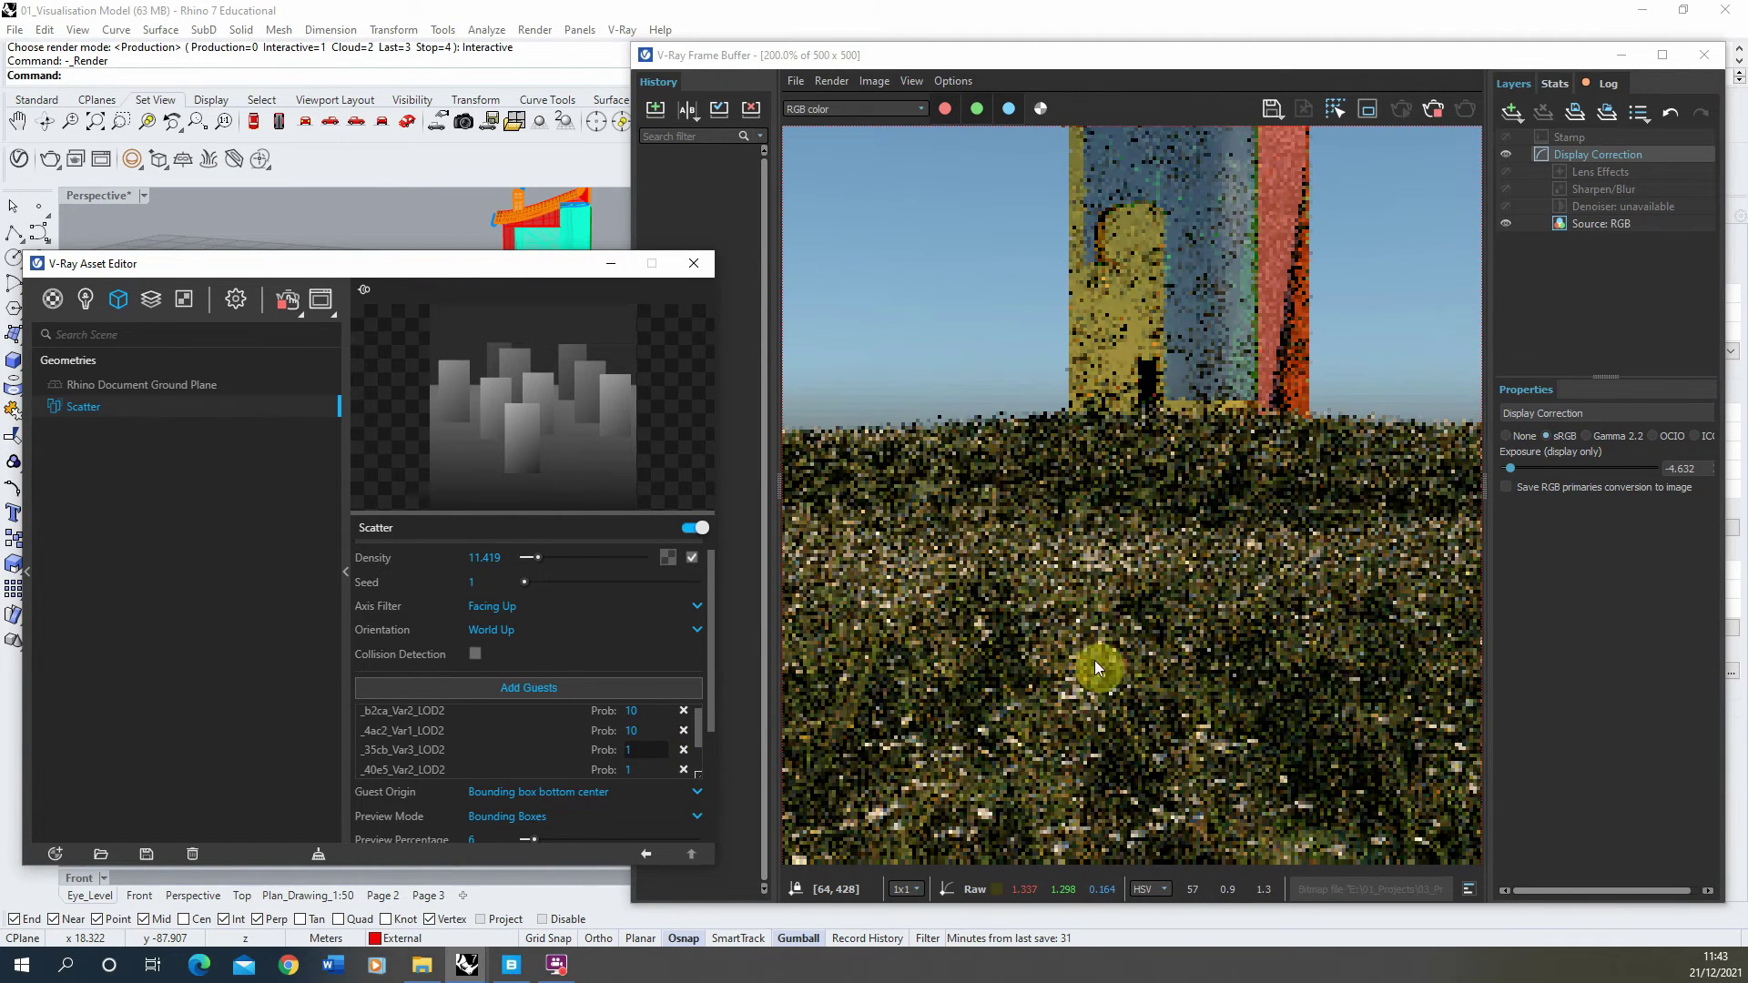
pyautogui.doubleClick(1032, 618)
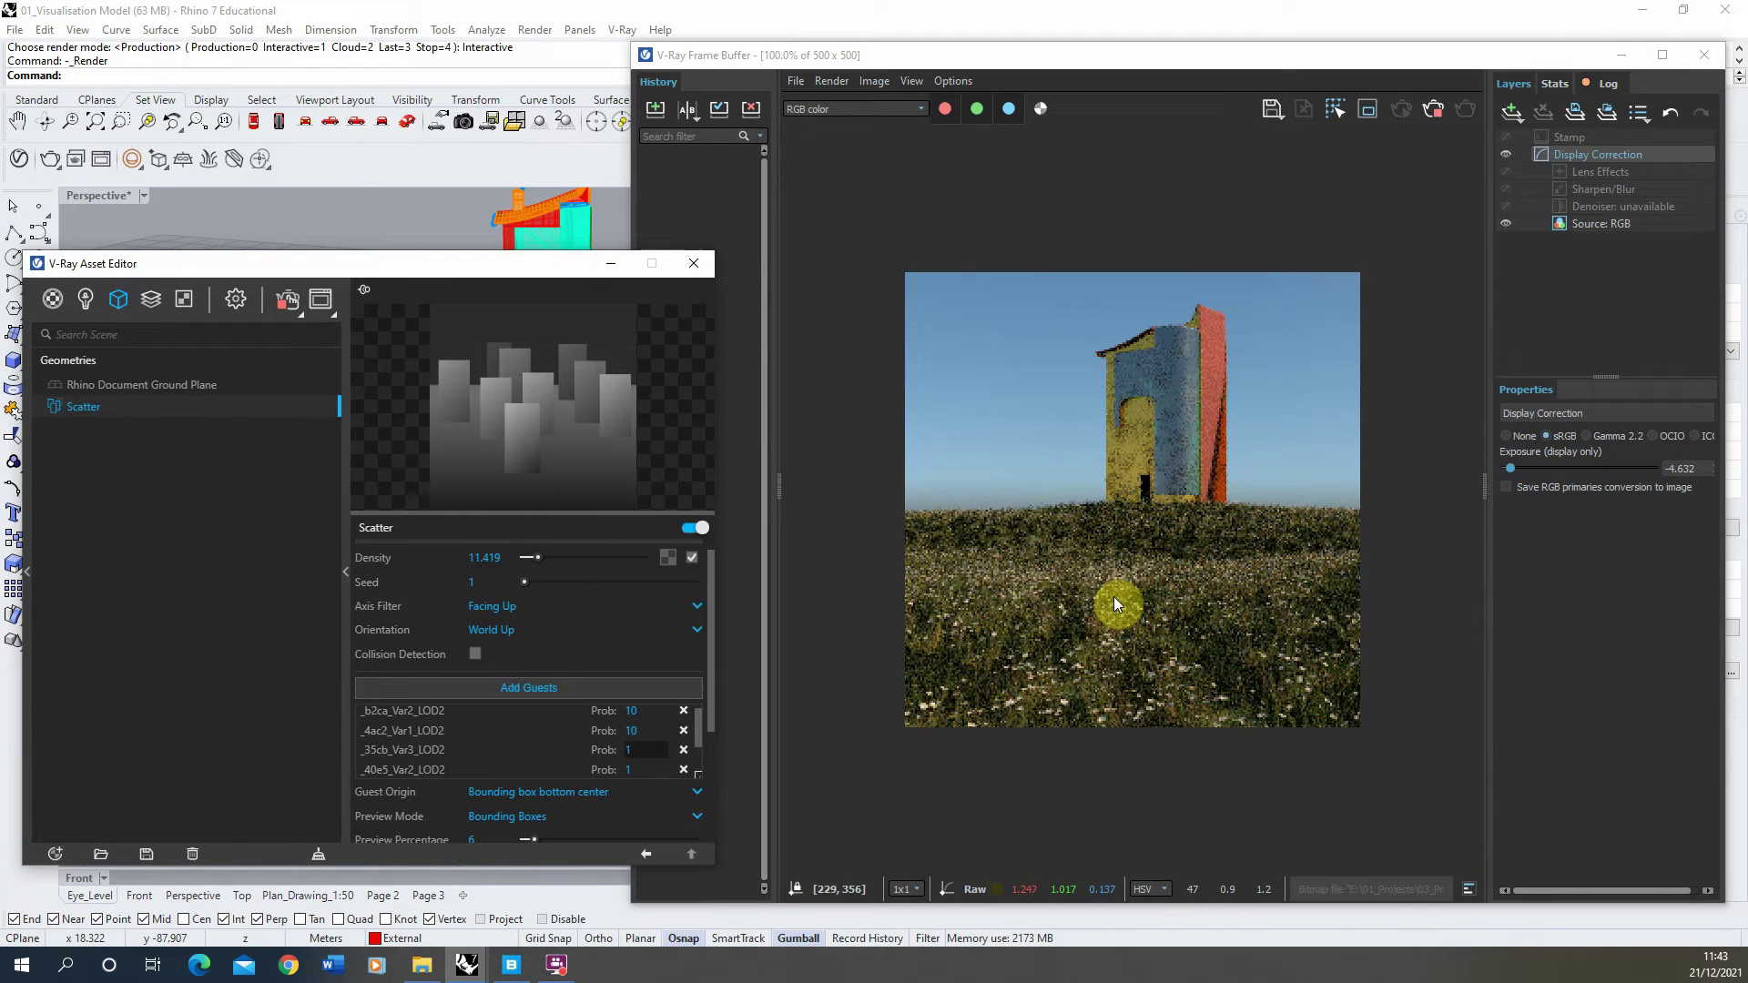
pyautogui.scroll(1, 1210, 542)
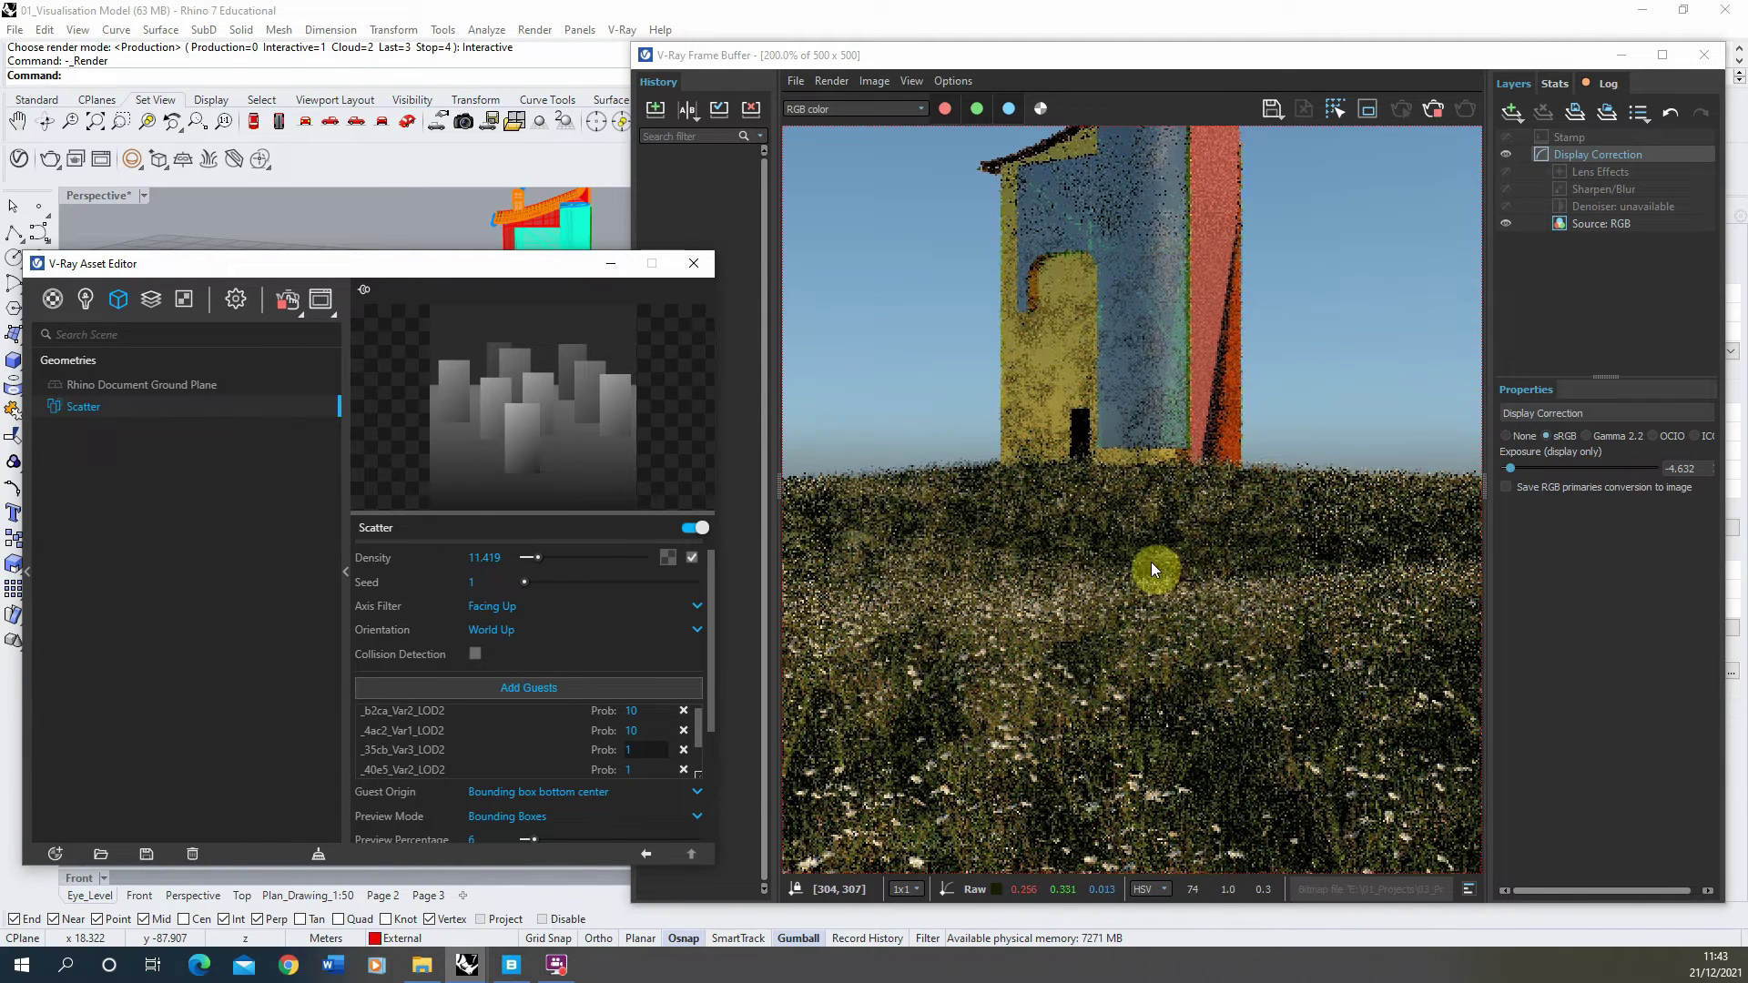
pyautogui.scroll(-3, 581, 685)
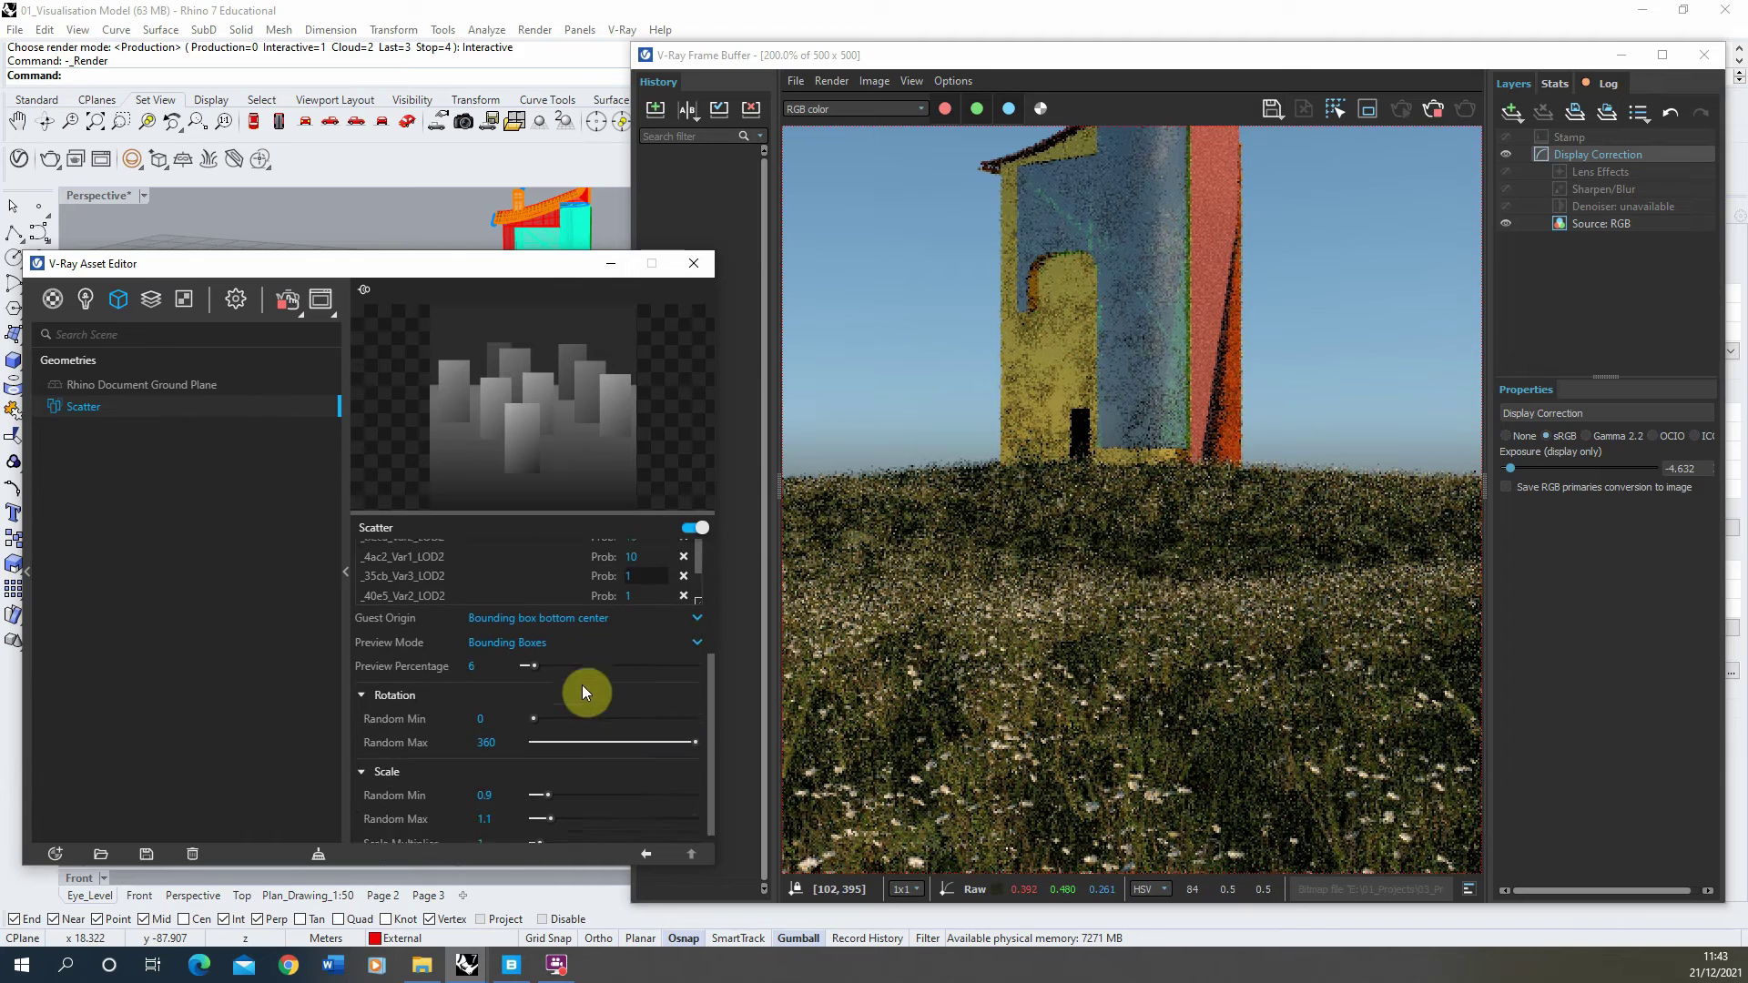
pyautogui.doubleClick(1045, 600)
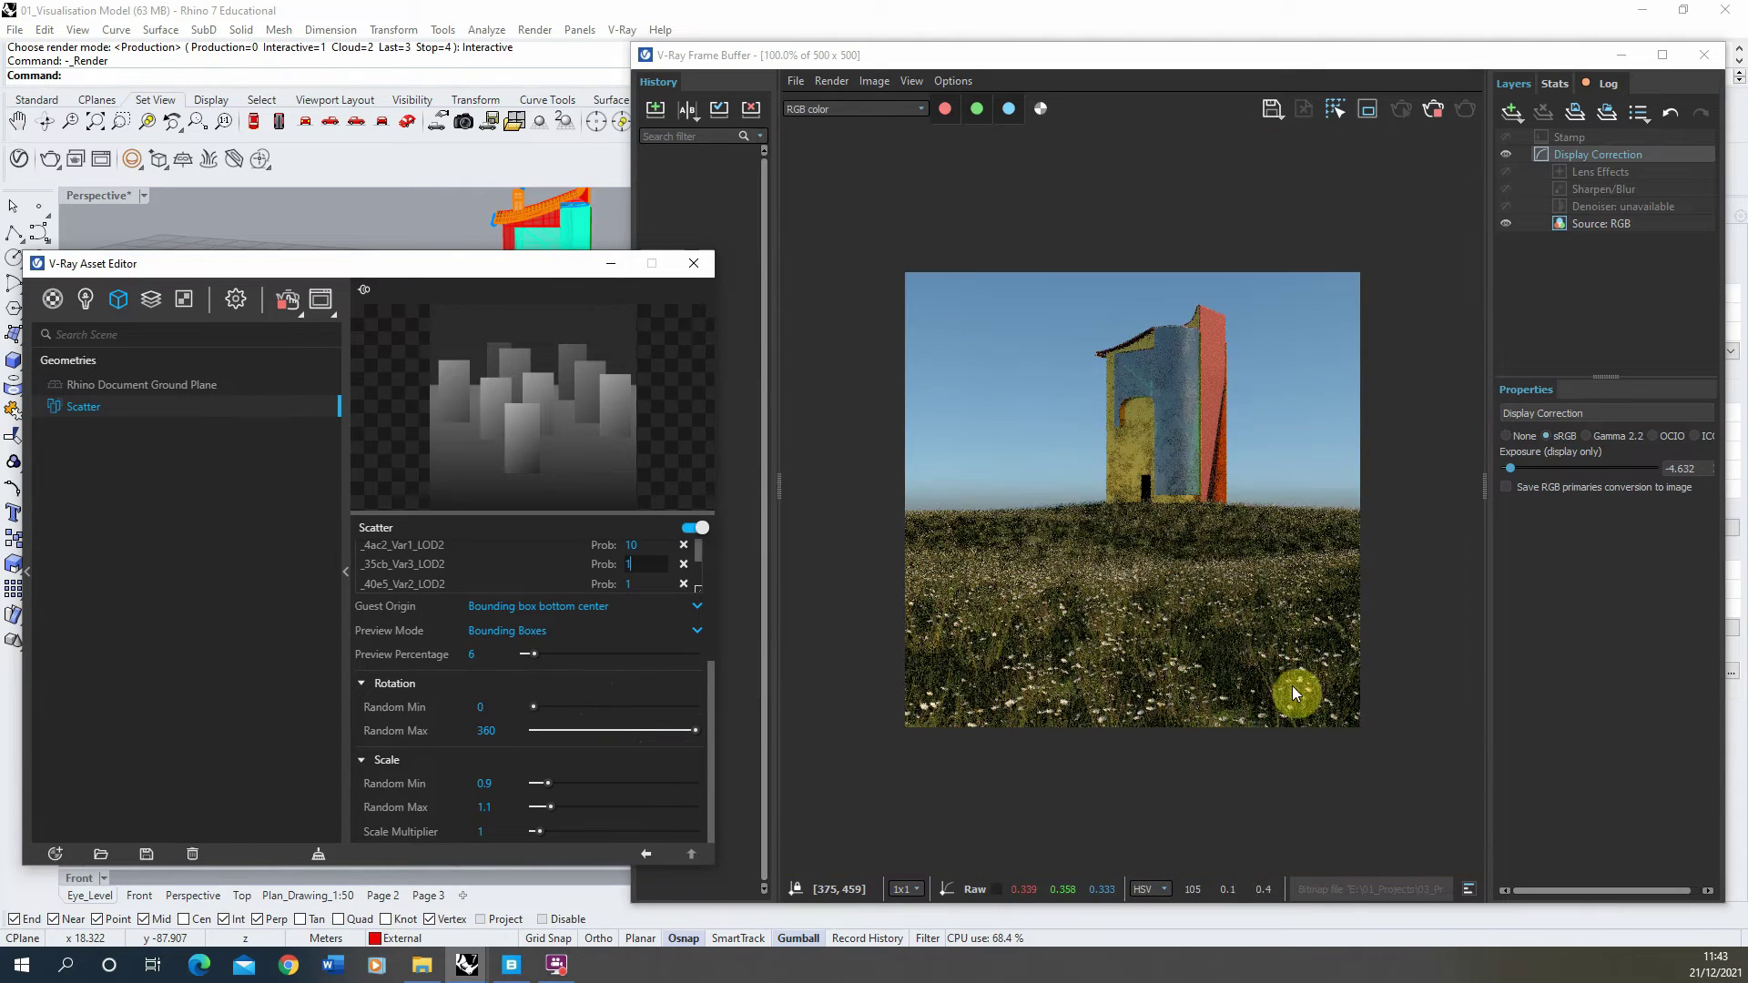
pyautogui.scroll(1, 1292, 686)
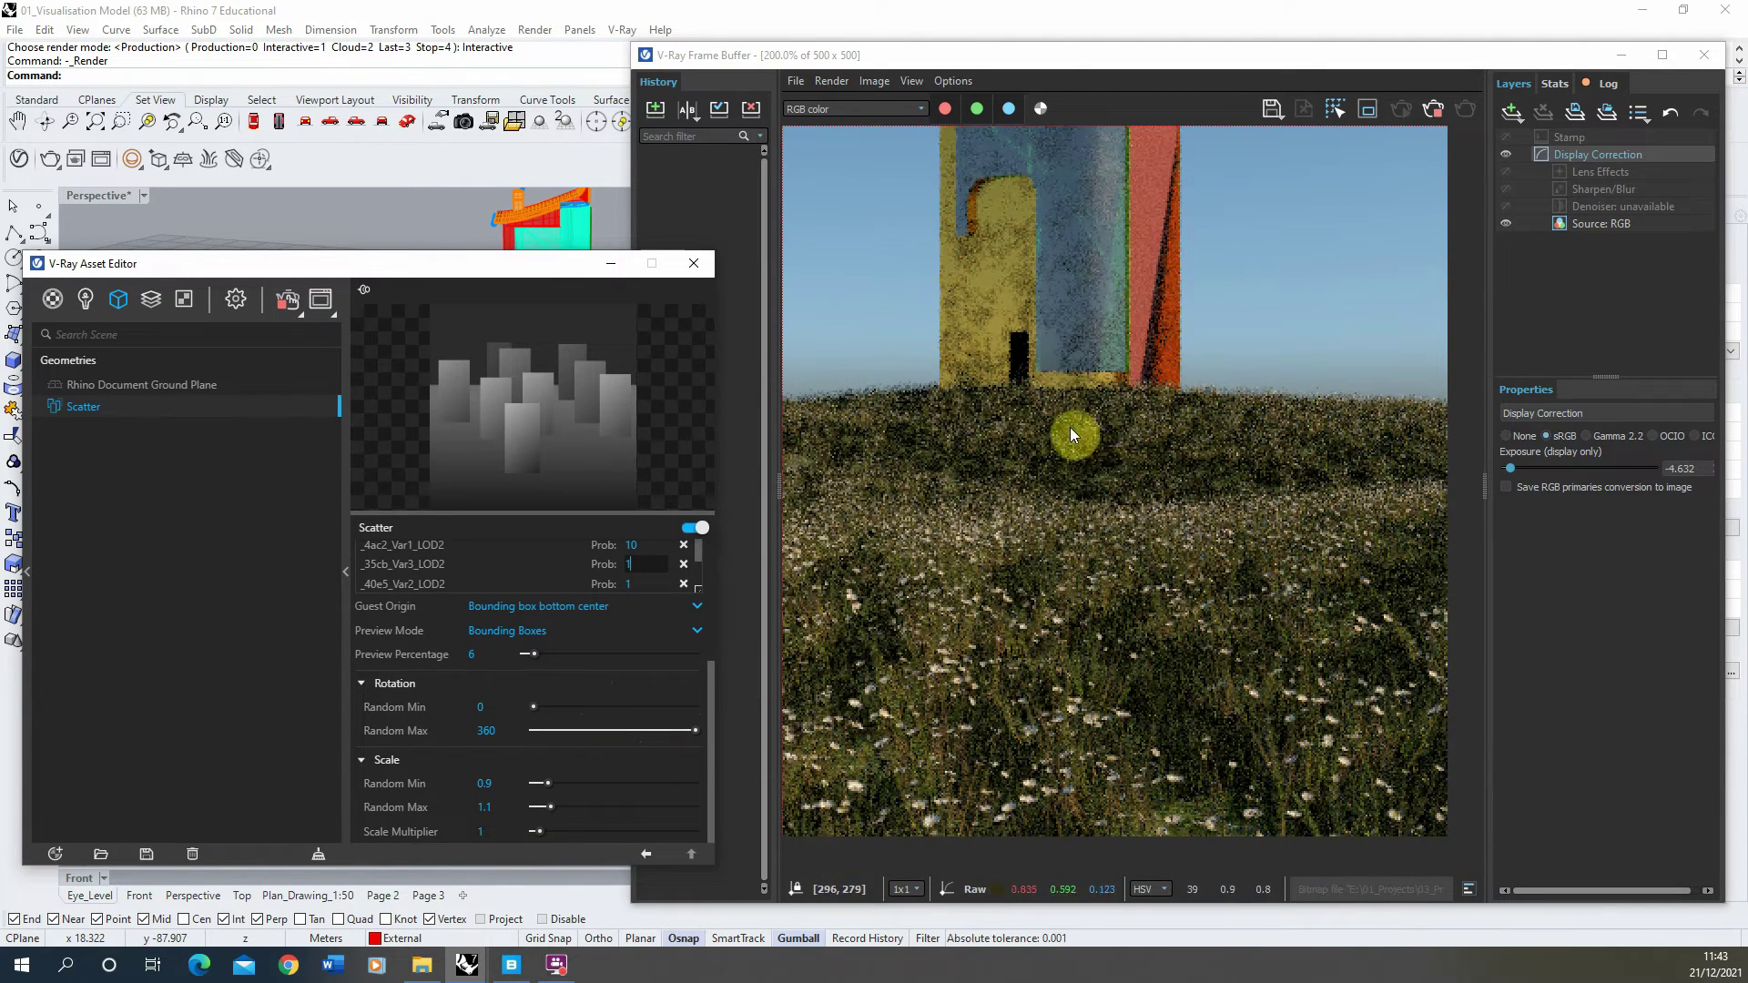
pyautogui.scroll(1, 1092, 437)
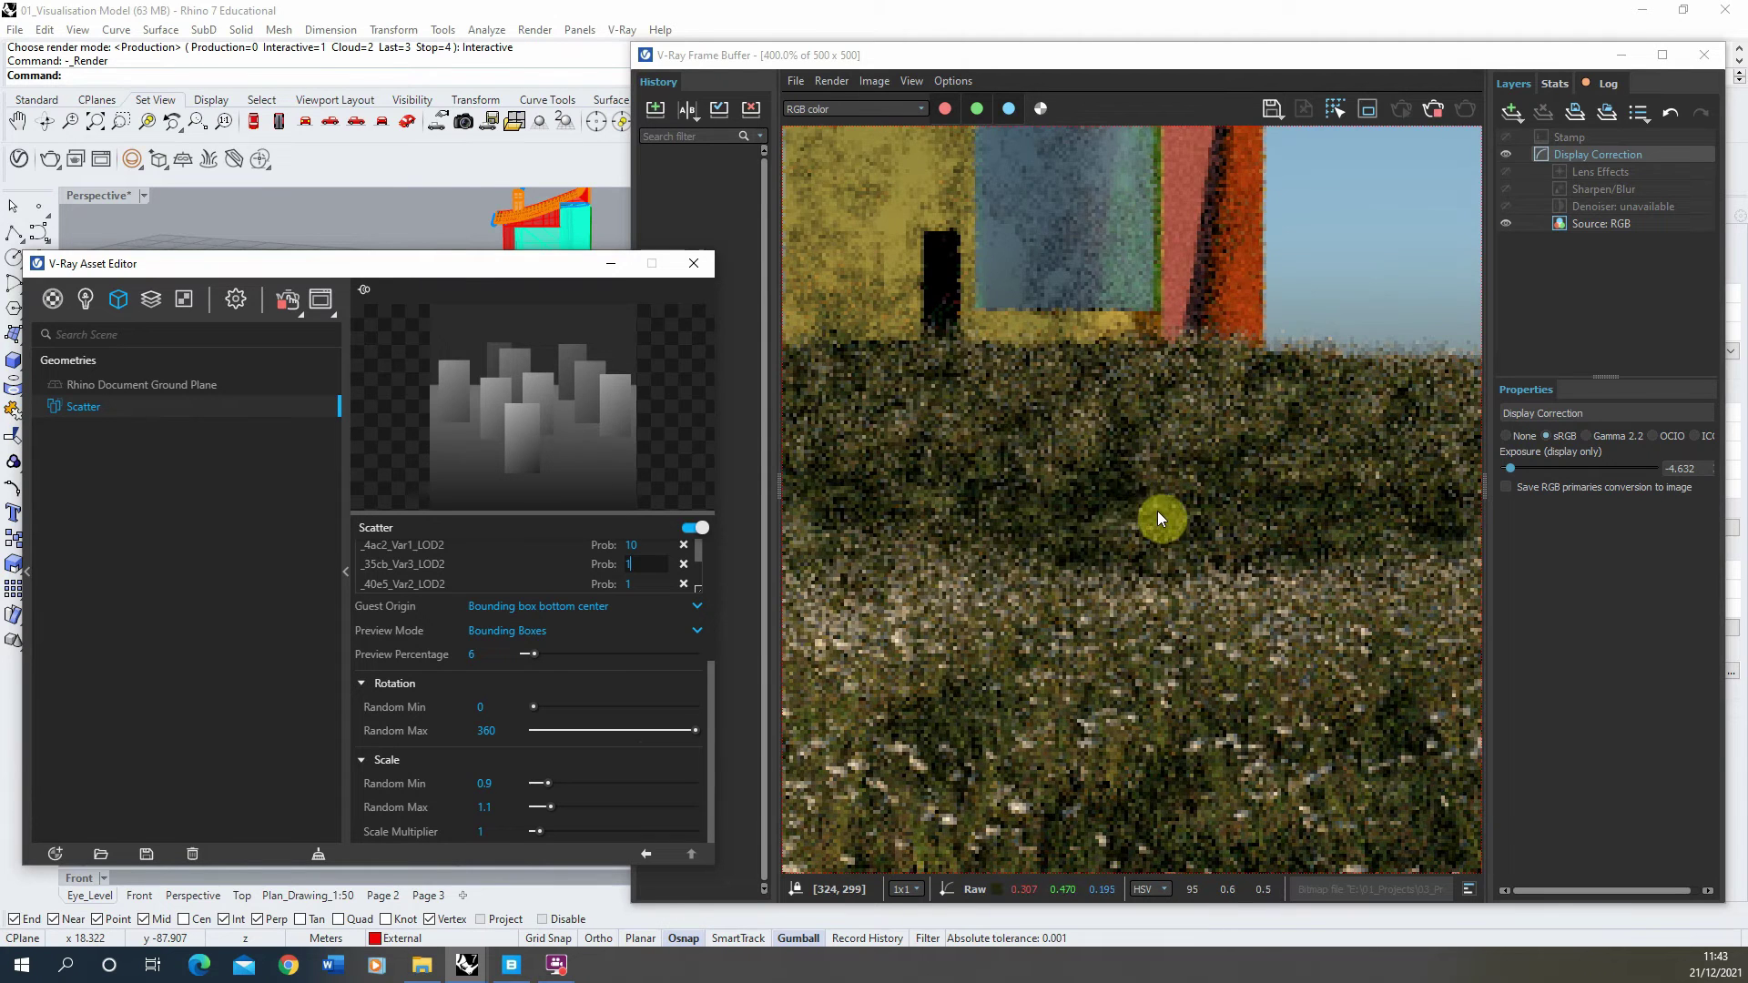
pyautogui.scroll(-1, 1159, 519)
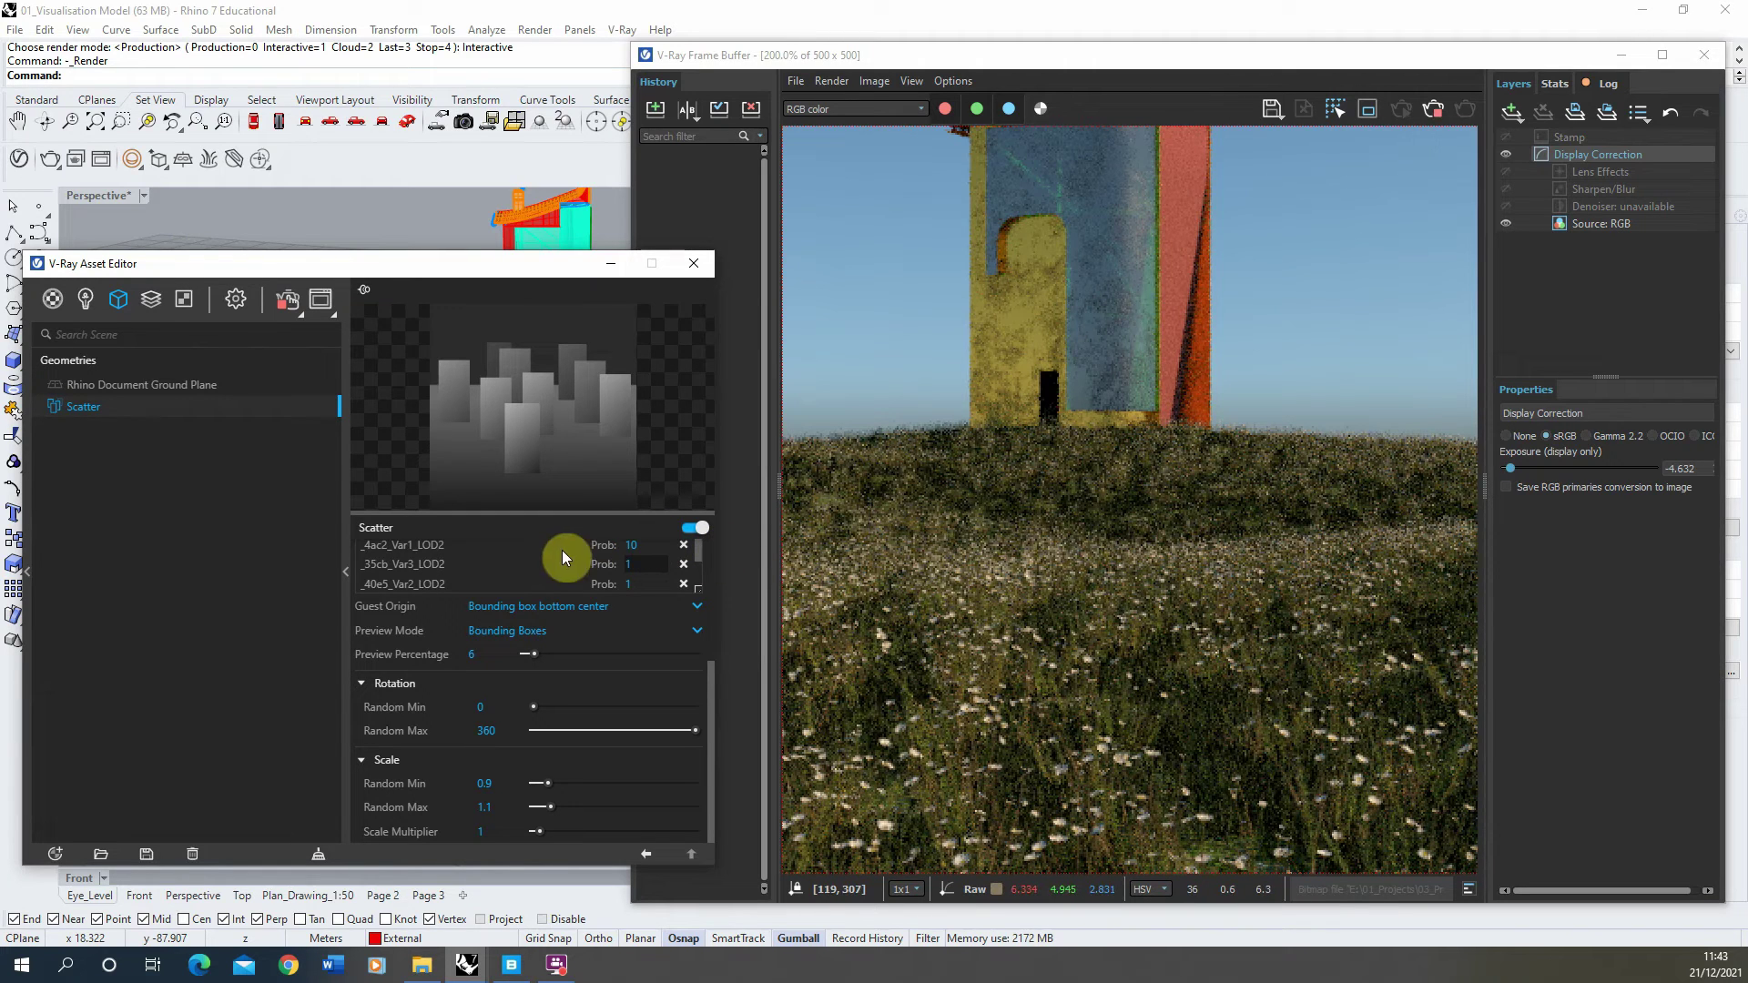
# Reset the probability of both grass guests to 1 and remove the four flower guests from the Scatter.
pyautogui.scroll(5, 663, 569)
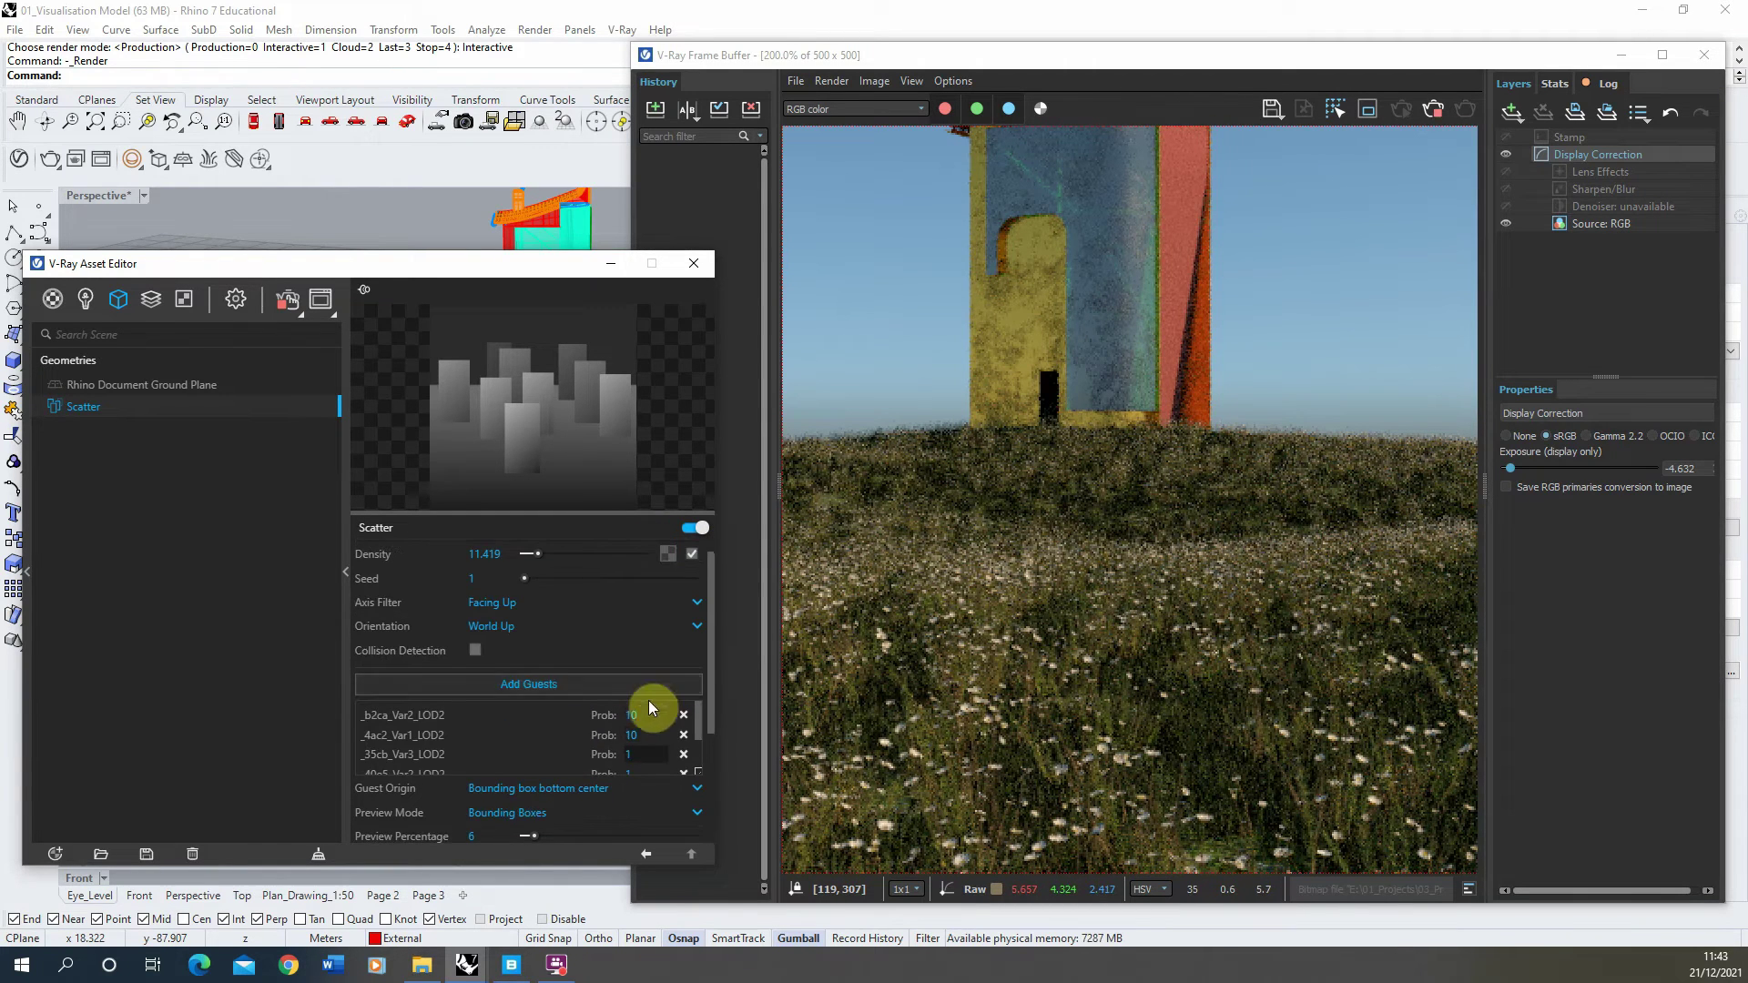
pyautogui.click(650, 714)
pyautogui.write('1')
pyautogui.click(652, 735)
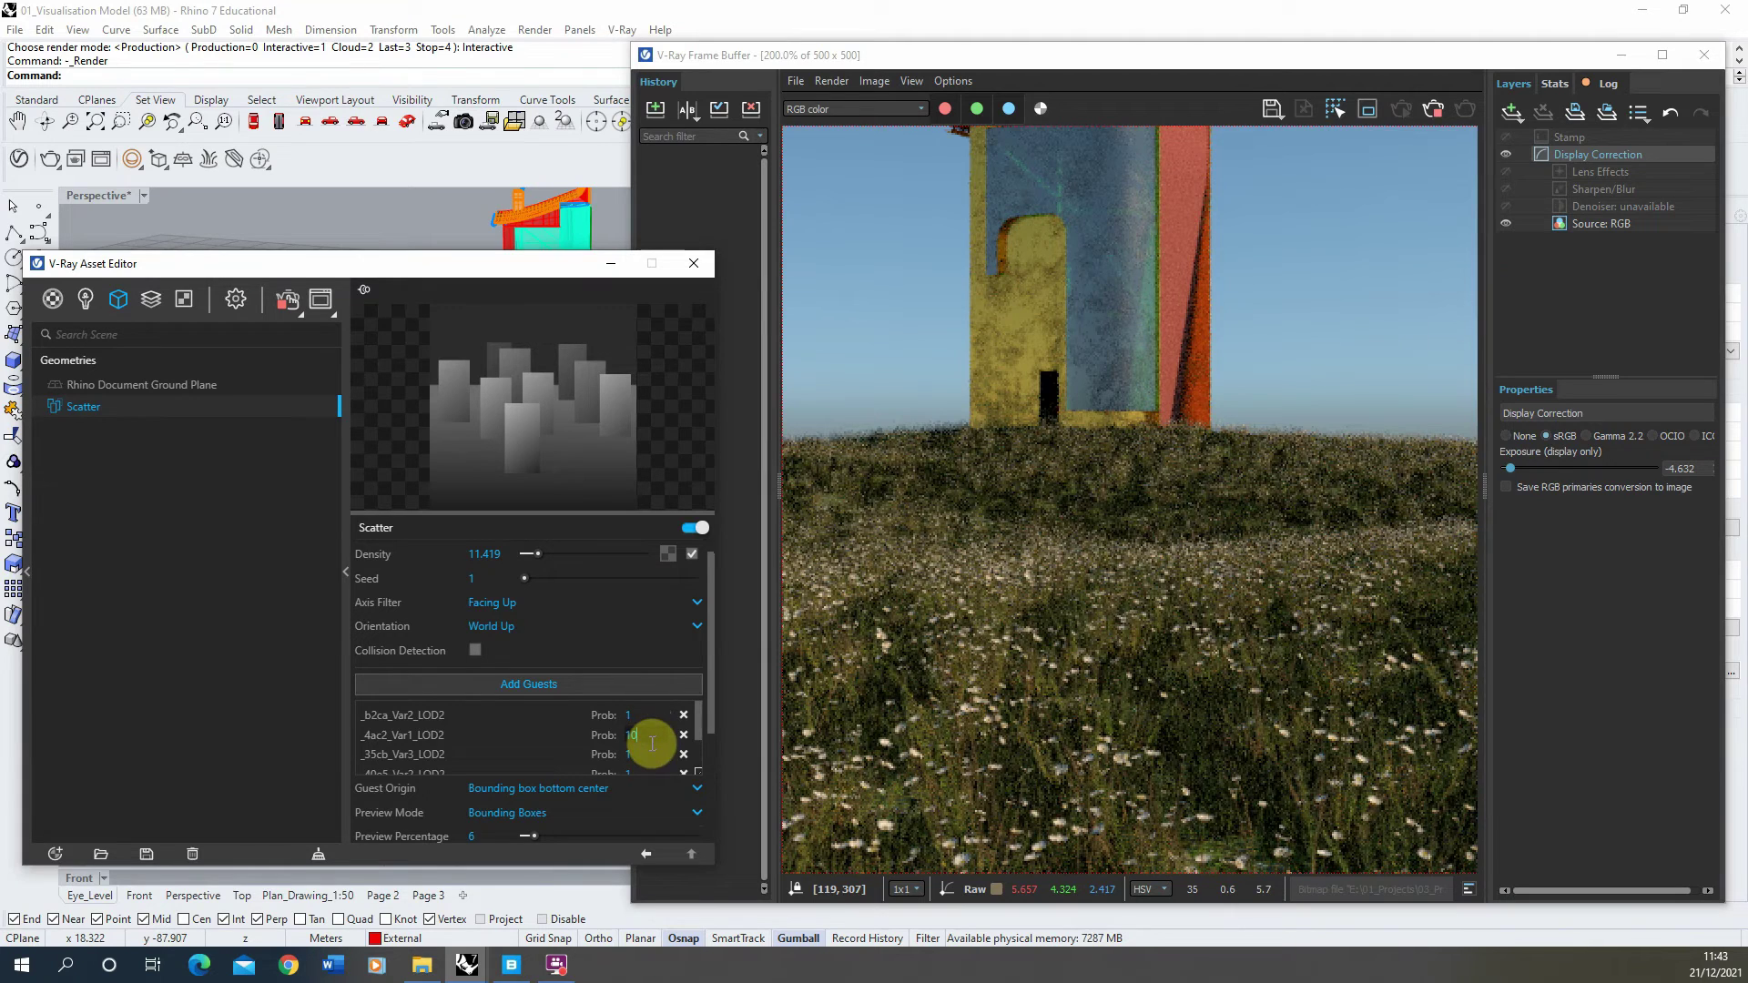
pyautogui.write('1')
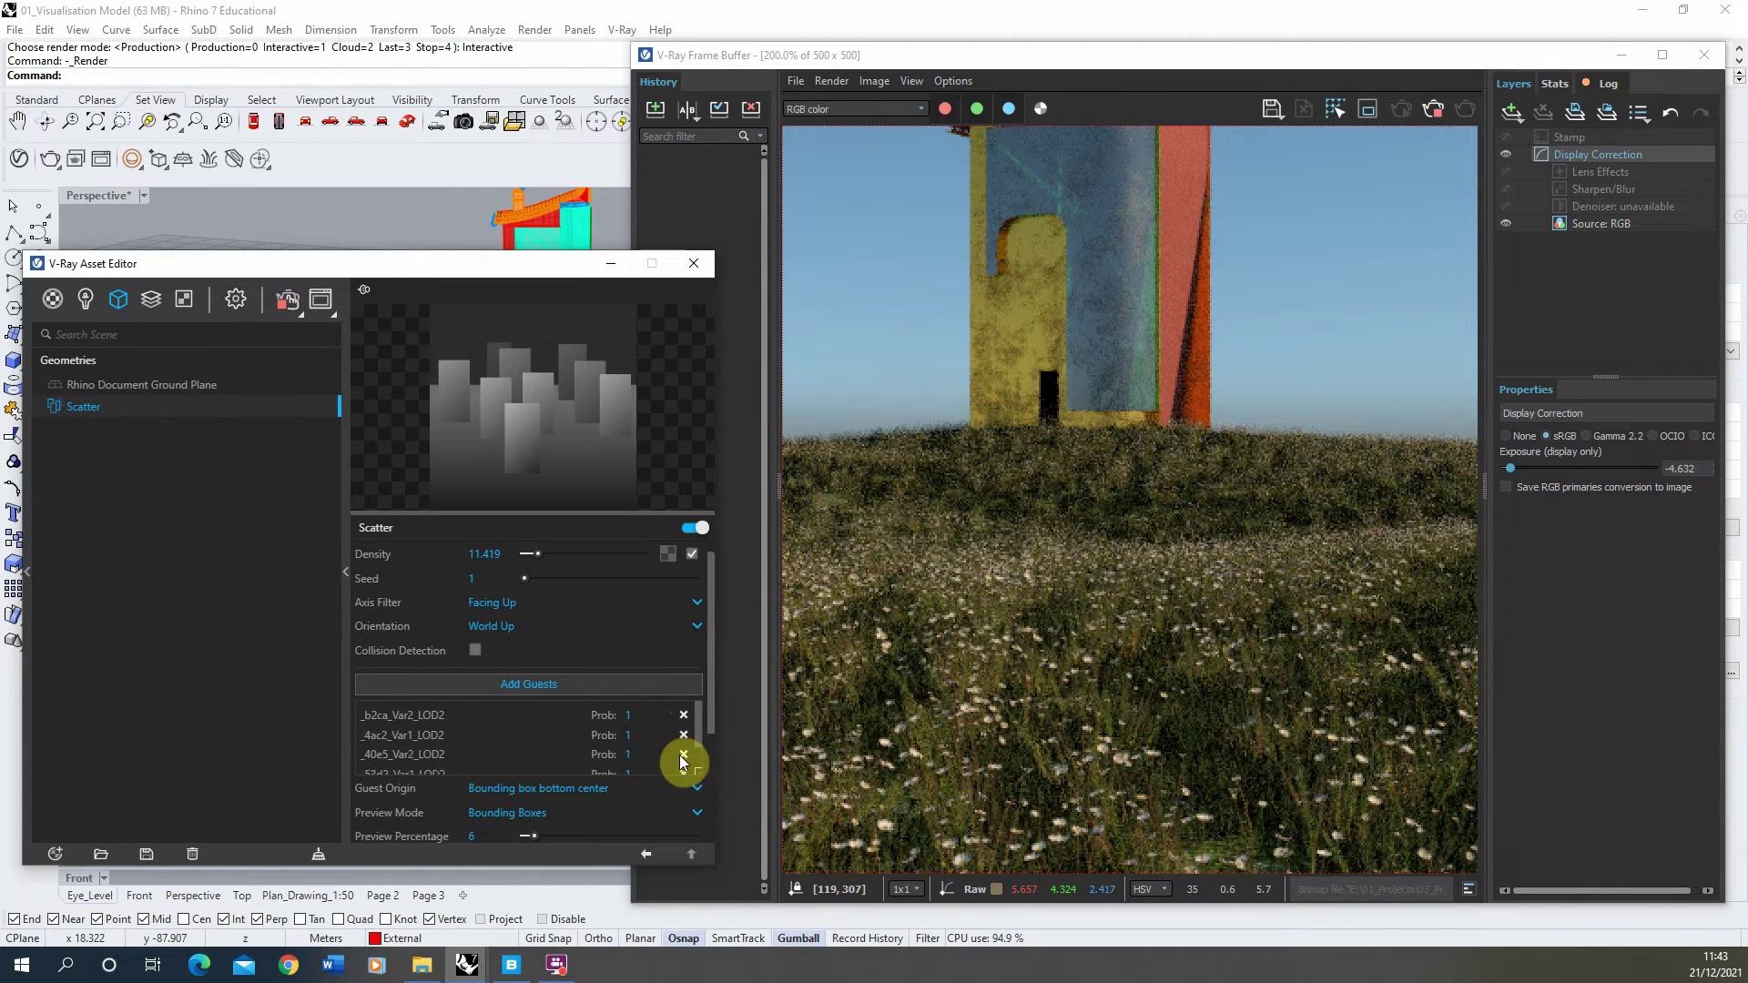
pyautogui.click(682, 755)
pyautogui.click(682, 755)
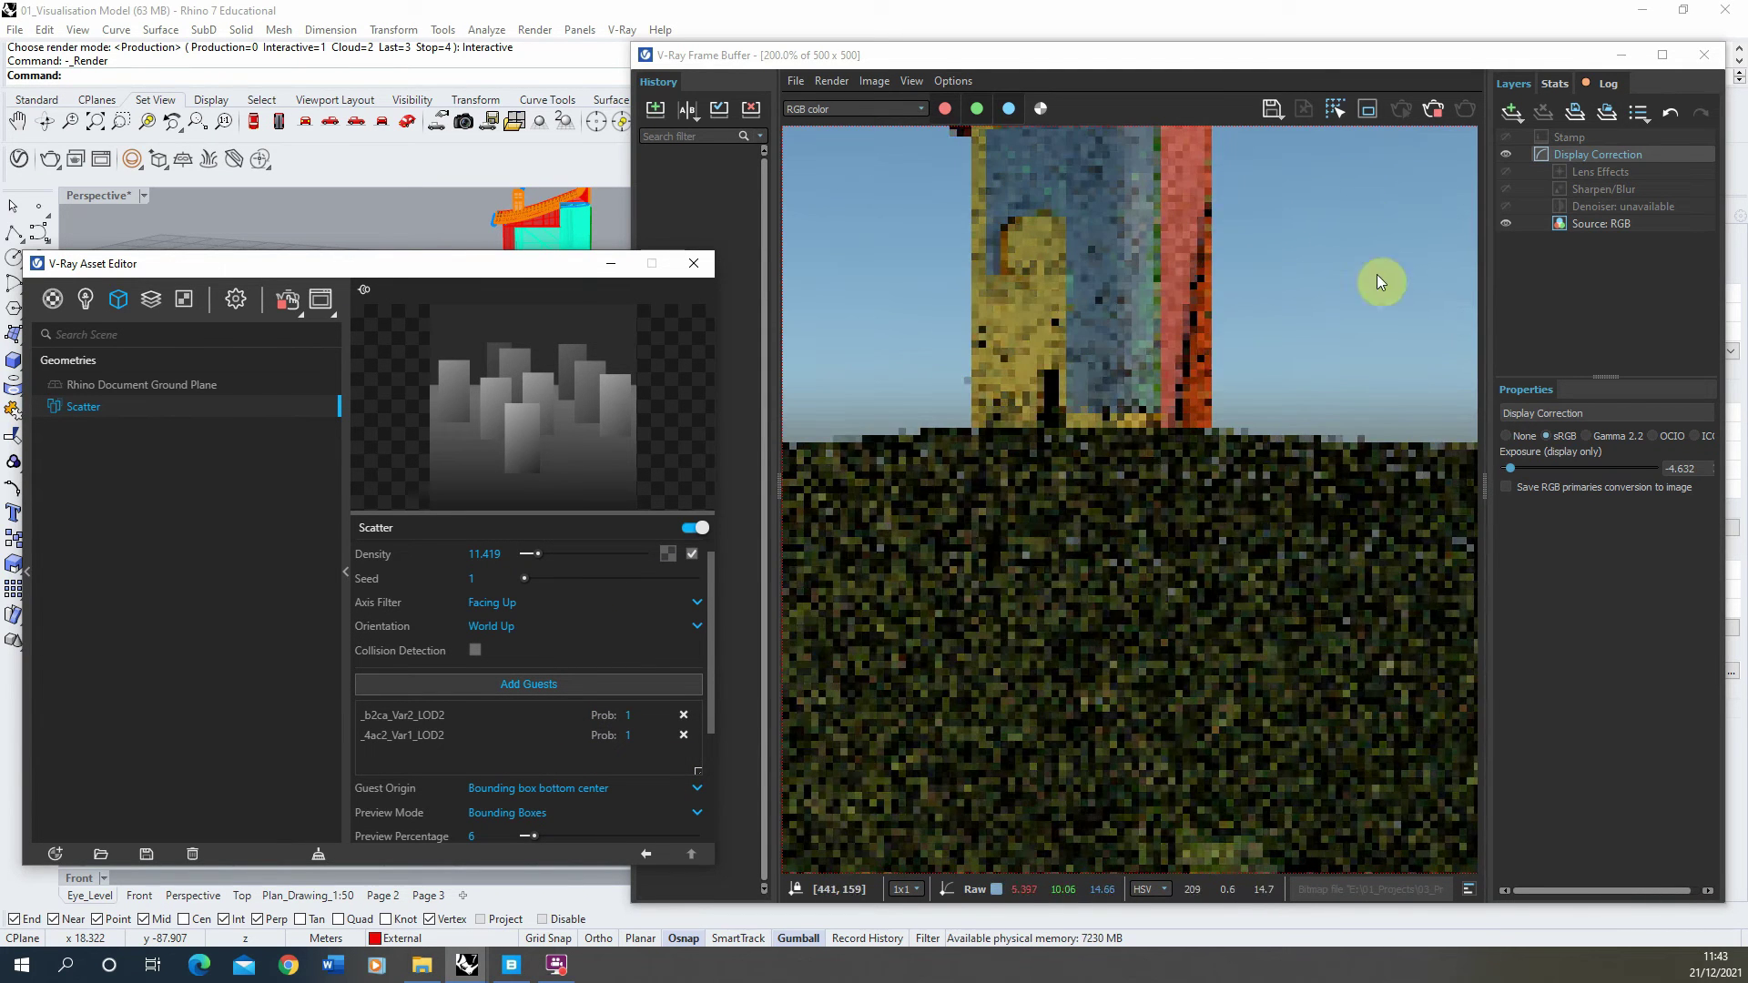
# Stop the interactive render and minimize the V-Ray Frame Buffer.
pyautogui.scroll(-1, 1160, 462)
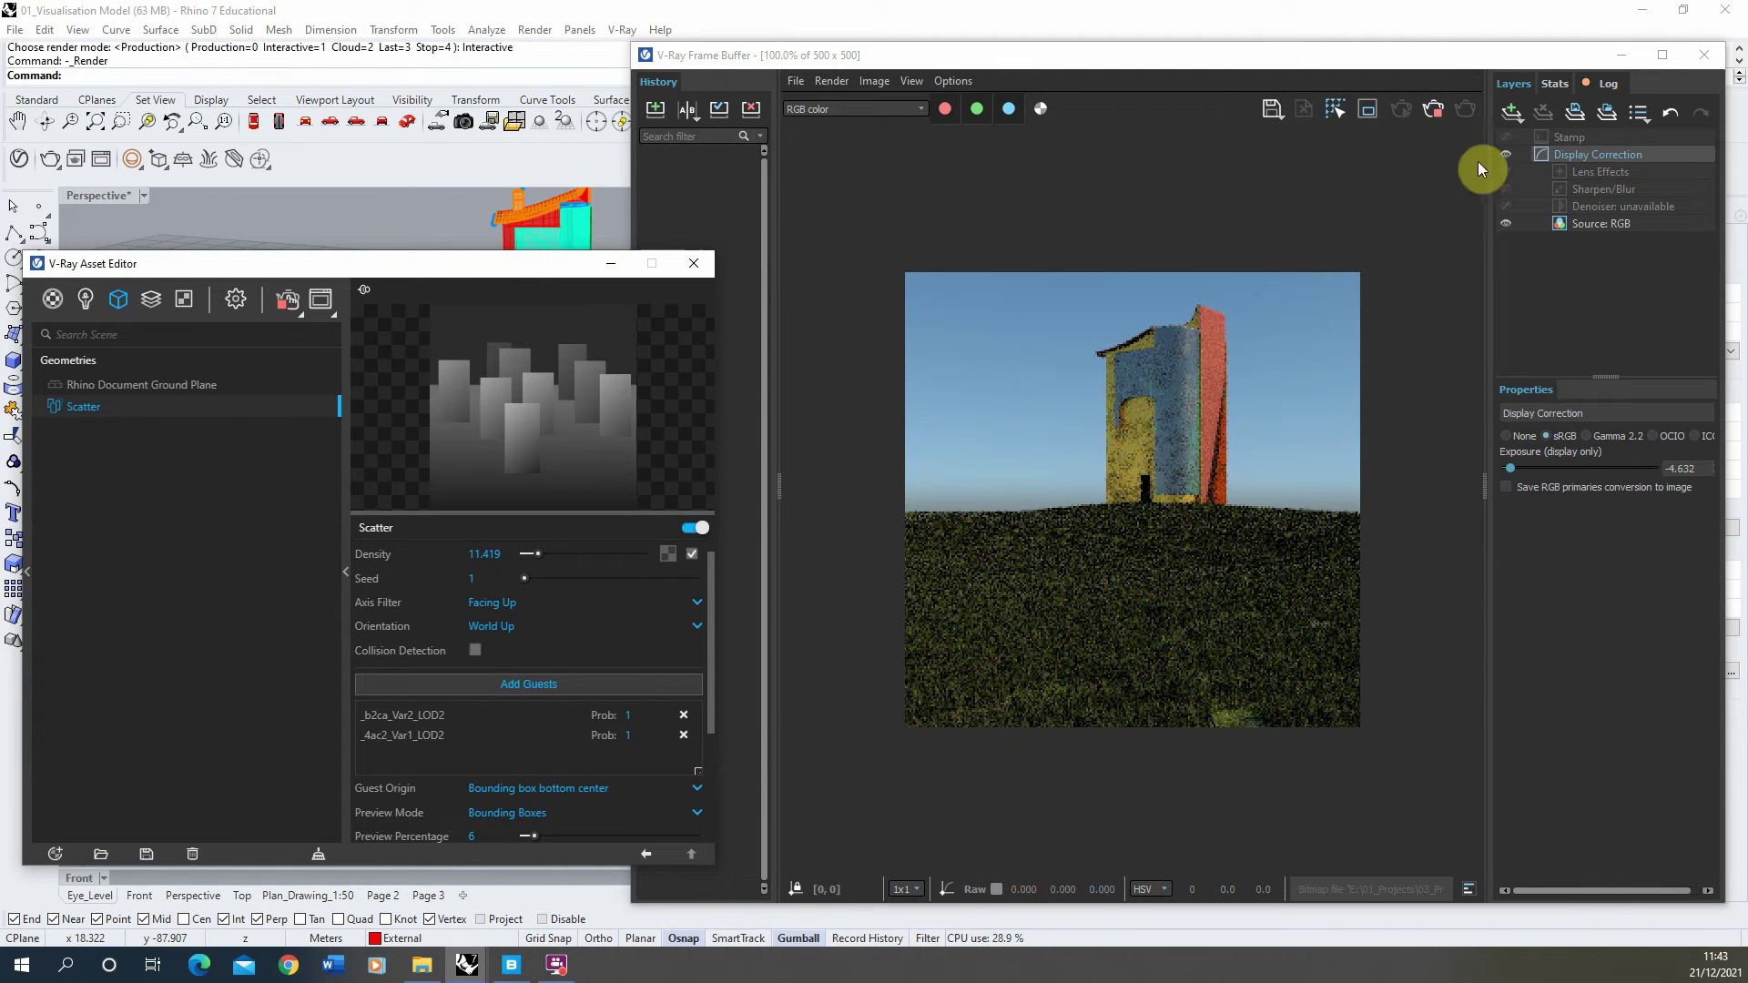
pyautogui.click(1440, 111)
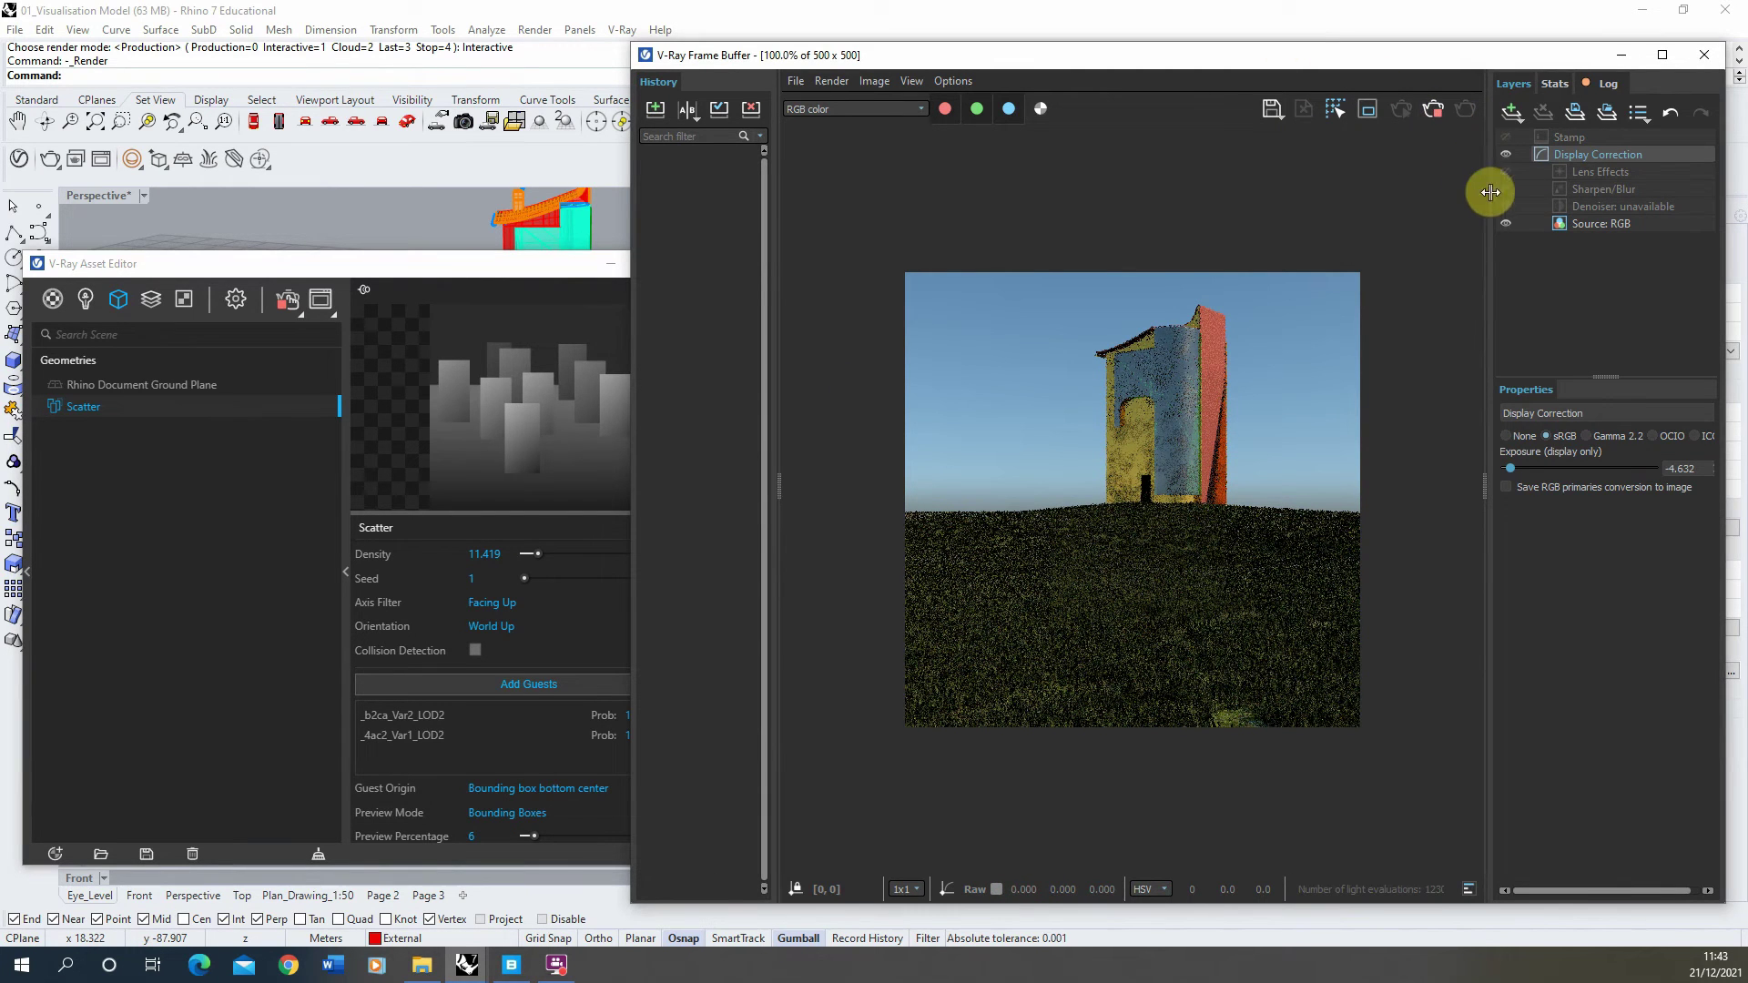
pyautogui.click(1621, 54)
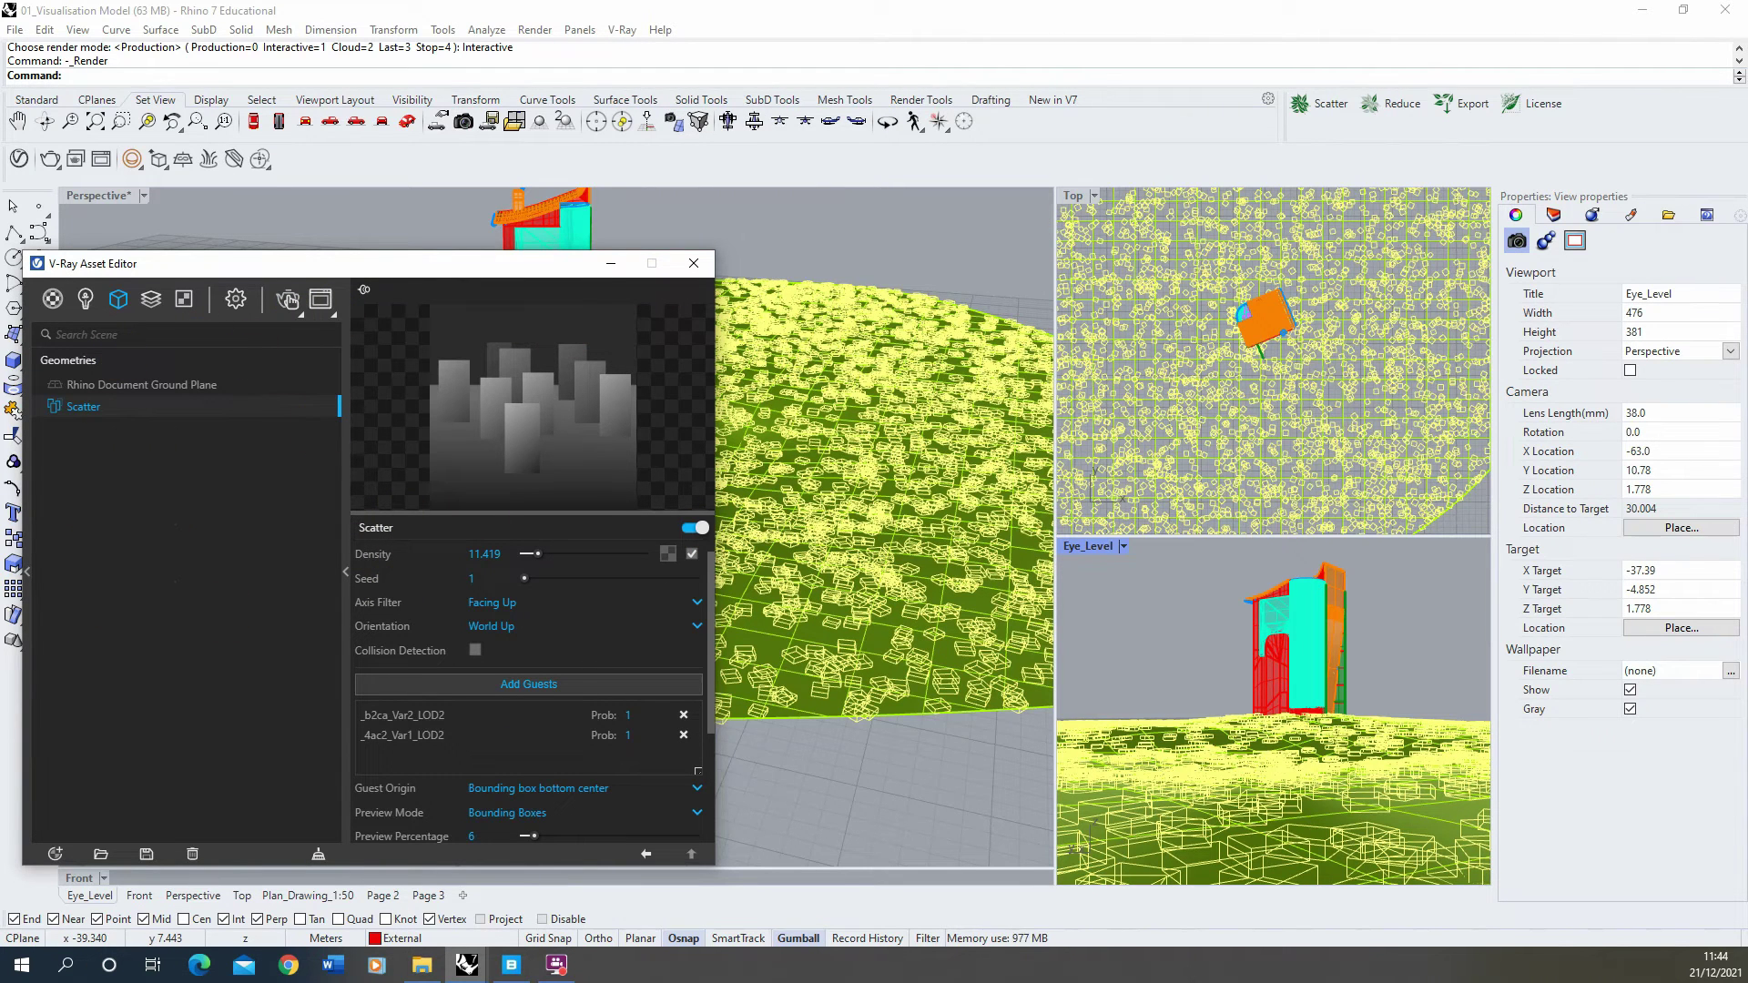
# Try to rename the existing Scatter geometry as Grass.
pyautogui.click(103, 414)
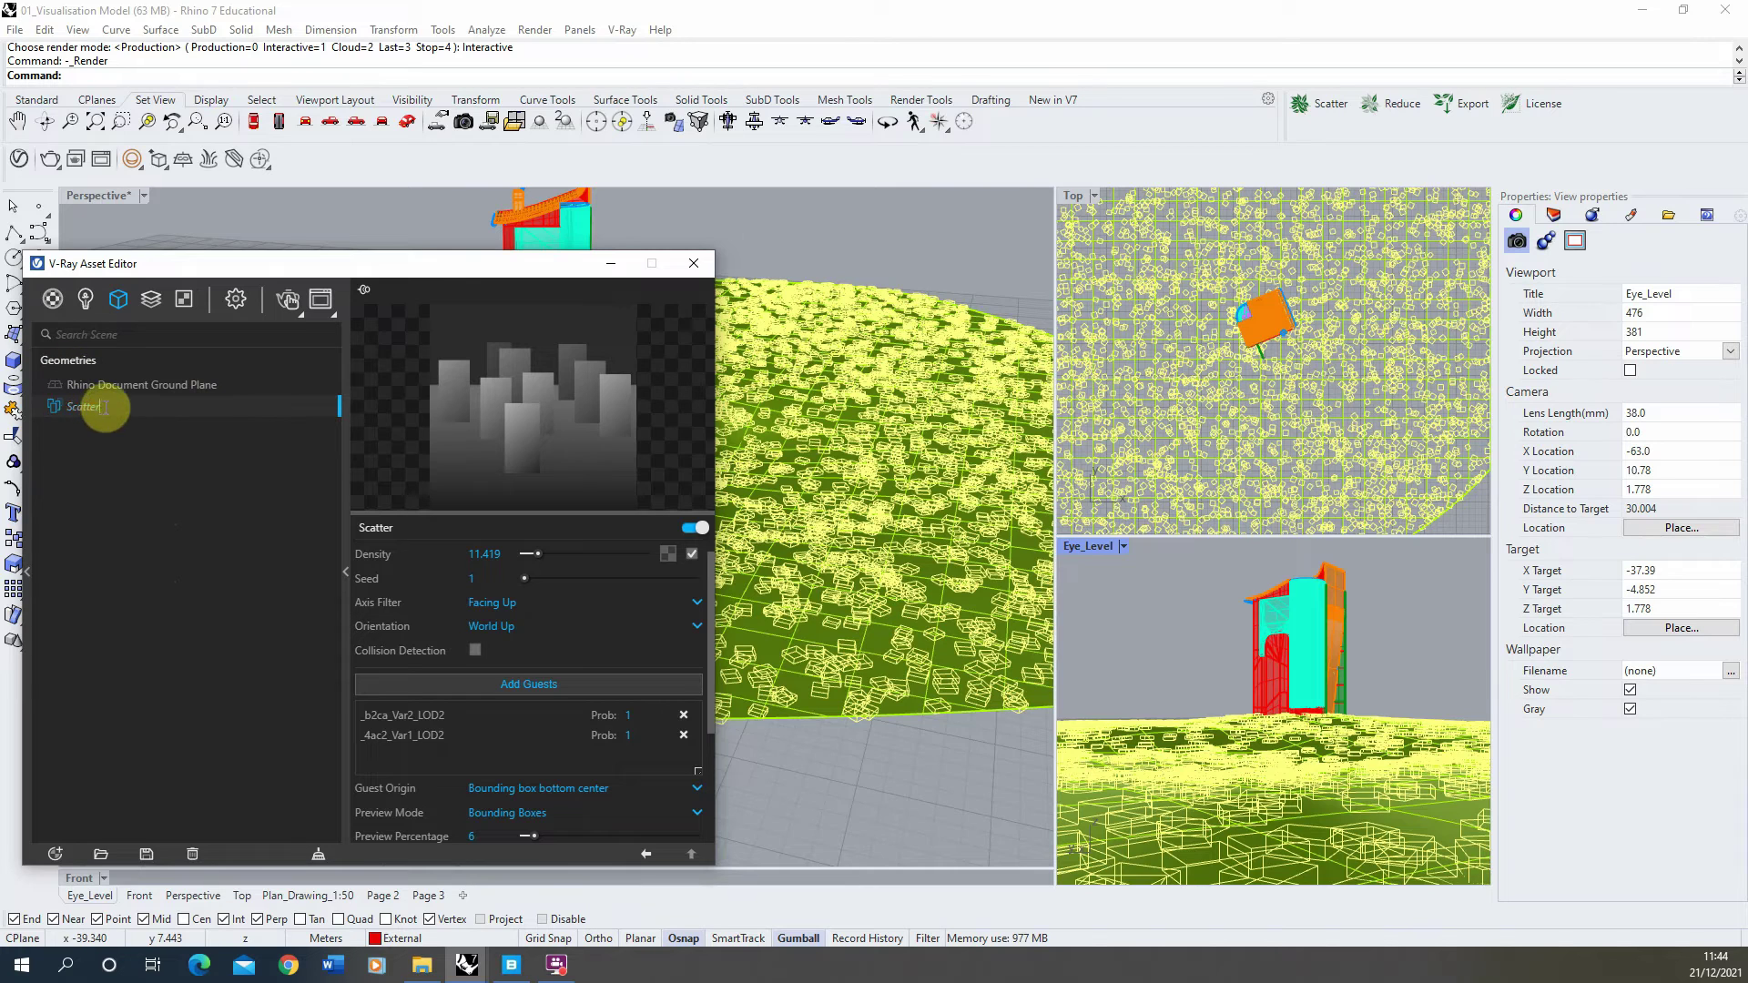
pyautogui.write('Gra')
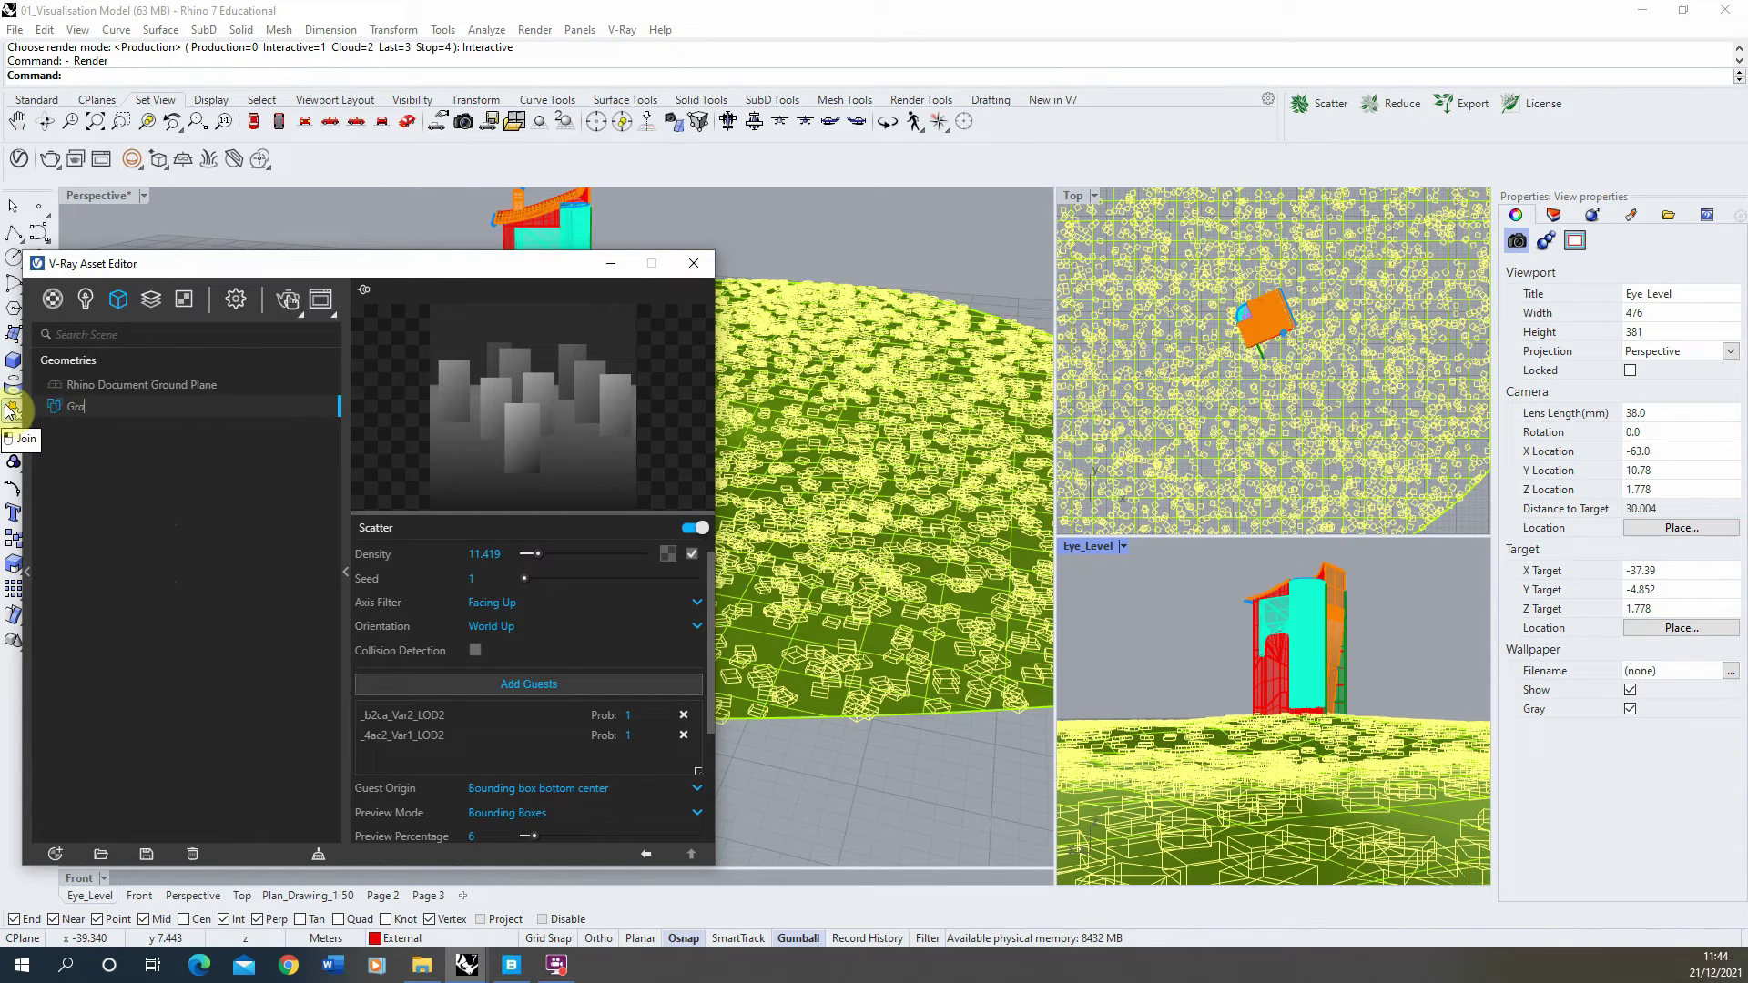
pyautogui.write('ss')
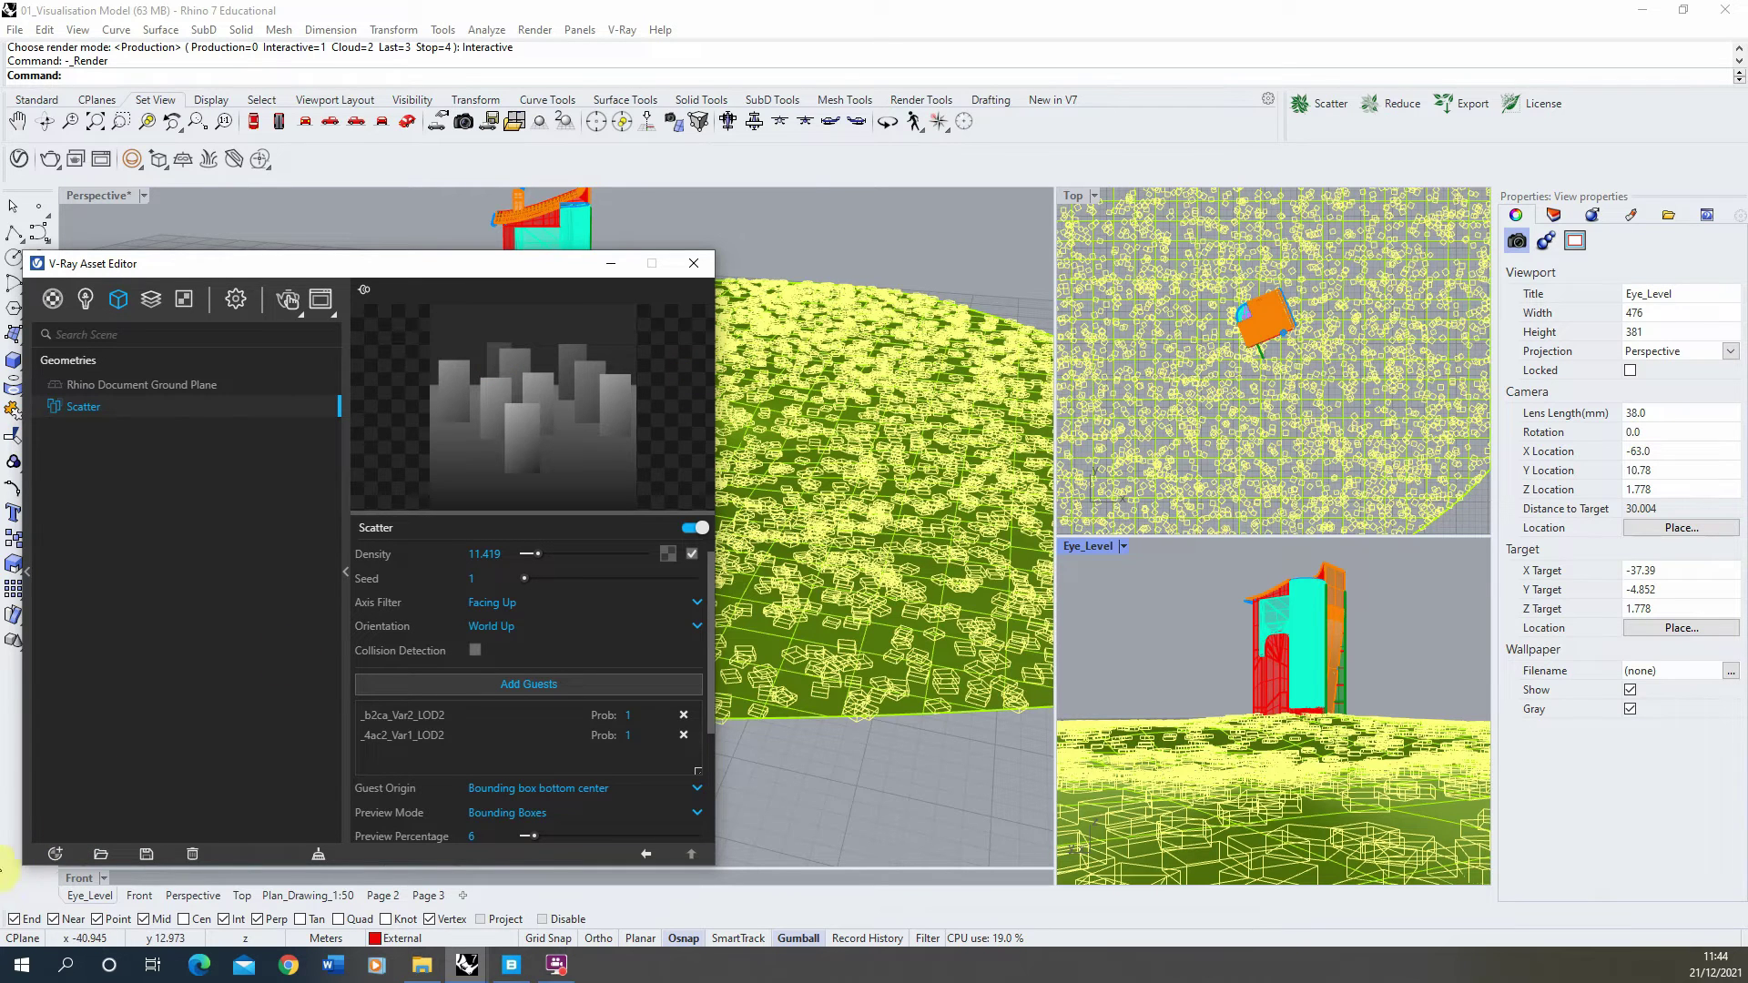
# Create a second Scatter geometry and name it Flowers.
pyautogui.click(54, 853)
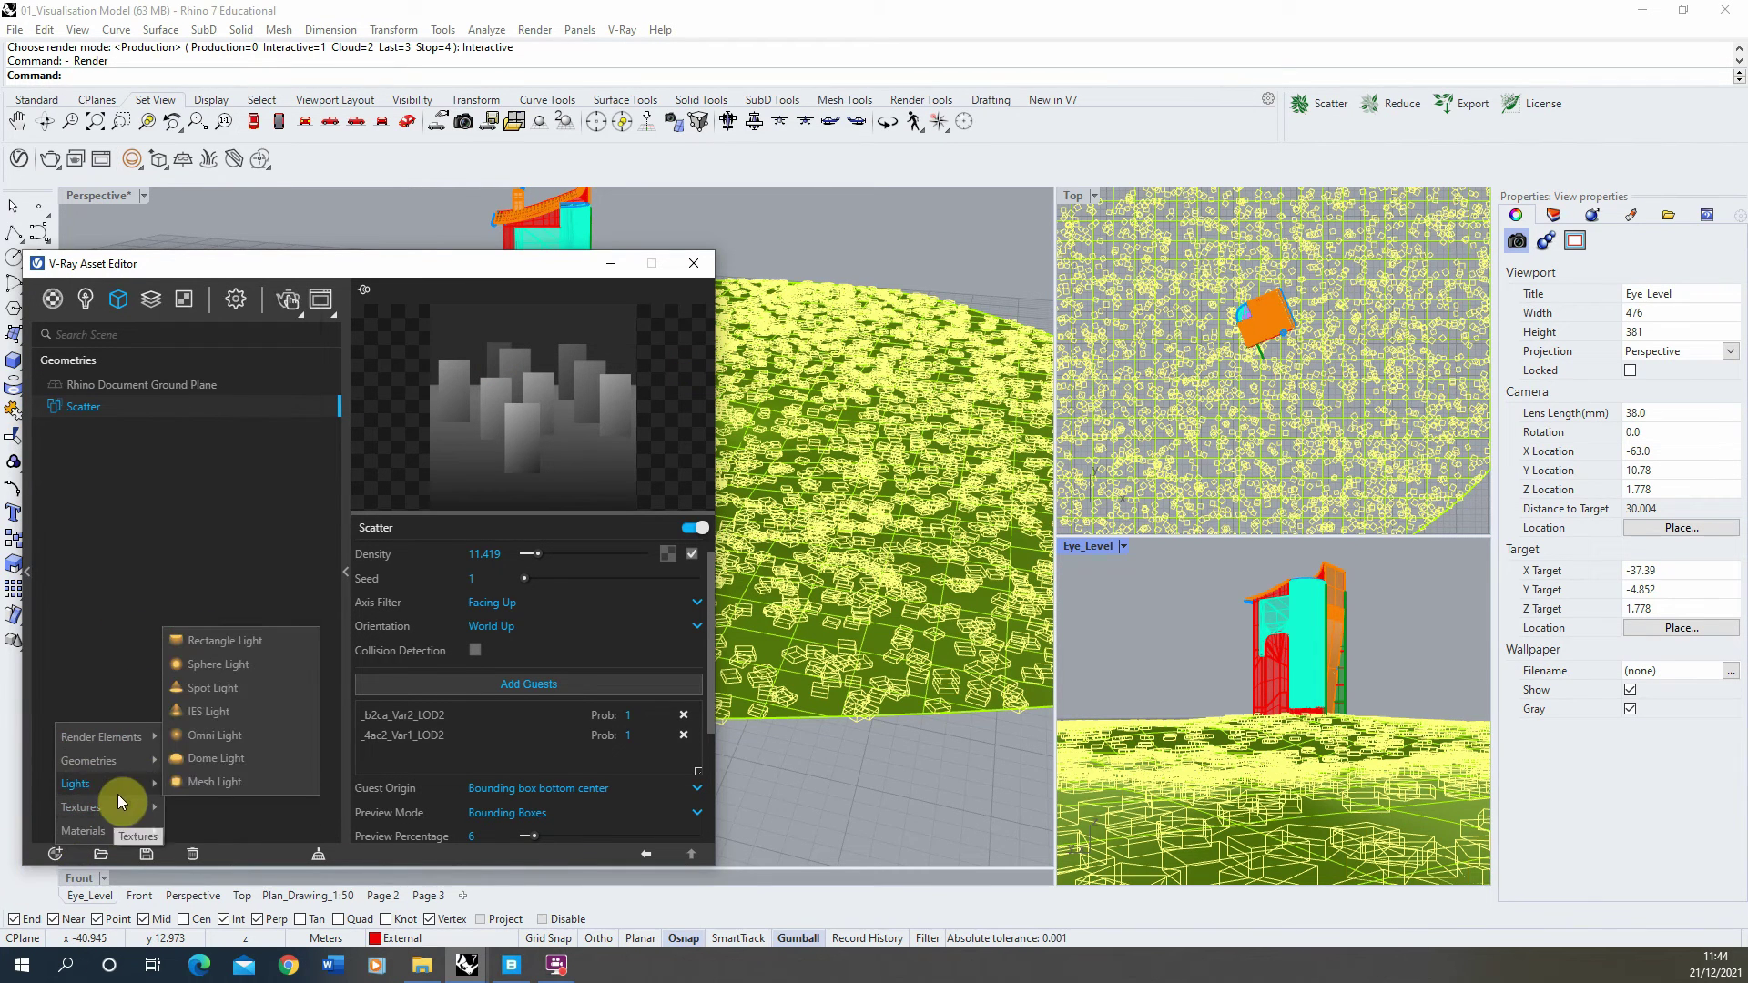
pyautogui.moveTo(123, 766)
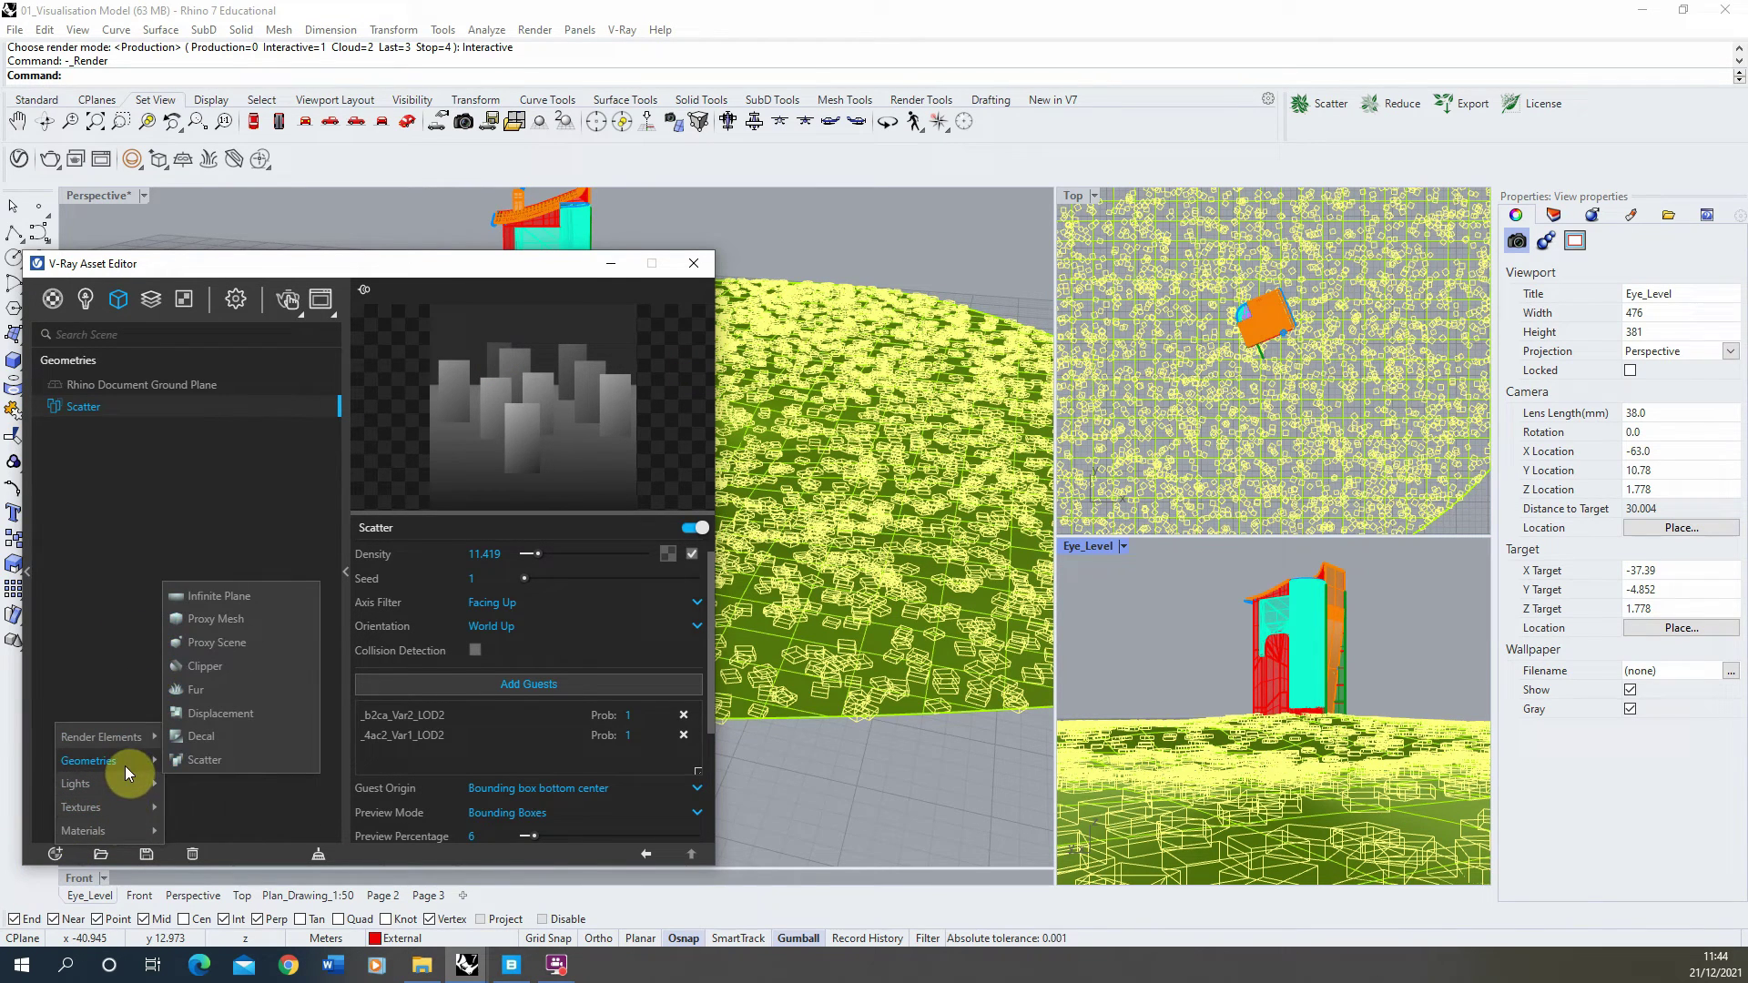
pyautogui.click(230, 757)
pyautogui.press('BackSpace')
pyautogui.press('BackSpace')
pyautogui.press('BackSpace')
pyautogui.press('BackSpace')
pyautogui.press('BackSpace')
pyautogui.press('BackSpace')
pyautogui.press('BackSpace')
pyautogui.press('BackSpace')
pyautogui.press('BackSpace')
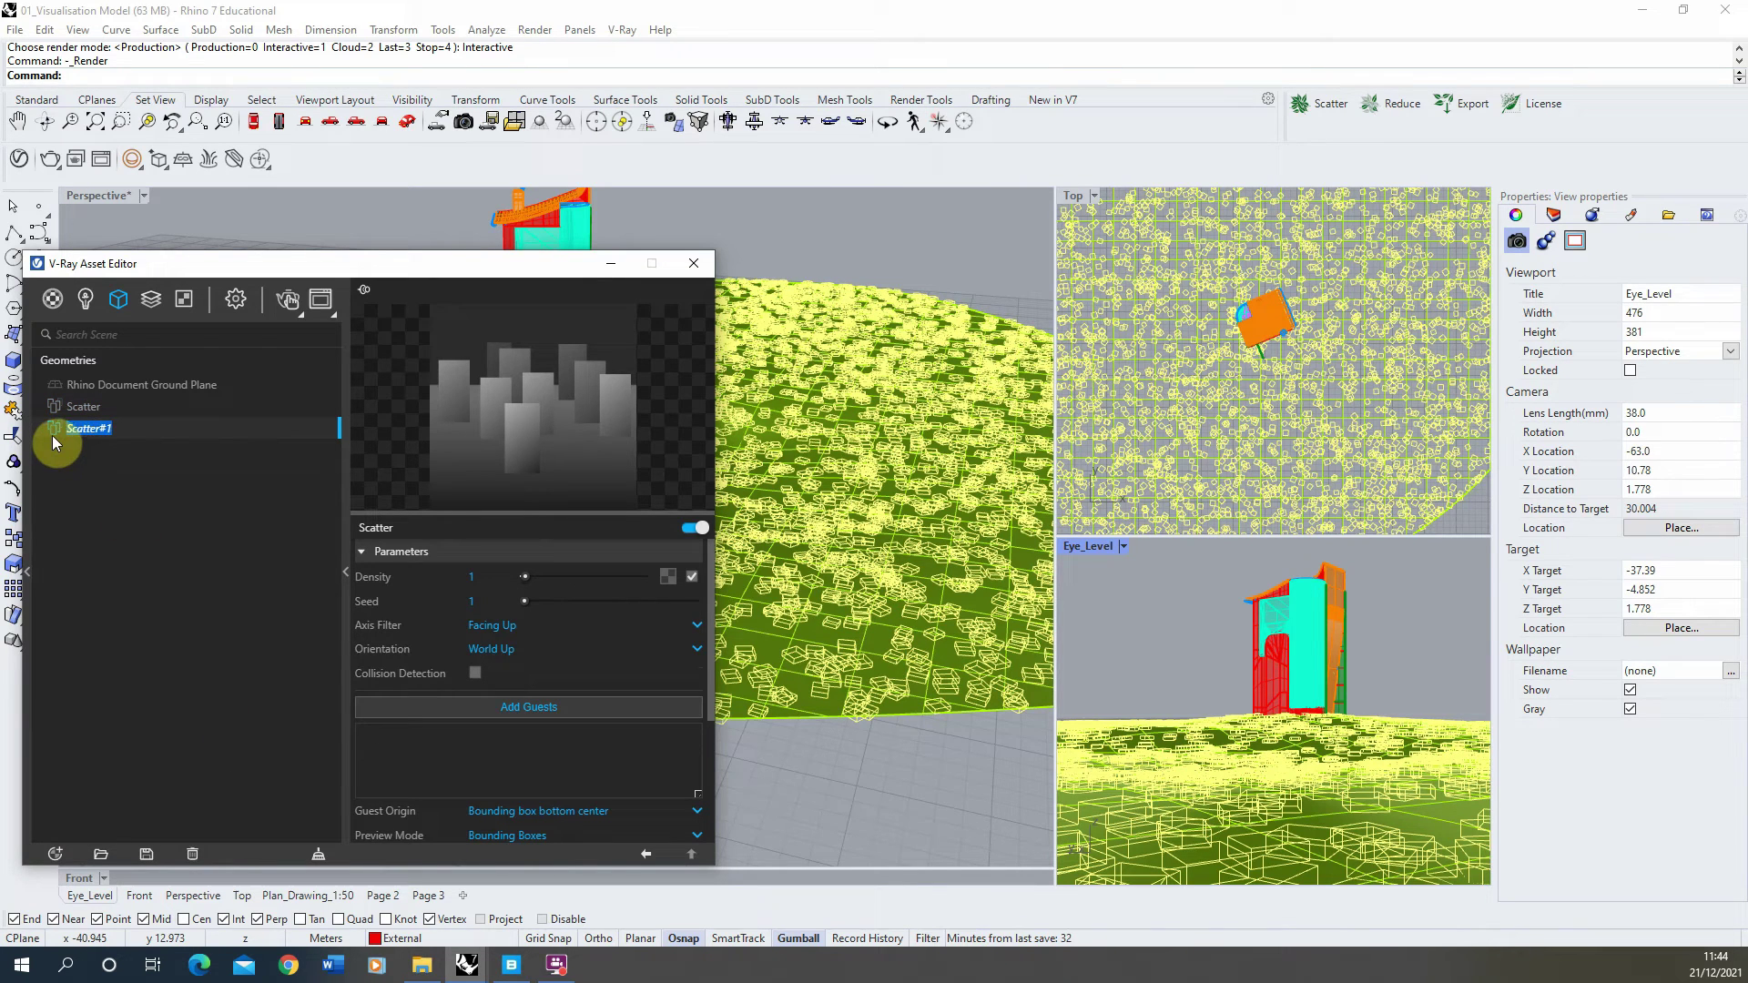
pyautogui.write('Flower')
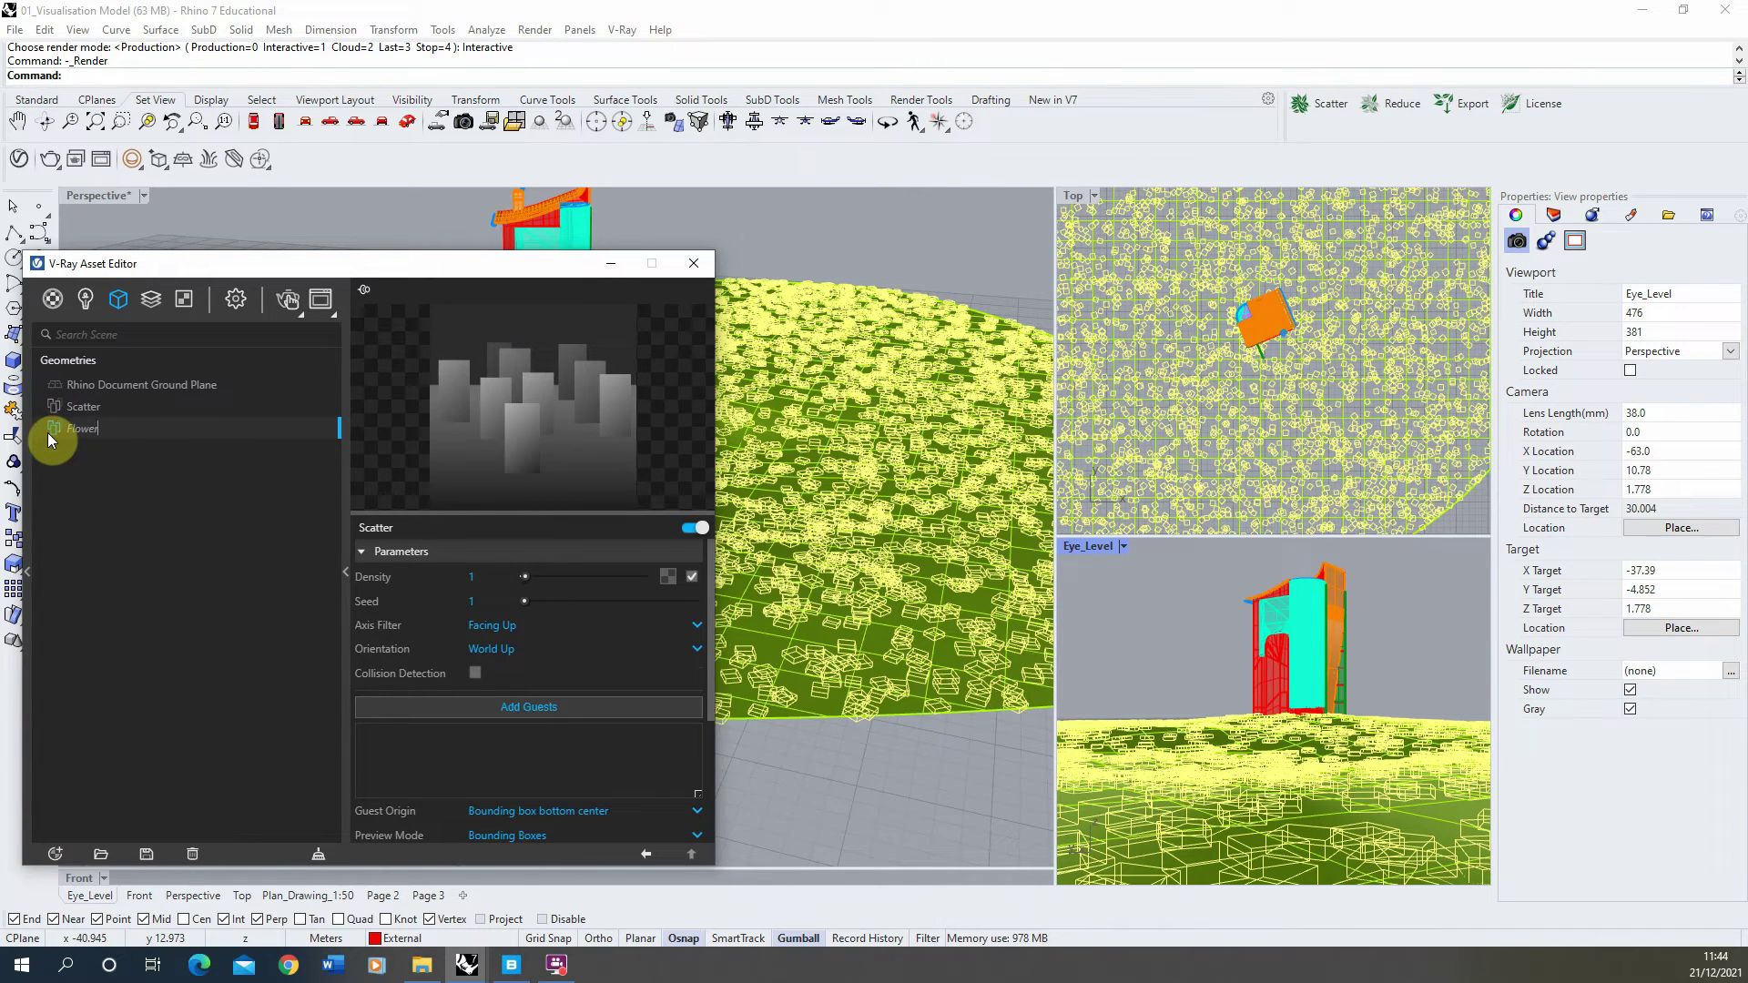
pyautogui.write('s')
pyautogui.press('Return')
# Try once more to rename the original Scatter geometry as Grass, alongside the Flowers scatter.
pyautogui.click(98, 429)
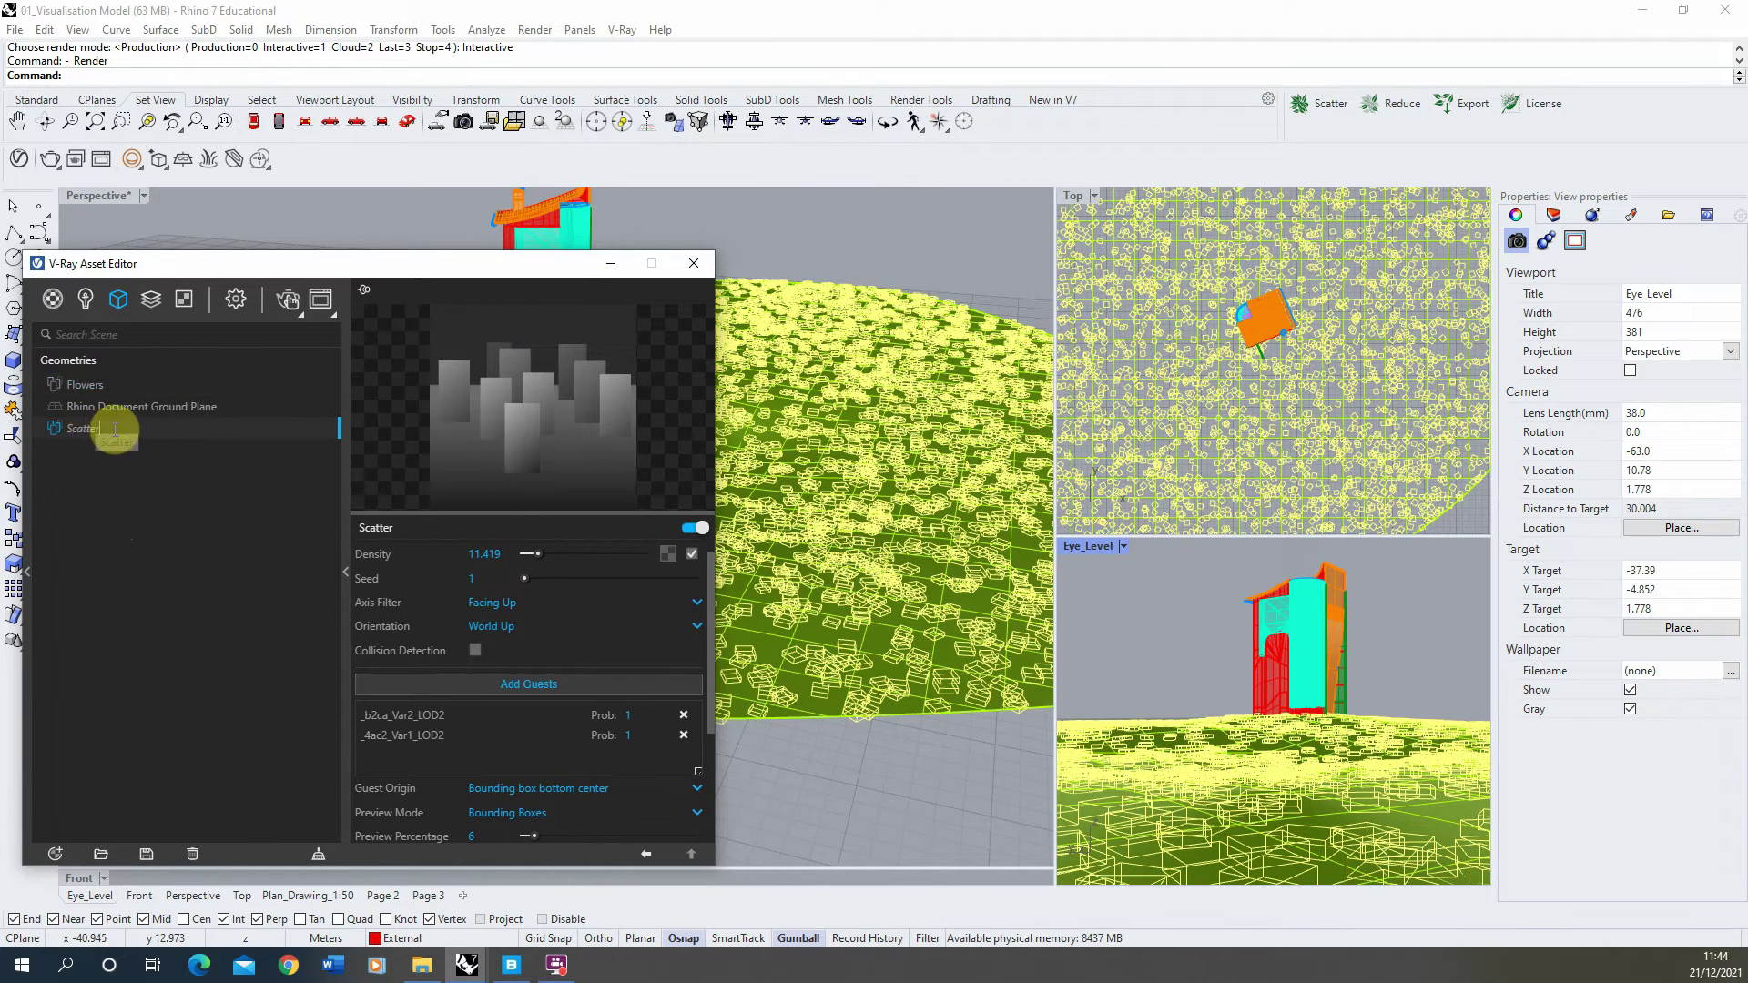
pyautogui.write('Gras')
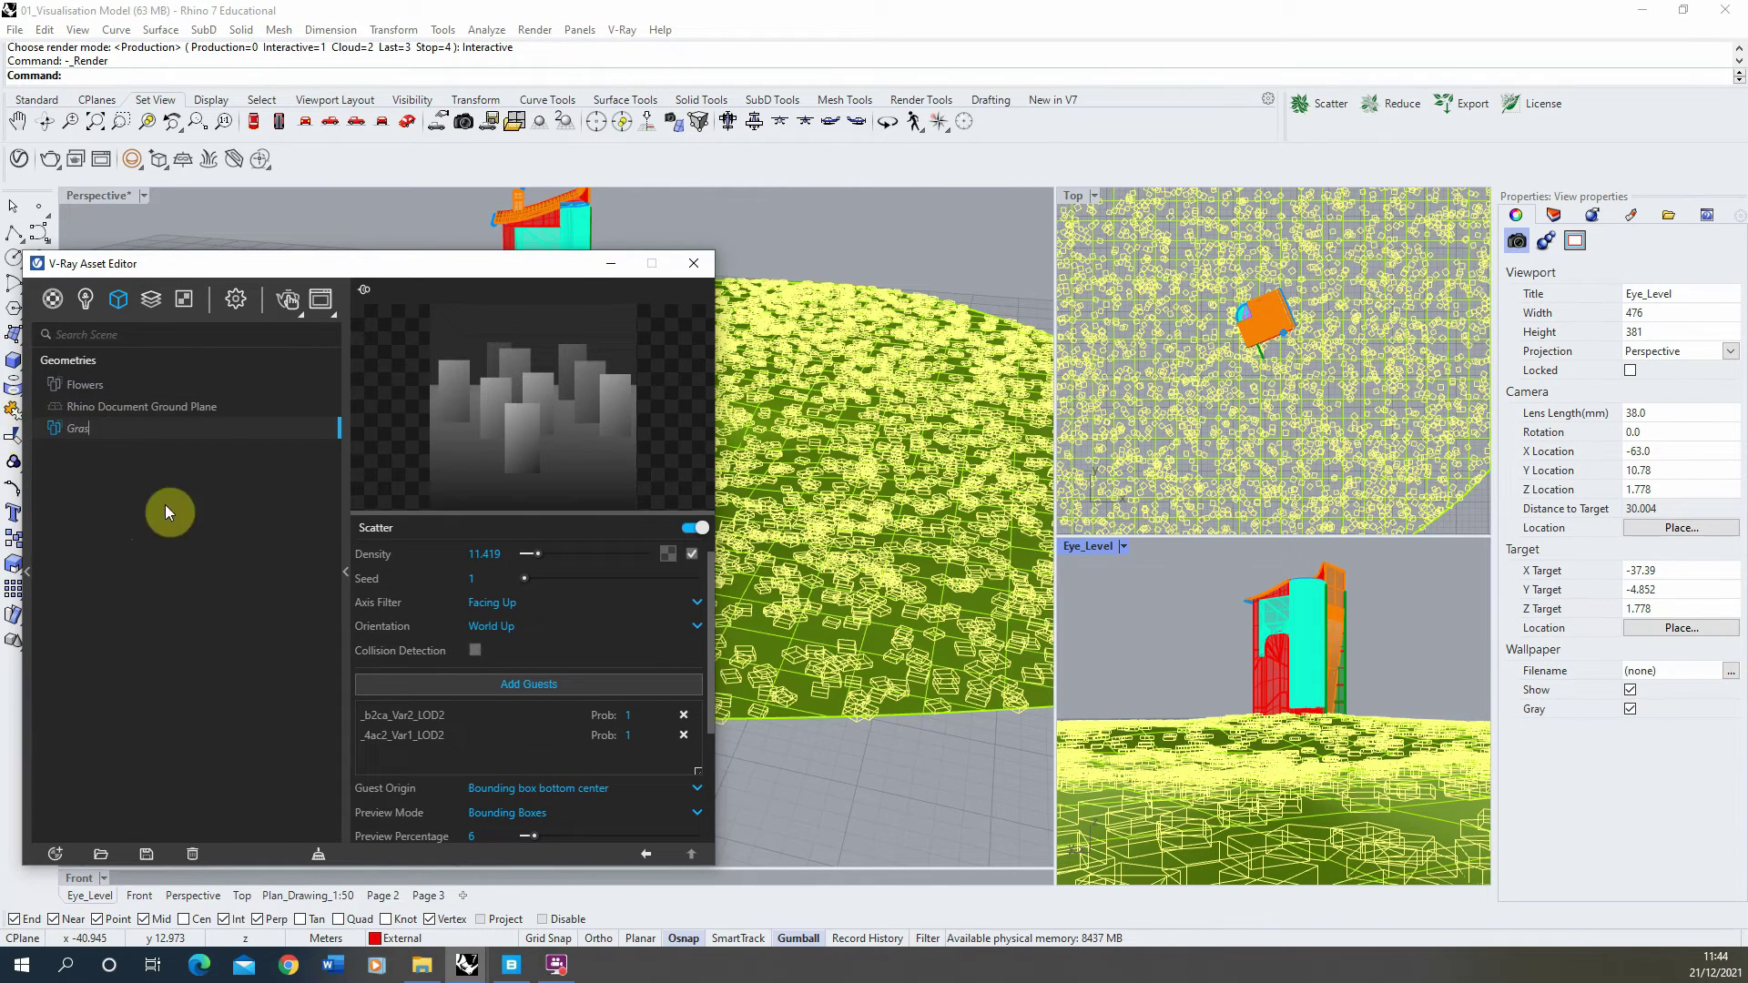
pyautogui.press('Escape')
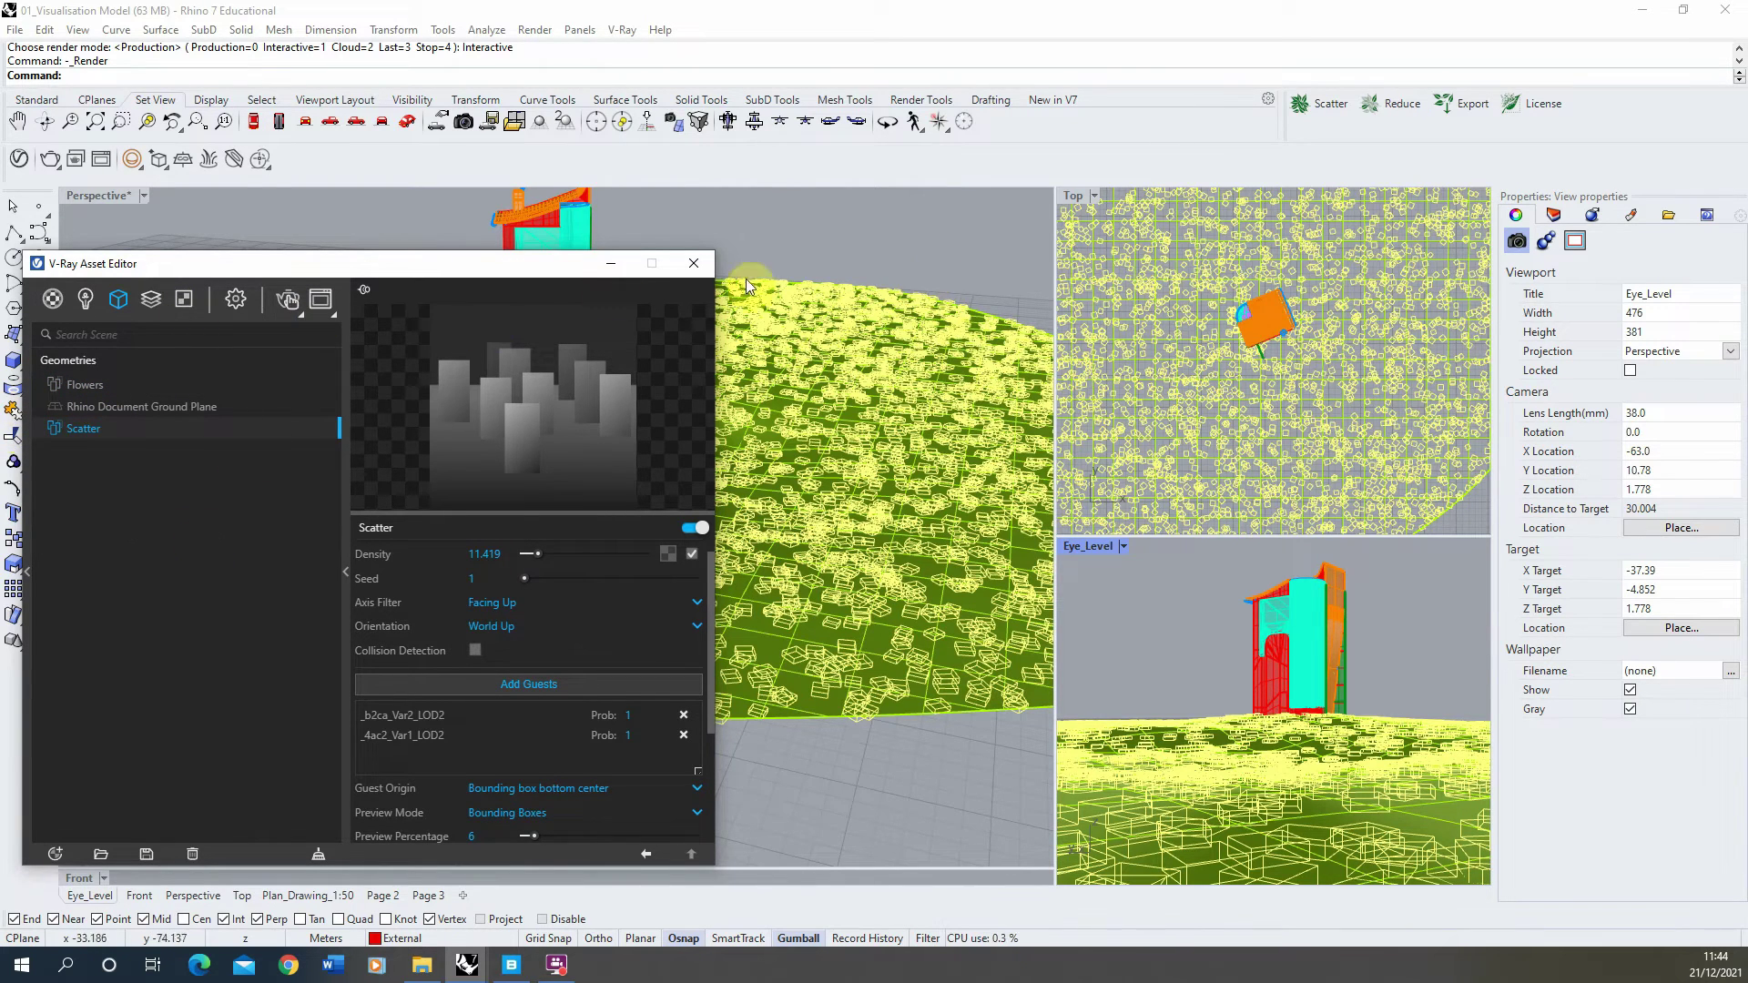
# Copy the ground surface with the vertical option, placing the duplicate at a slight vertical offset from the original.
pyautogui.click(611, 263)
pyautogui.click(258, 589)
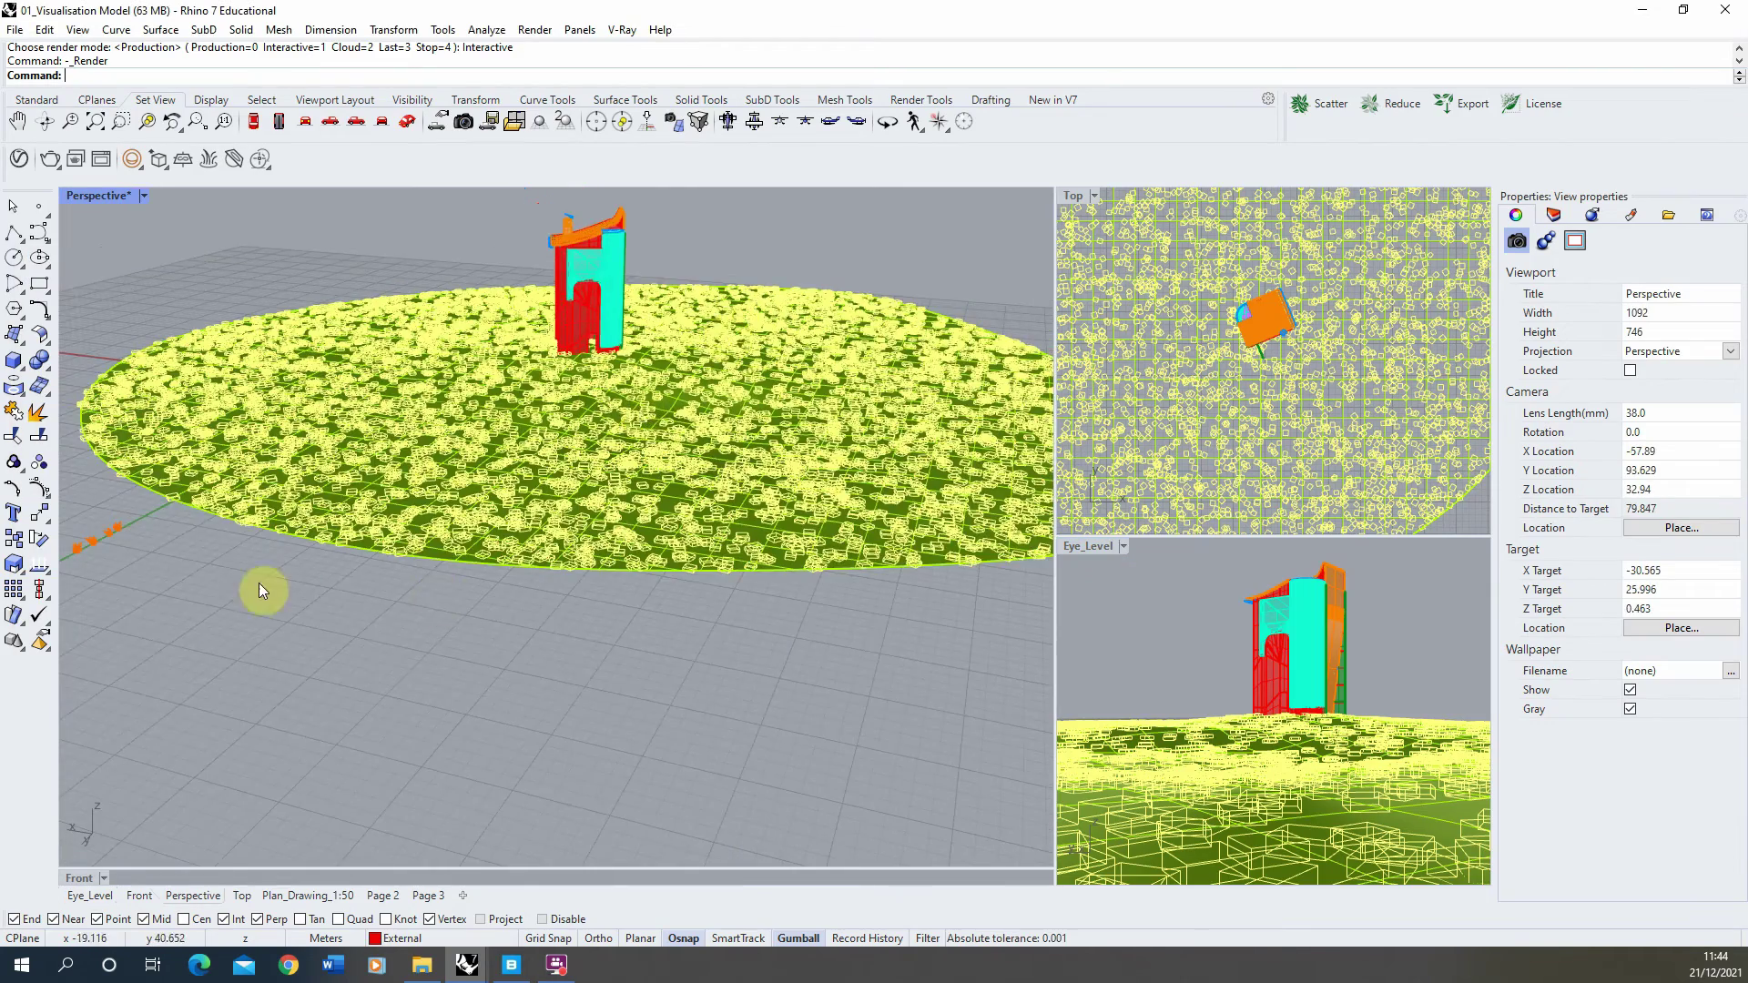
pyautogui.scroll(6, 139, 433)
pyautogui.click(247, 564)
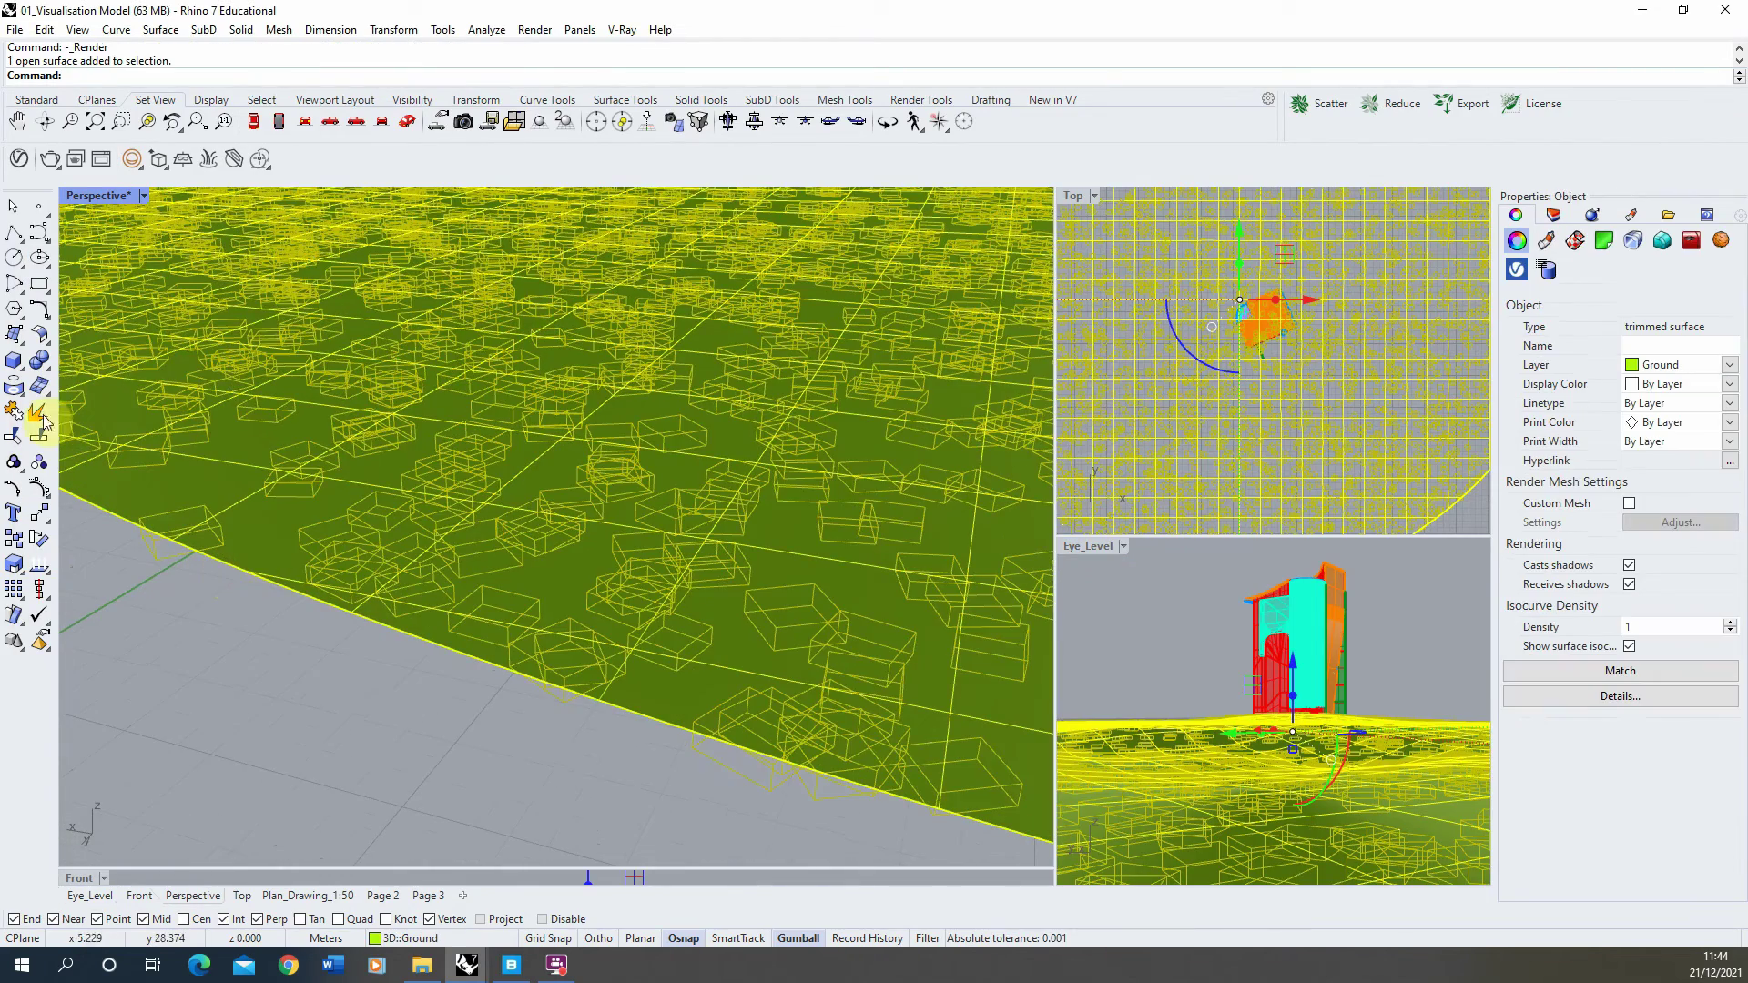
pyautogui.scroll(-5, 593, 636)
pyautogui.scroll(5, 558, 632)
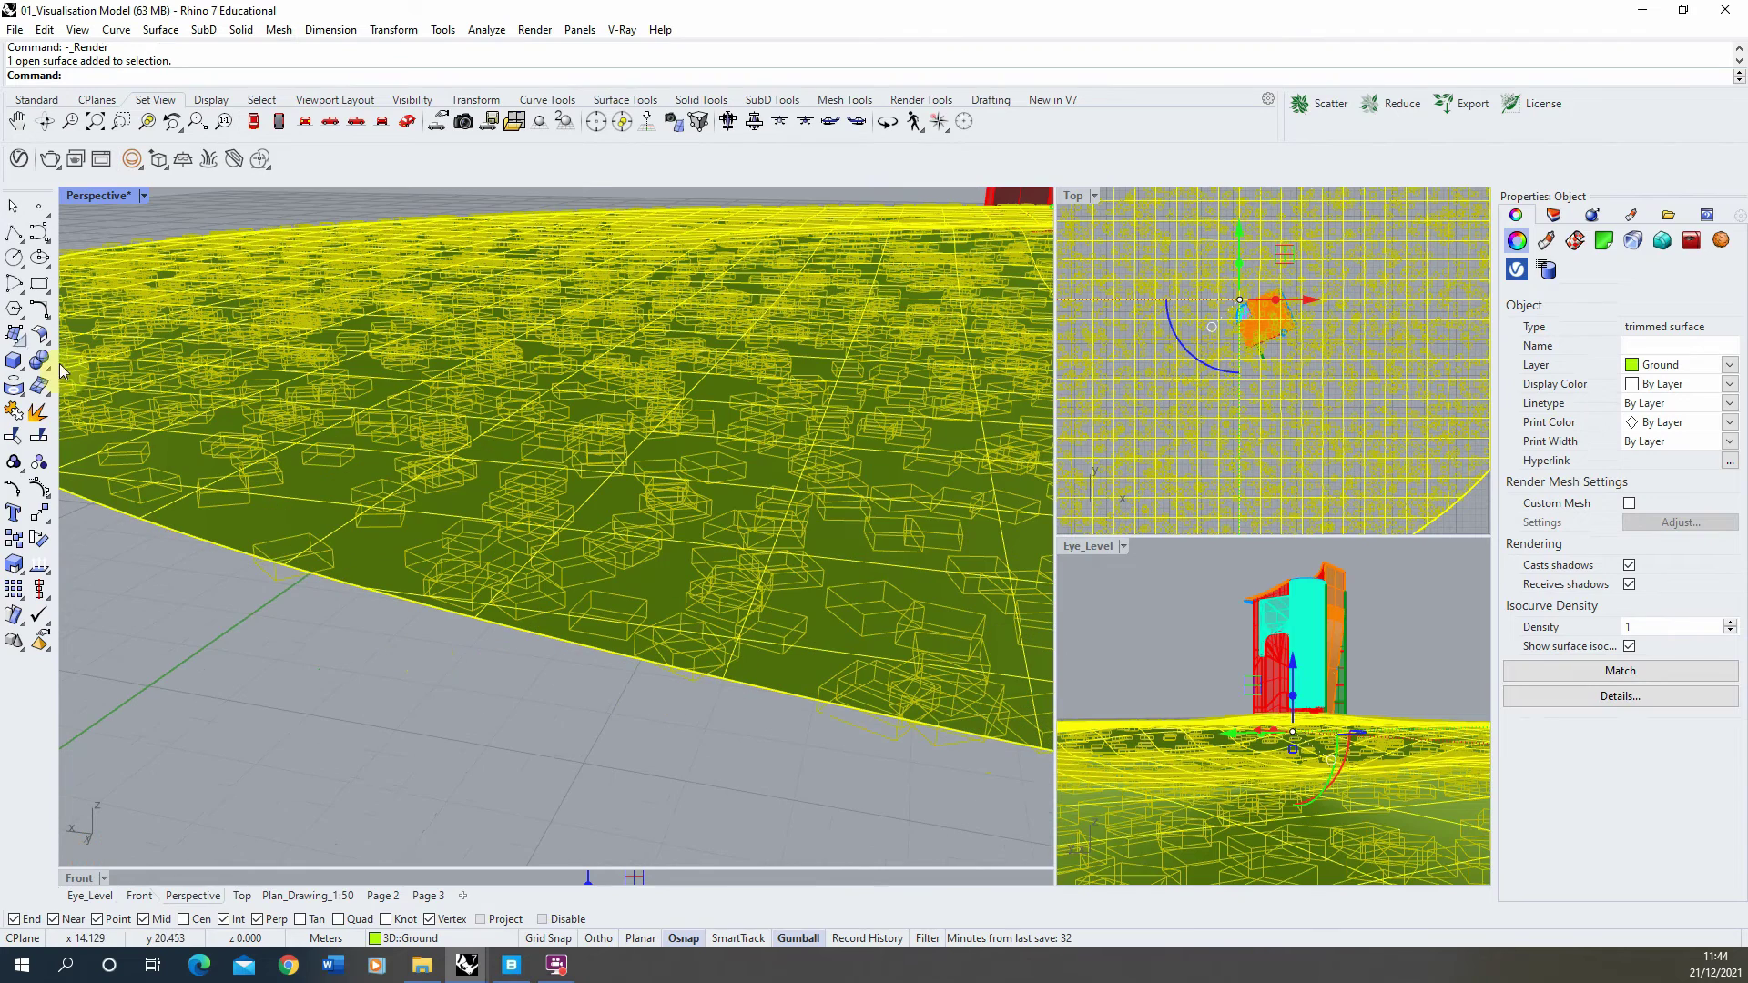
pyautogui.click(13, 538)
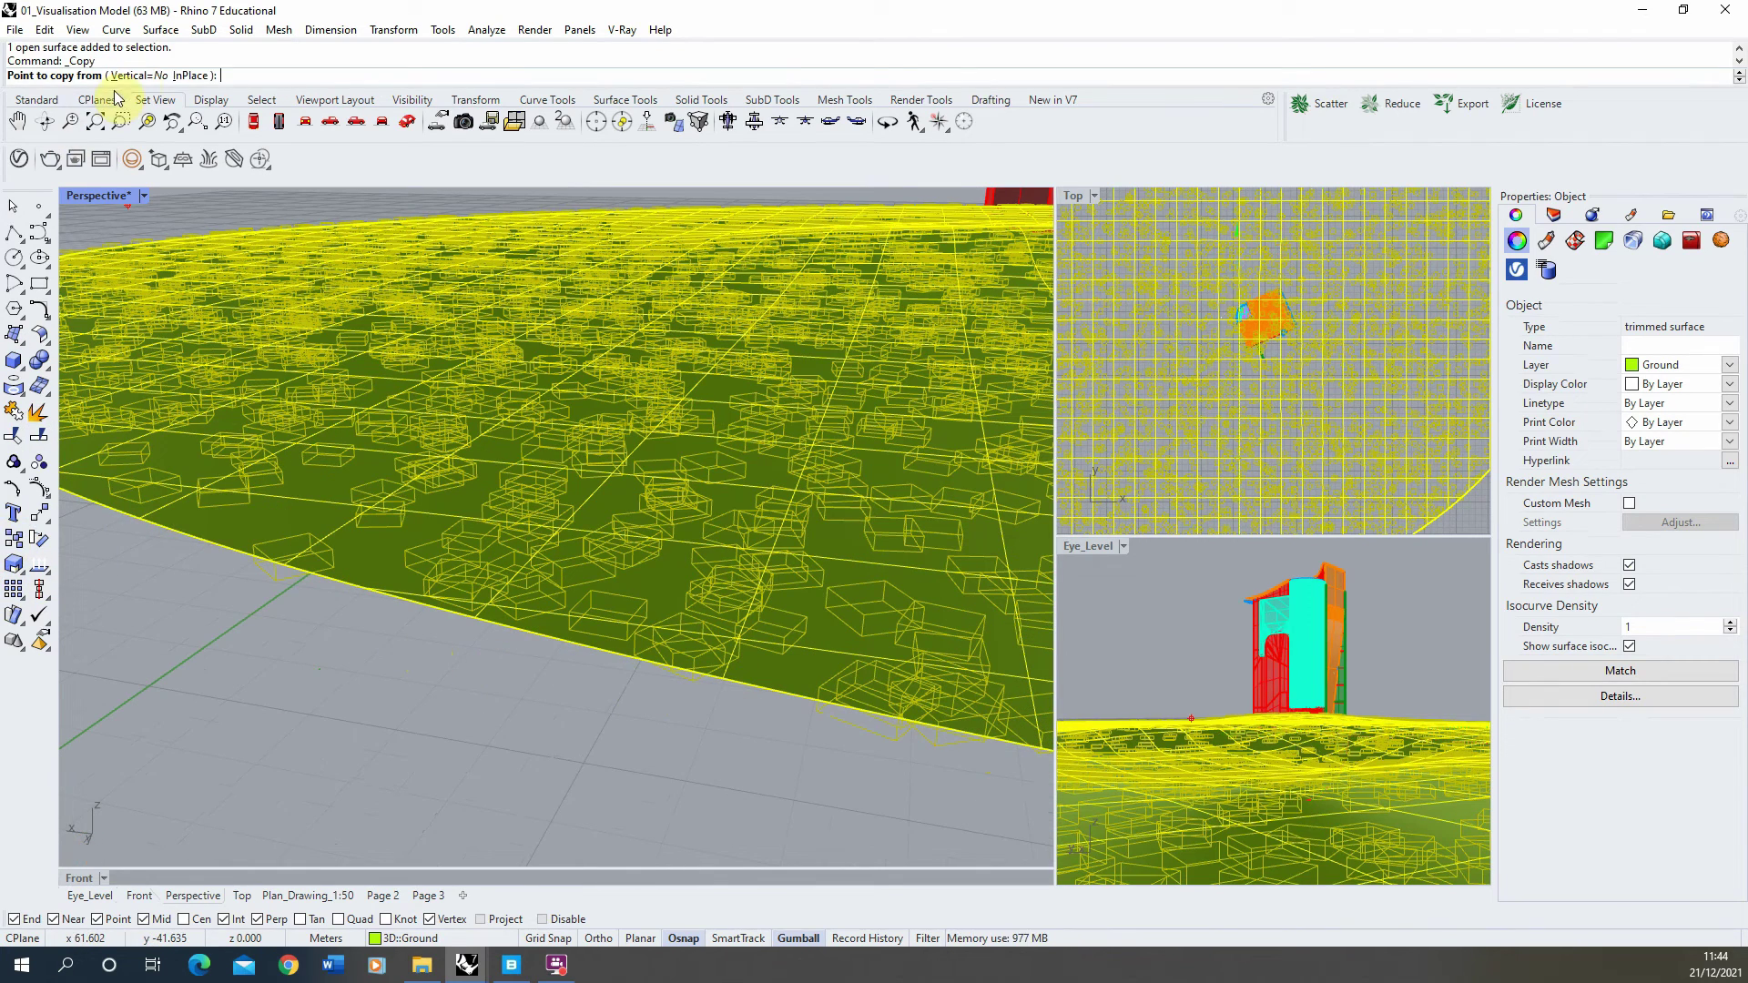
pyautogui.click(139, 77)
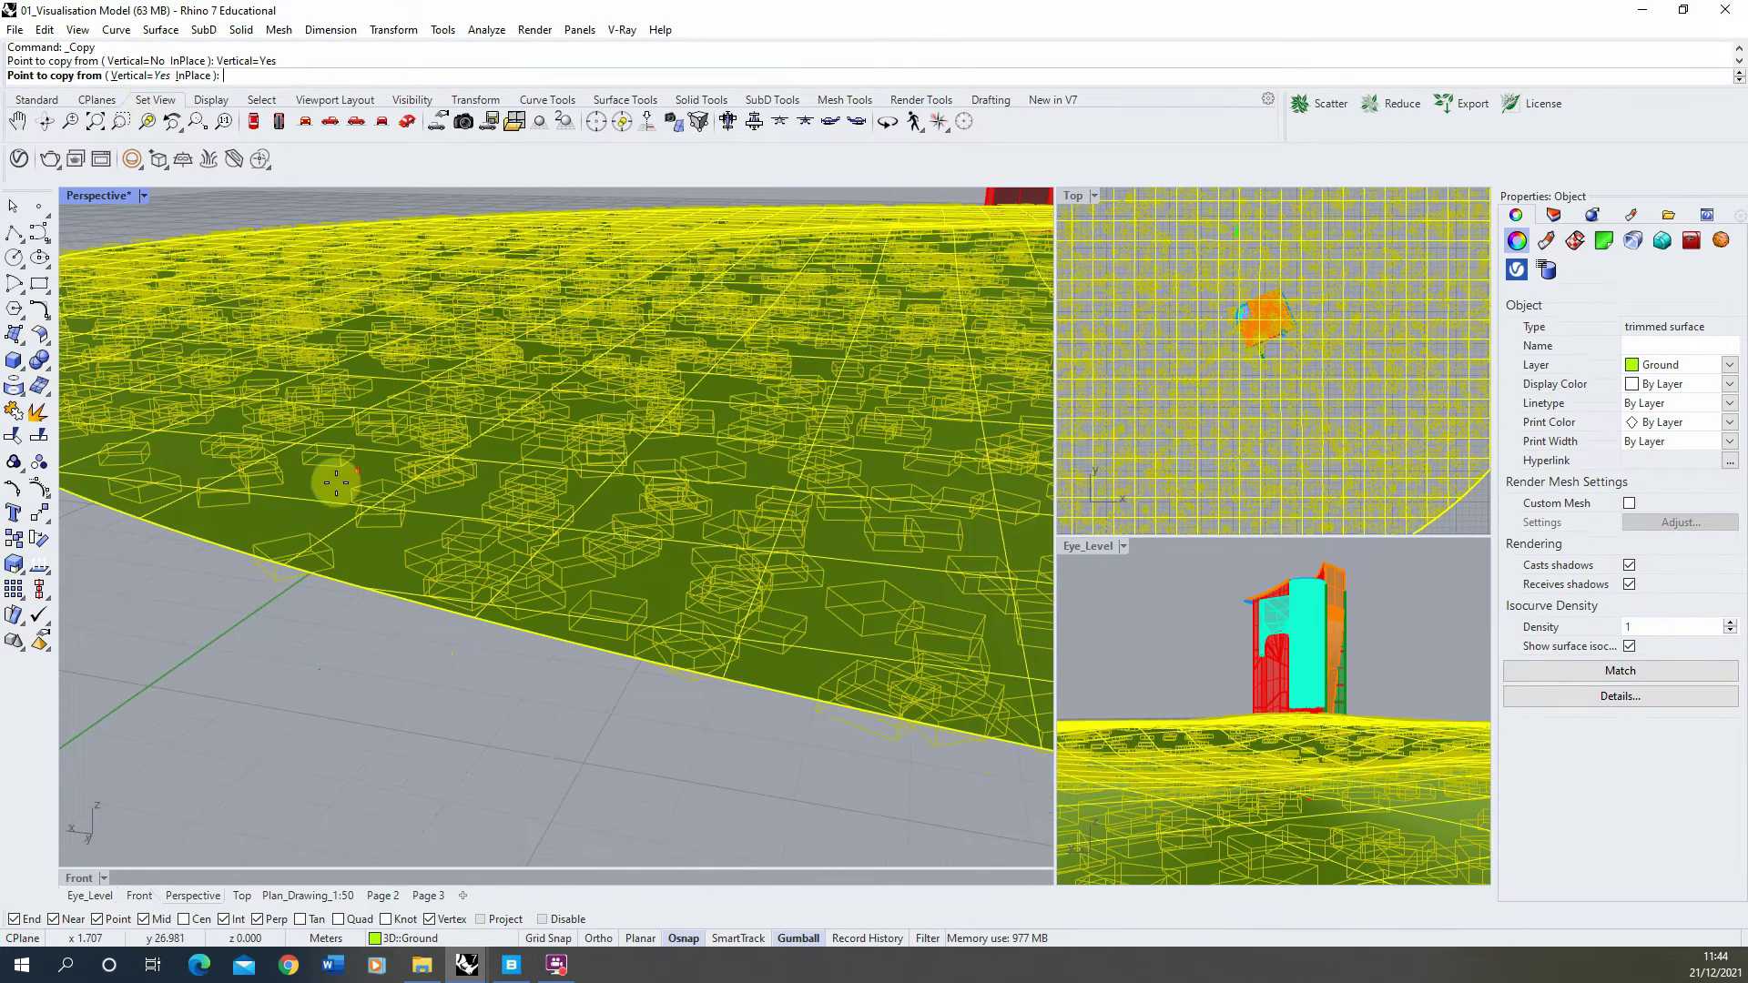
pyautogui.scroll(1, 374, 601)
pyautogui.scroll(3, 381, 605)
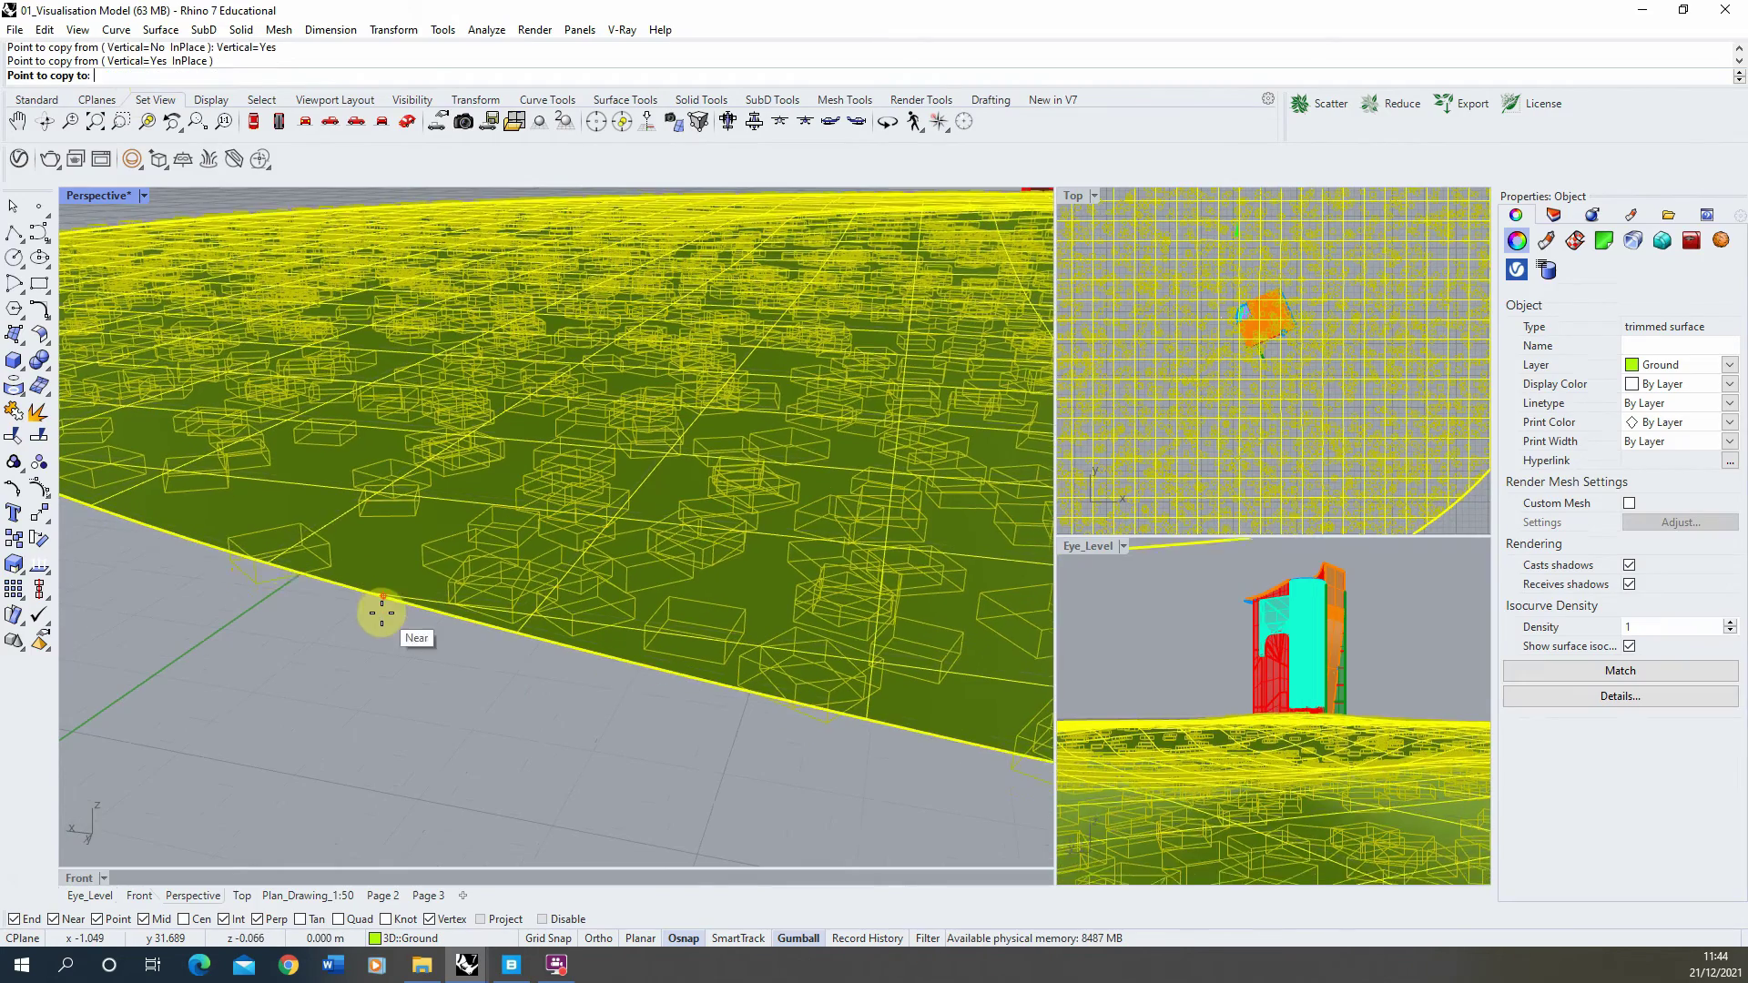
pyautogui.click(383, 599)
pyautogui.press('Return')
pyautogui.scroll(-2, 379, 576)
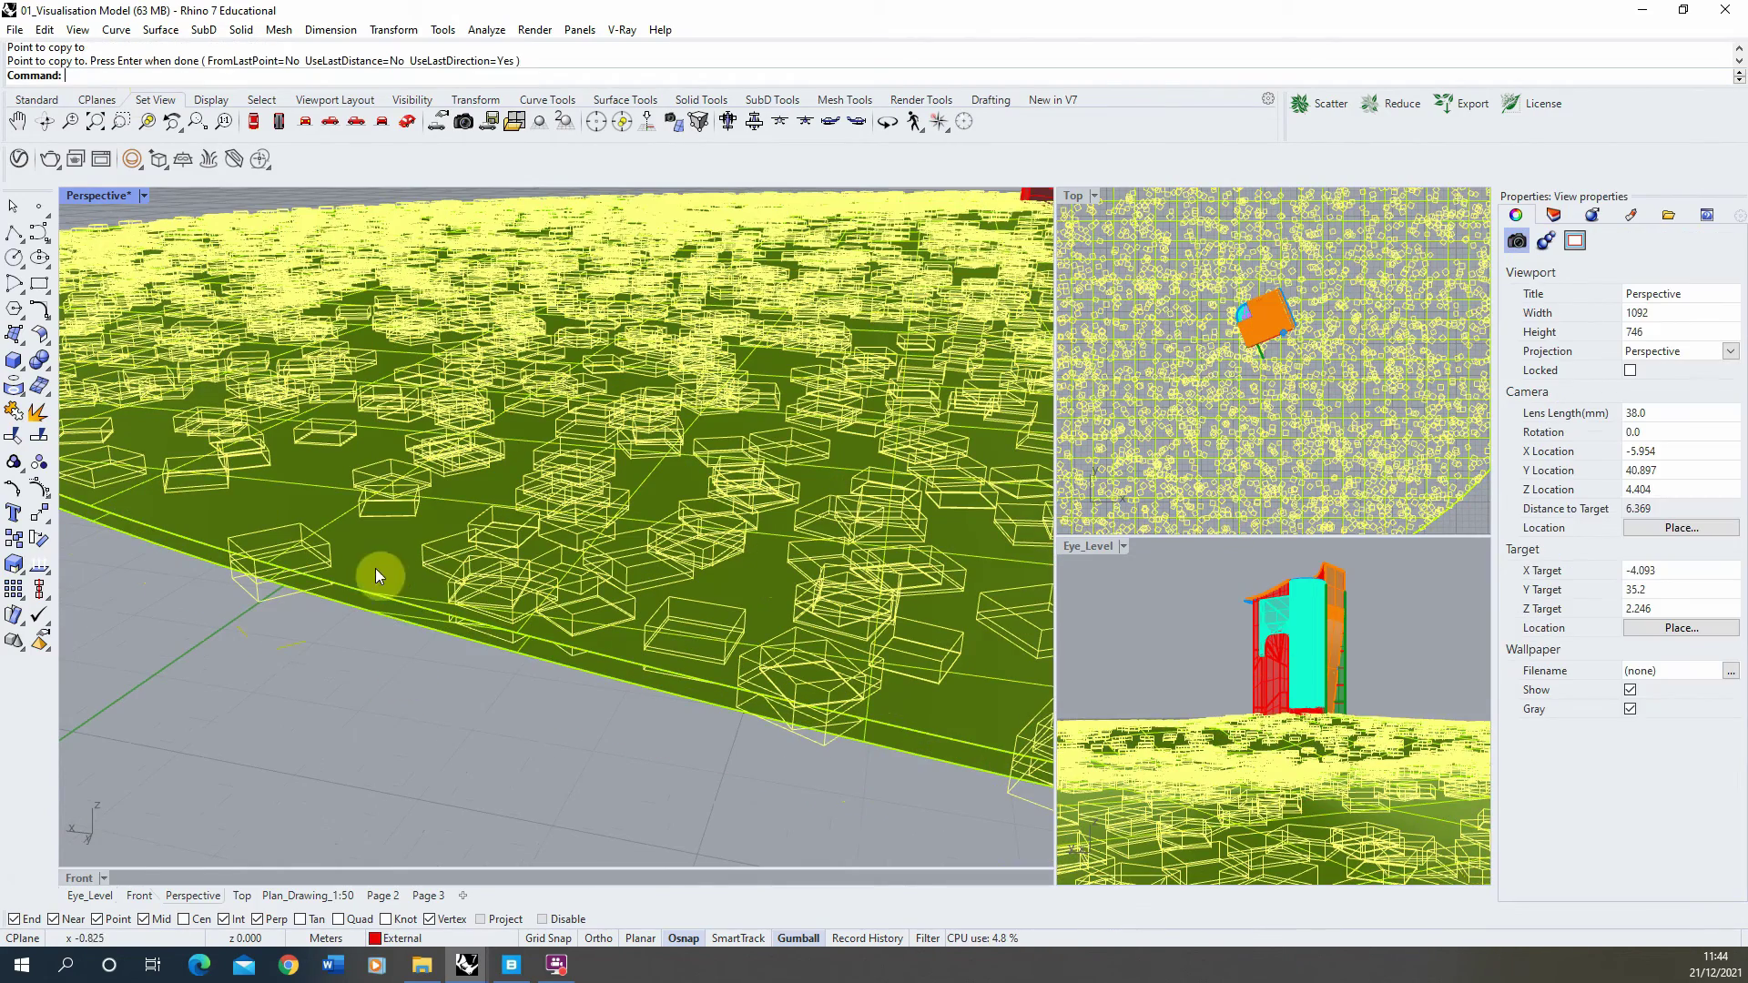
# Apply the Flowers scatter to the copied ground surface and check which scatter each ground surface carries.
pyautogui.click(511, 965)
pyautogui.click(510, 964)
pyautogui.moveTo(469, 967)
pyautogui.click(456, 910)
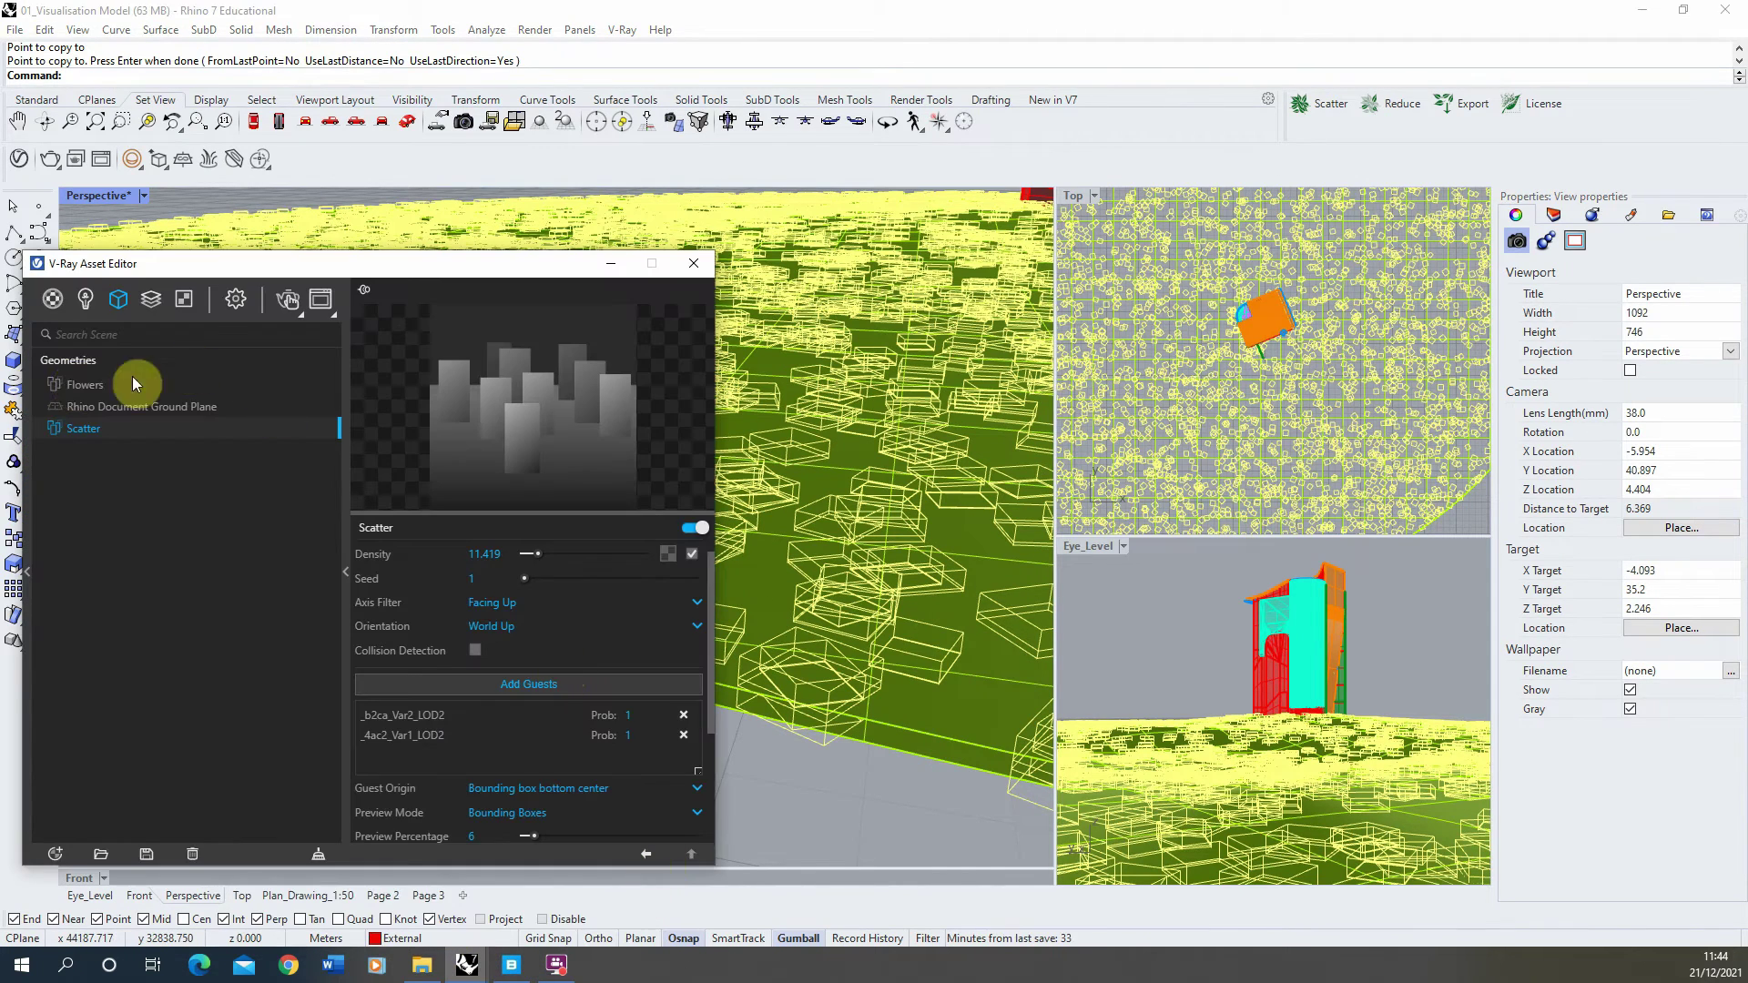
pyautogui.click(91, 386)
pyautogui.moveTo(227, 264); pyautogui.dragTo(882, 293)
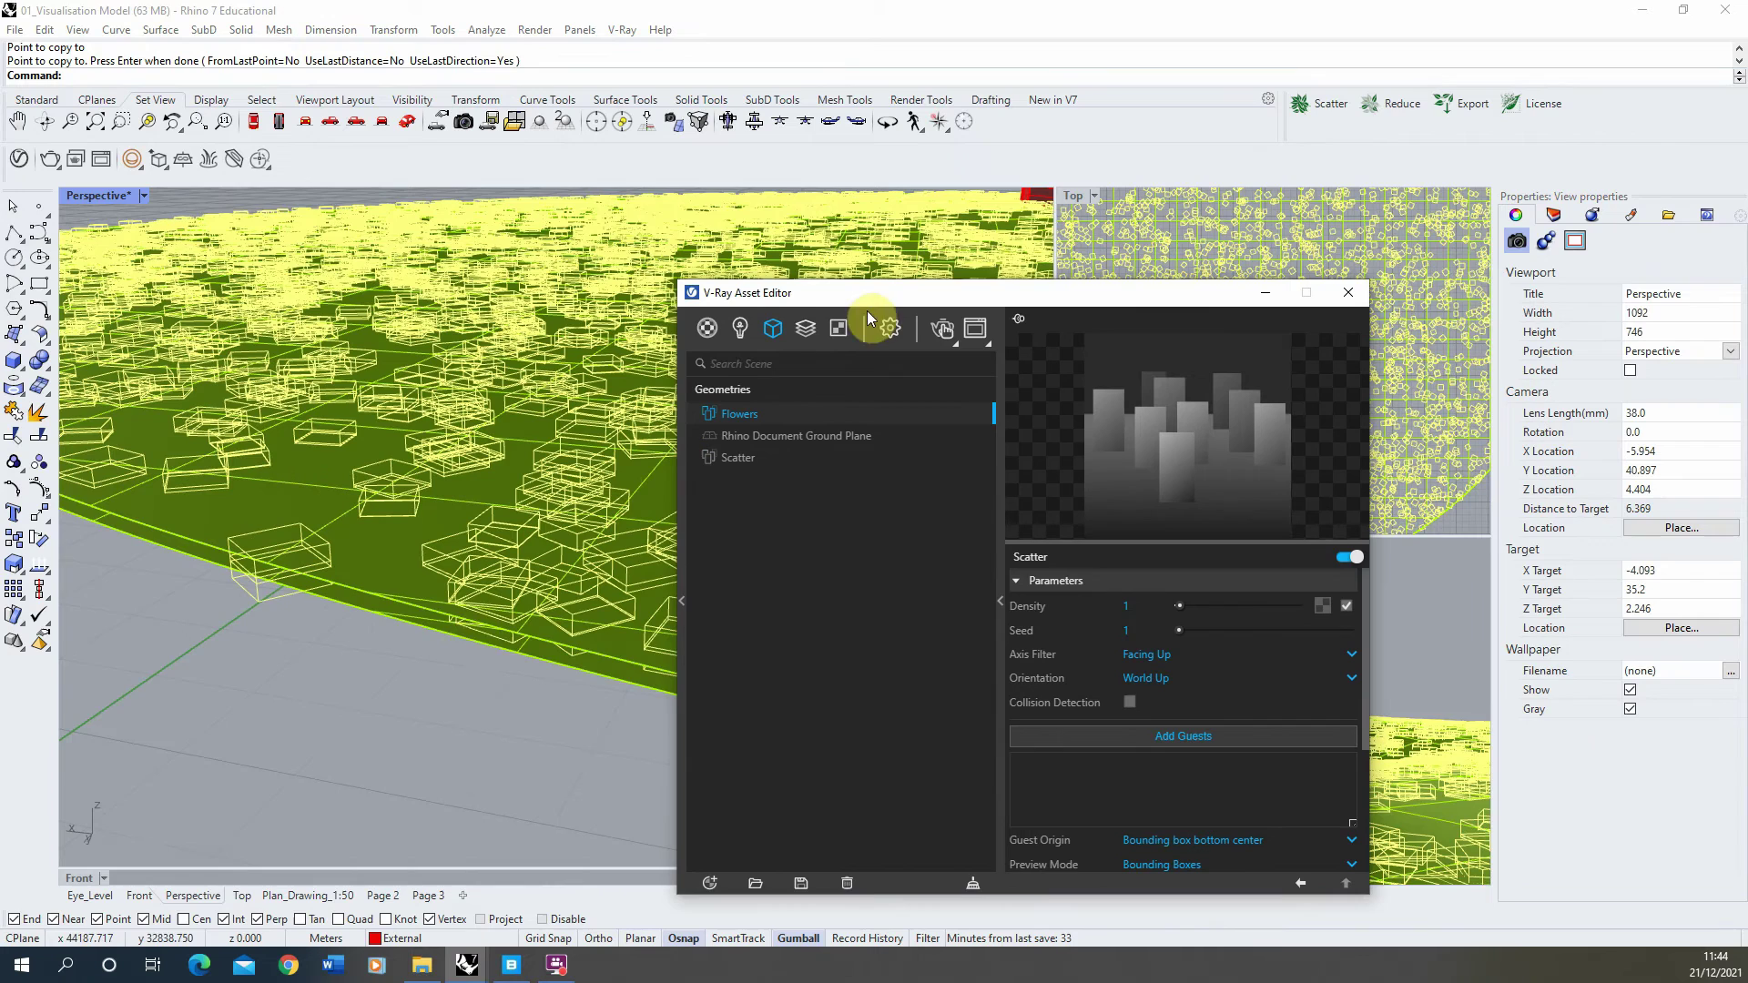
pyautogui.click(389, 612)
pyautogui.click(376, 609)
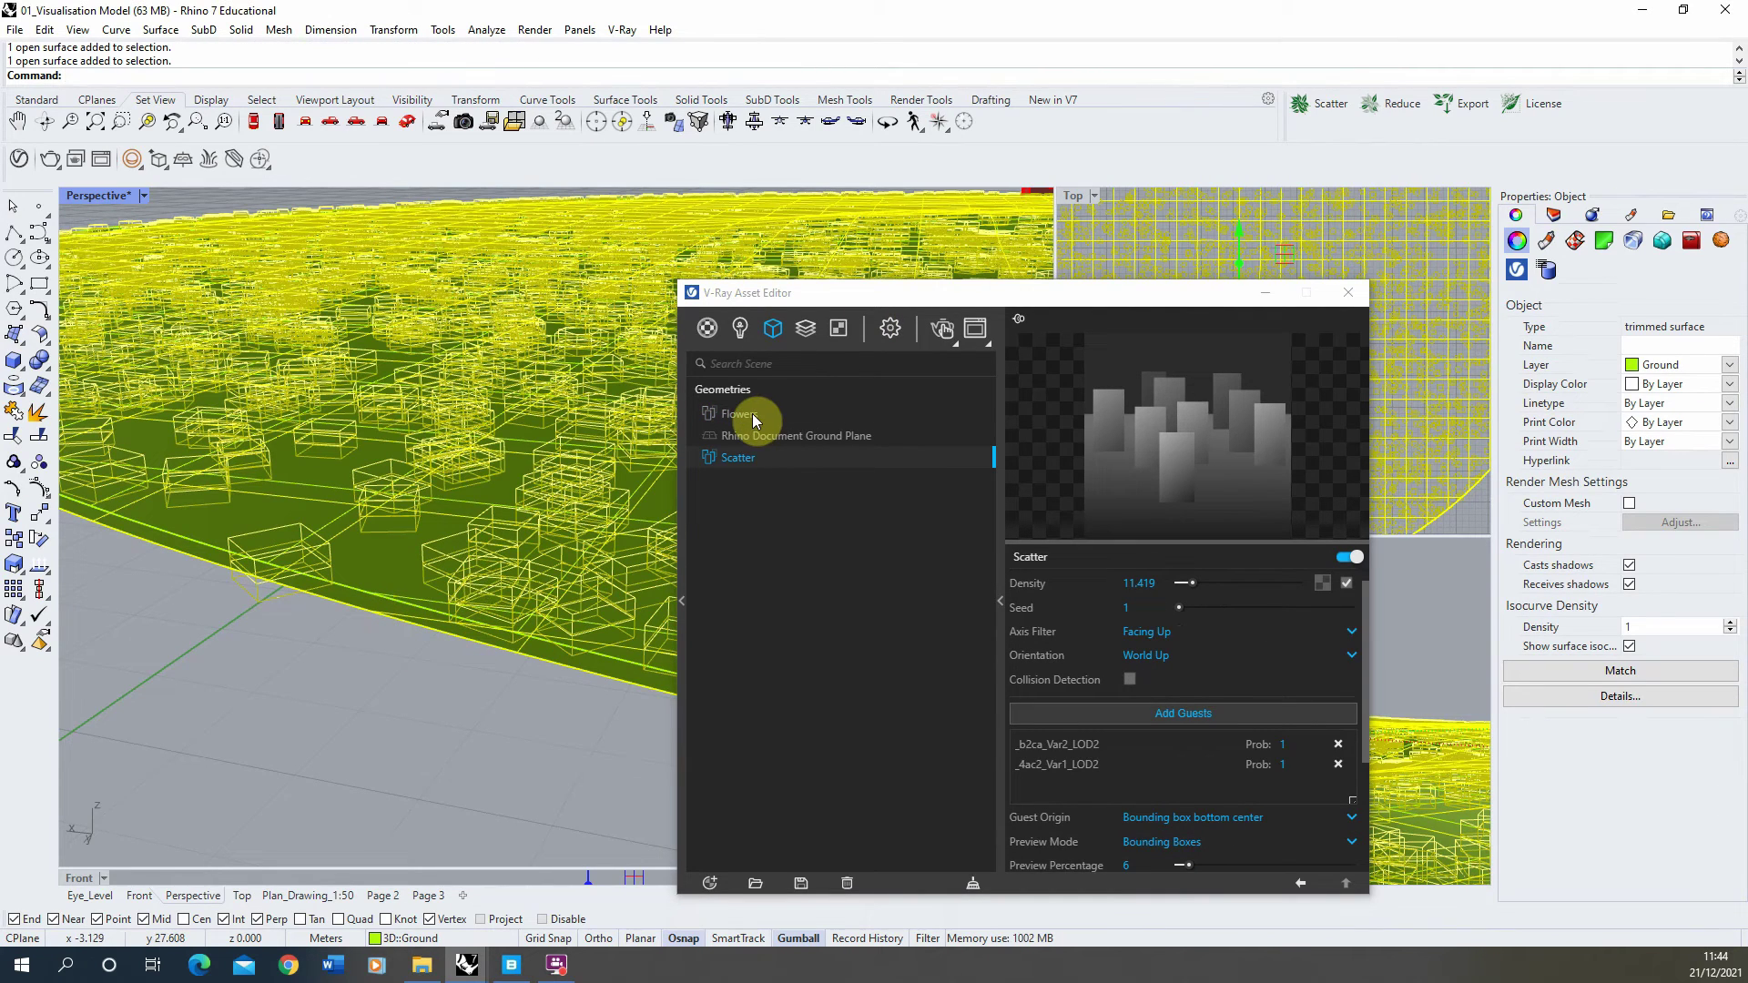
pyautogui.click(752, 415)
pyautogui.rightClick(751, 416)
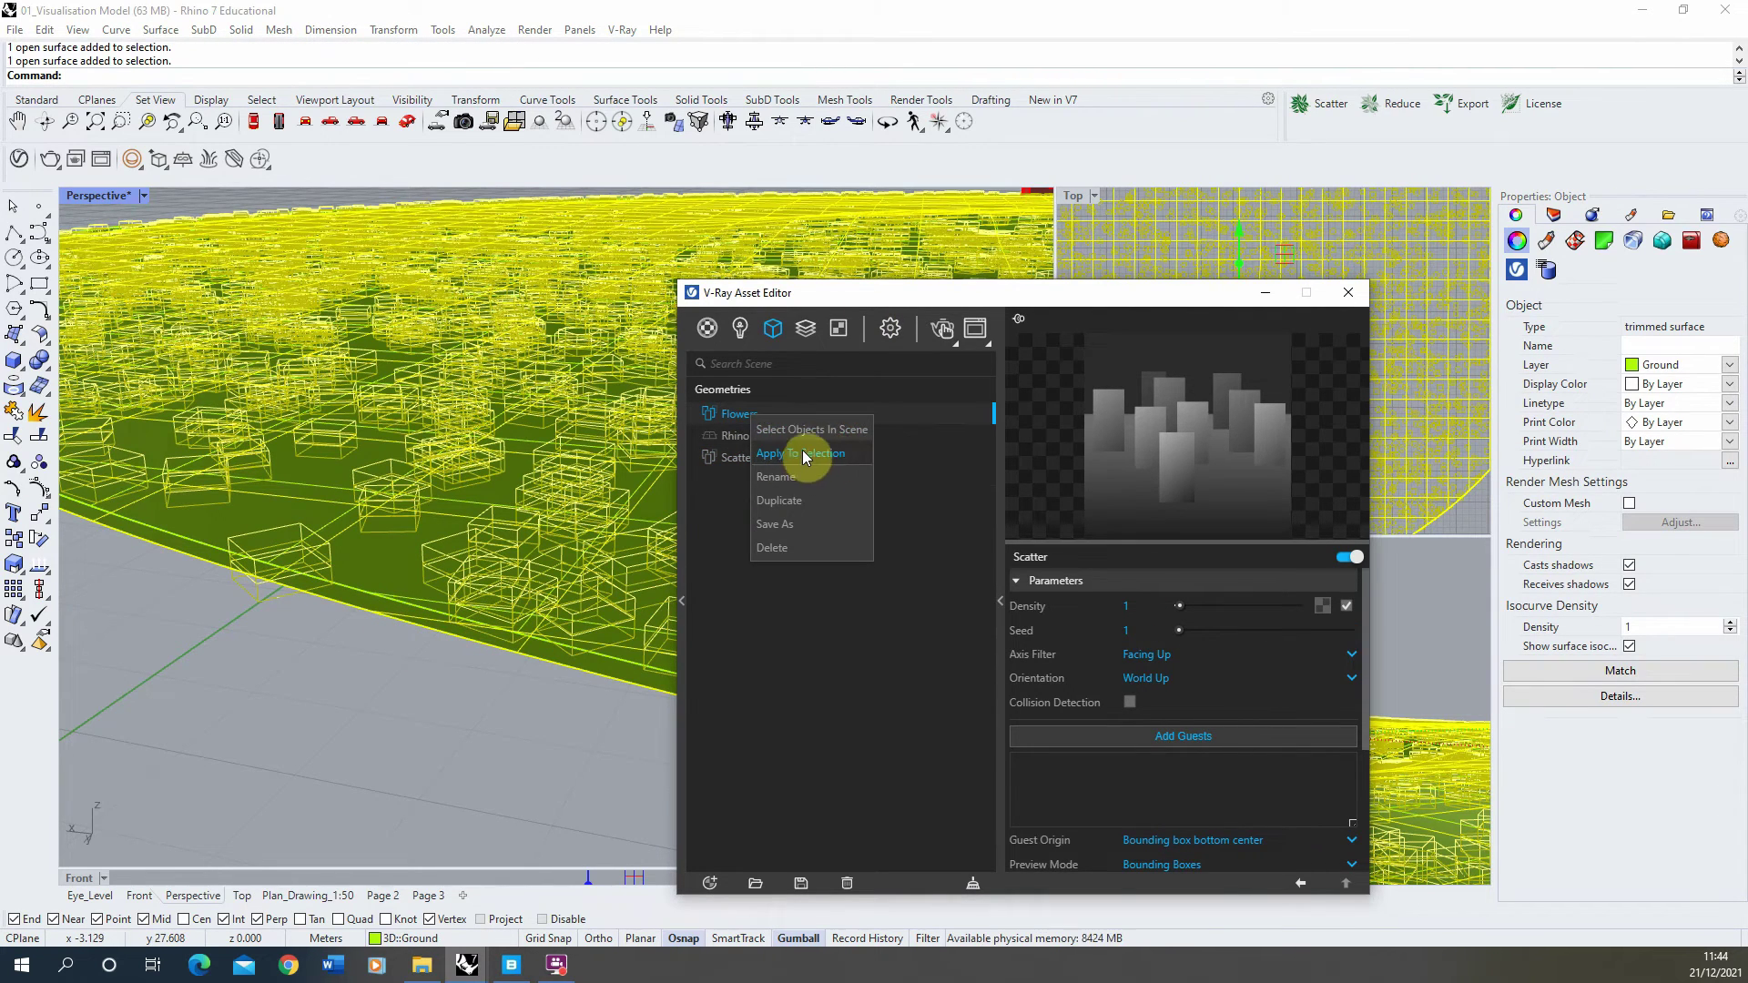
pyautogui.click(801, 449)
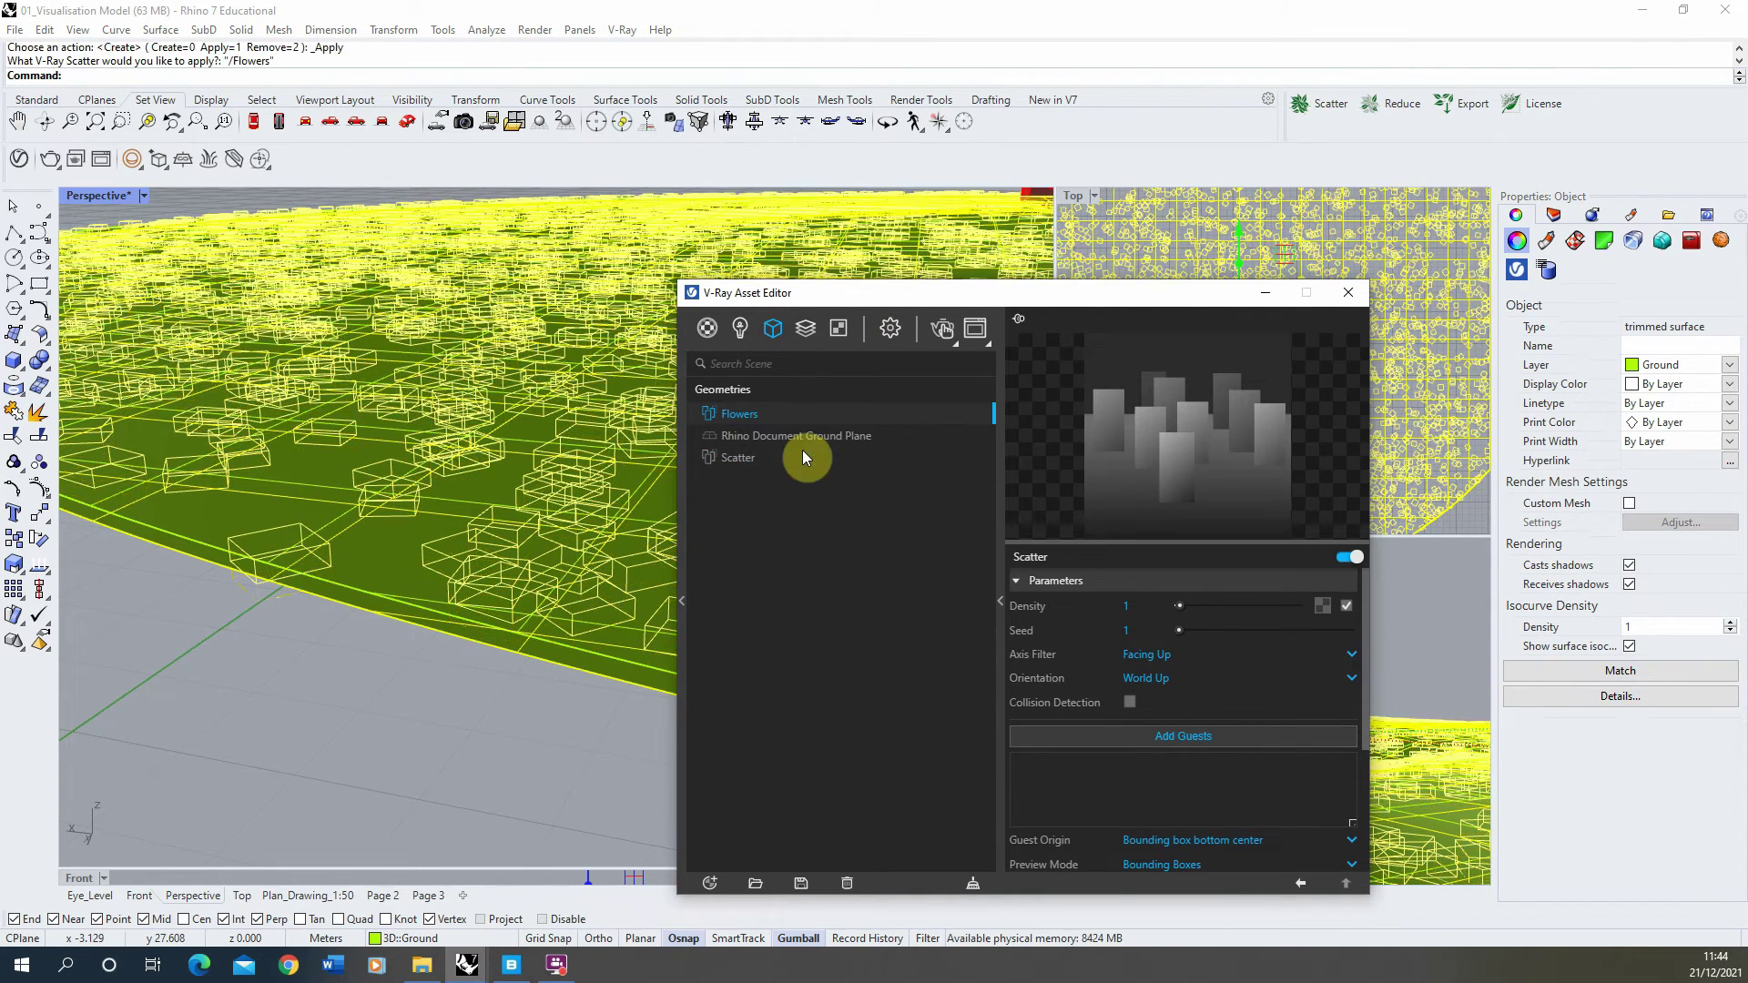
pyautogui.click(351, 588)
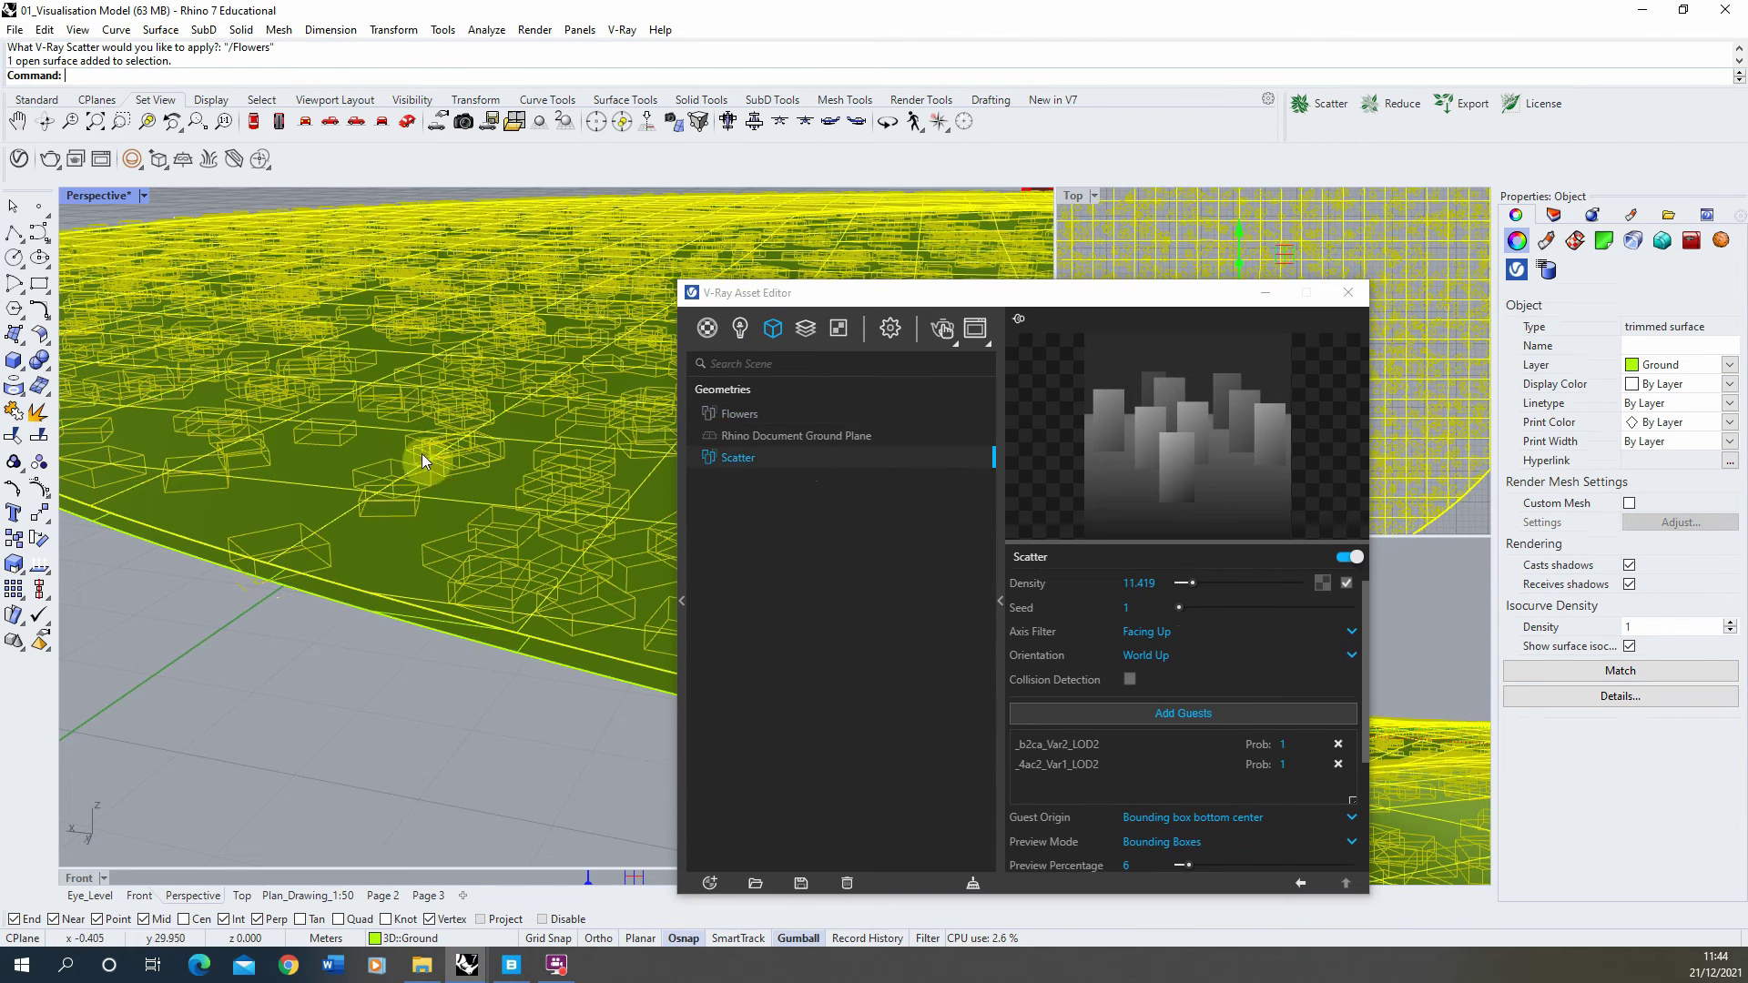
pyautogui.click(315, 592)
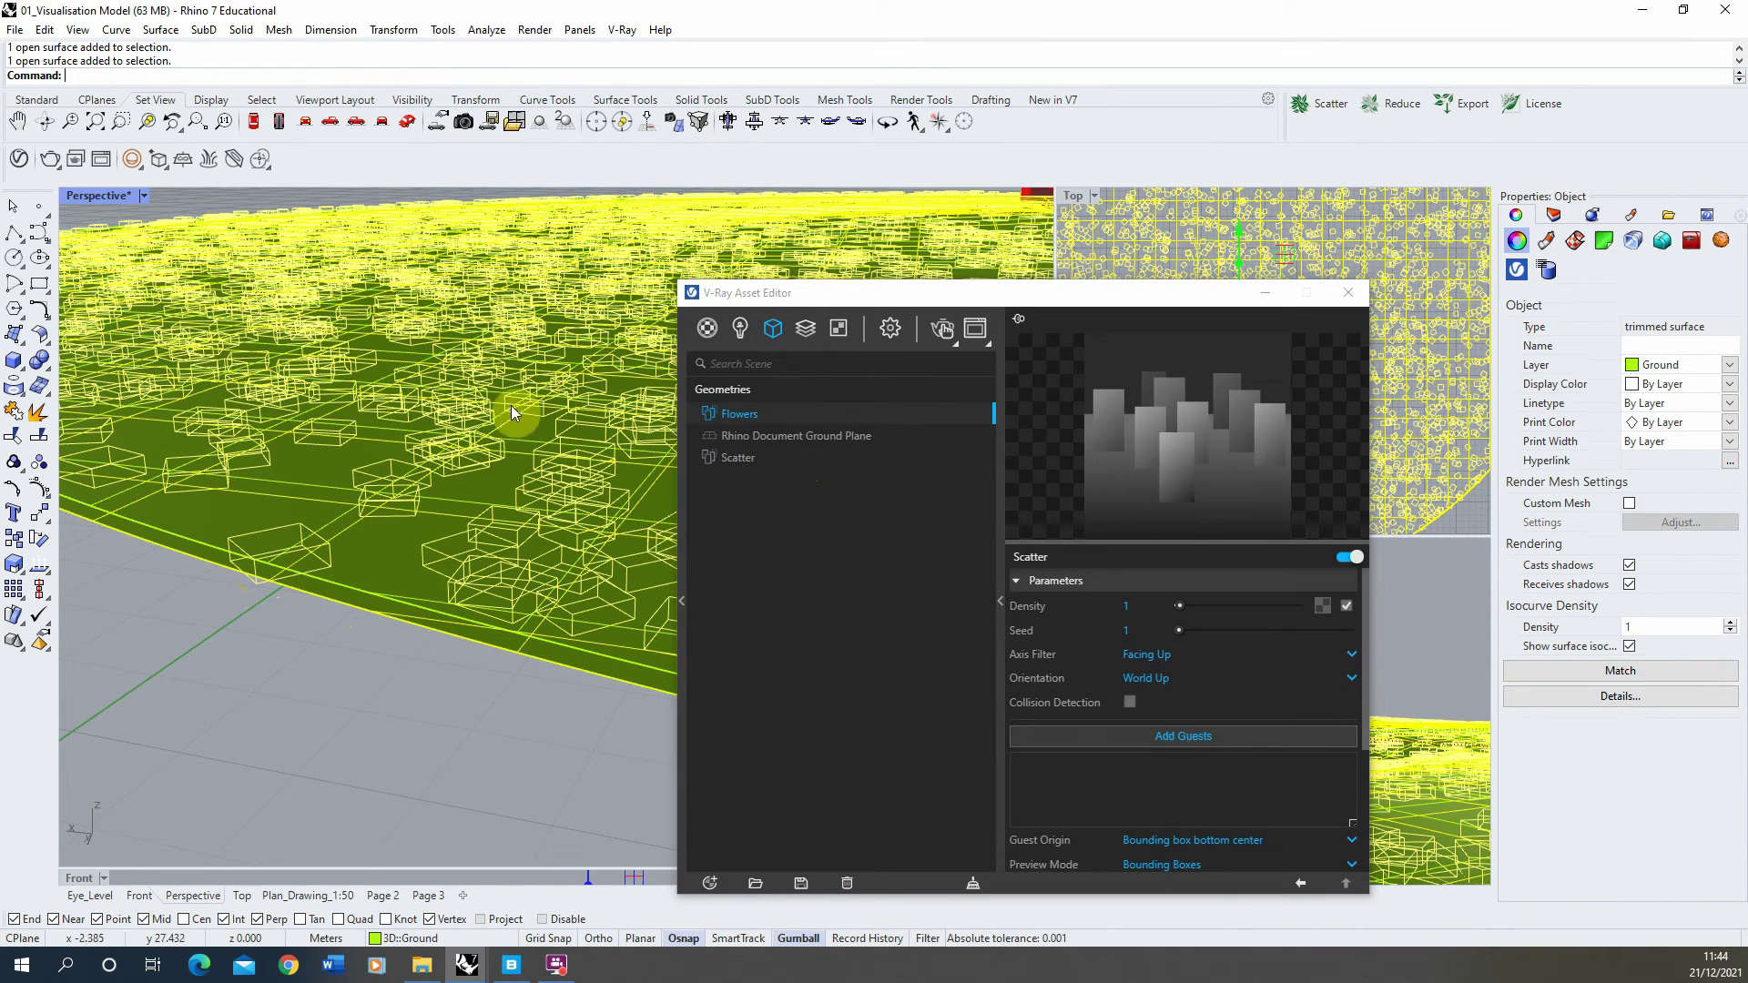
# Add the four flower meshes beside the landscape as guests of the Flowers scatter.
pyautogui.moveTo(550, 663); pyautogui.dragTo(354, 440, button='right')
pyautogui.click(353, 442)
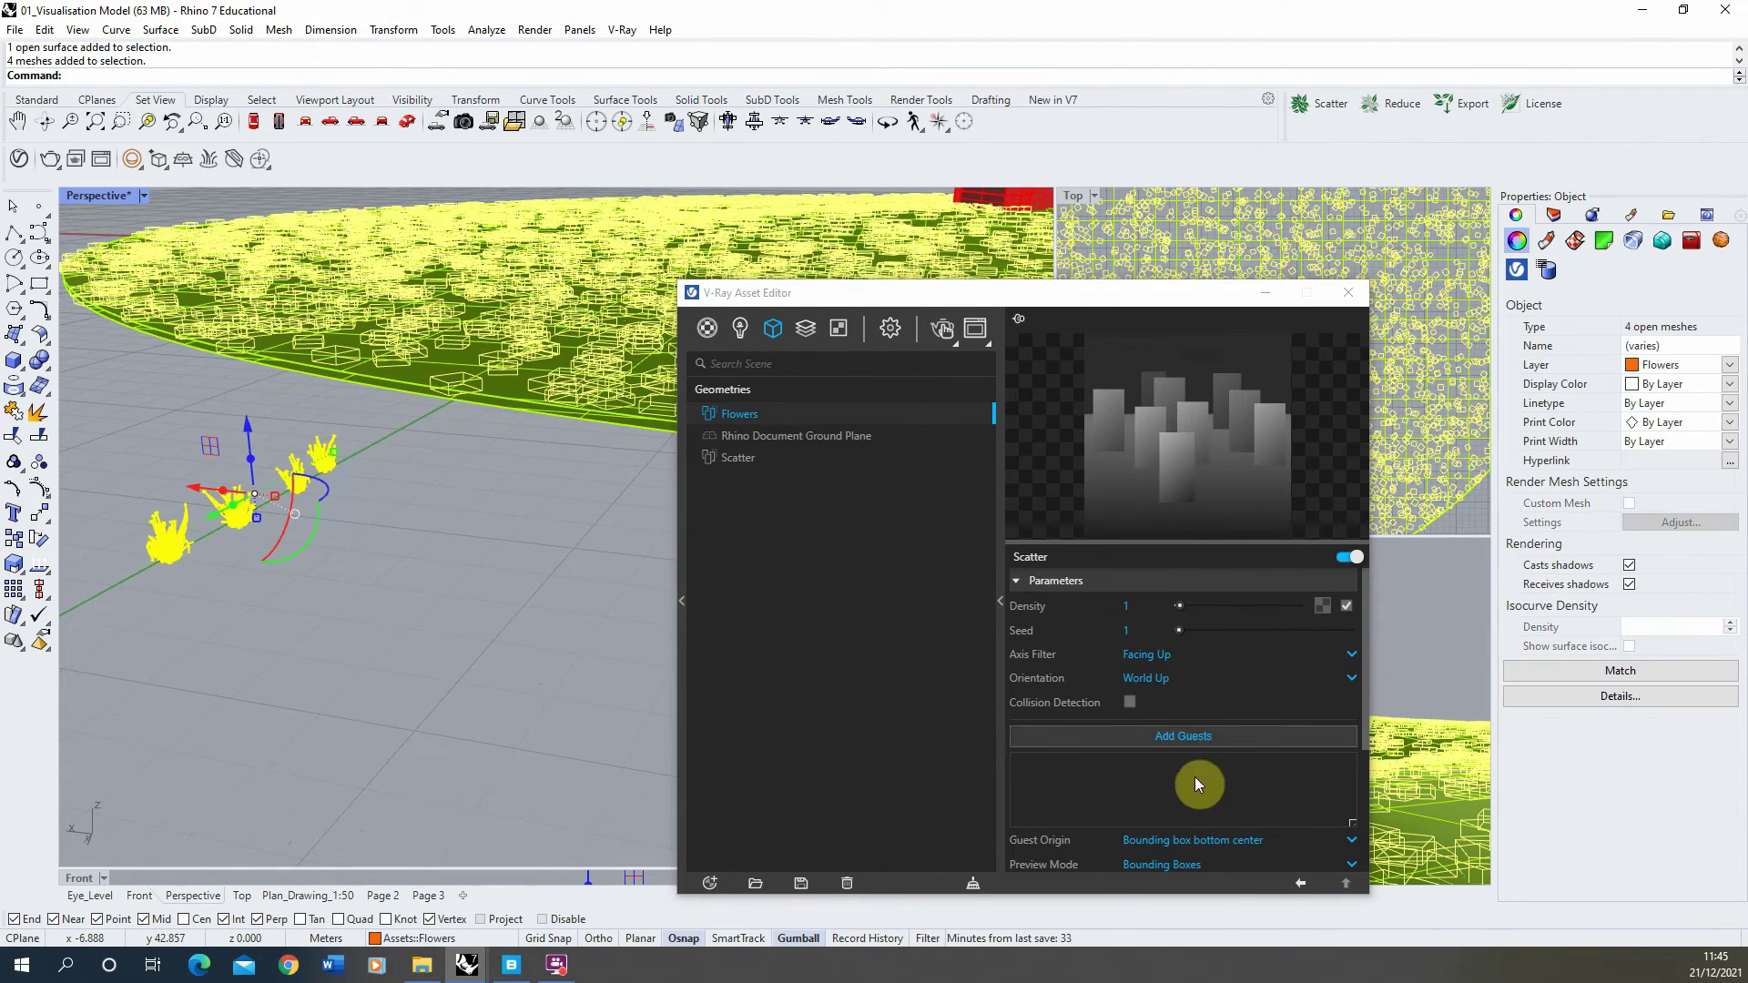
pyautogui.click(1194, 743)
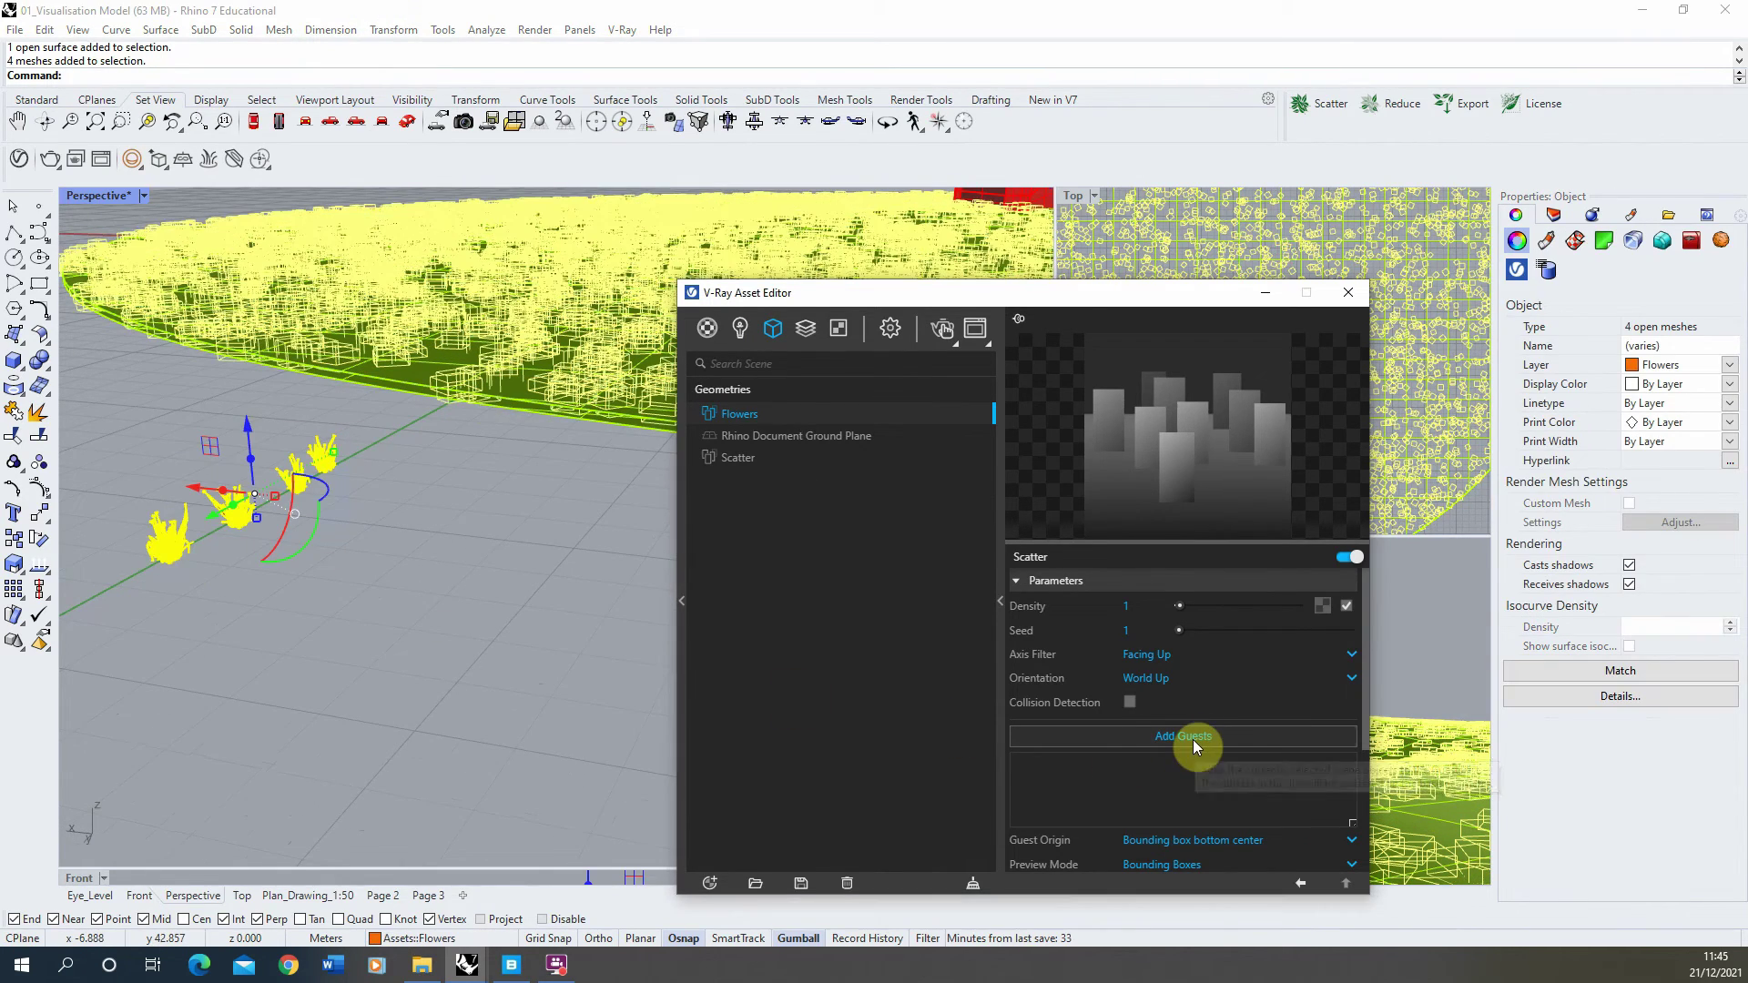
pyautogui.click(446, 561)
# Start an interactive render of the Eye_Level view.
pyautogui.moveTo(1056, 293); pyautogui.dragTo(595, 227)
pyautogui.click(1121, 570)
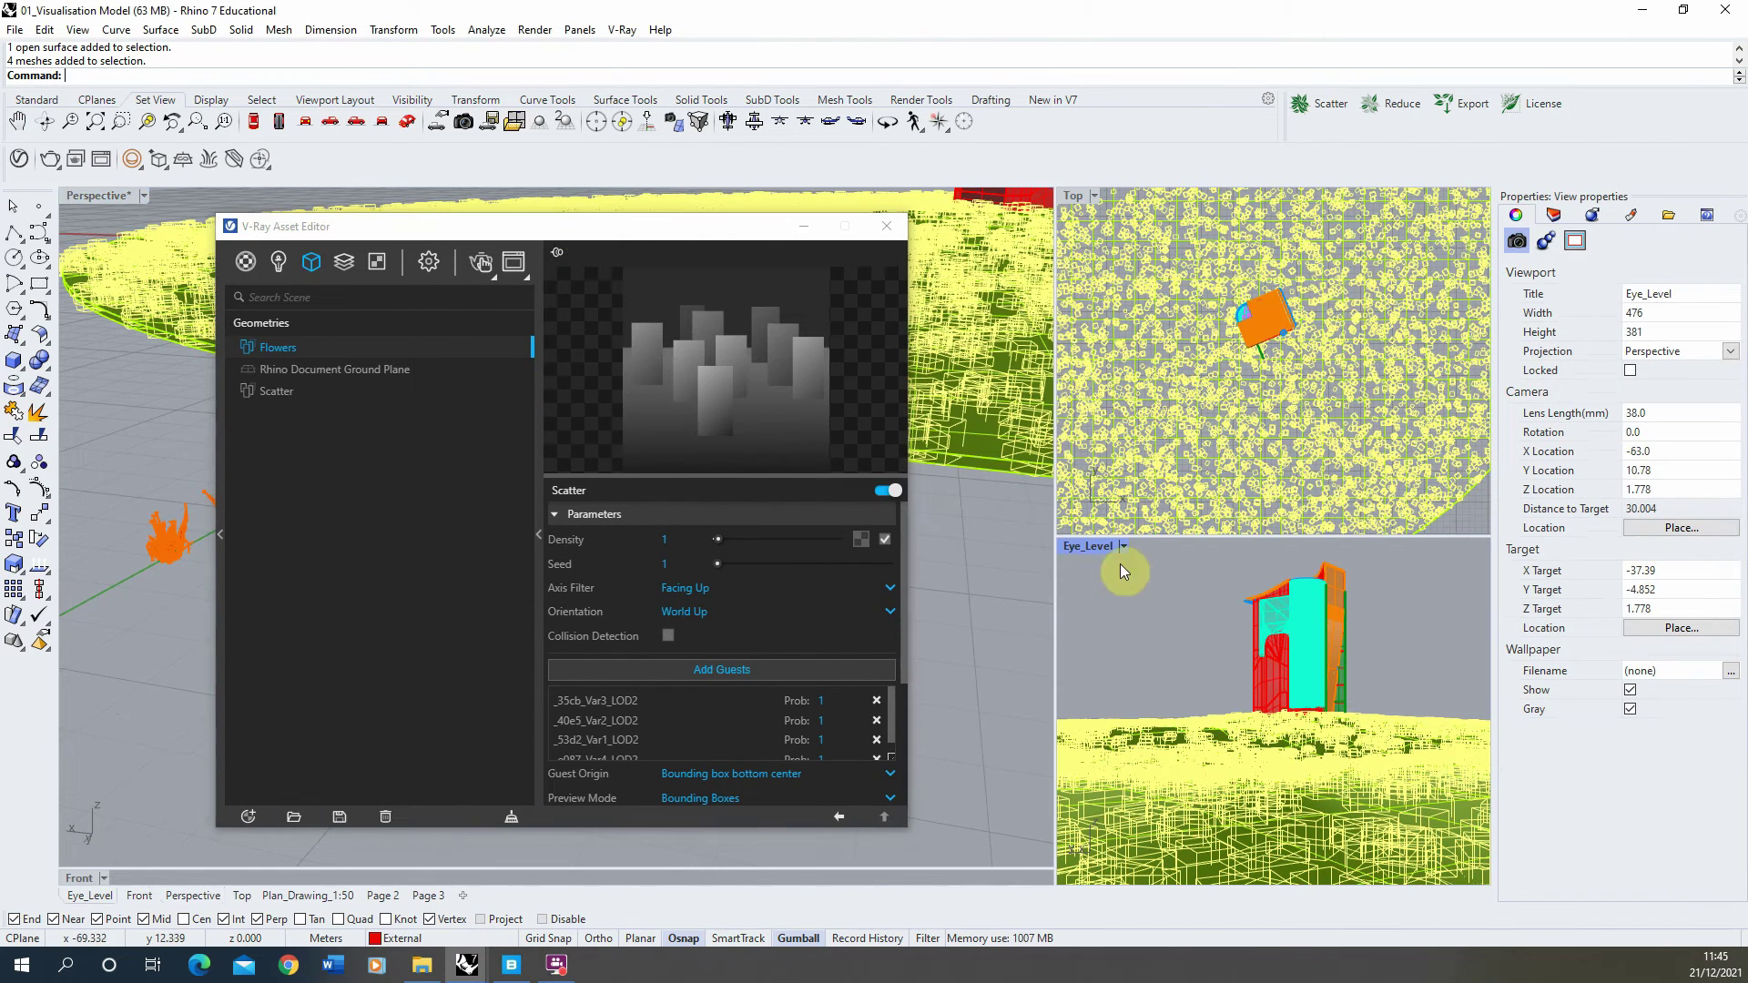
pyautogui.click(478, 267)
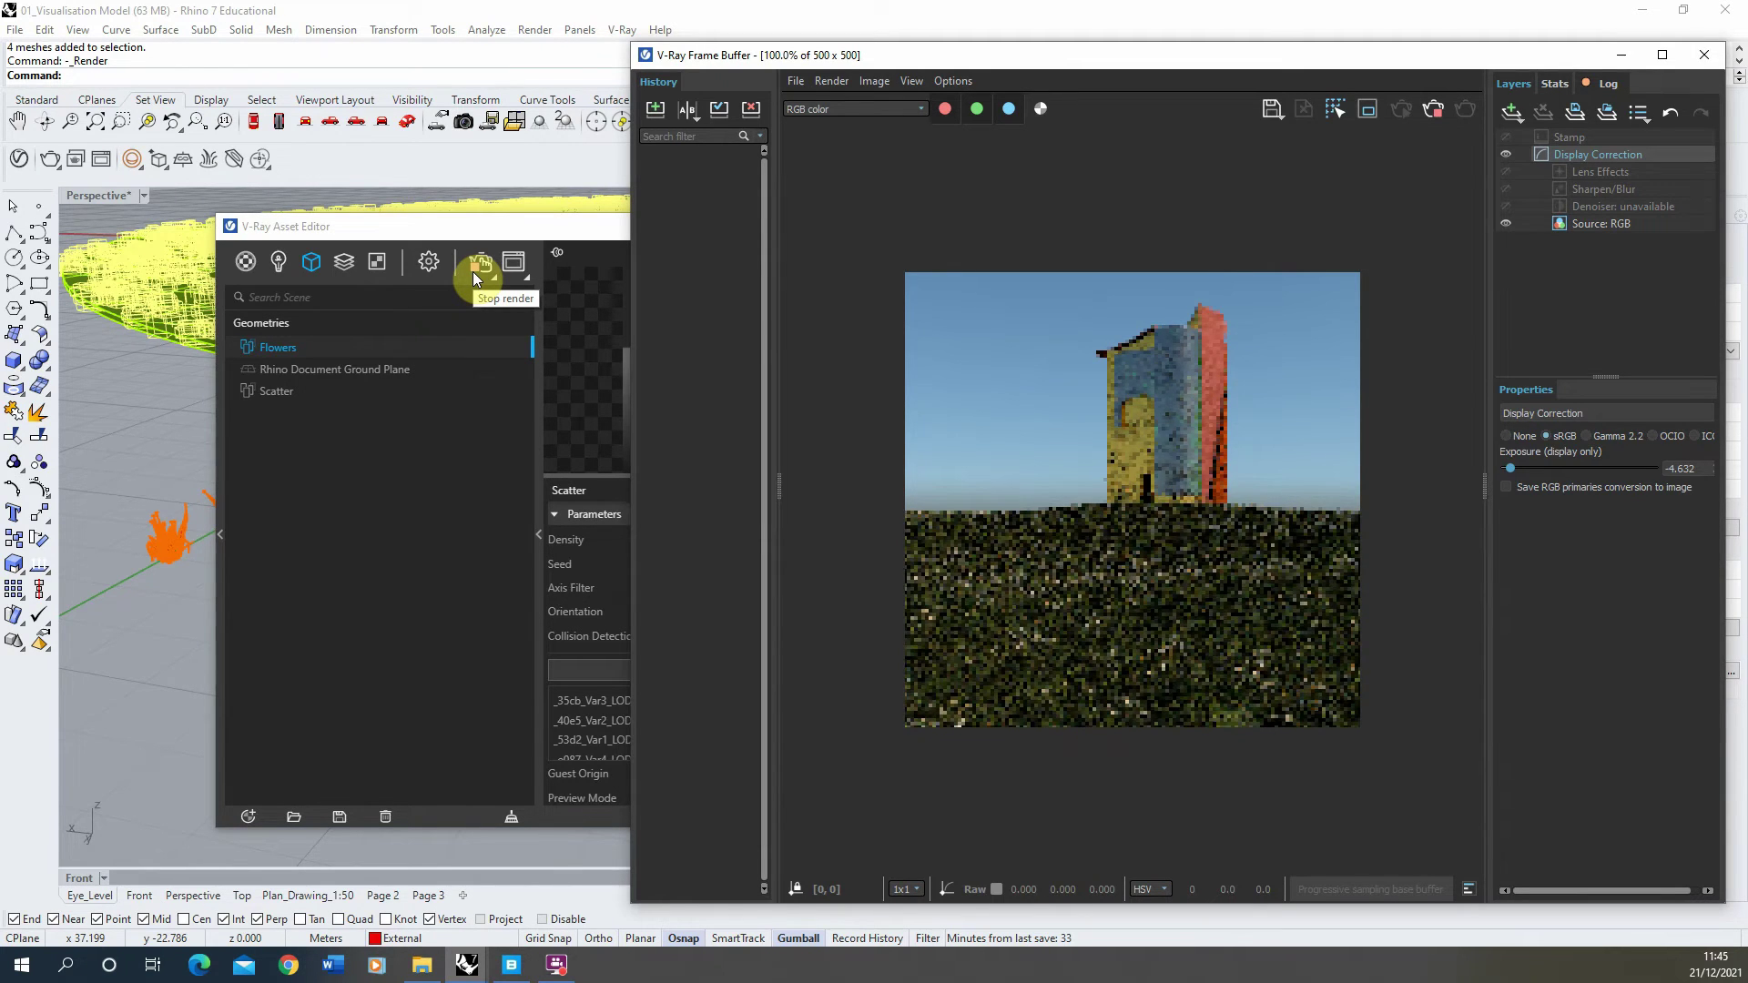
pyautogui.click(472, 271)
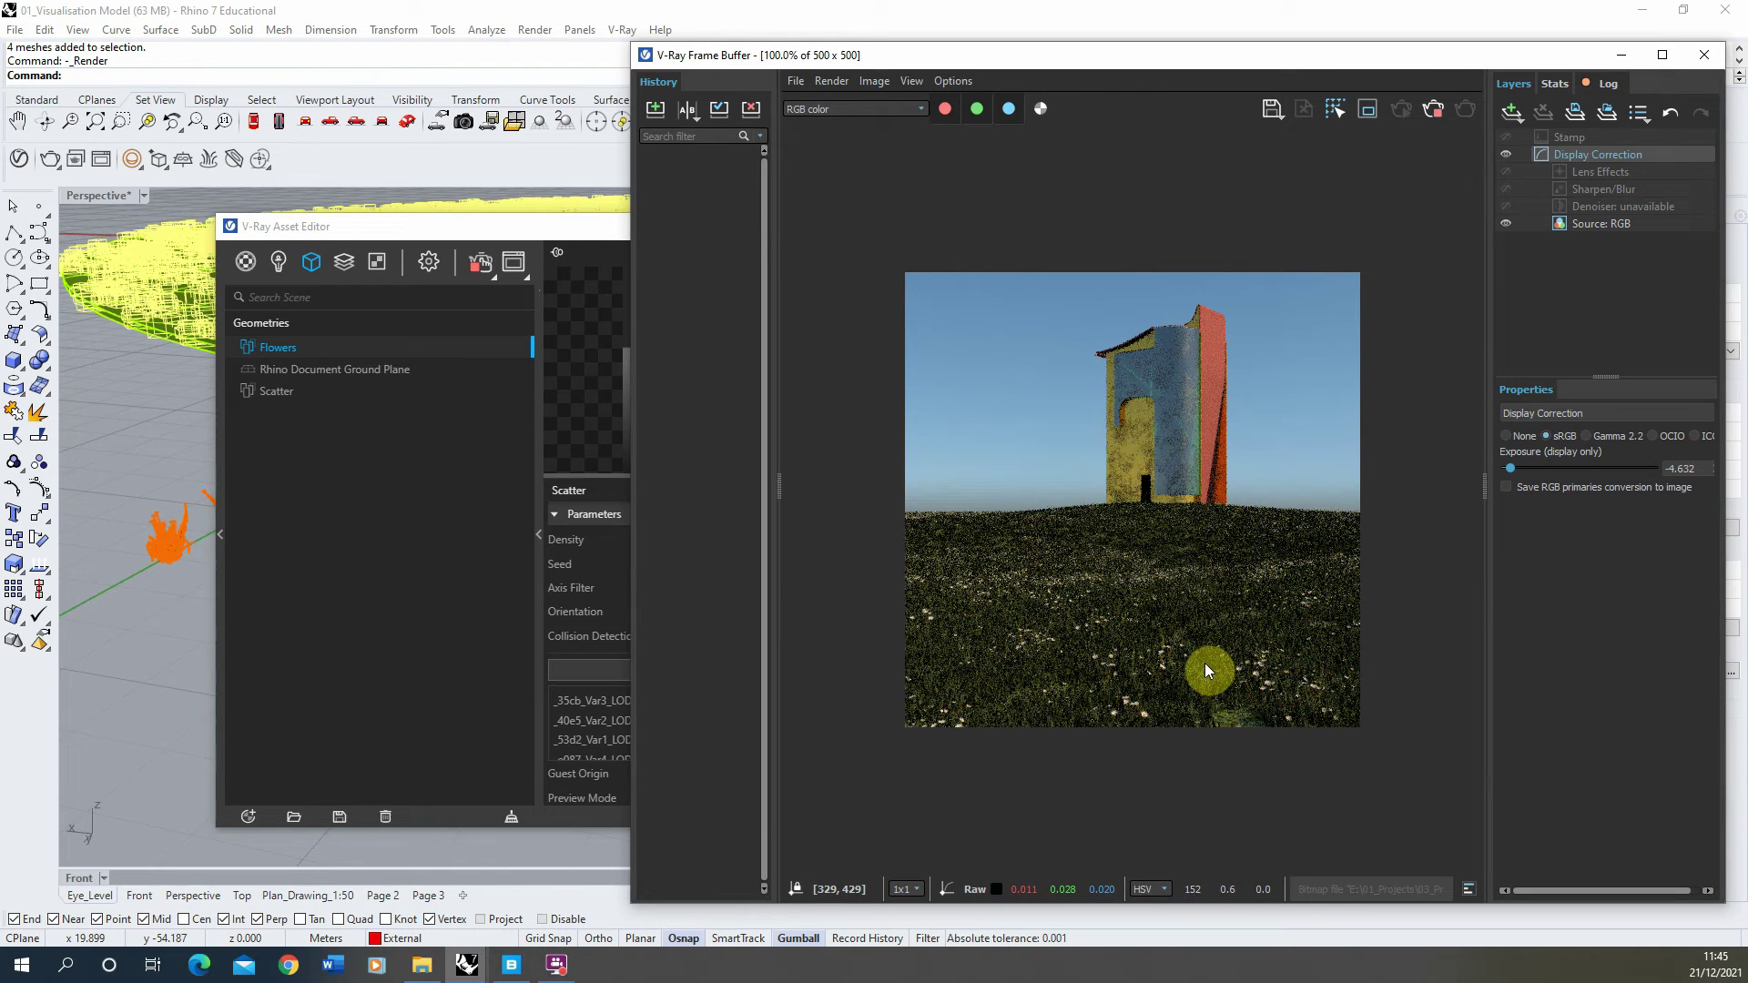
# Set the Flowers scatter's random scale to a minimum of 0.5 and a maximum of 0.8.
pyautogui.moveTo(538, 244); pyautogui.dragTo(421, 252)
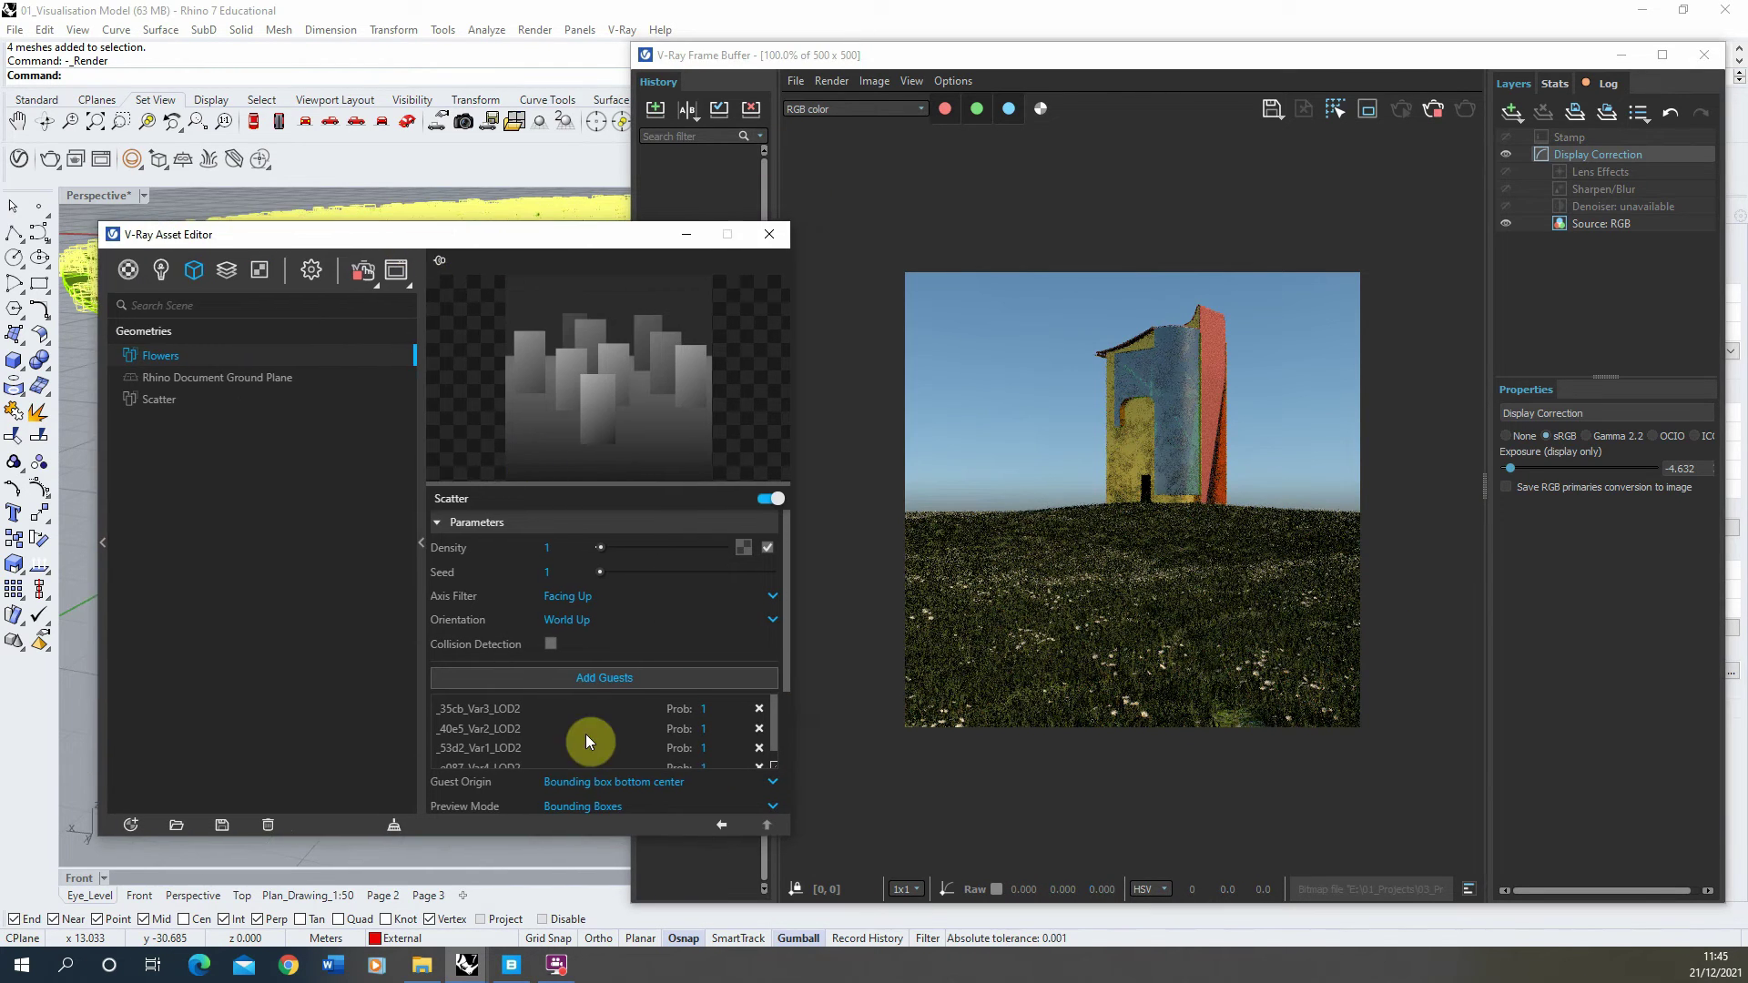
pyautogui.moveTo(787, 604); pyautogui.dragTo(783, 711)
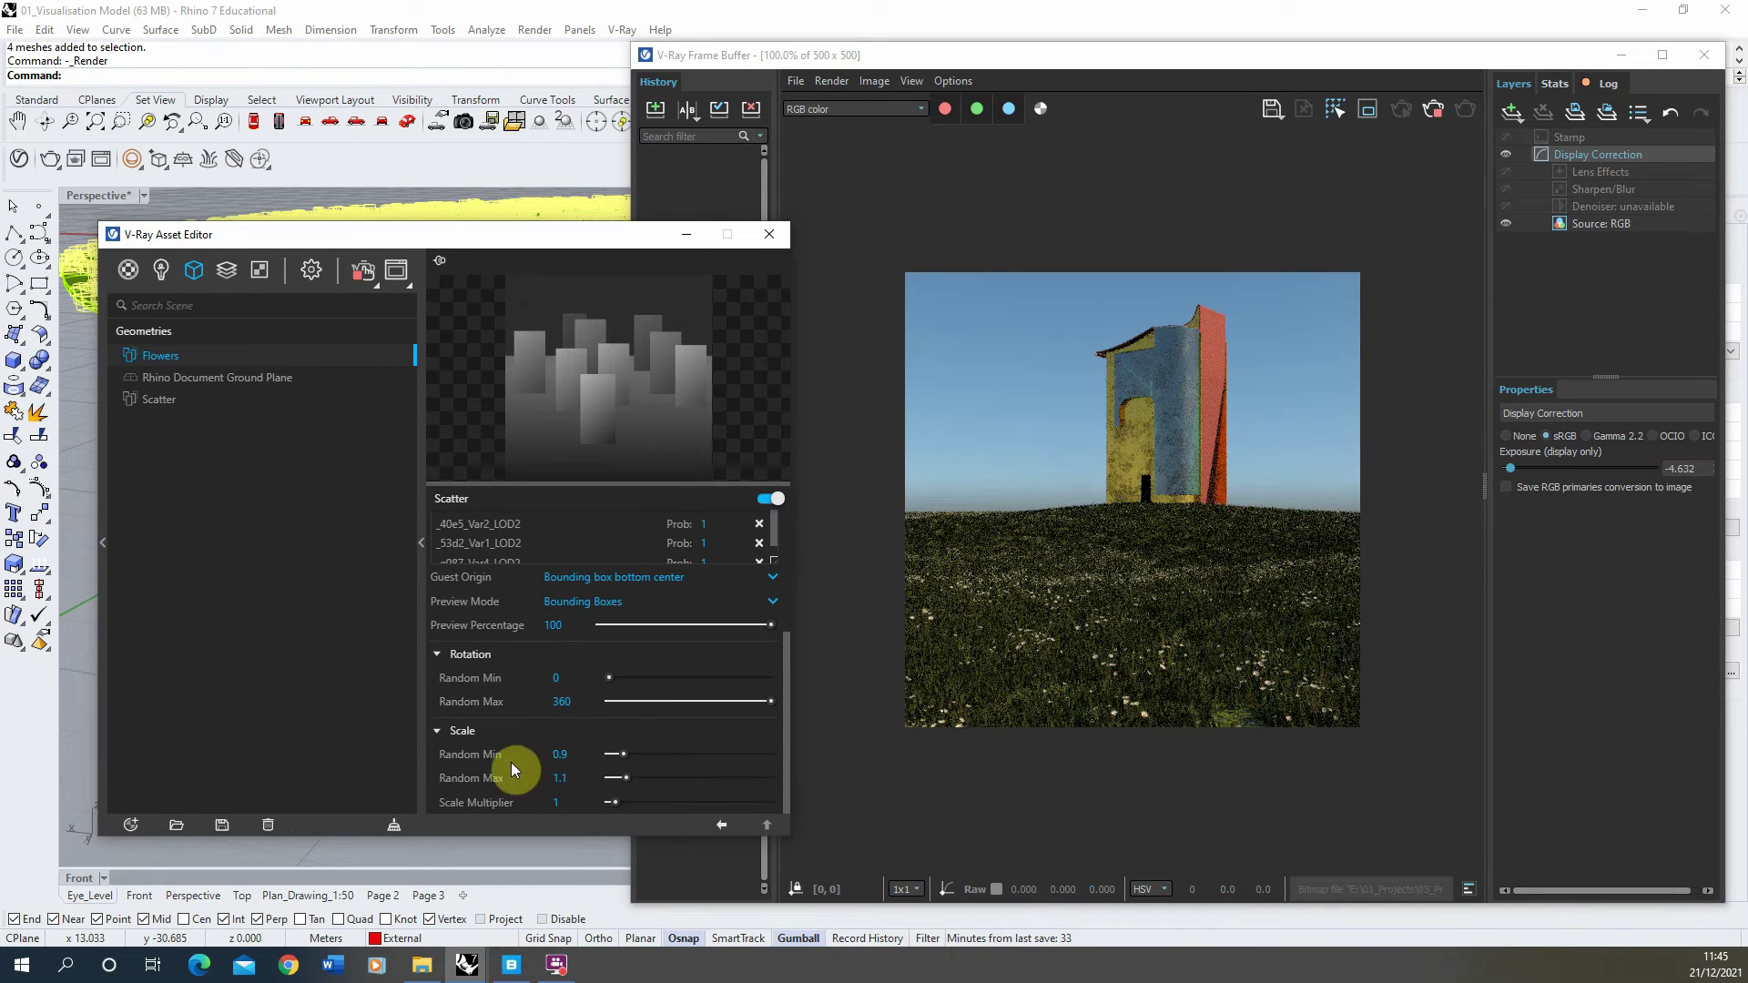
pyautogui.write('0.8')
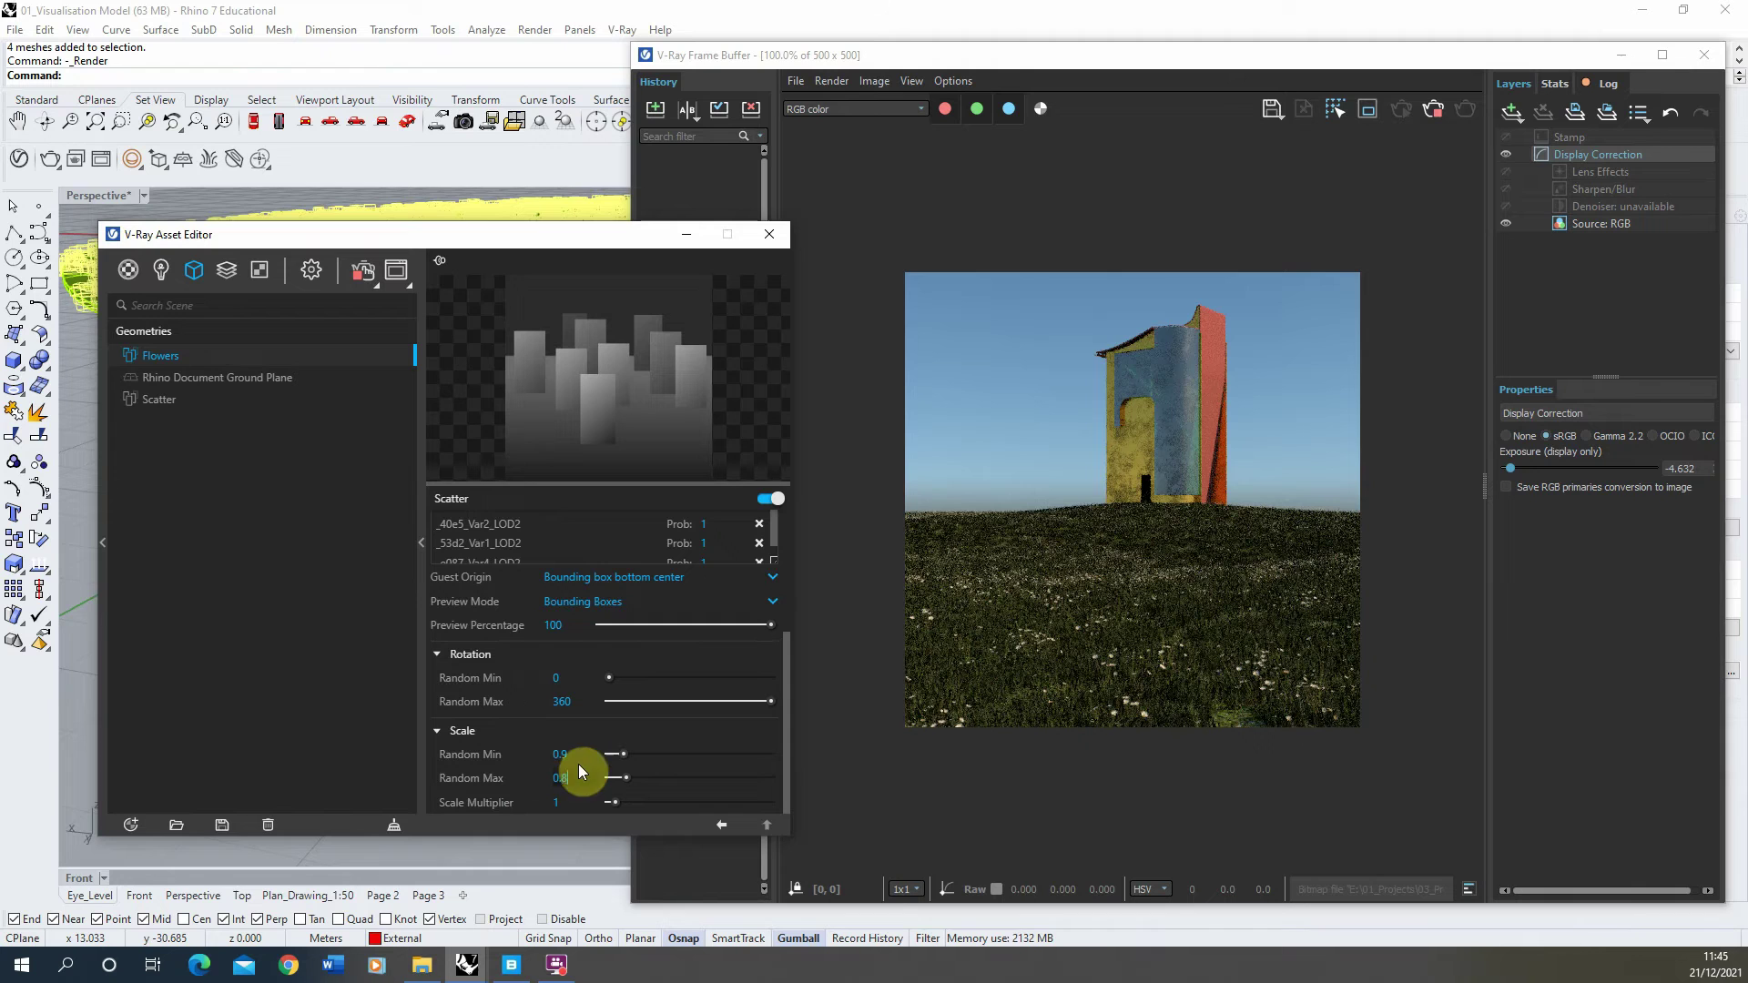
pyautogui.click(559, 754)
pyautogui.write('0.5')
pyautogui.press('Return')
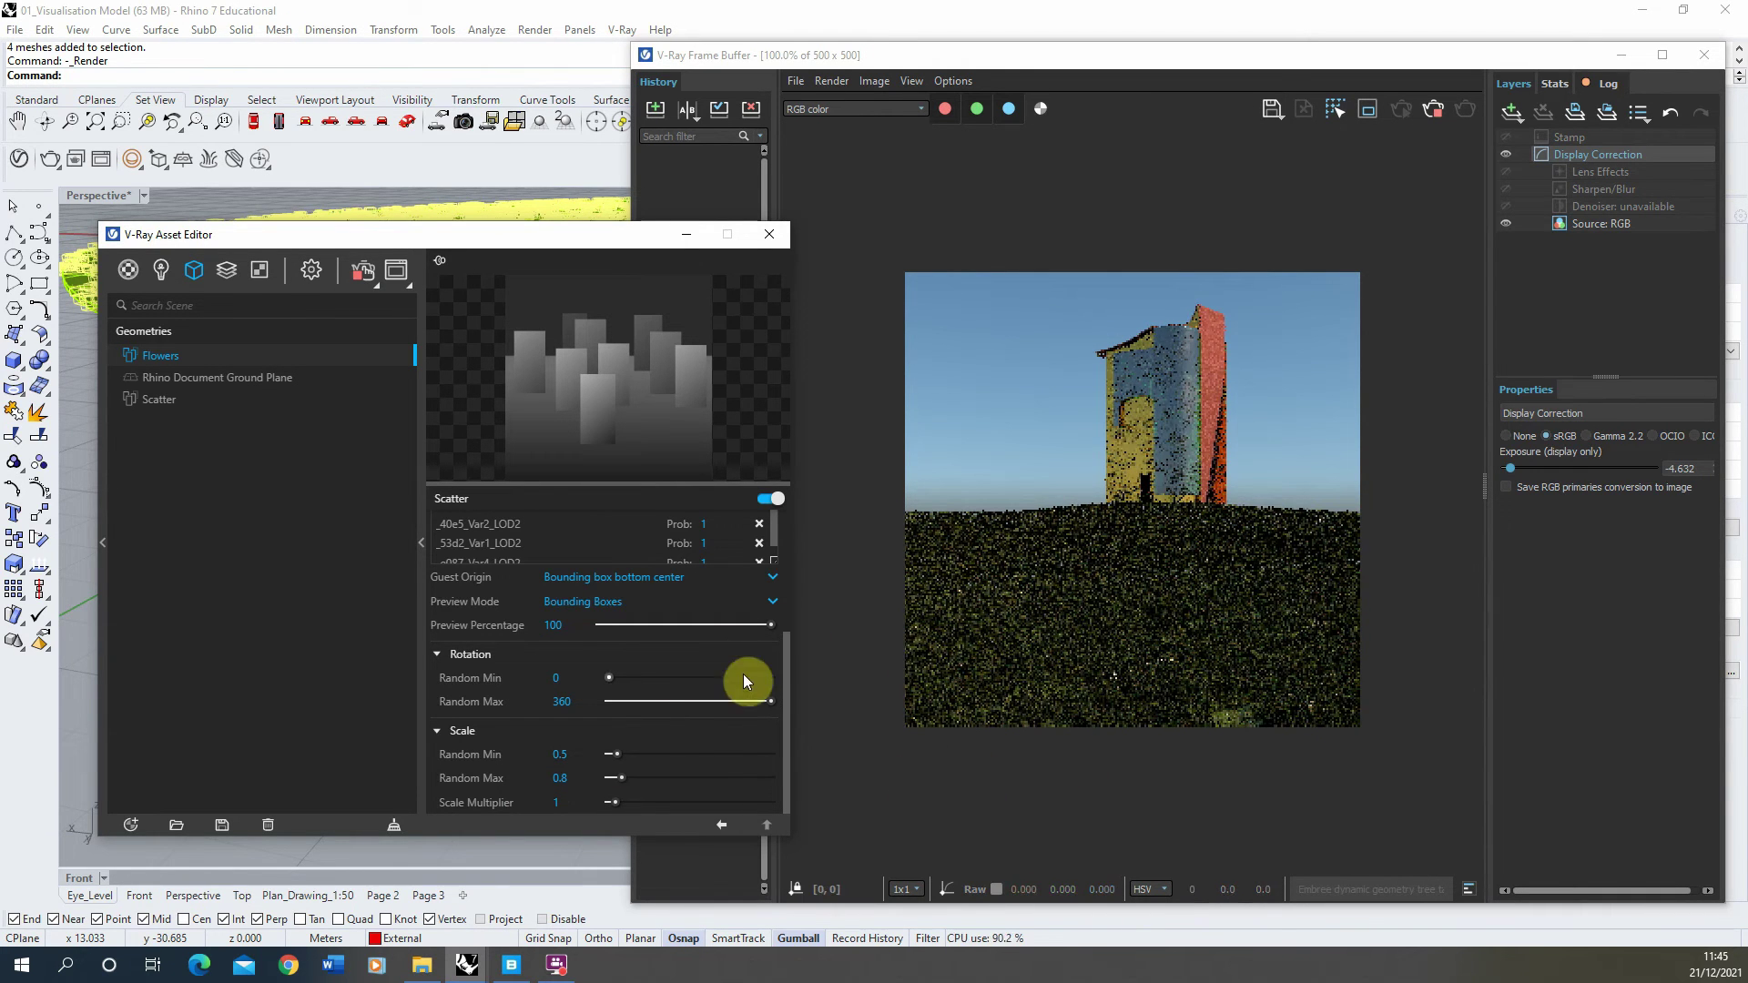
# Set the Flowers scatter's random scale to a minimum of 0.8 and a maximum of 1, and raise its density to 6.847.
pyautogui.click(562, 777)
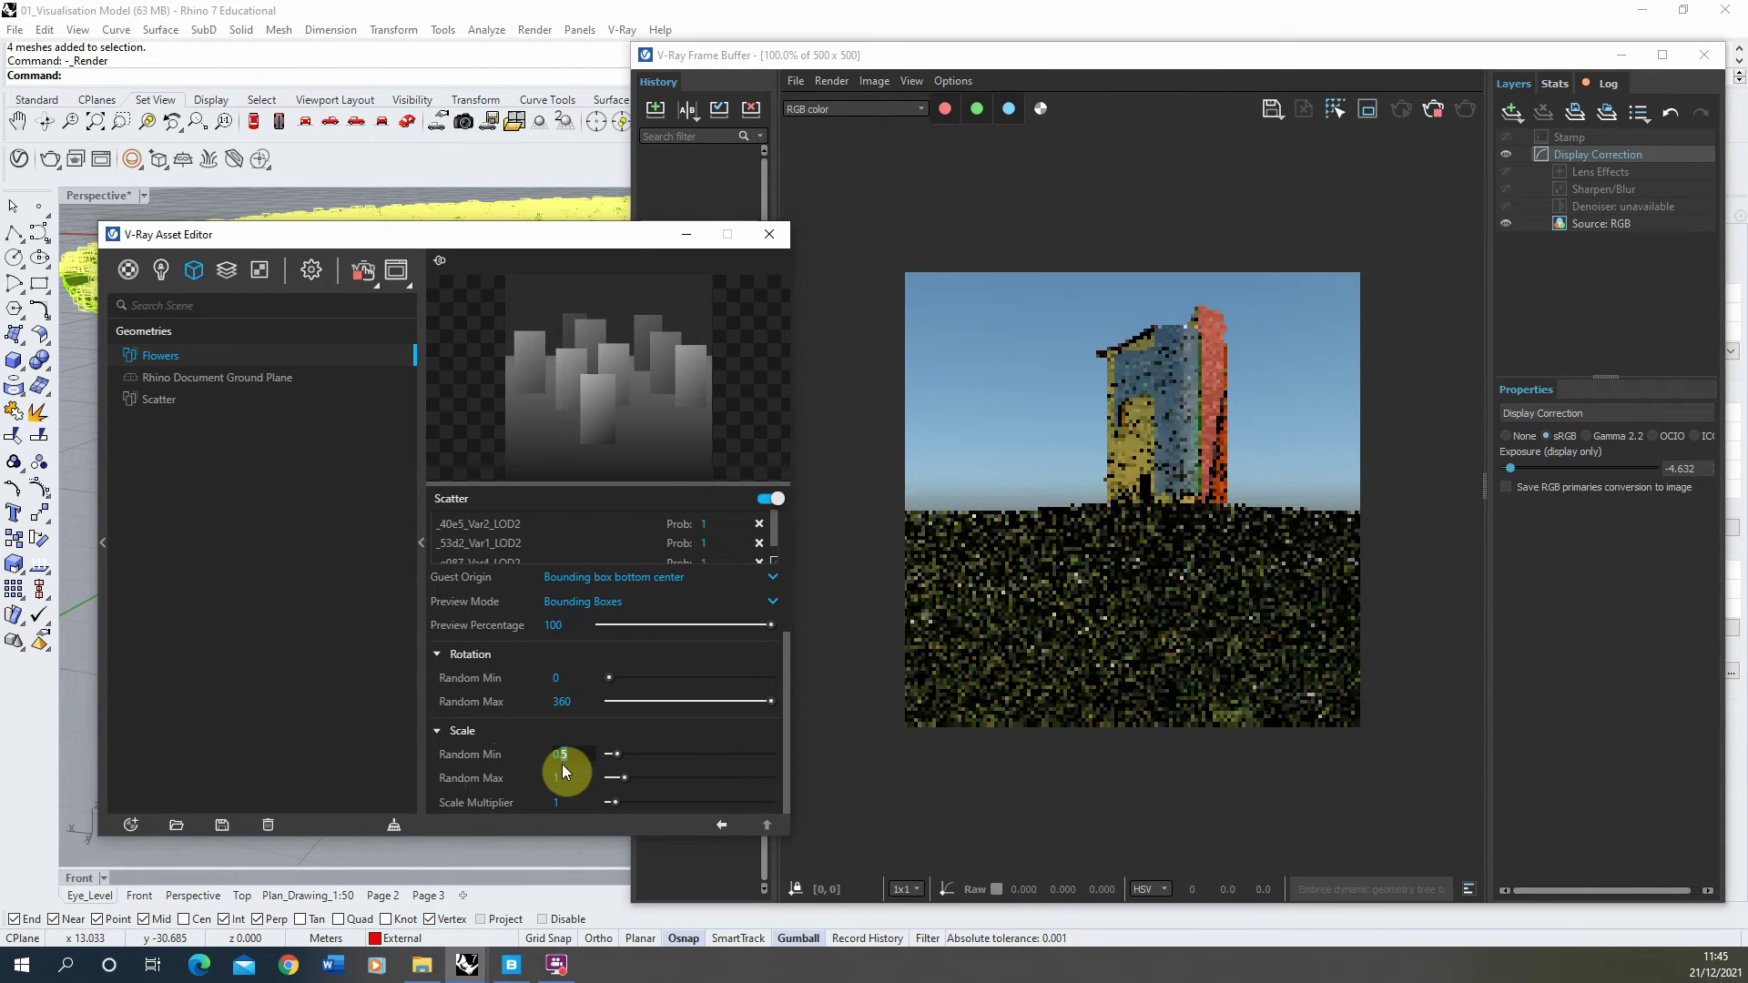
pyautogui.write('8')
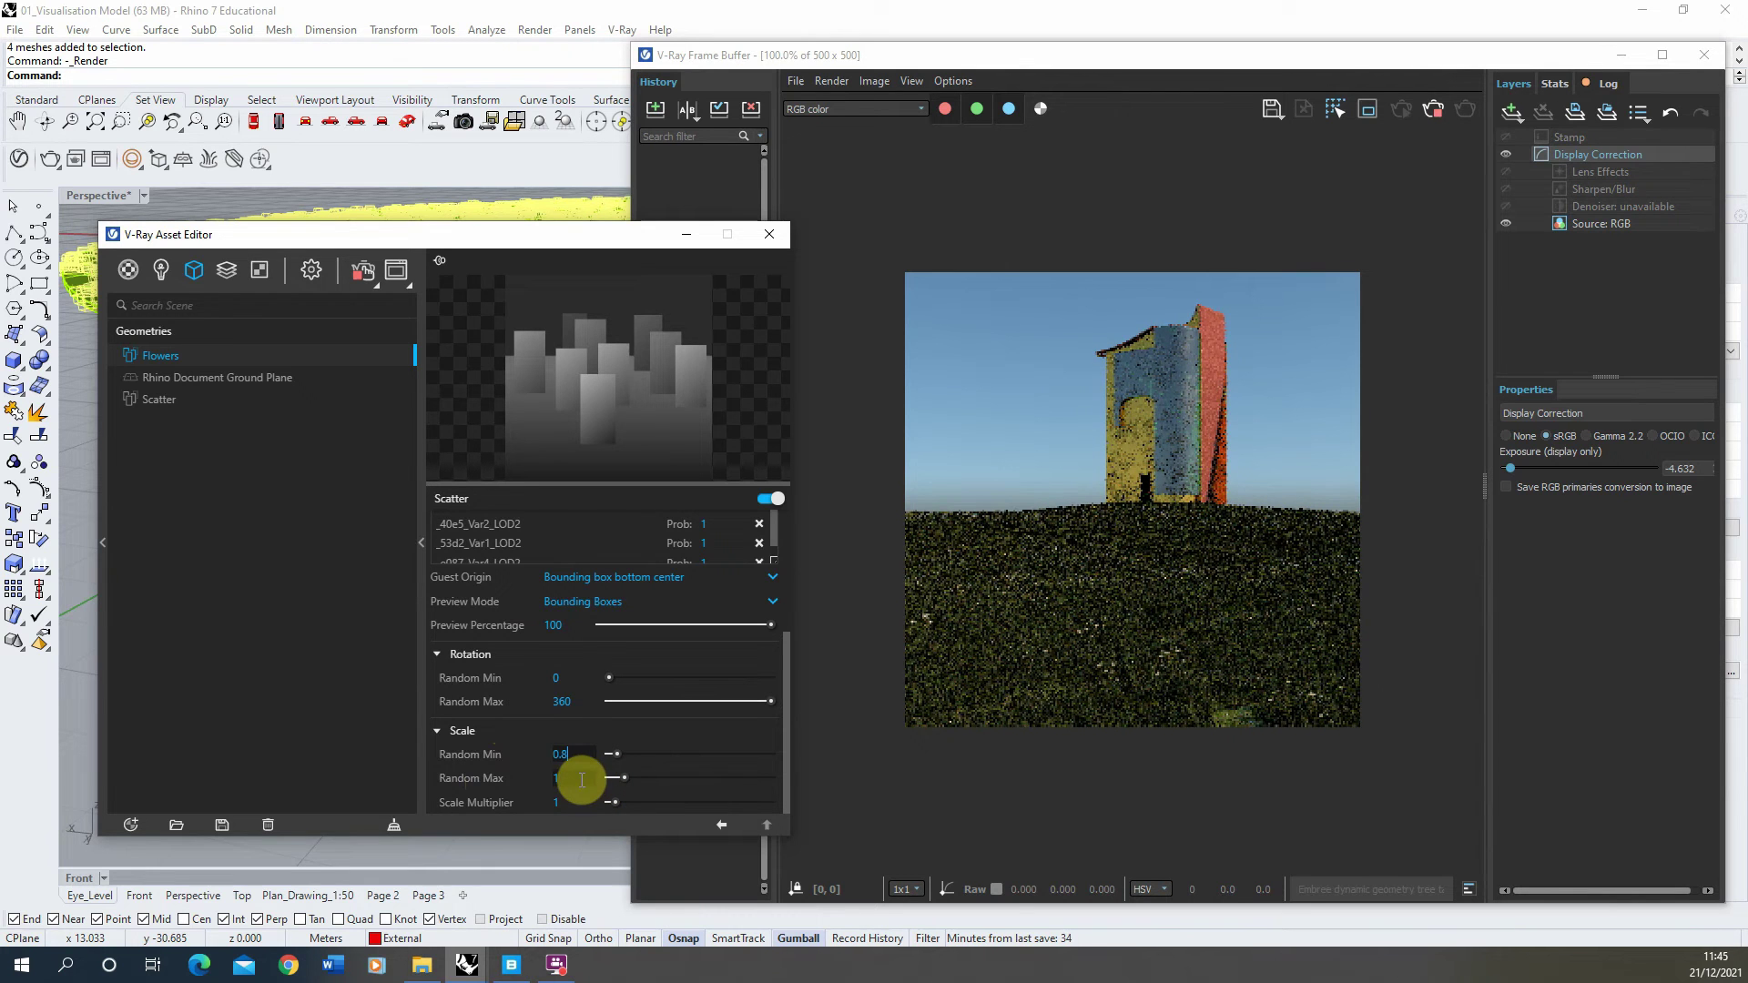
pyautogui.click(593, 780)
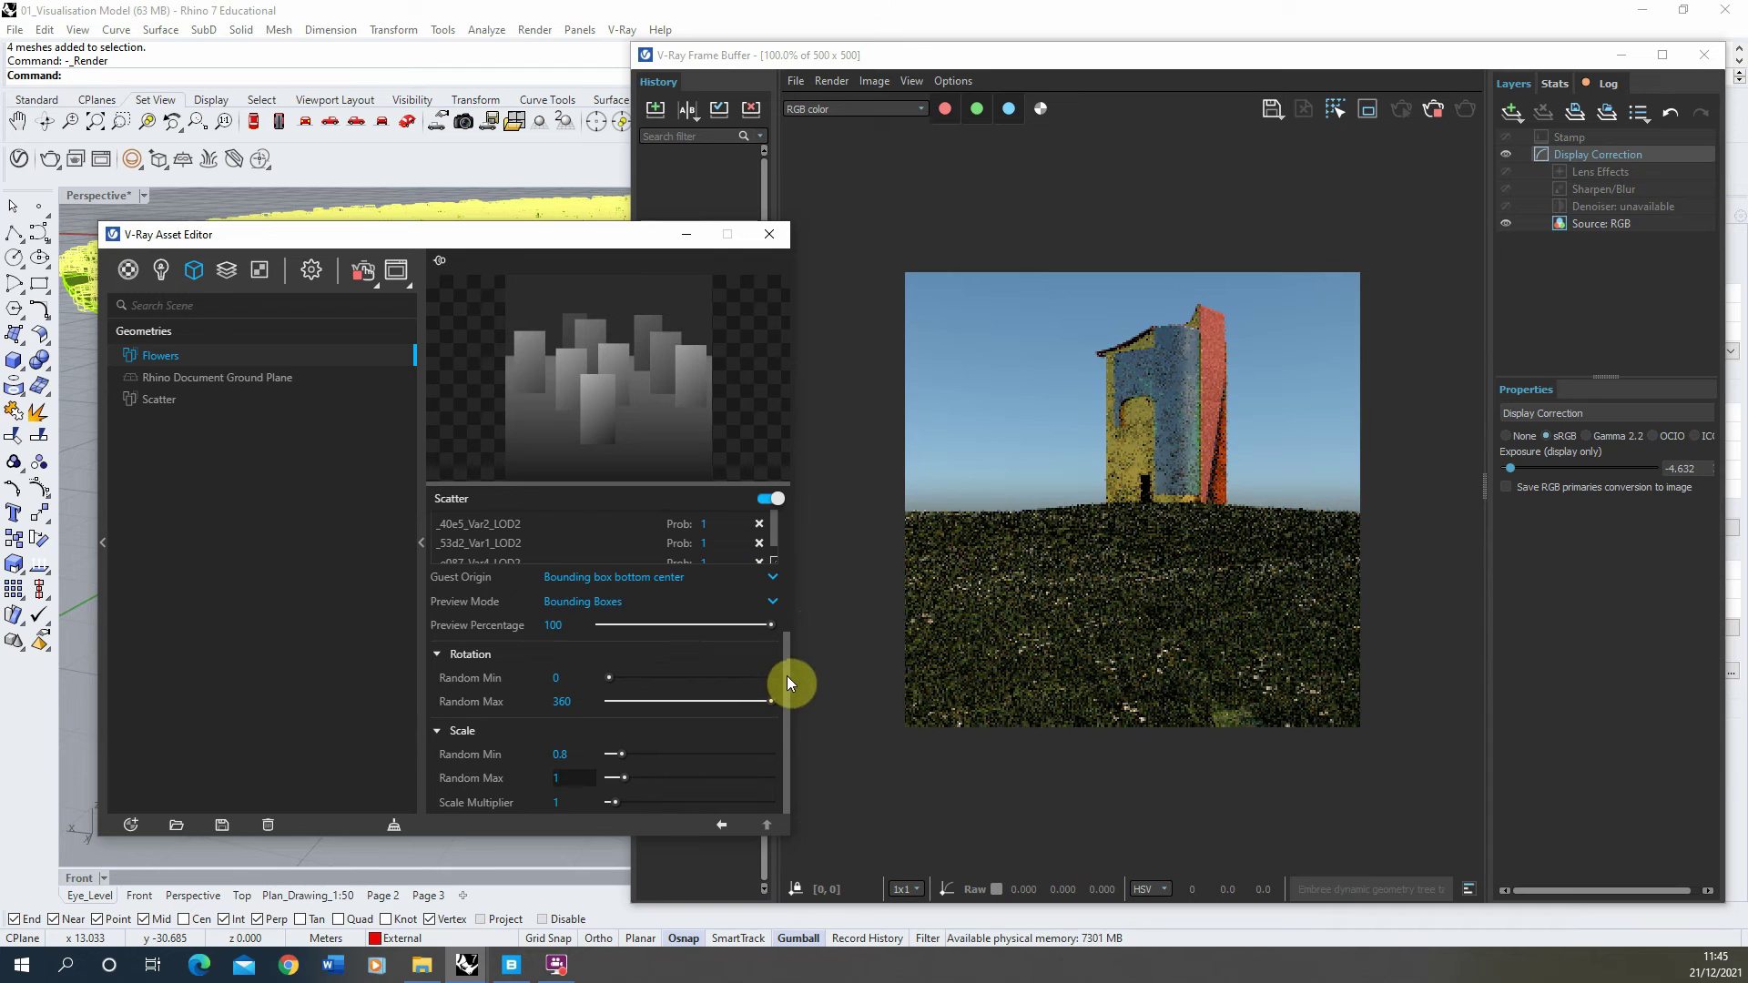
pyautogui.moveTo(786, 676); pyautogui.dragTo(779, 534)
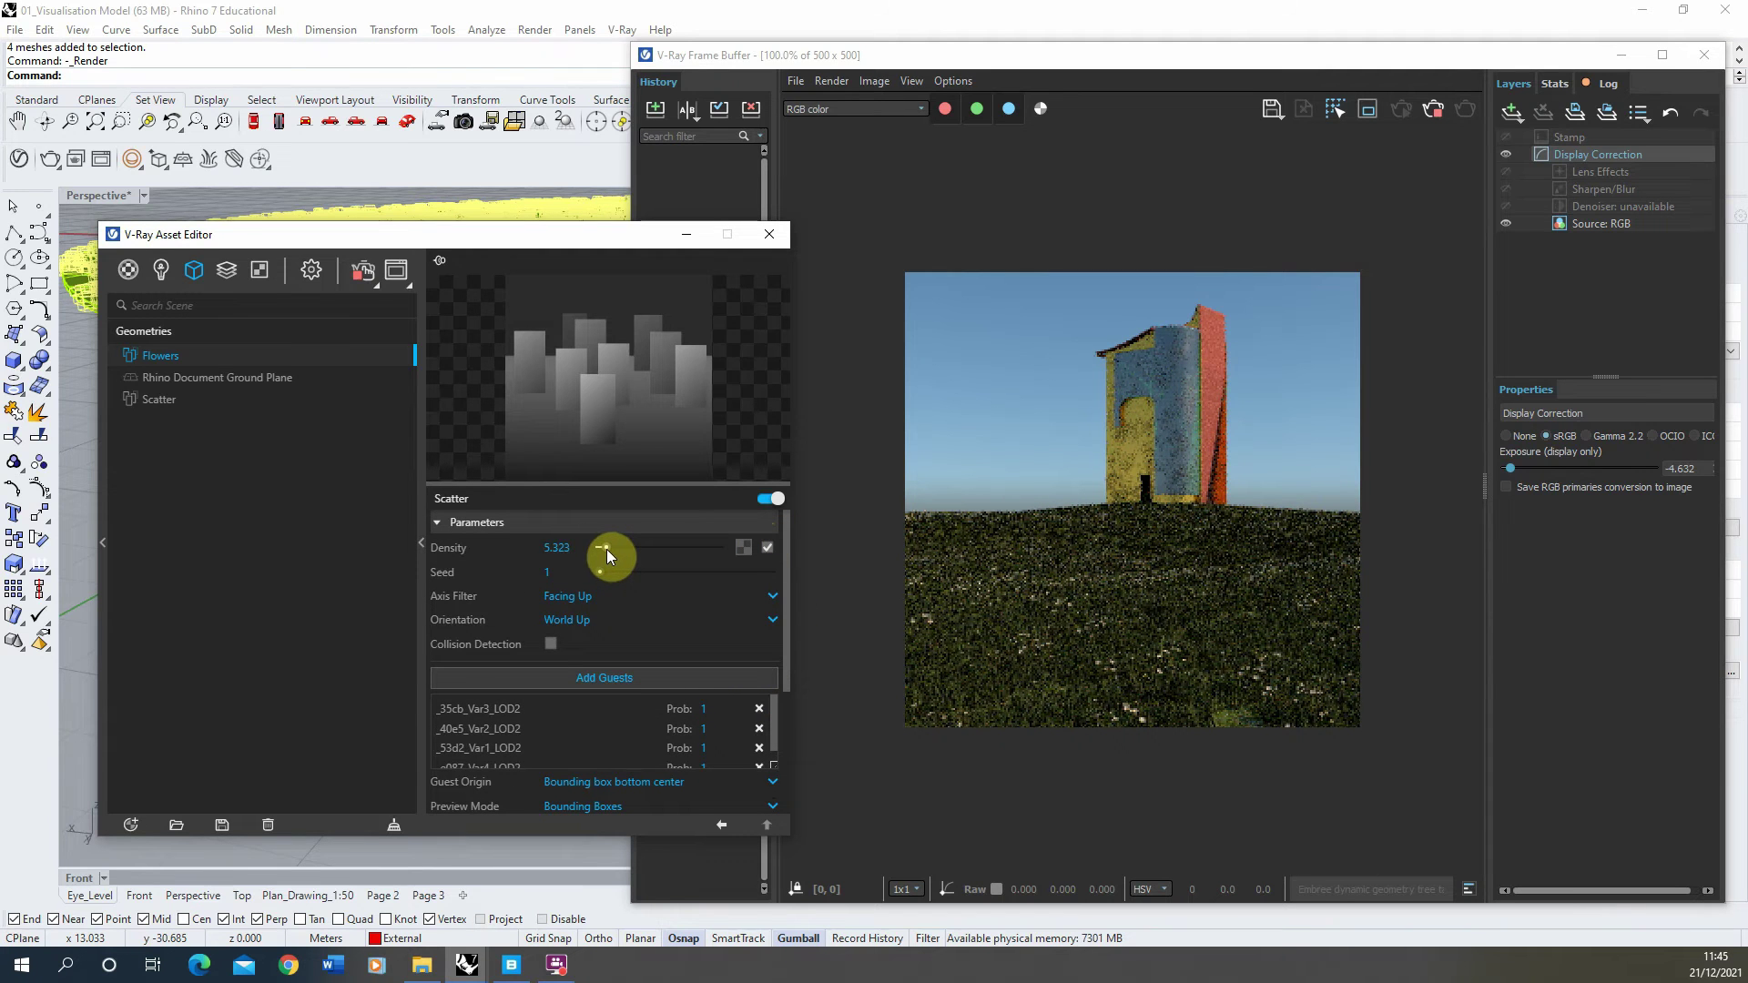
pyautogui.moveTo(607, 550); pyautogui.dragTo(613, 553)
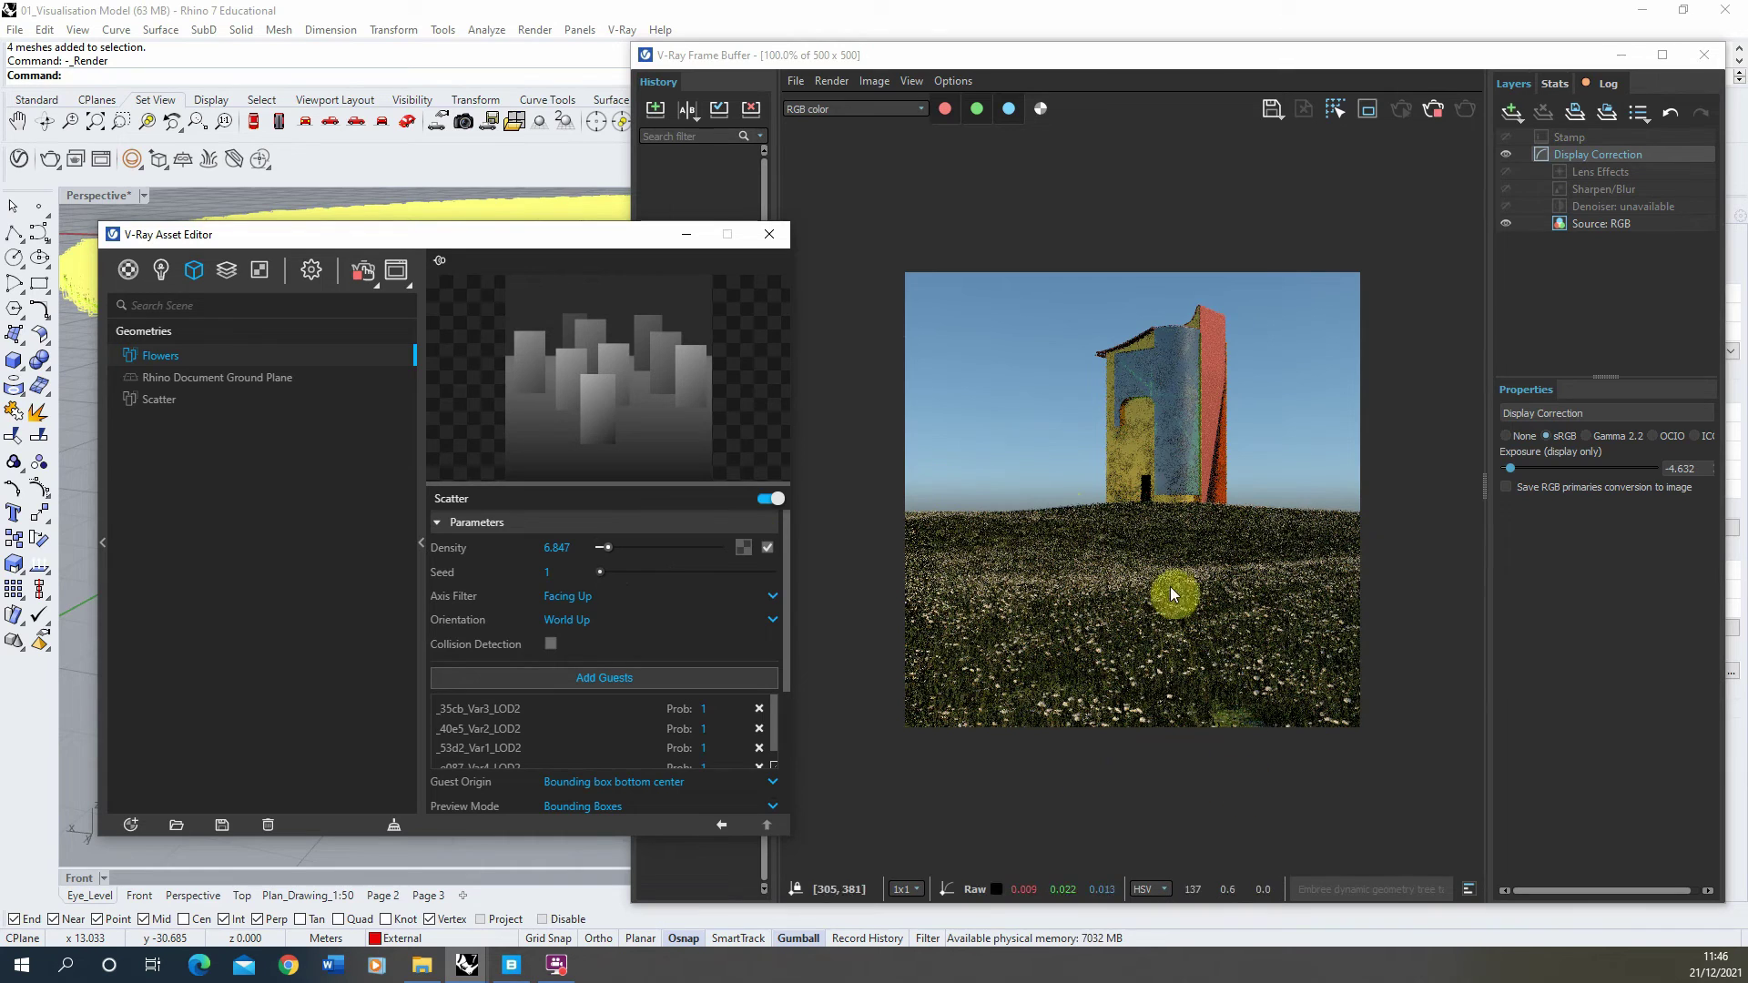
# Assign a Noise B texture to the density of the Flowers scatter.
pyautogui.click(742, 548)
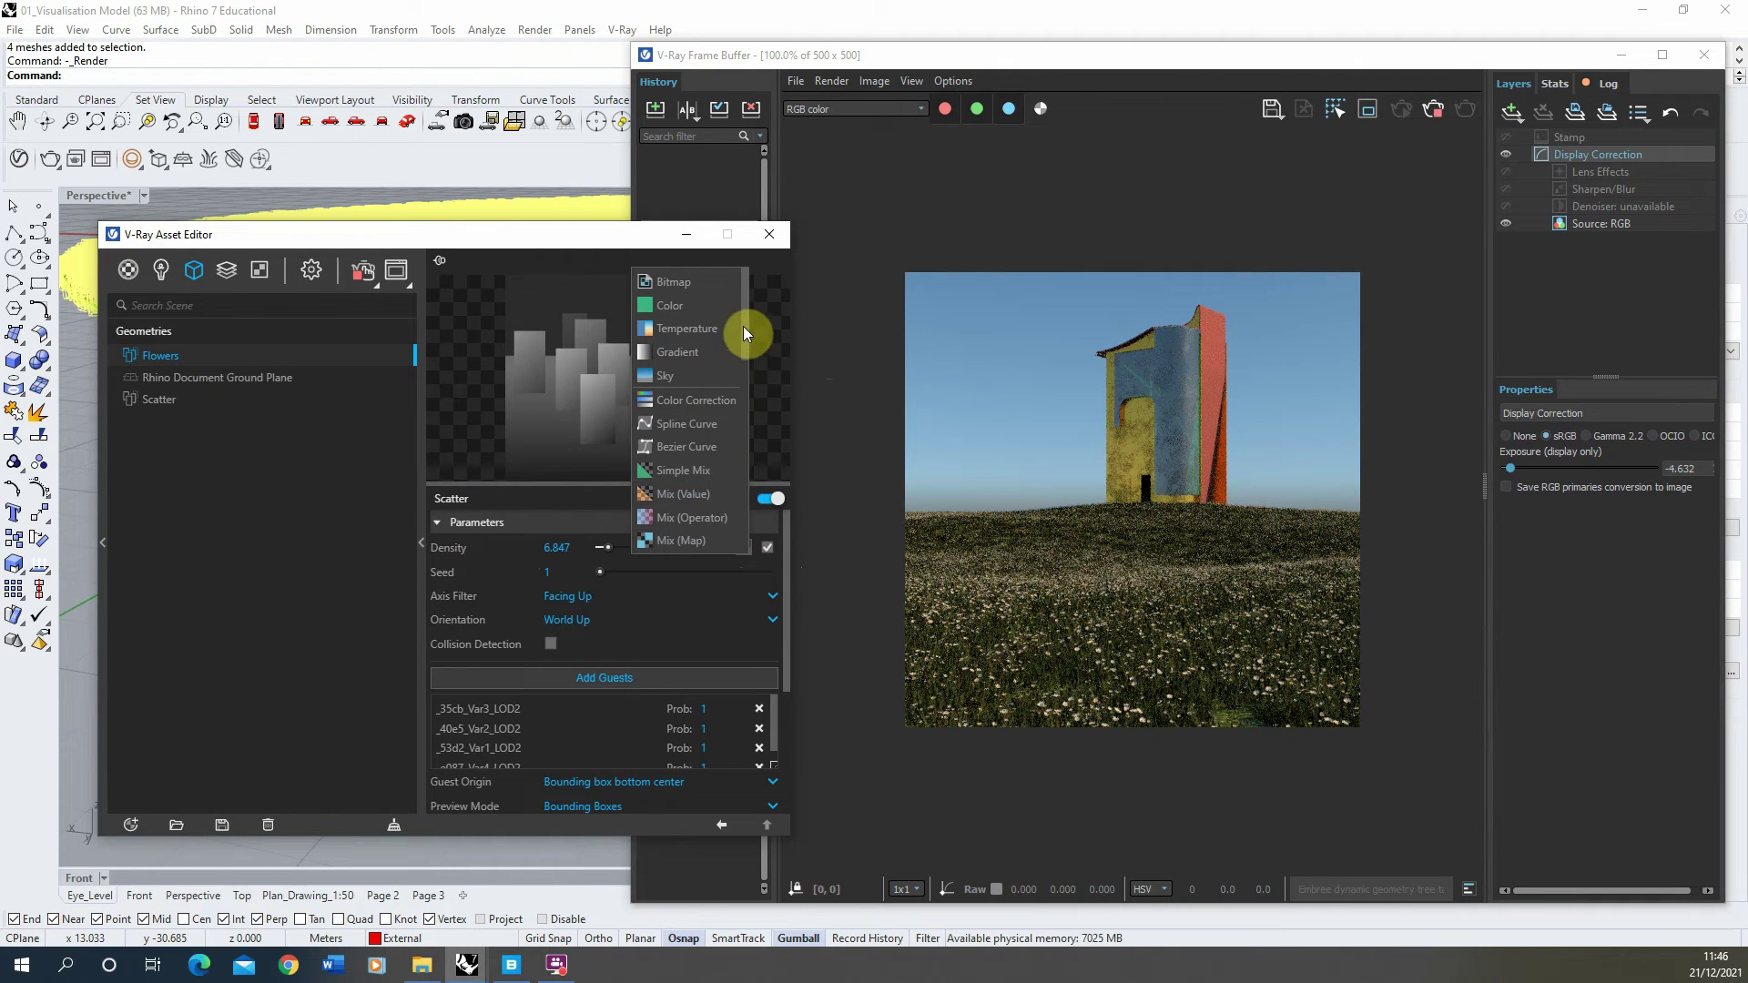
pyautogui.moveTo(742, 326); pyautogui.dragTo(736, 476)
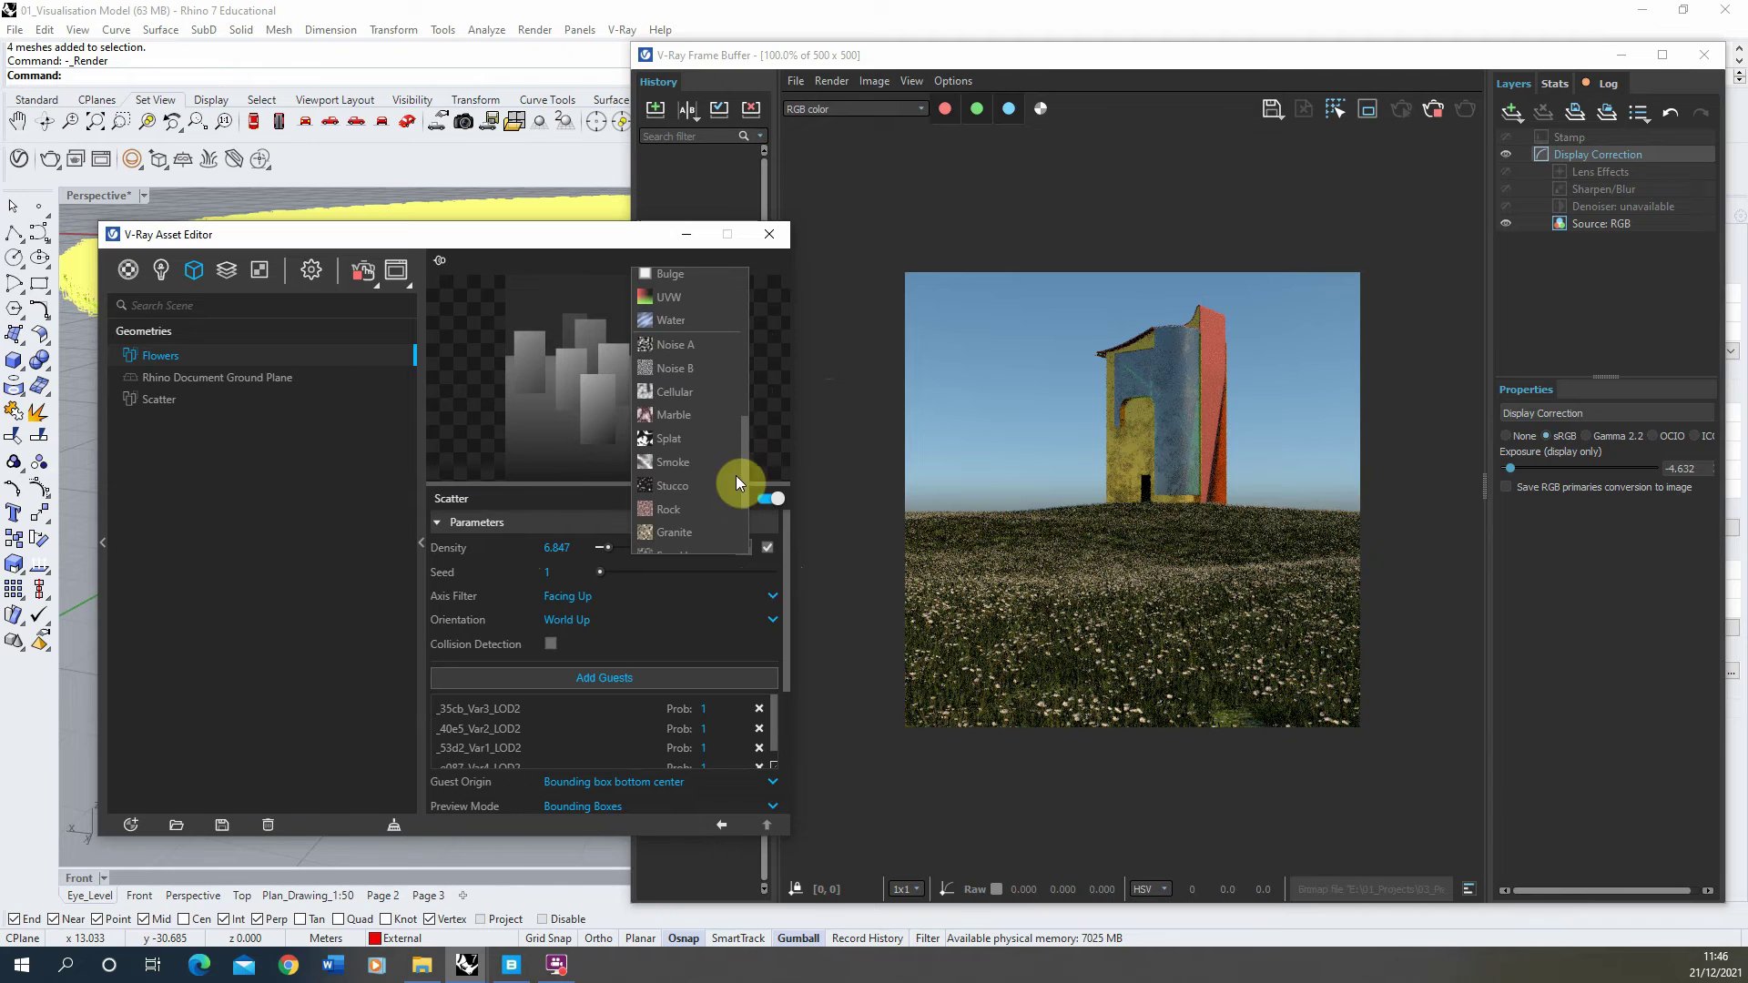
pyautogui.click(703, 374)
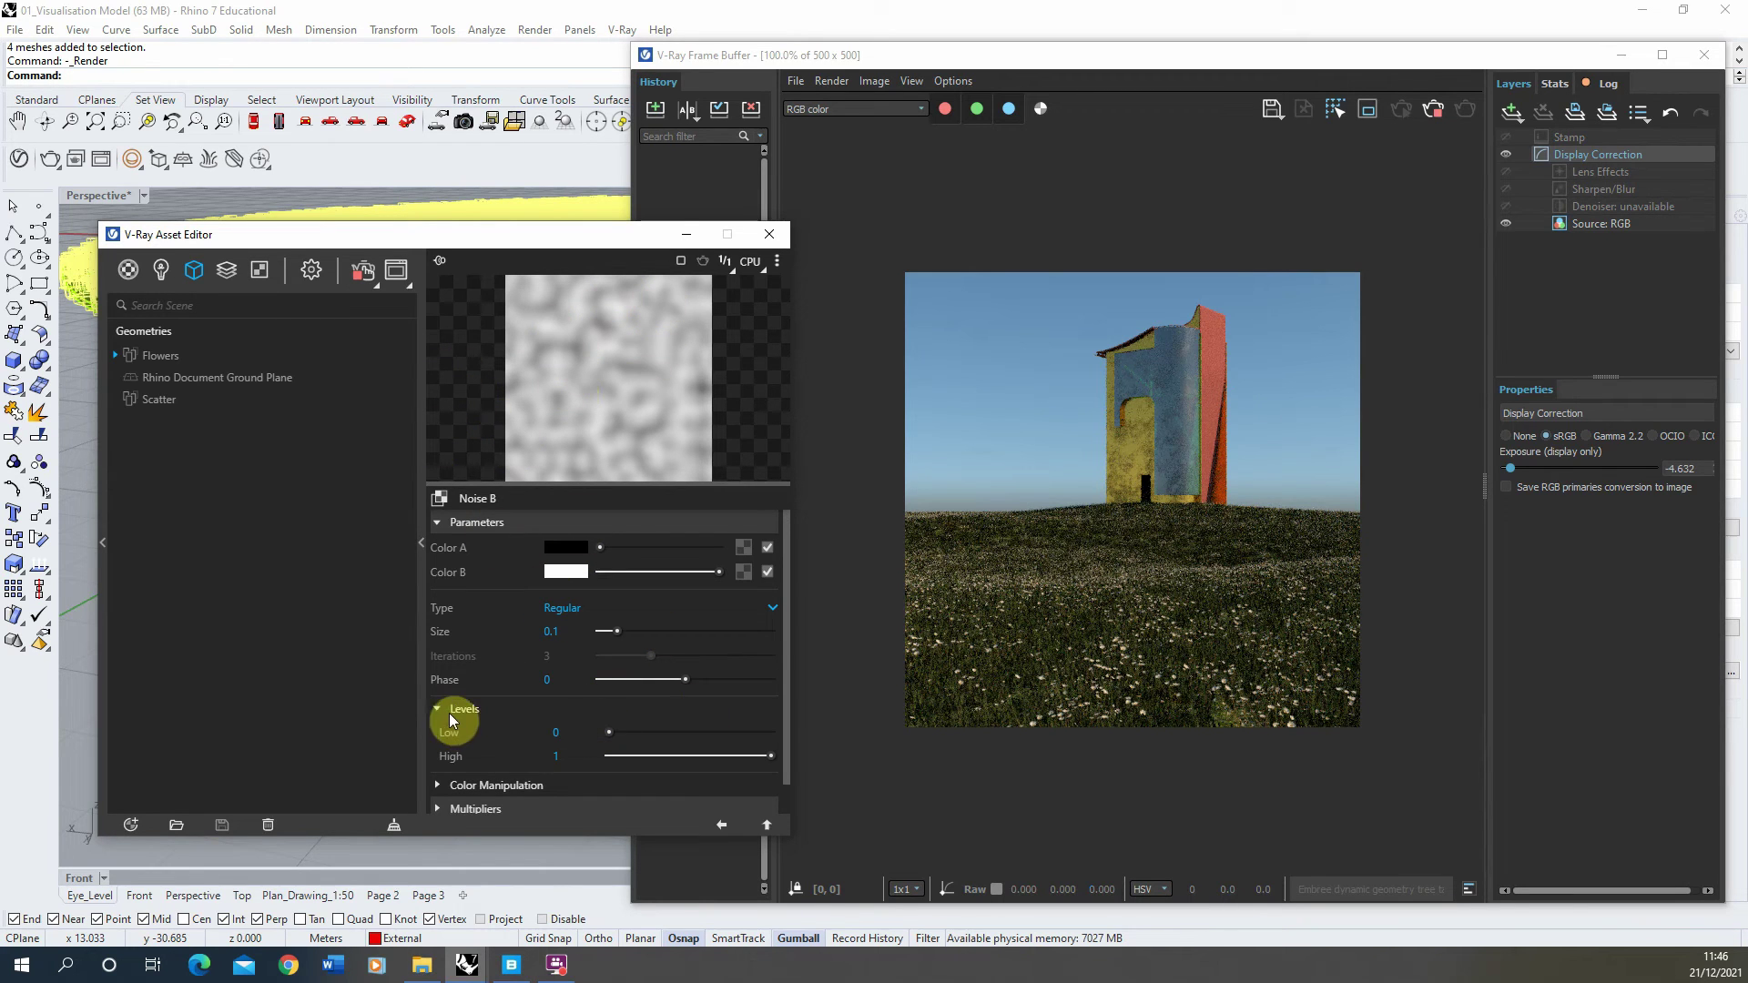
# Set the Noise B levels to Low 0.46 and High 0.56, and its size to 0.5.
pyautogui.moveTo(619, 733); pyautogui.dragTo(699, 757)
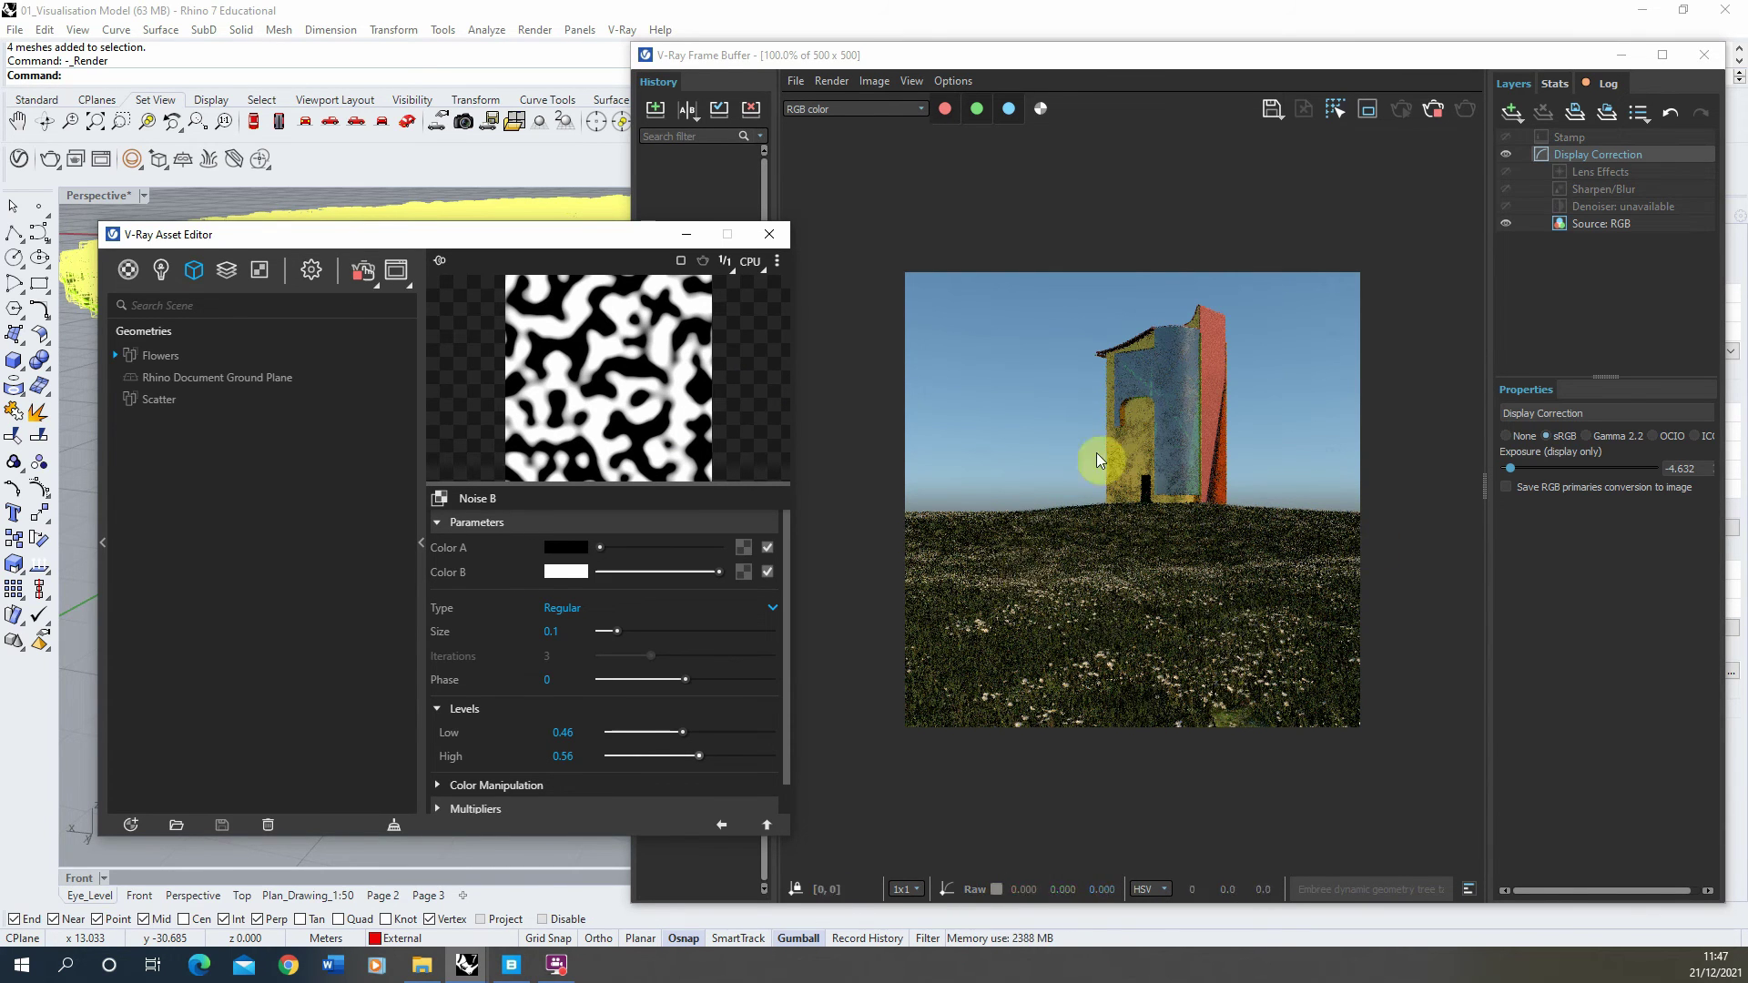
pyautogui.click(550, 631)
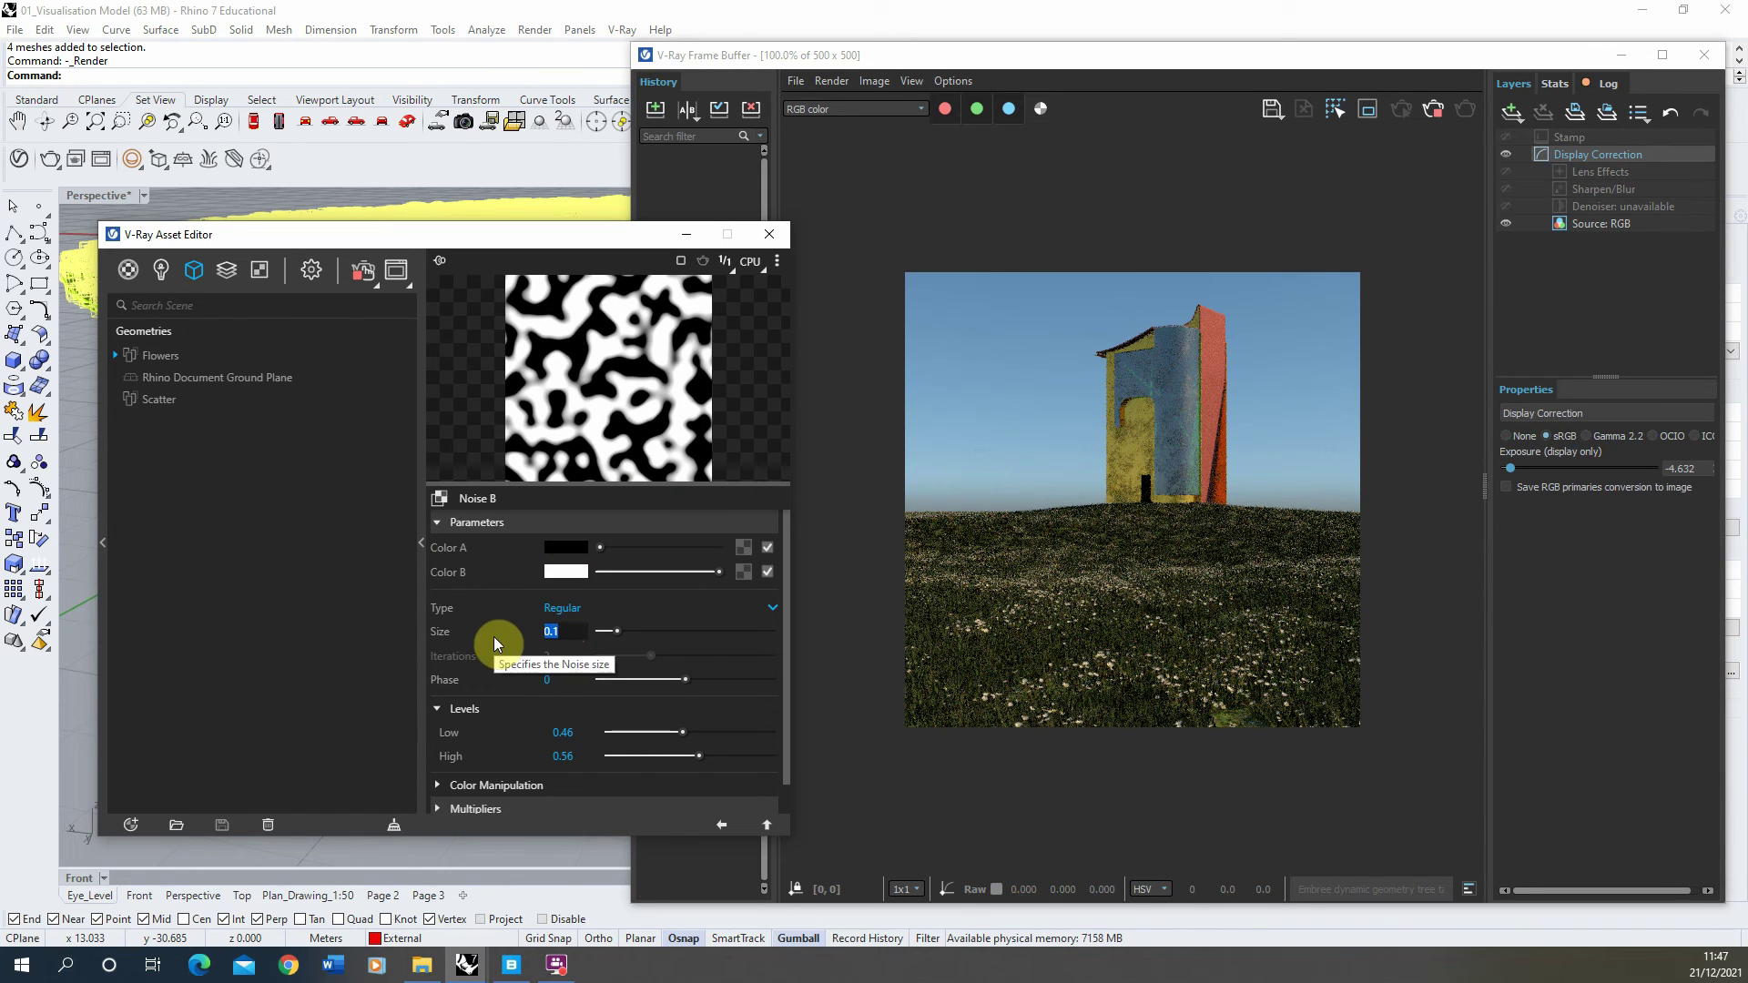
pyautogui.write('0.5')
pyautogui.press('Return')
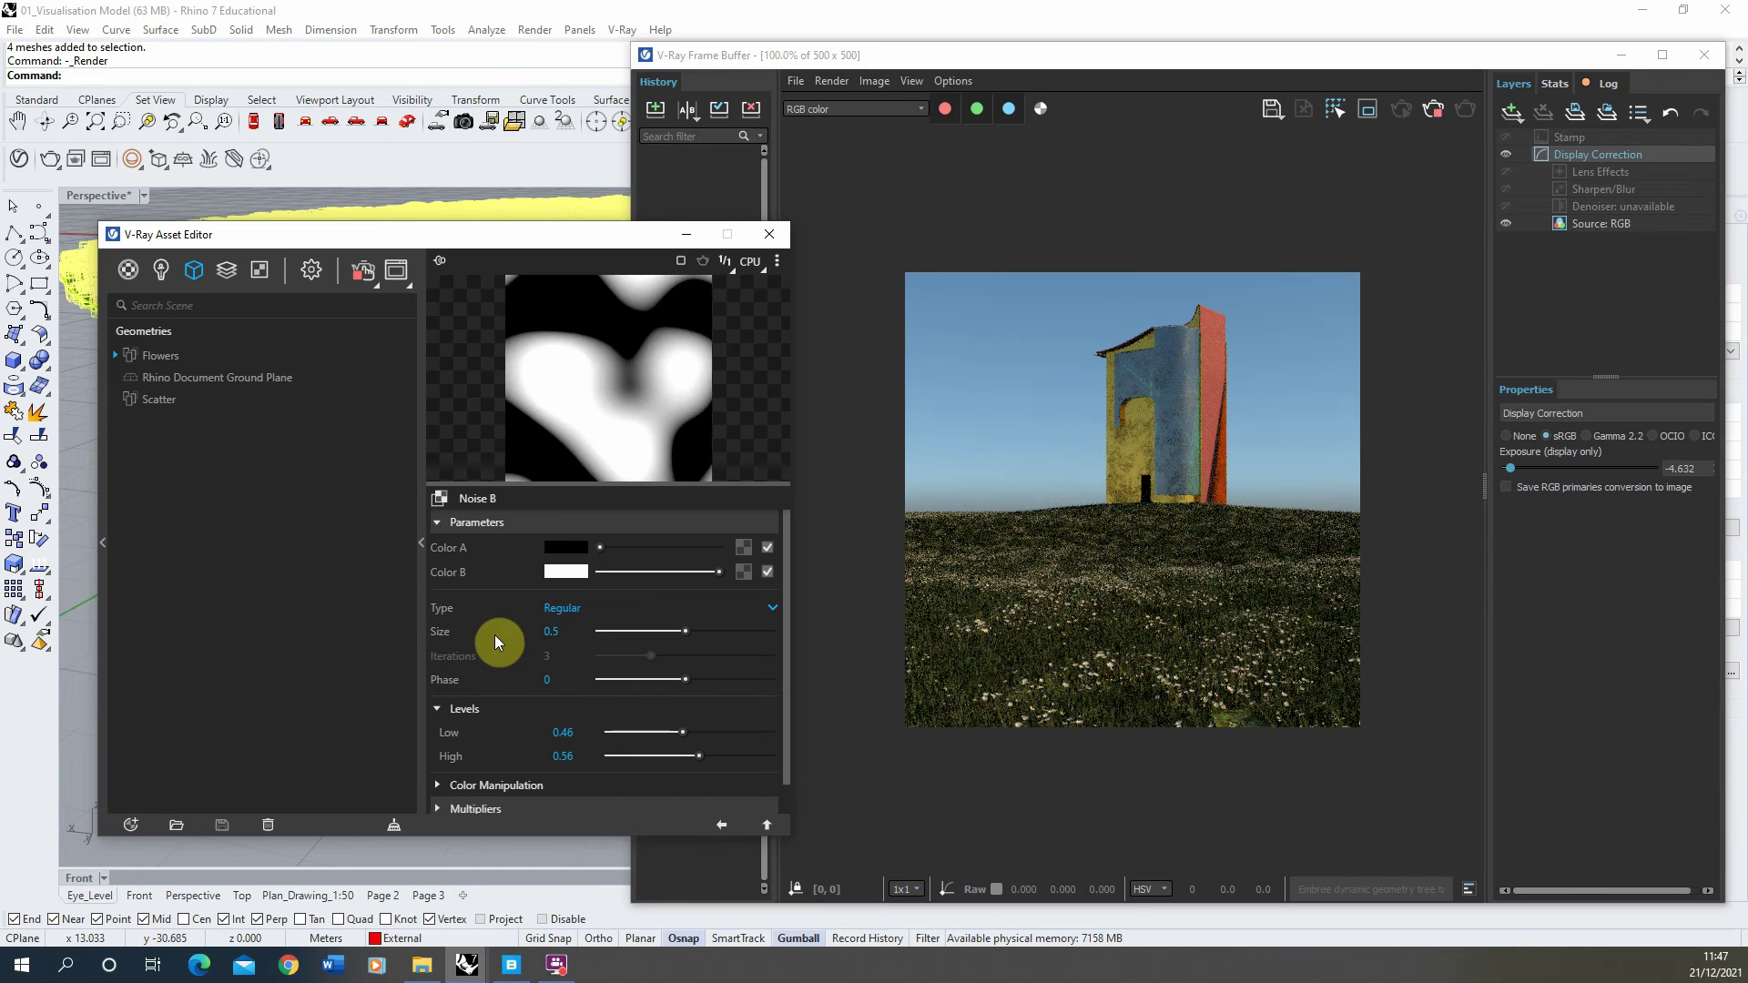